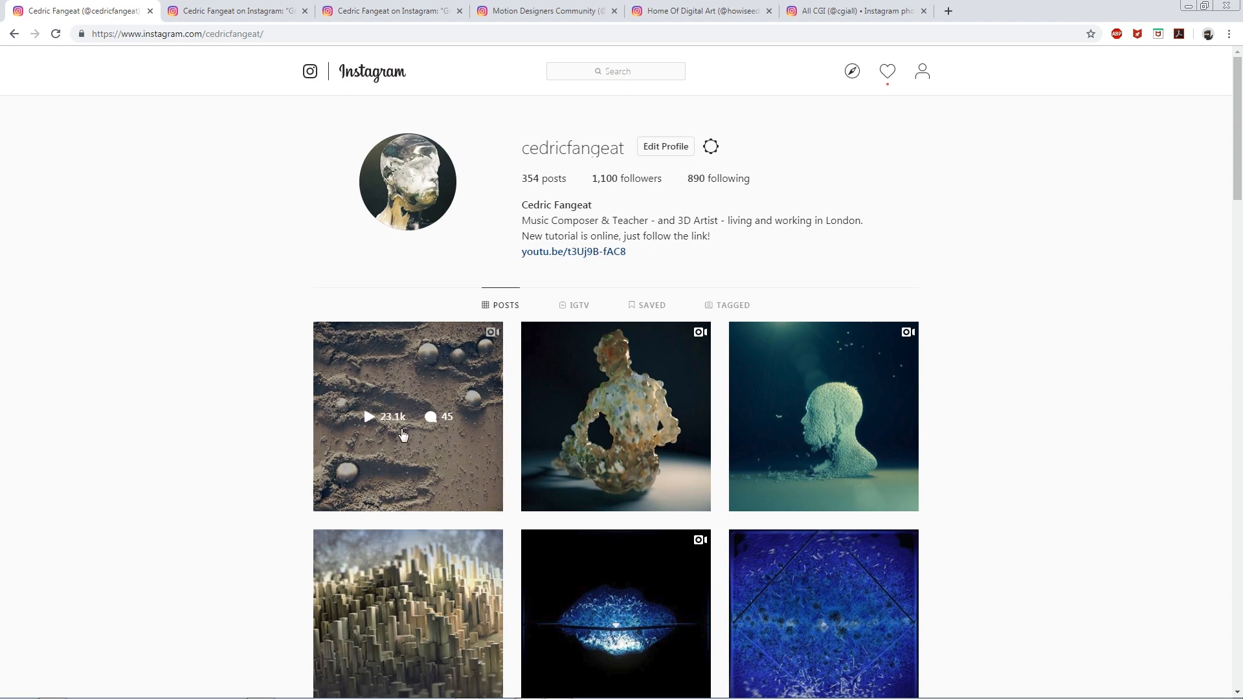
# Open the Instagram post of the spheres rolling through sand and play its video
pyautogui.click(422, 383)
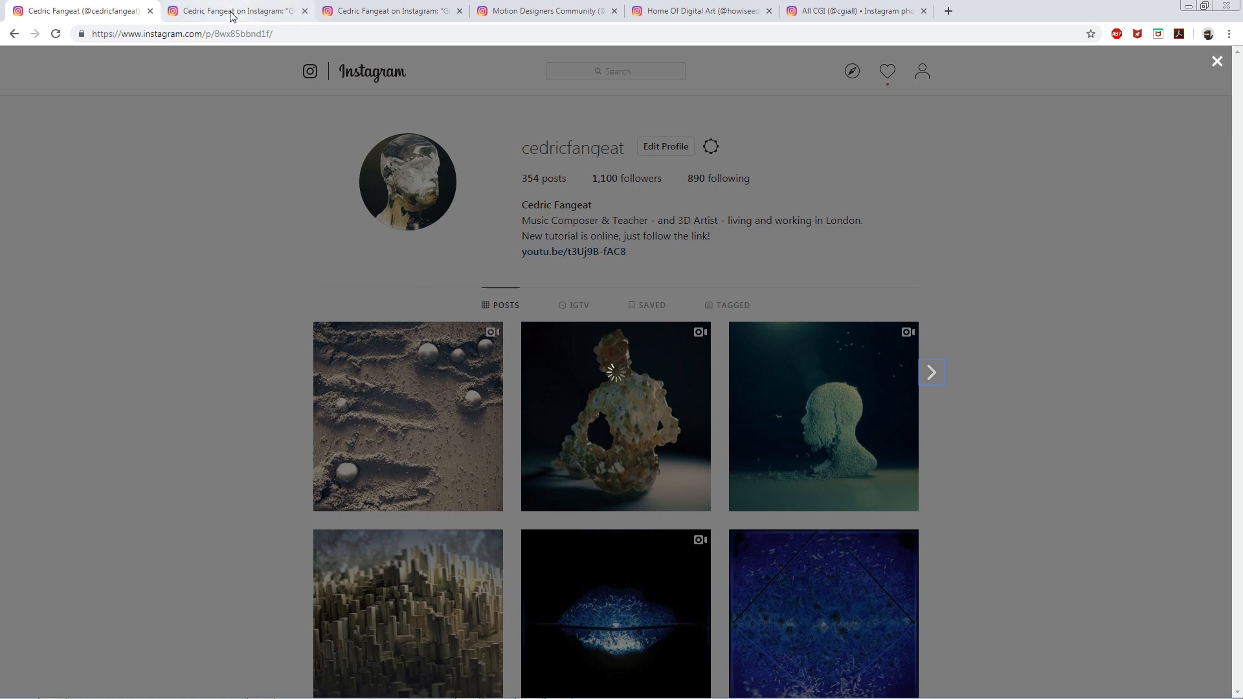
pyautogui.click(259, 13)
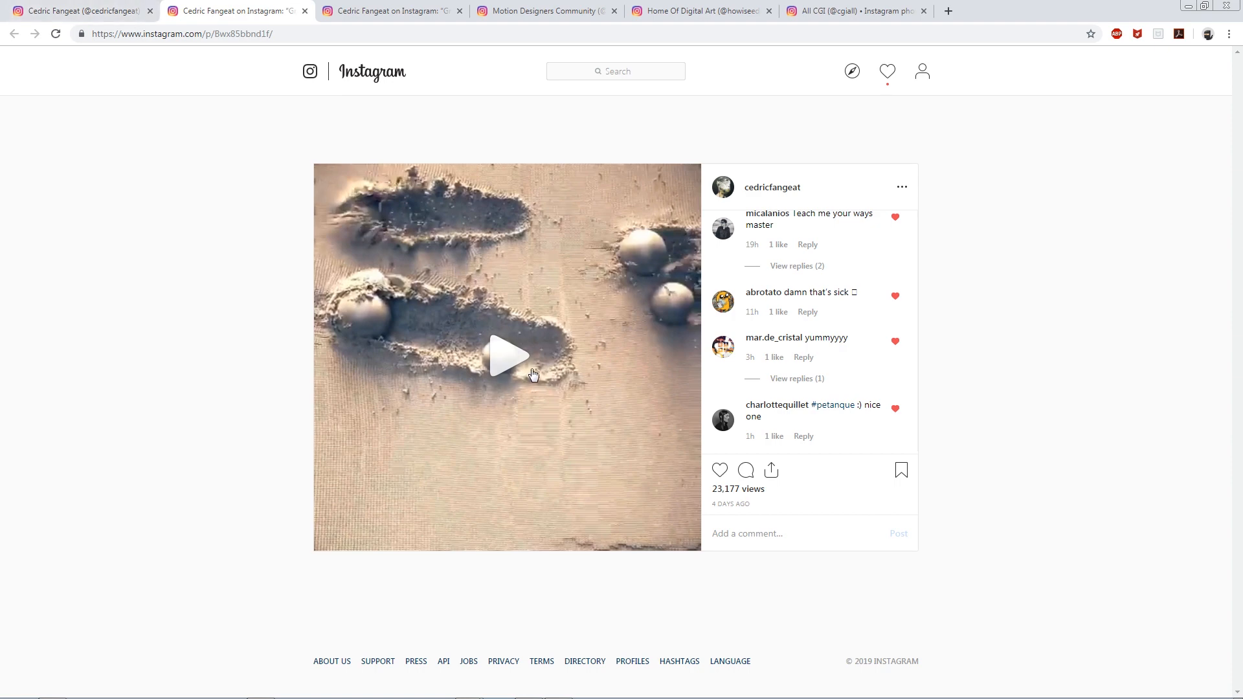
pyautogui.click(506, 364)
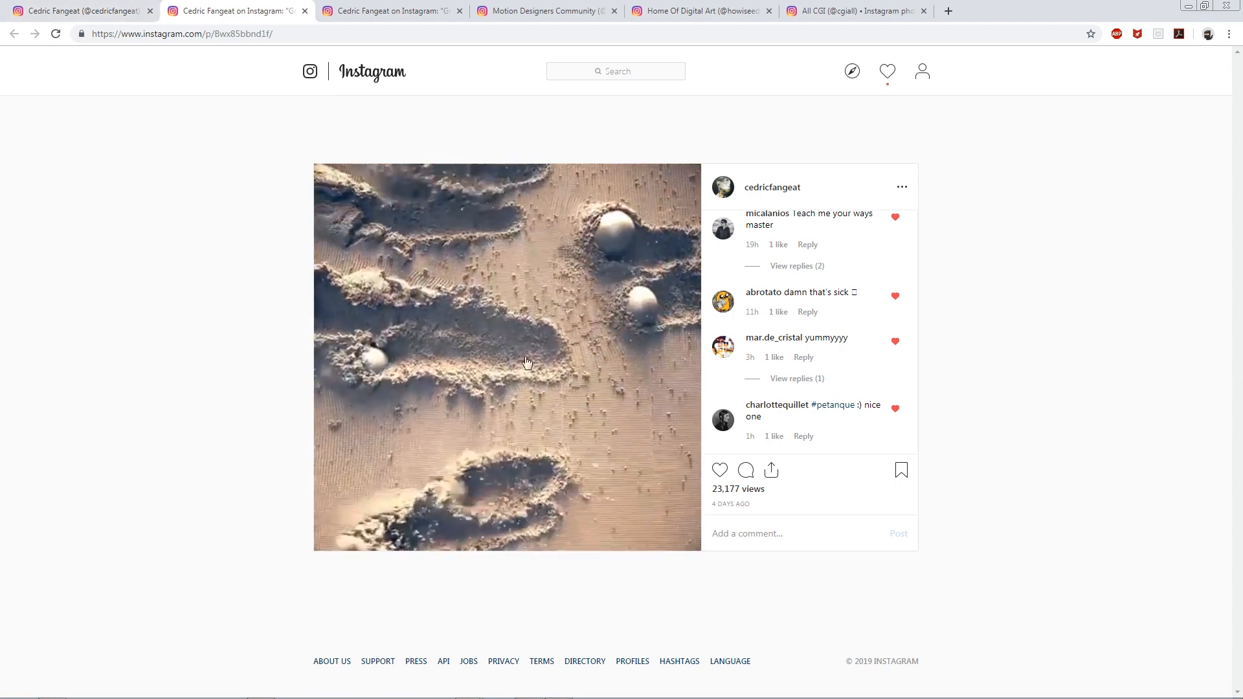
pyautogui.click(515, 348)
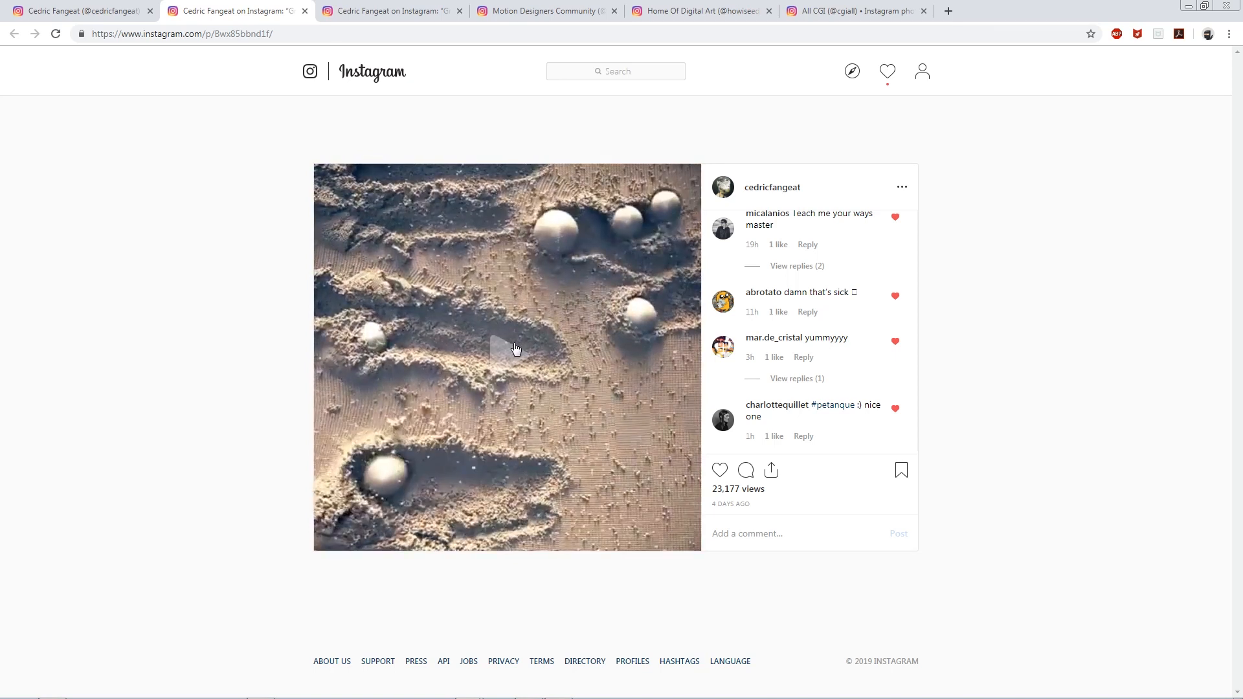
# Switch to the media player to view the full-screen render of spheres ploughing through grains, and return to the browser
pyautogui.hotkey('alt', 'Tab')
pyautogui.hotkey('alt', 'Tab')
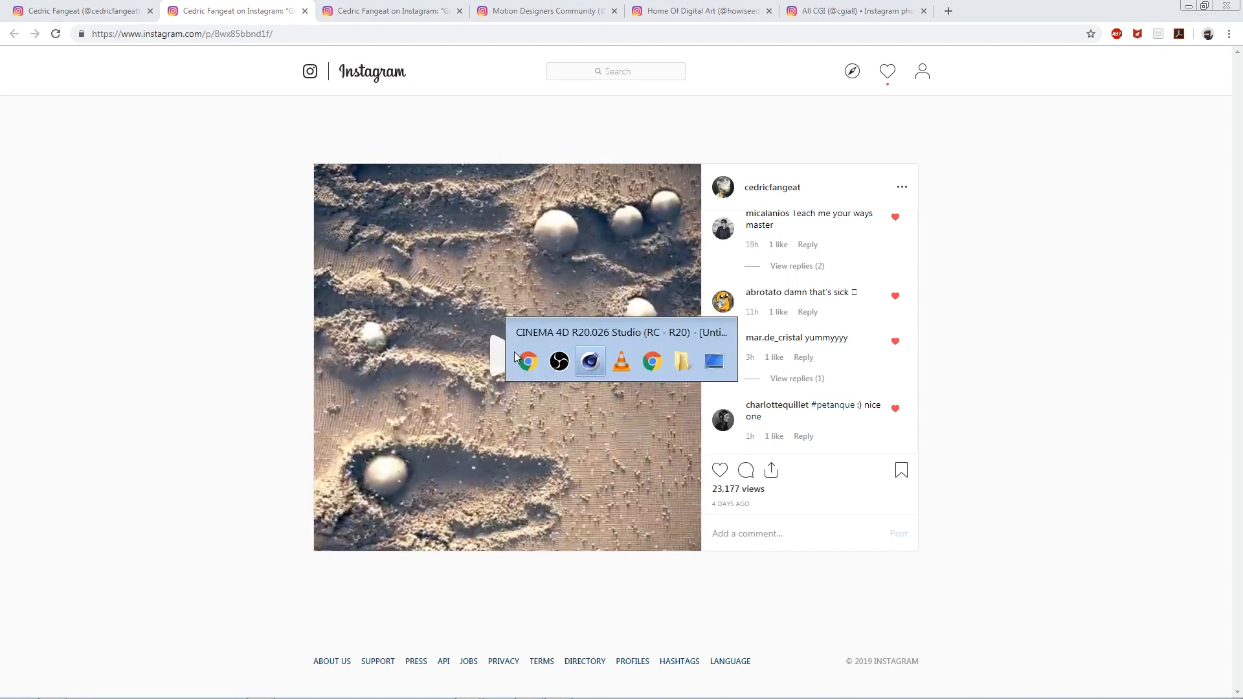
pyautogui.hotkey('alt', 'Tab')
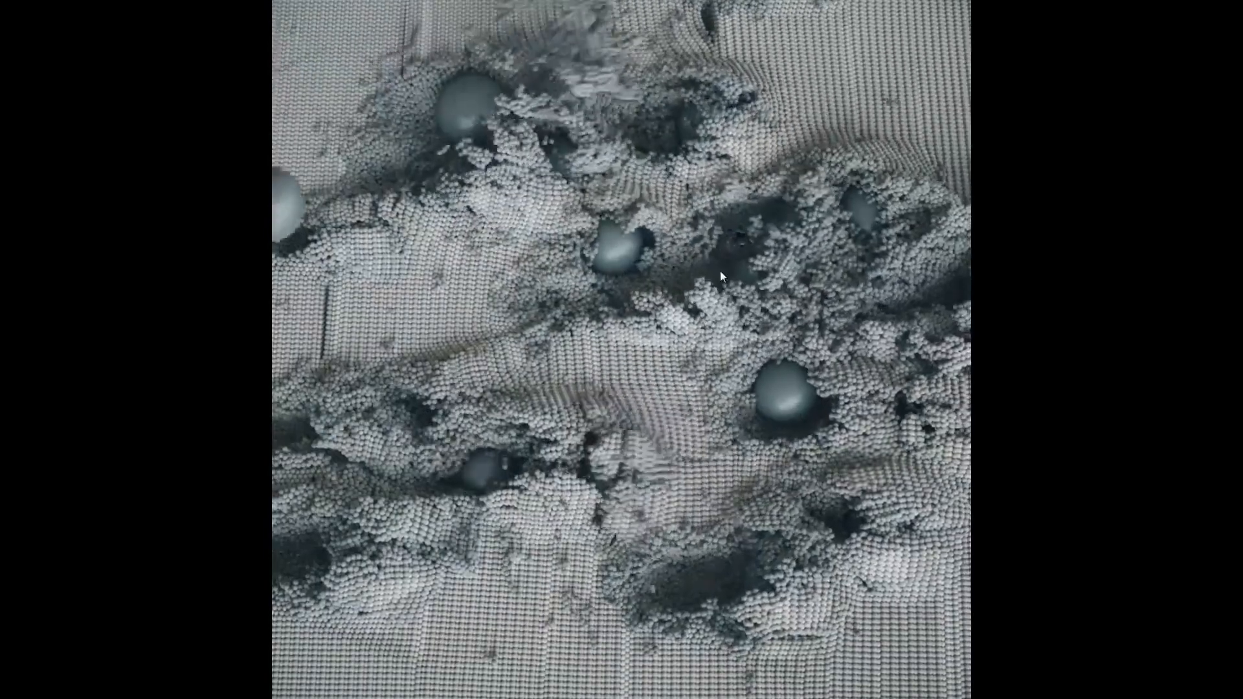
pyautogui.hotkey('alt', 'Tab')
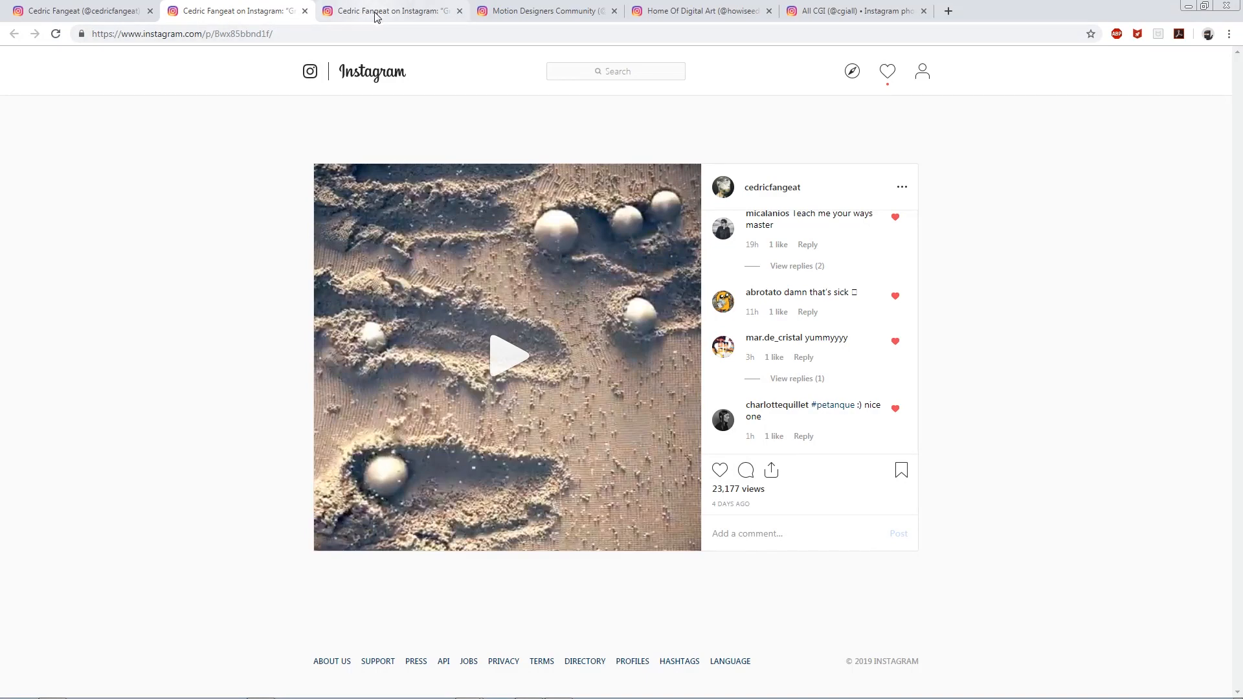
# Play the granular bust simulation video on its post page and close that page
pyautogui.click(377, 17)
pyautogui.click(504, 358)
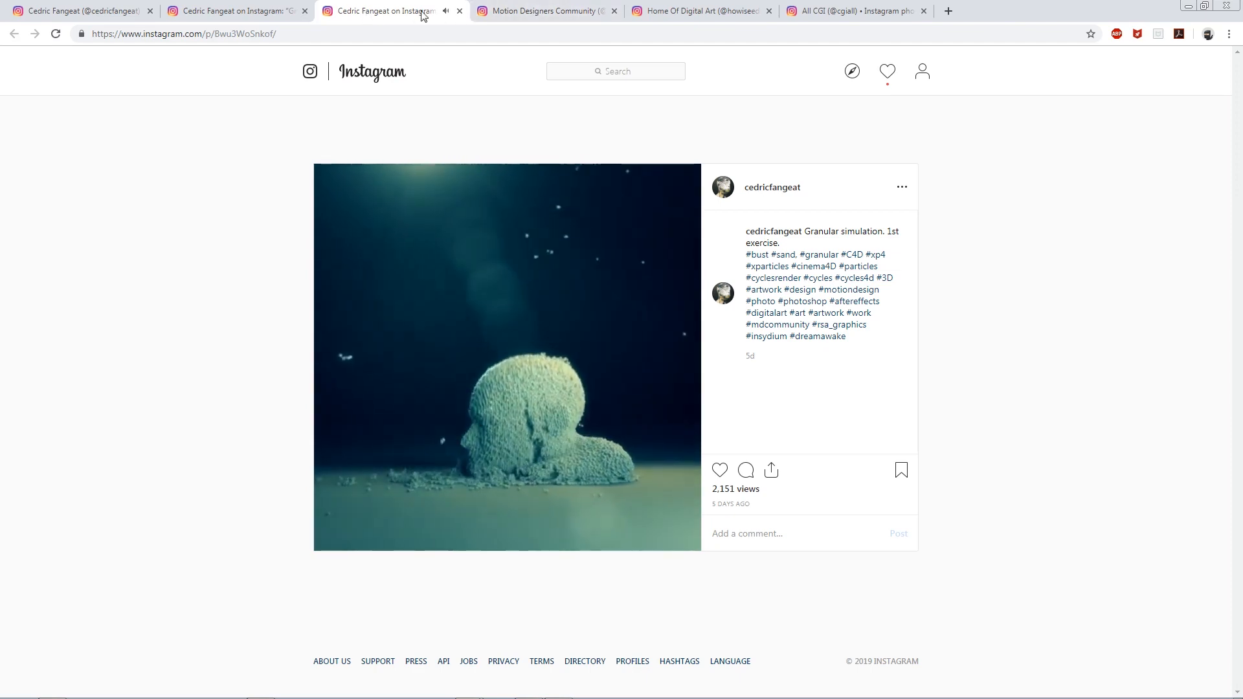
pyautogui.click(459, 11)
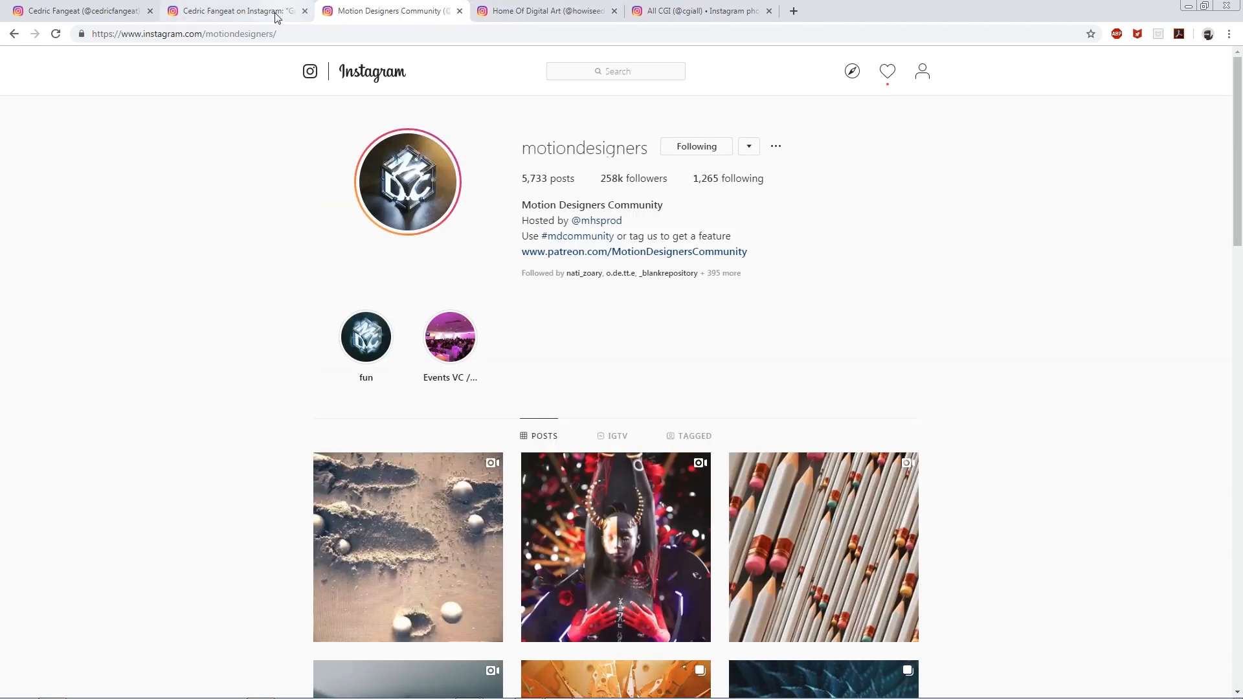
# Examine the sand simulation reposts on the motiondesigners, howiseedatworld and cgiall pages, and return to the artist's profile page
pyautogui.scroll(-2, 631, 285)
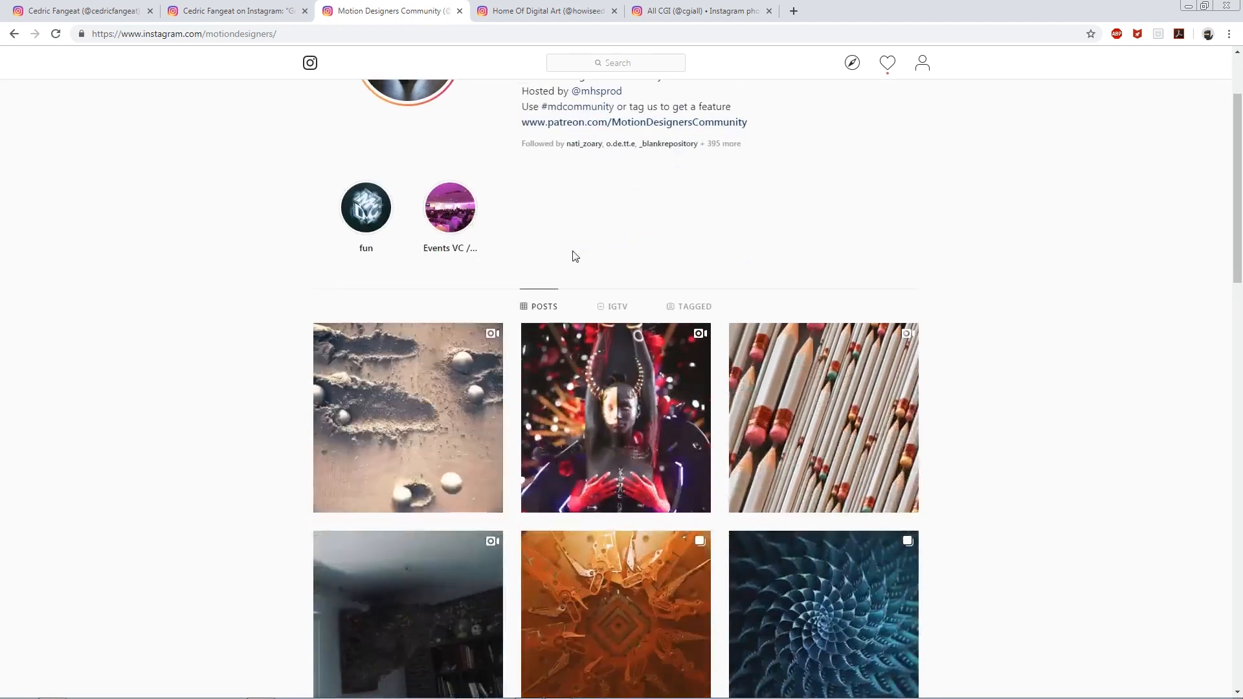
pyautogui.scroll(2, 601, 276)
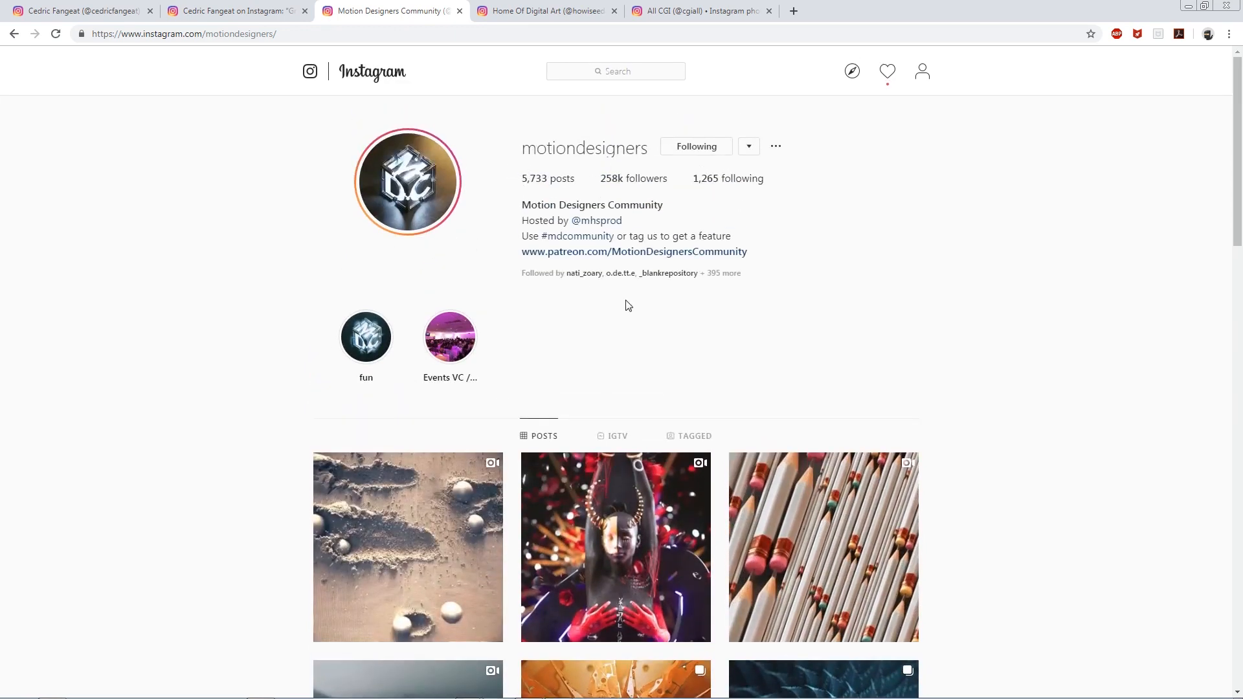
pyautogui.scroll(-2, 624, 369)
pyautogui.scroll(2, 782, 205)
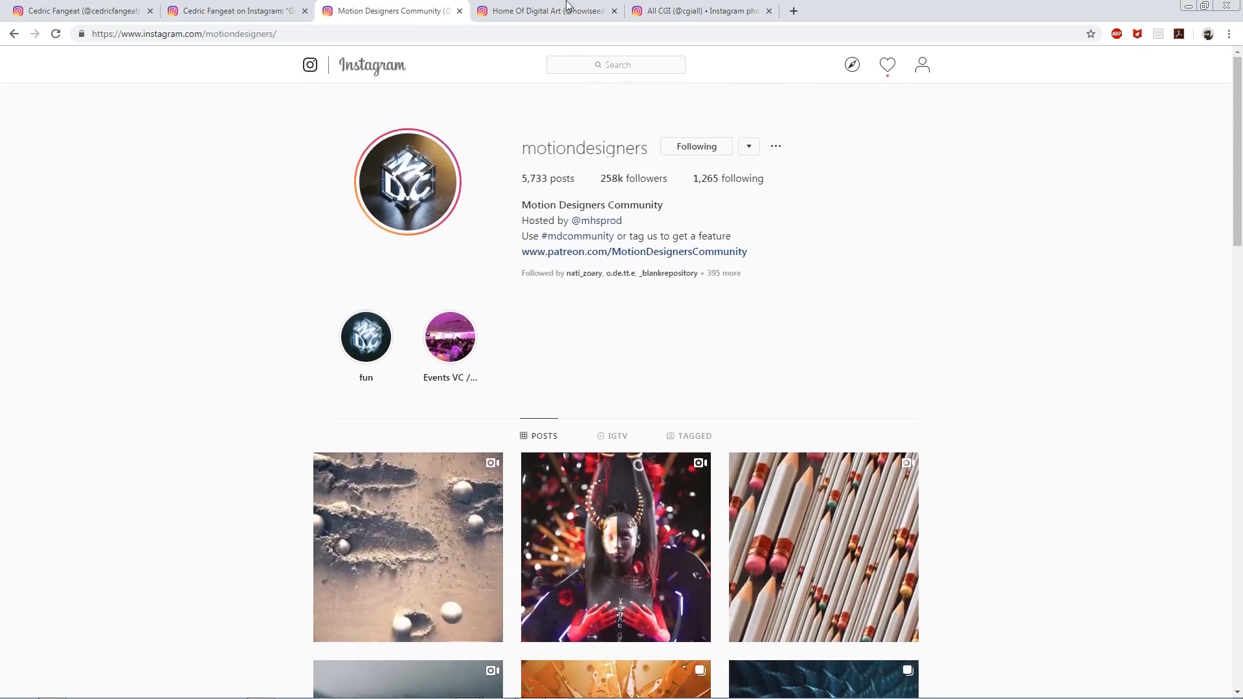
pyautogui.click(546, 12)
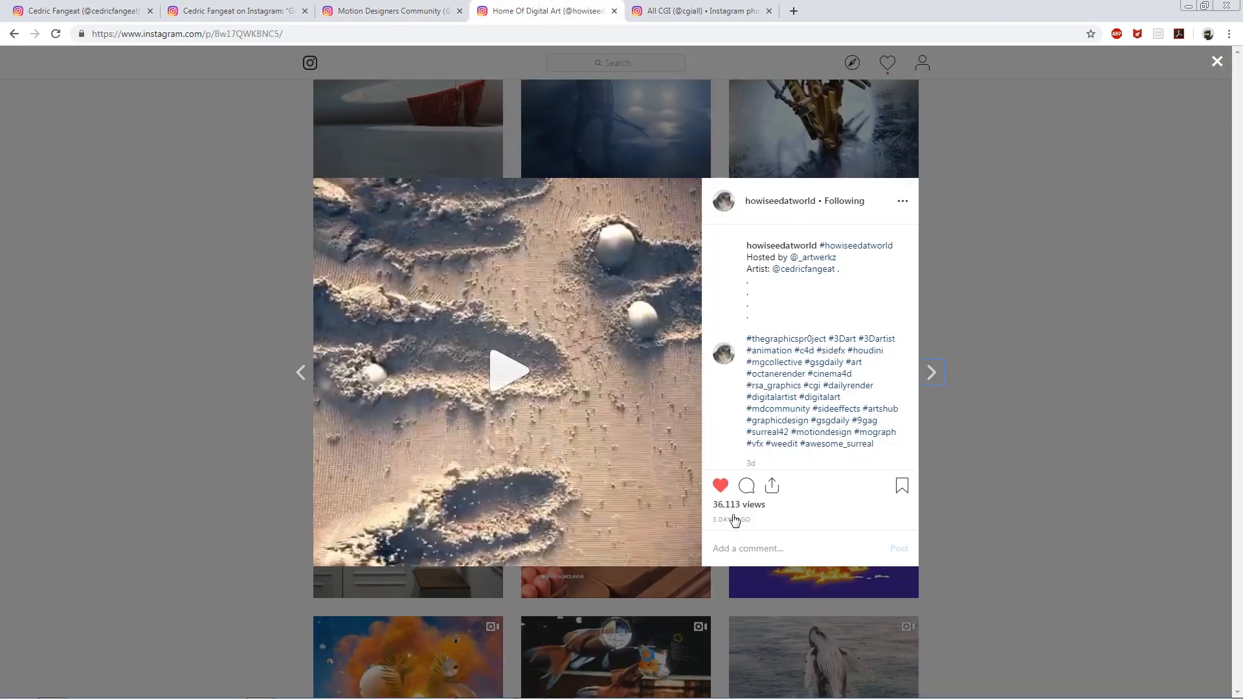
pyautogui.click(696, 18)
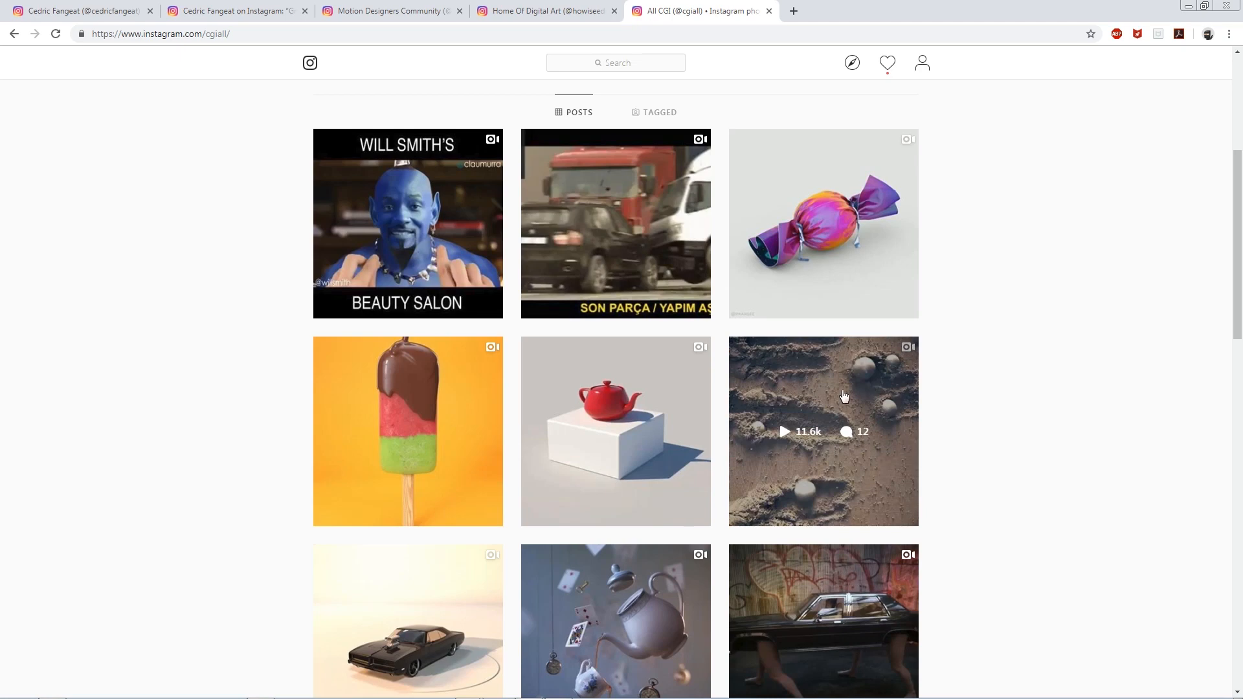
pyautogui.click(842, 396)
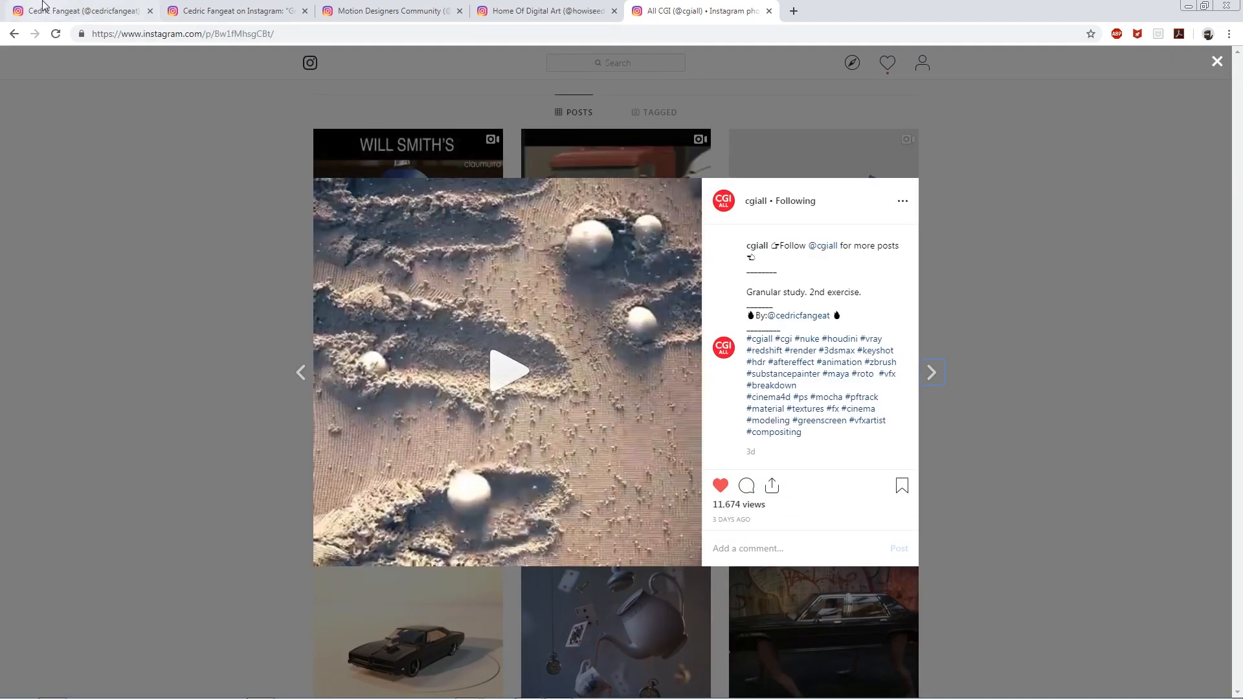
pyautogui.click(71, 12)
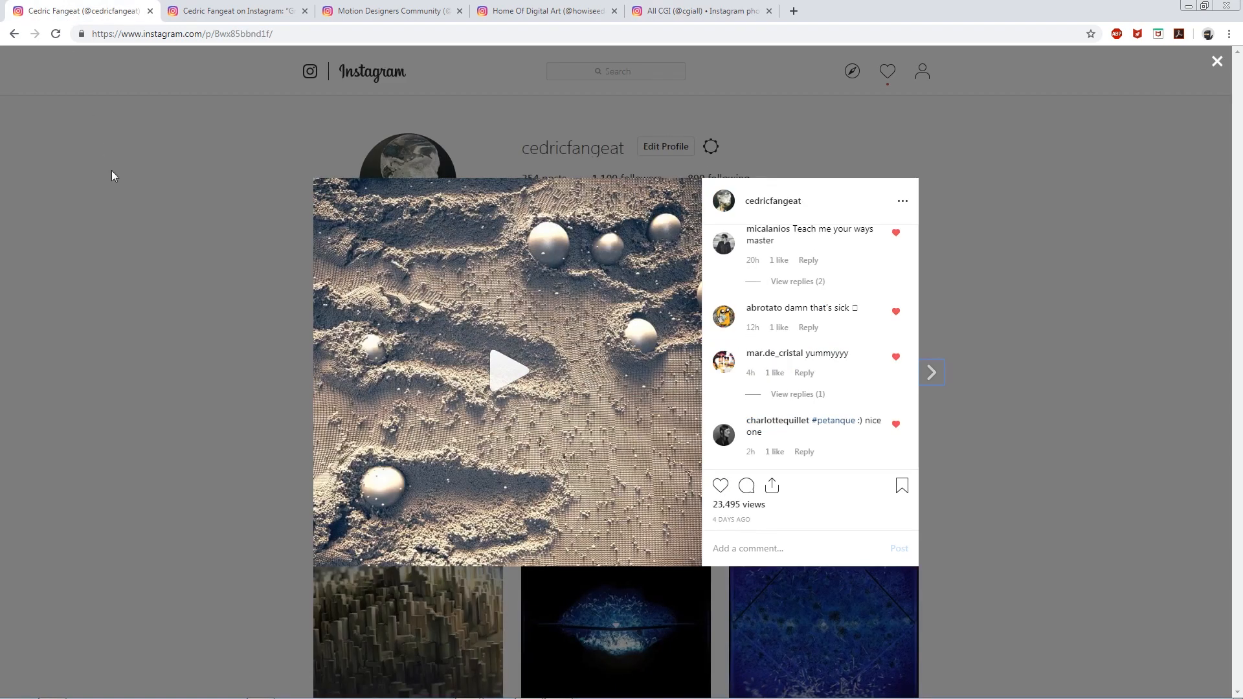
pyautogui.click(169, 209)
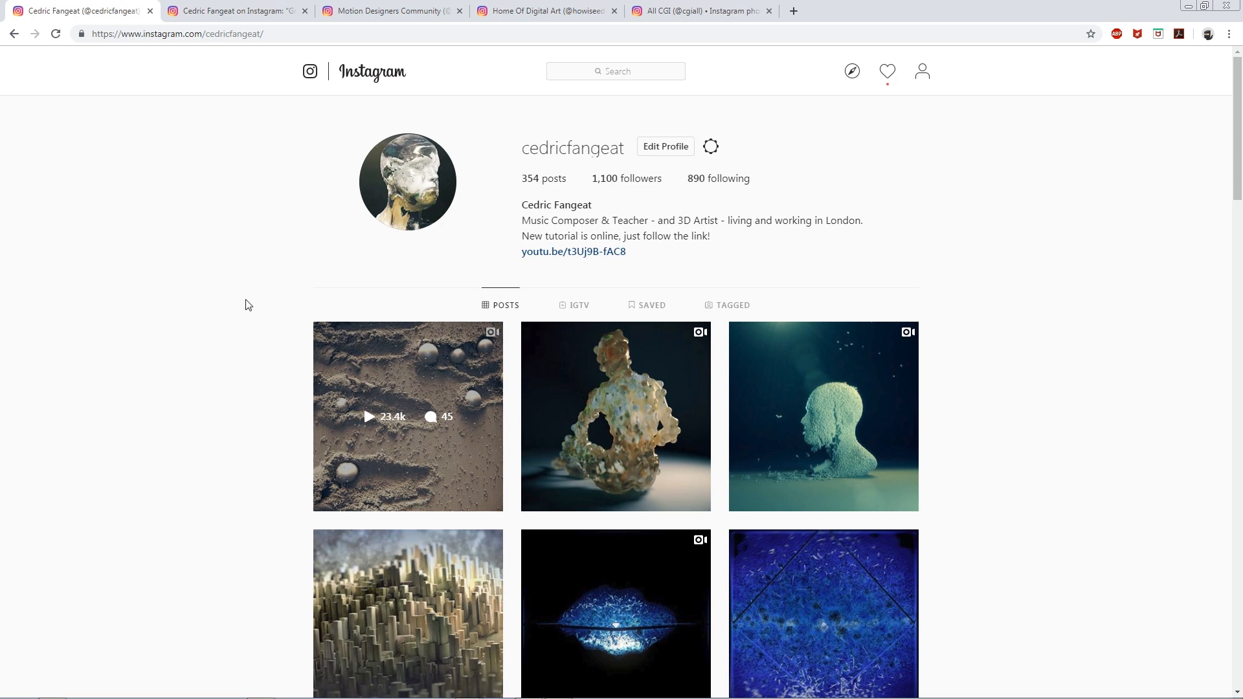
# Switch to Cinema 4D, add a cube at the origin and flatten it to a height of about 23 cm
pyautogui.hotkey('alt', 'Tab')
pyautogui.hotkey('alt', 'Tab')
pyautogui.hotkey('alt', 'Tab')
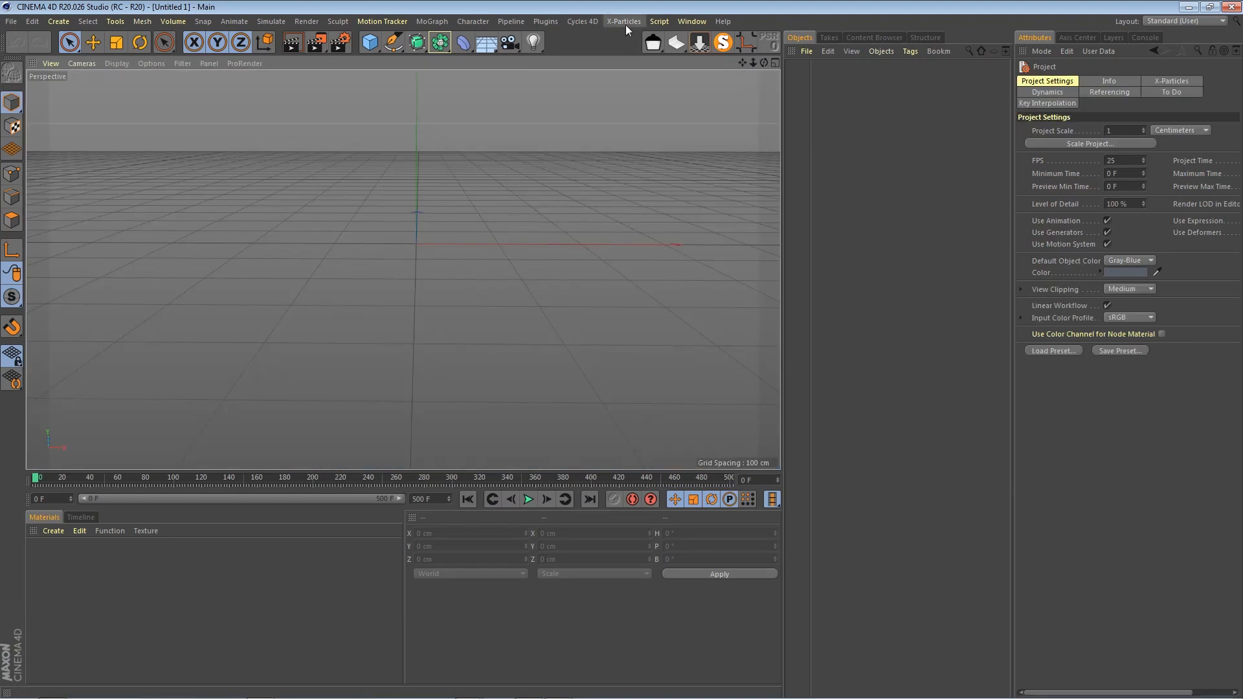
pyautogui.click(371, 45)
pyautogui.click(479, 62)
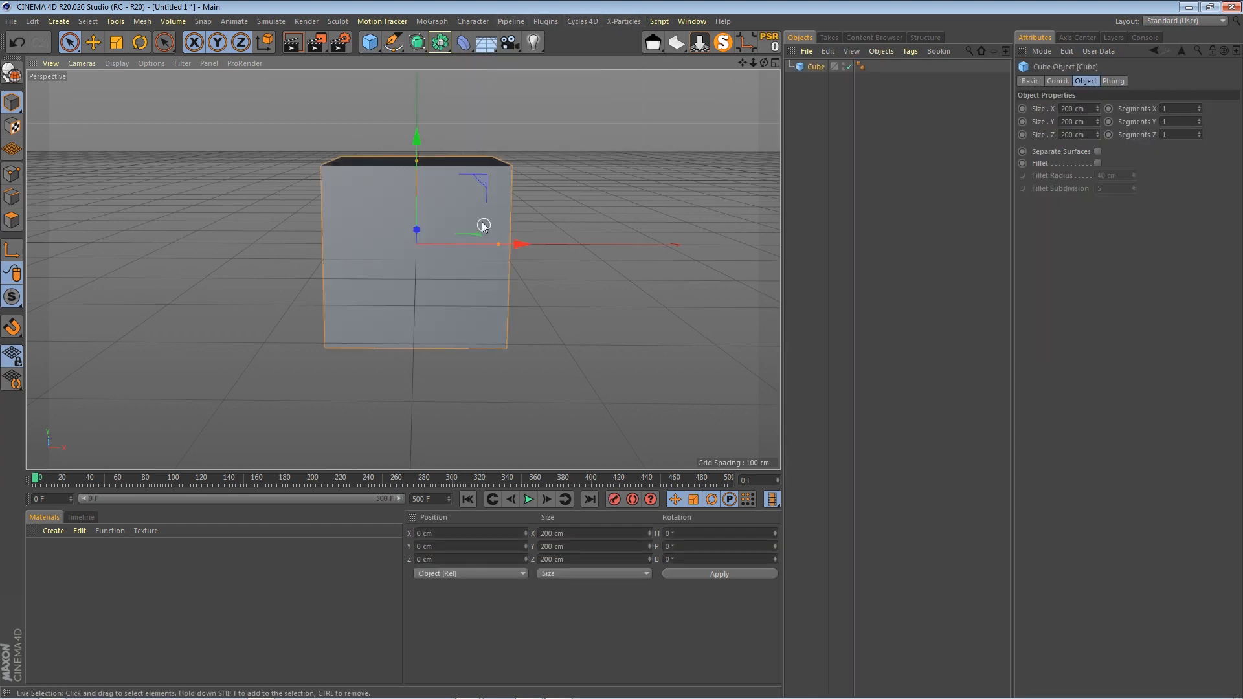
pyautogui.moveTo(417, 161); pyautogui.dragTo(421, 234)
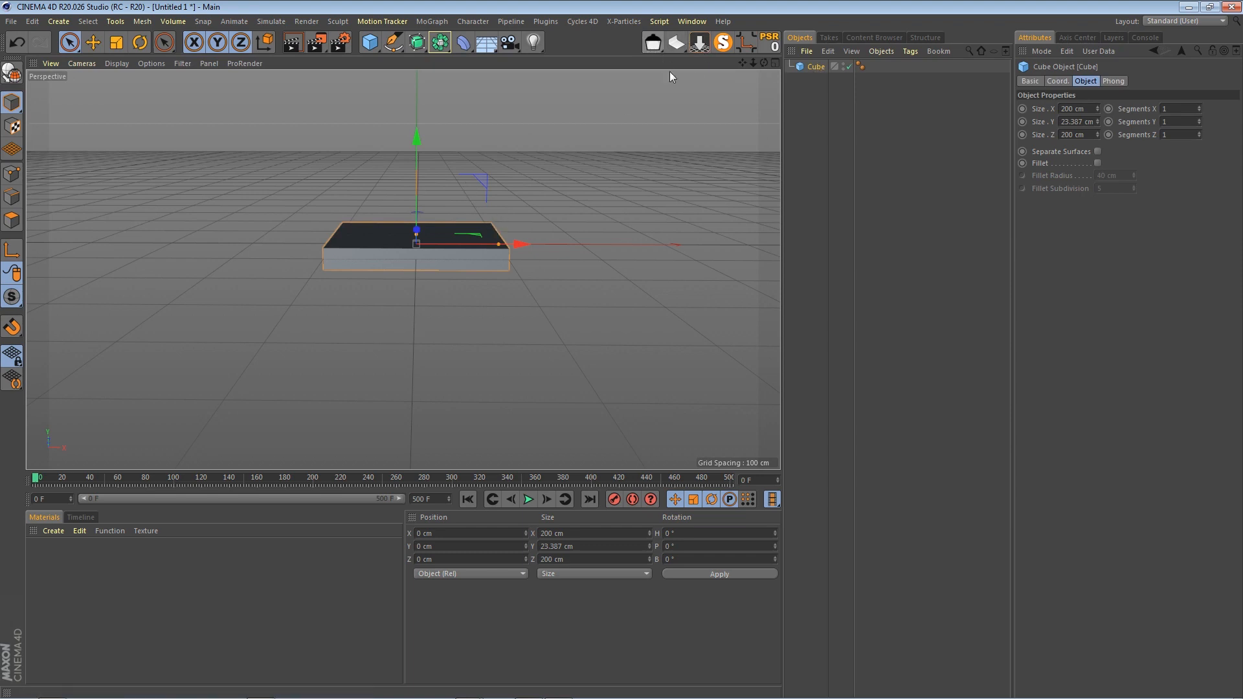
# Add a Display tag to the flat cube and set its shading mode to Lines
pyautogui.scroll(5, 491, 196)
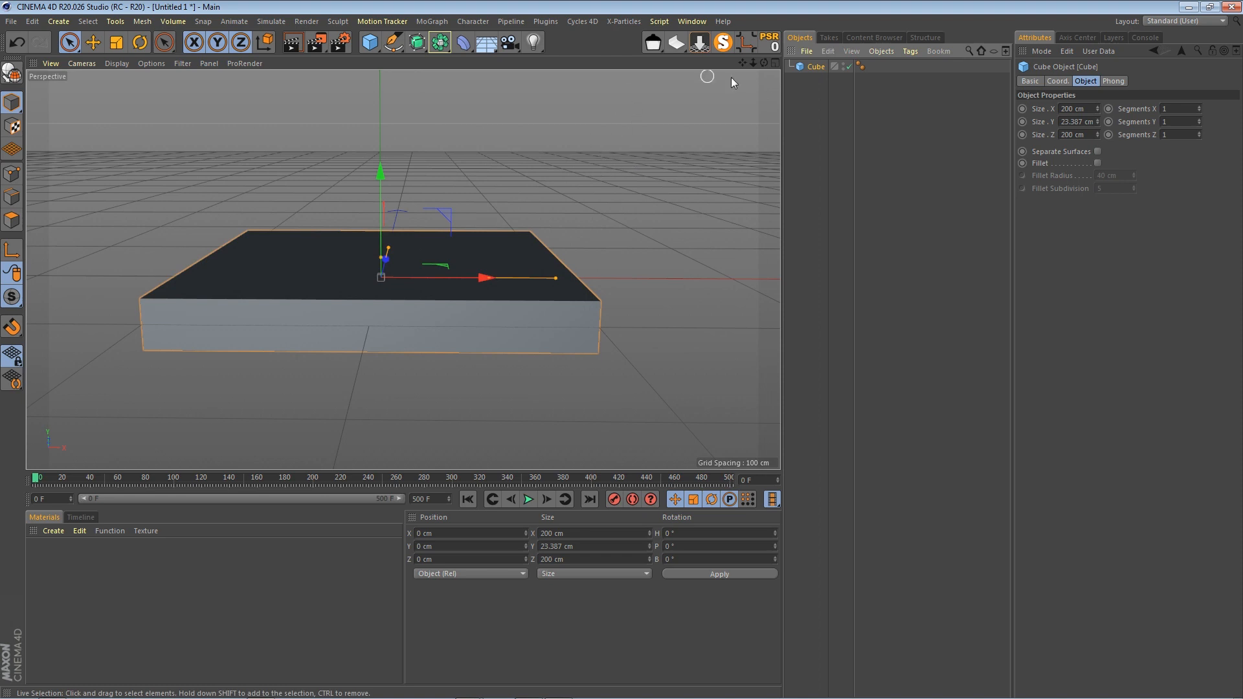
pyautogui.rightClick(809, 67)
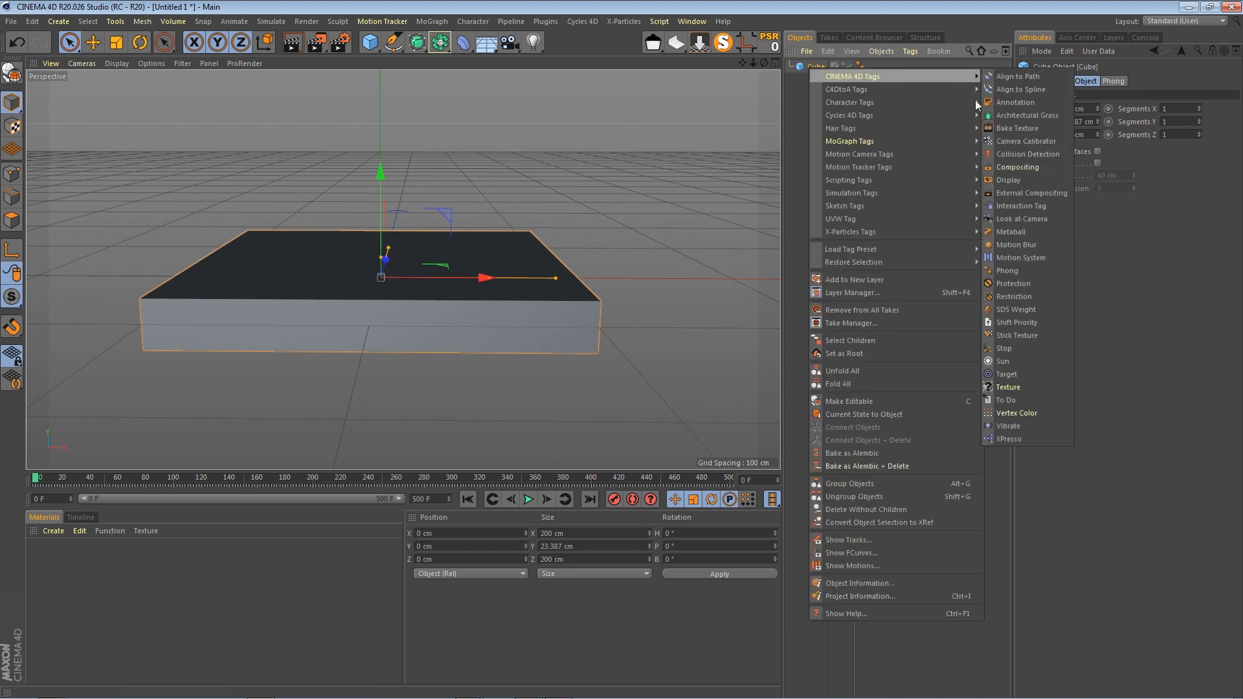
pyautogui.moveTo(965, 77)
pyautogui.click(1020, 179)
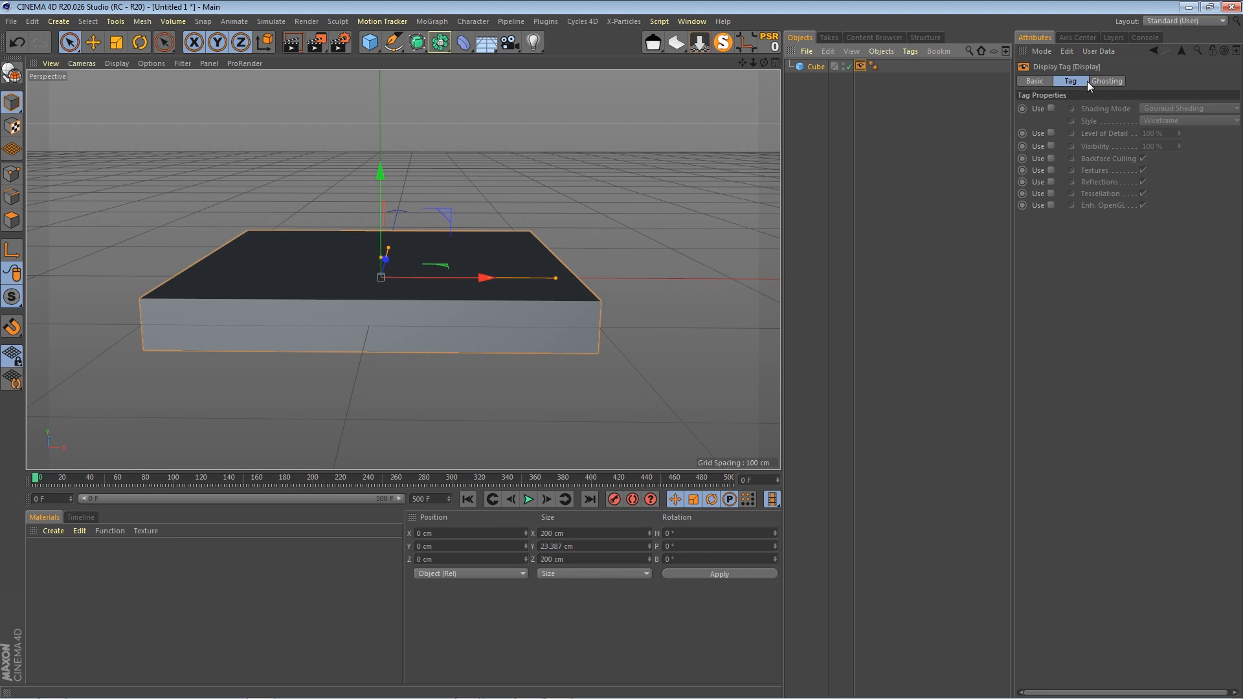
pyautogui.click(1049, 108)
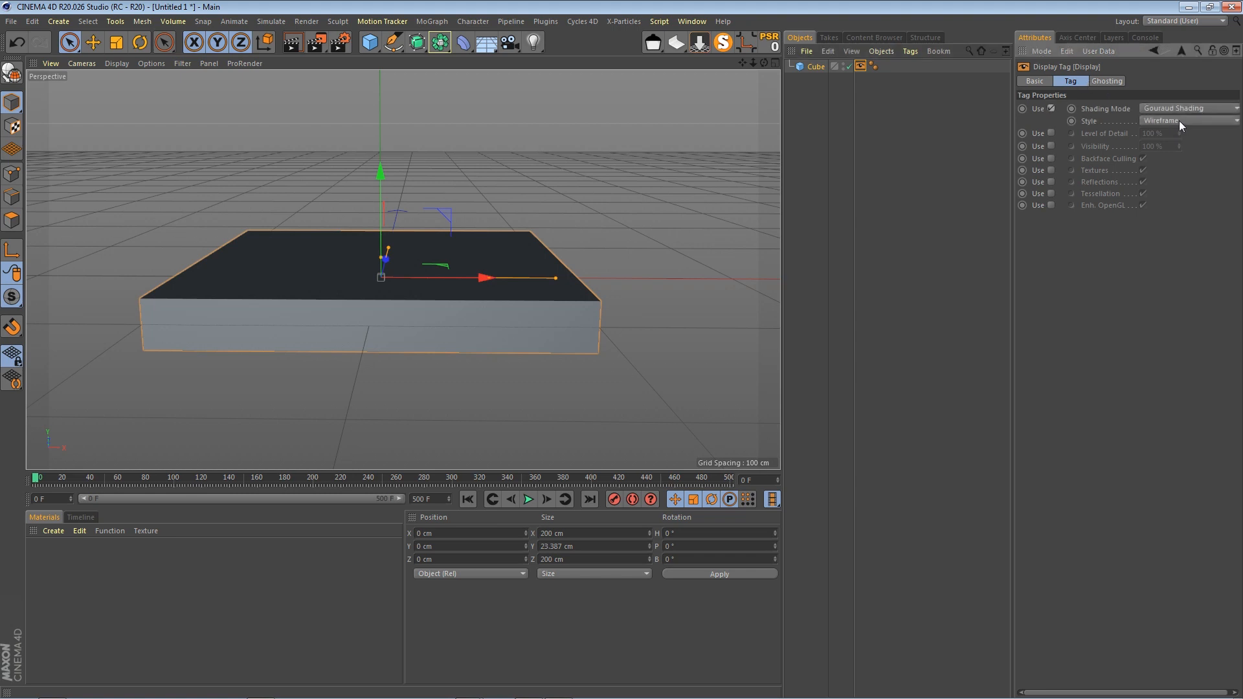
pyautogui.click(1180, 108)
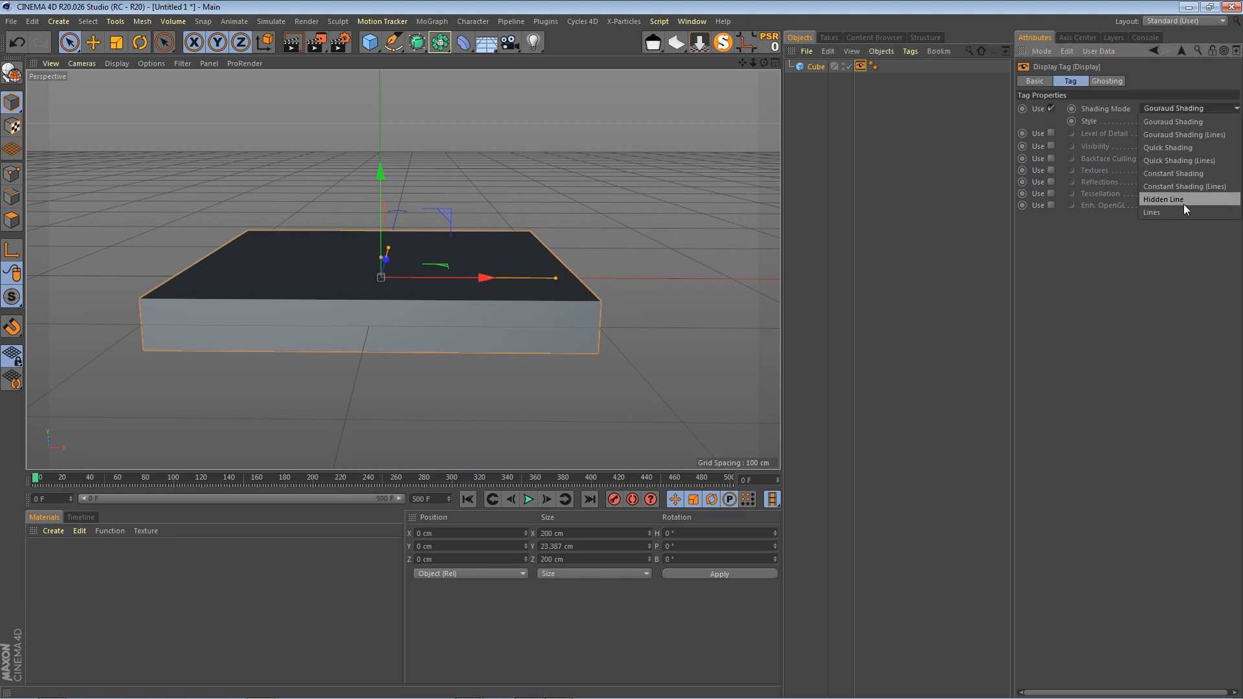
pyautogui.click(1183, 210)
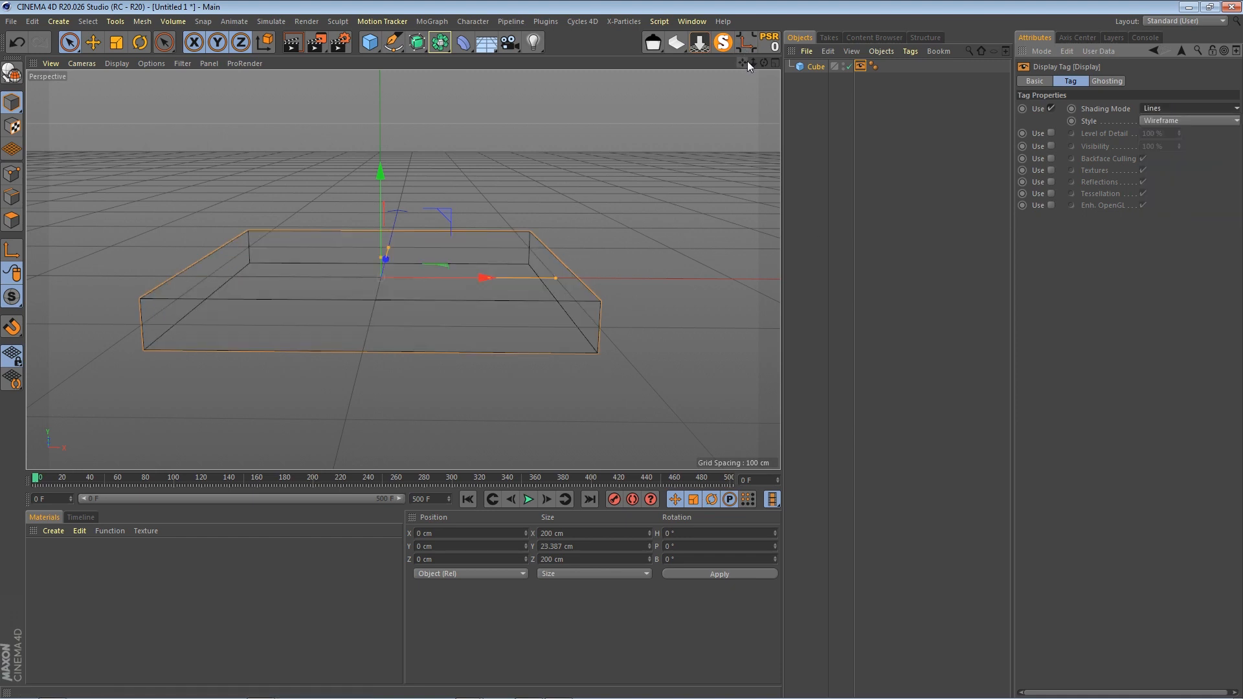
# Add a second cube with X and Z sizes of 202 cm, and copy the flat cube's Display tag onto it
pyautogui.moveTo(747, 61)
pyautogui.mouseDown()
pyautogui.moveTo(775, 56)
pyautogui.moveTo(763, 73)
pyautogui.mouseUp()
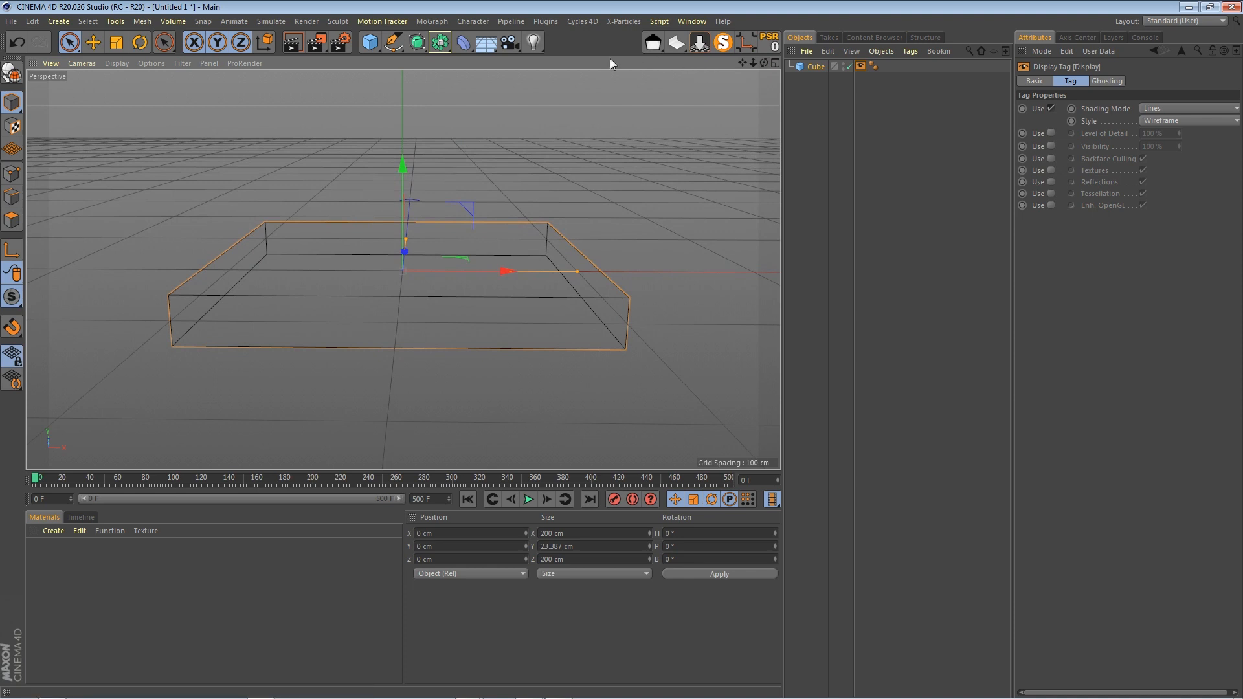
pyautogui.click(370, 43)
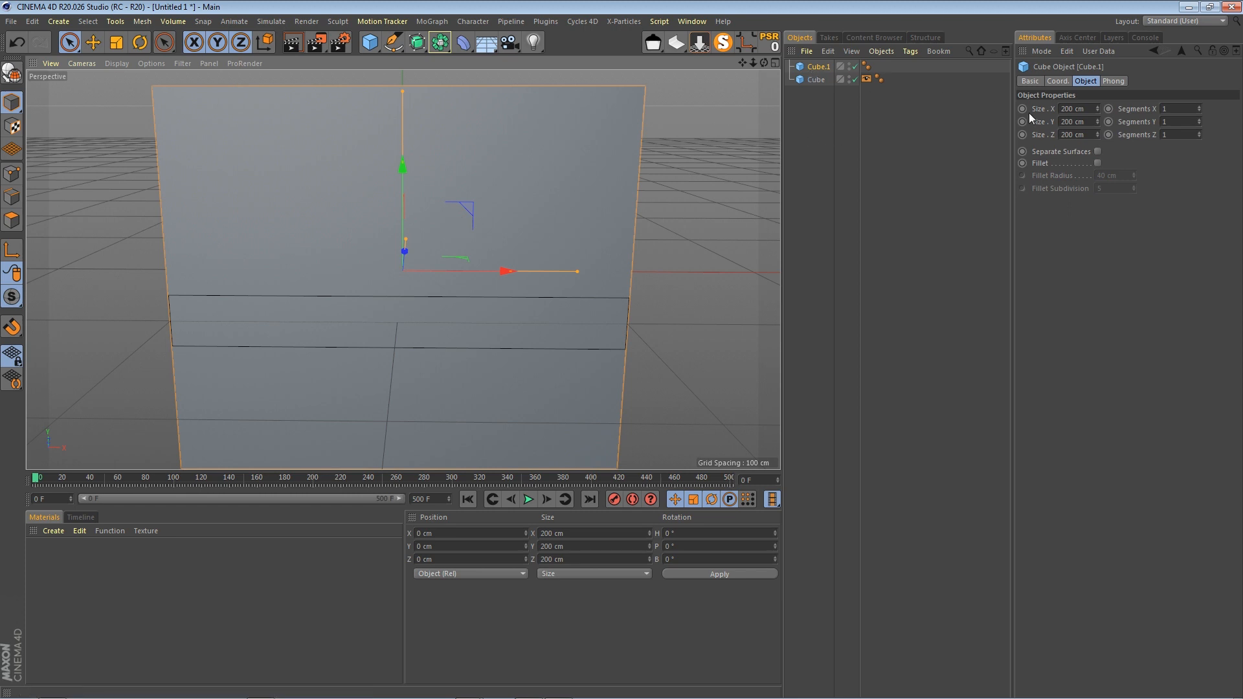
pyautogui.click(1073, 108)
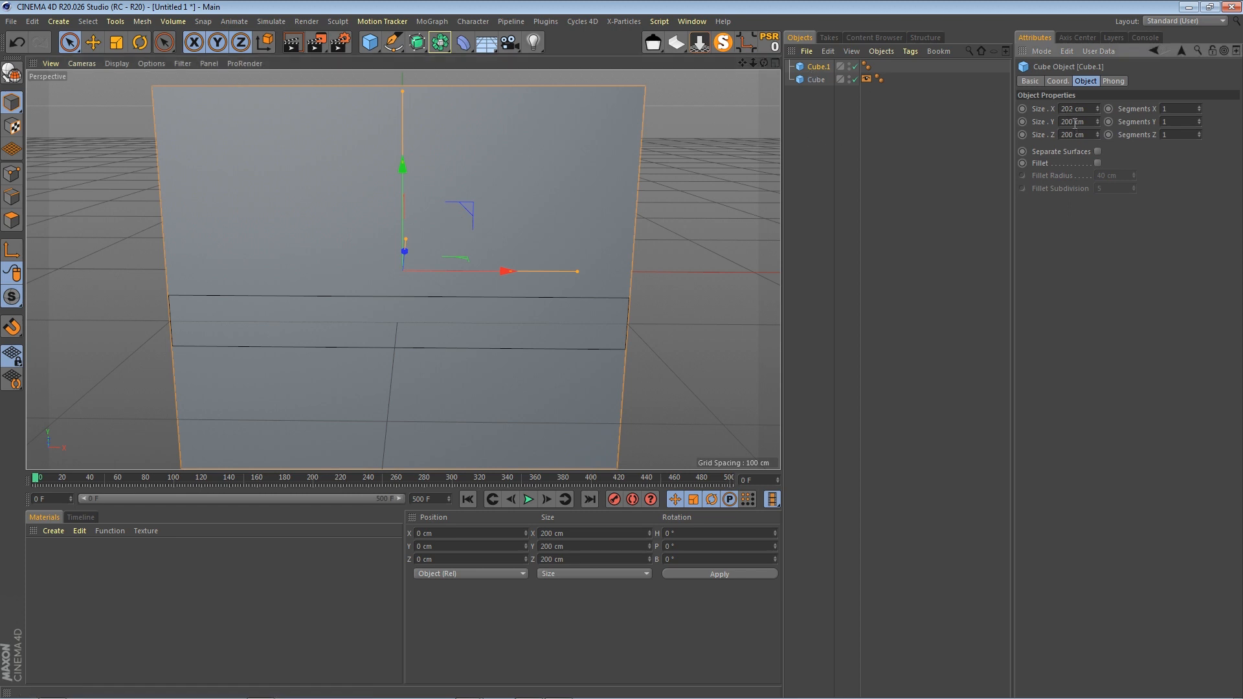
pyautogui.click(1072, 134)
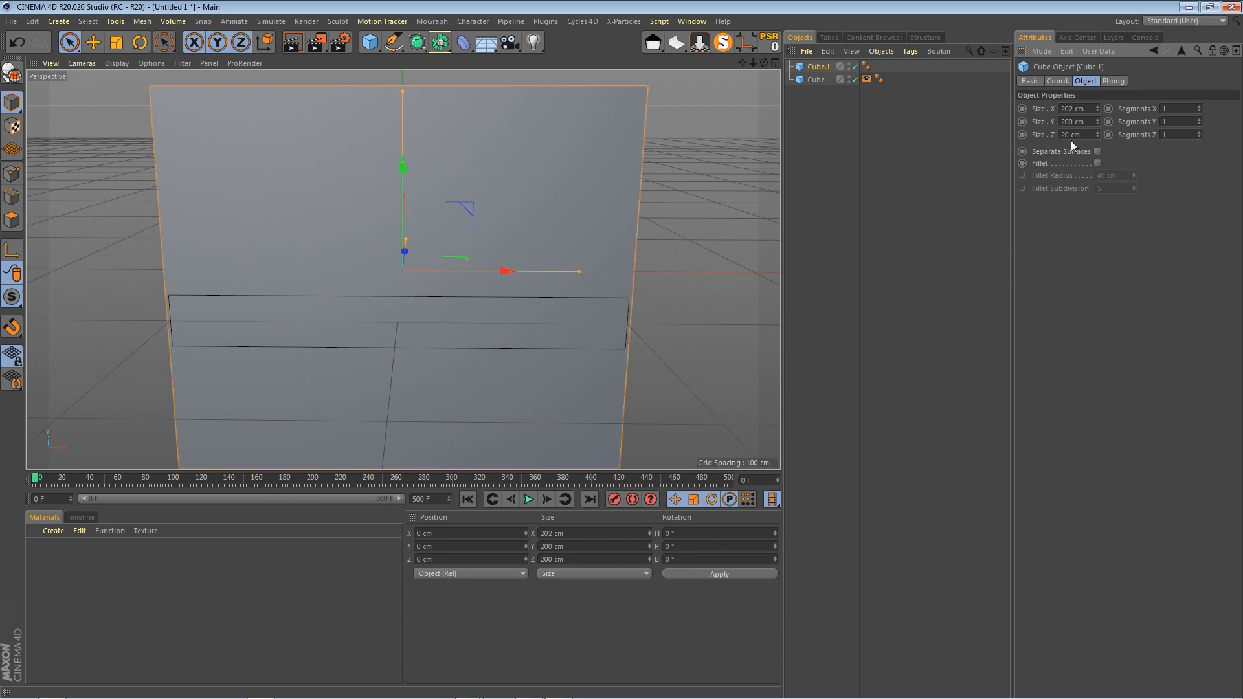
pyautogui.press('Return')
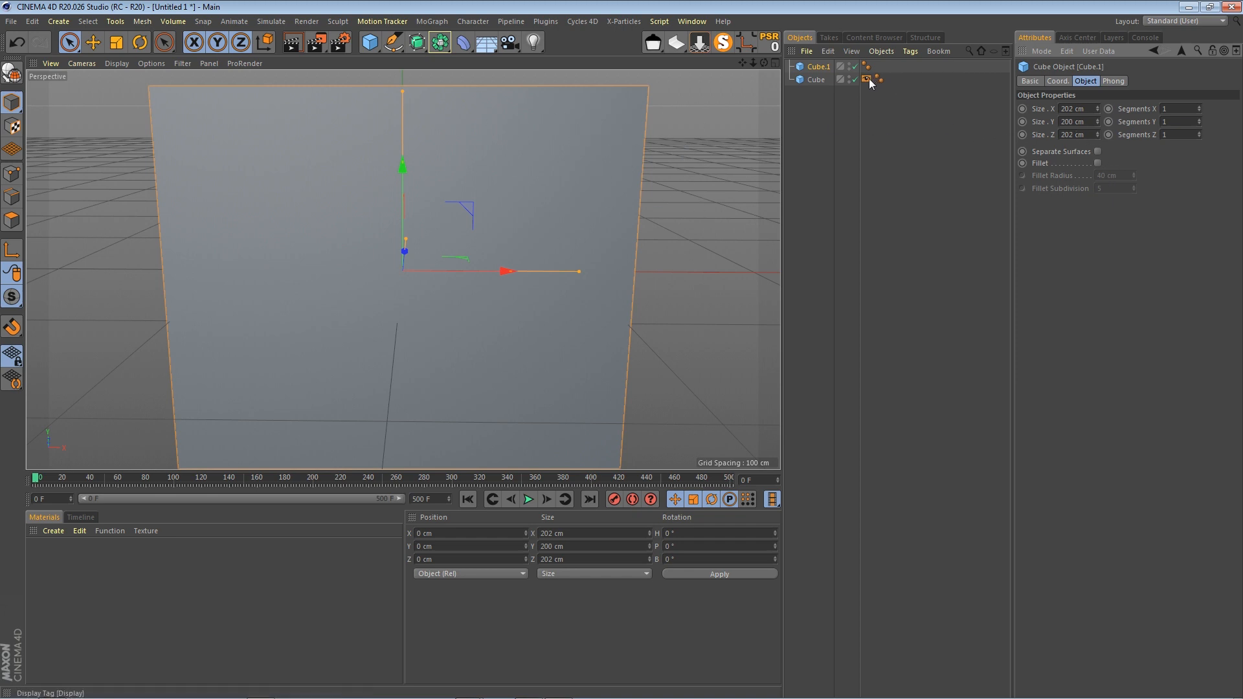
pyautogui.keyDown('ctrl'); pyautogui.moveTo(871, 83); pyautogui.dragTo(879, 67); pyautogui.keyUp('ctrl')
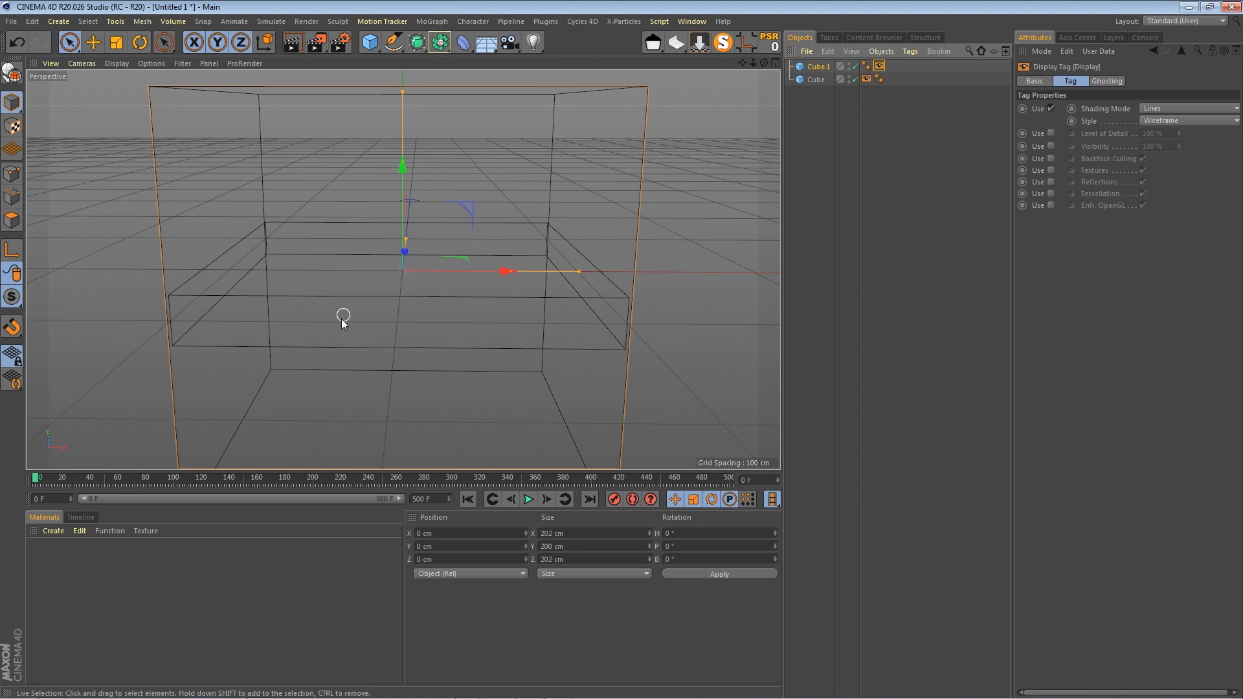
# Reduce the second cube's height to about 114 cm and set its lowest point to 0
pyautogui.click(708, 47)
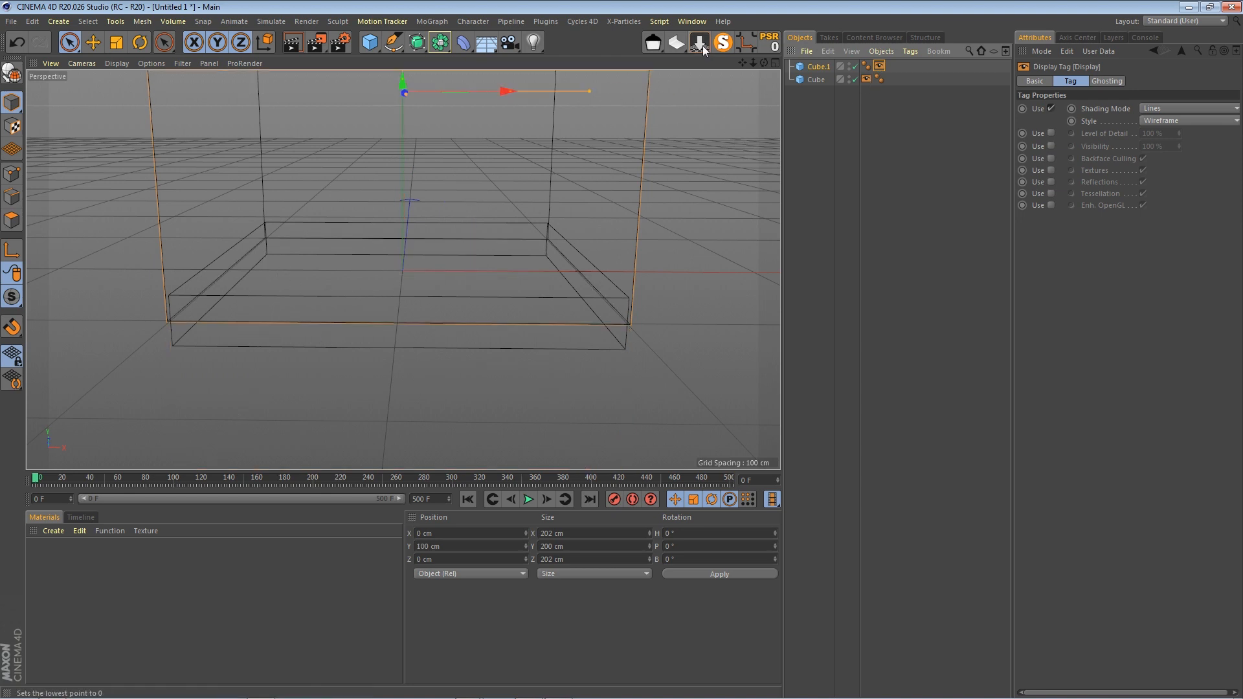
pyautogui.moveTo(744, 64); pyautogui.dragTo(744, 122)
pyautogui.moveTo(752, 60); pyautogui.dragTo(406, 153)
pyautogui.click(701, 45)
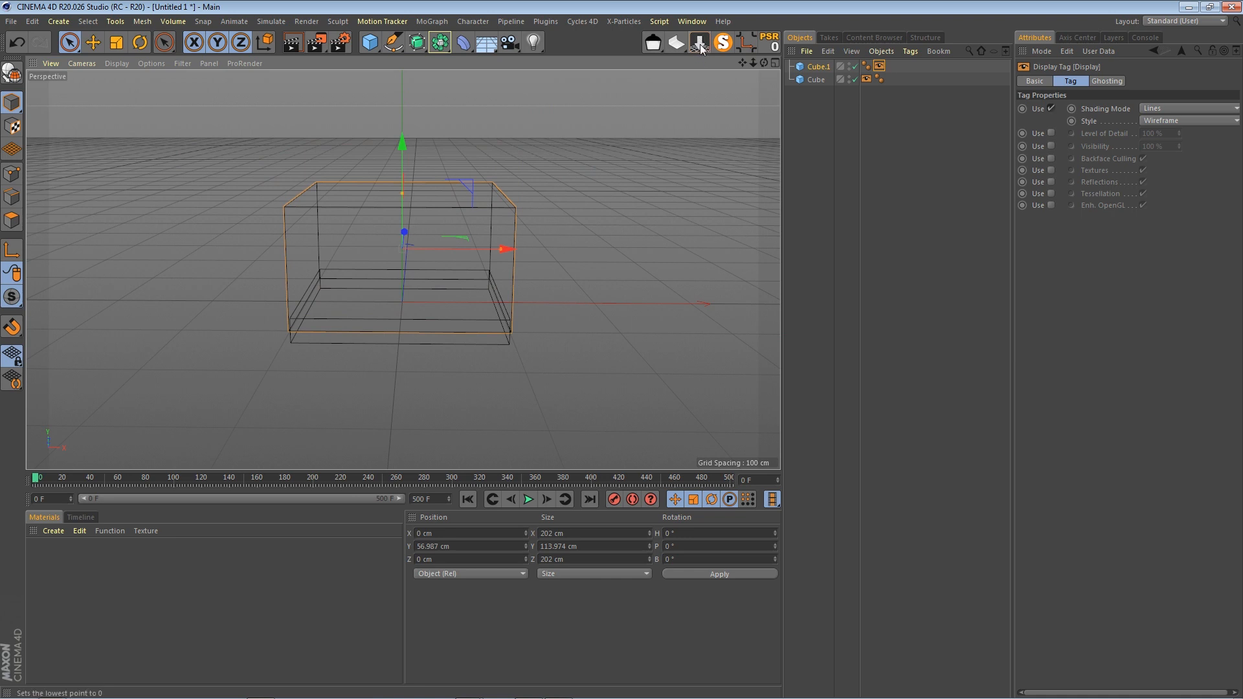
pyautogui.scroll(4, 424, 319)
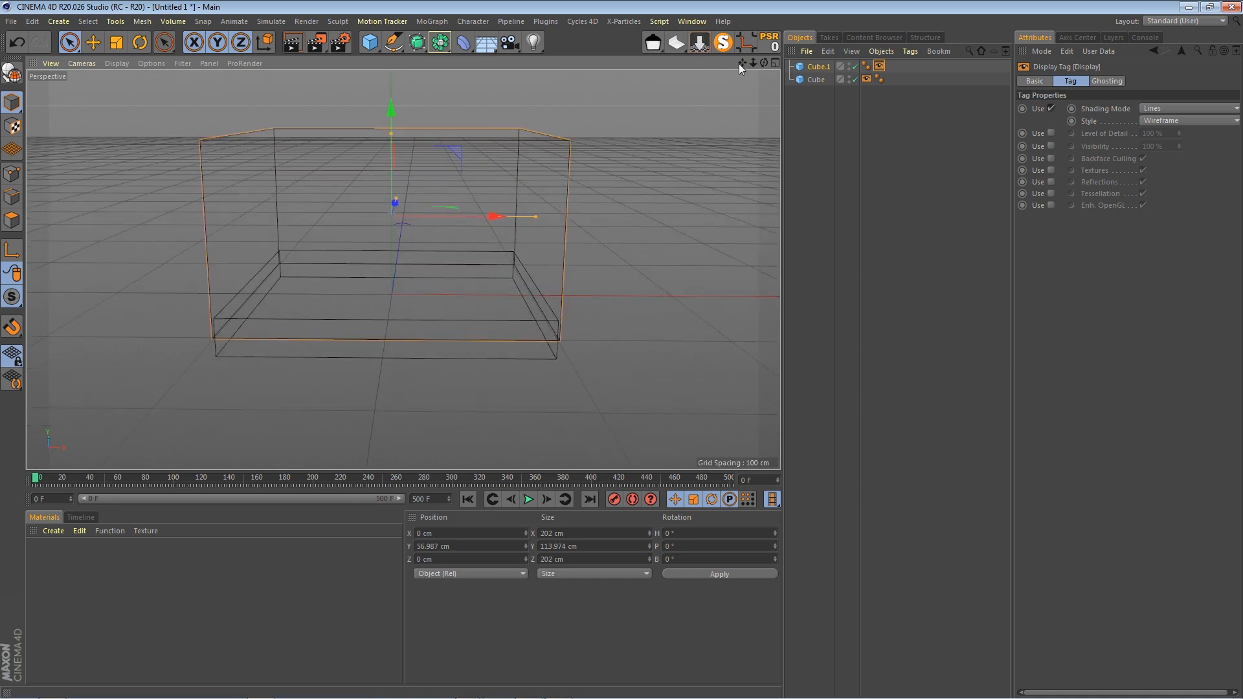
# Set the flat cube's lowest point to 0 so that it rests on the floor level
pyautogui.moveTo(741, 62); pyautogui.dragTo(767, 55)
pyautogui.scroll(3, 387, 308)
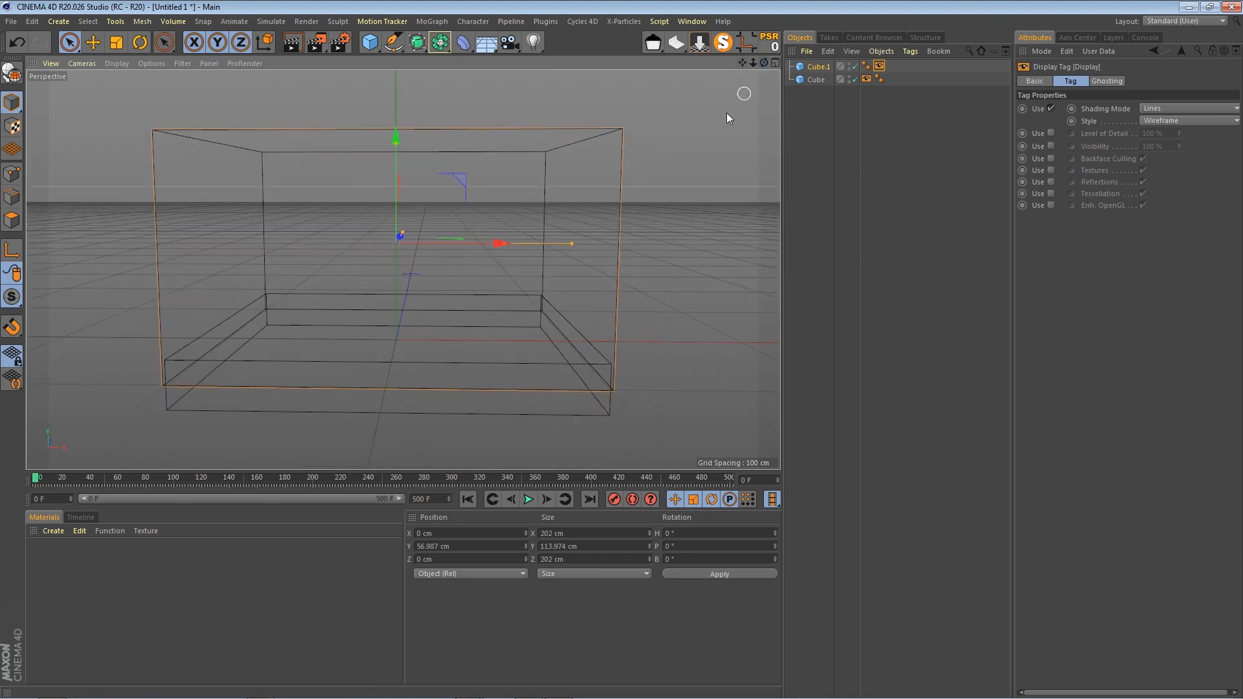
pyautogui.click(815, 80)
pyautogui.click(700, 43)
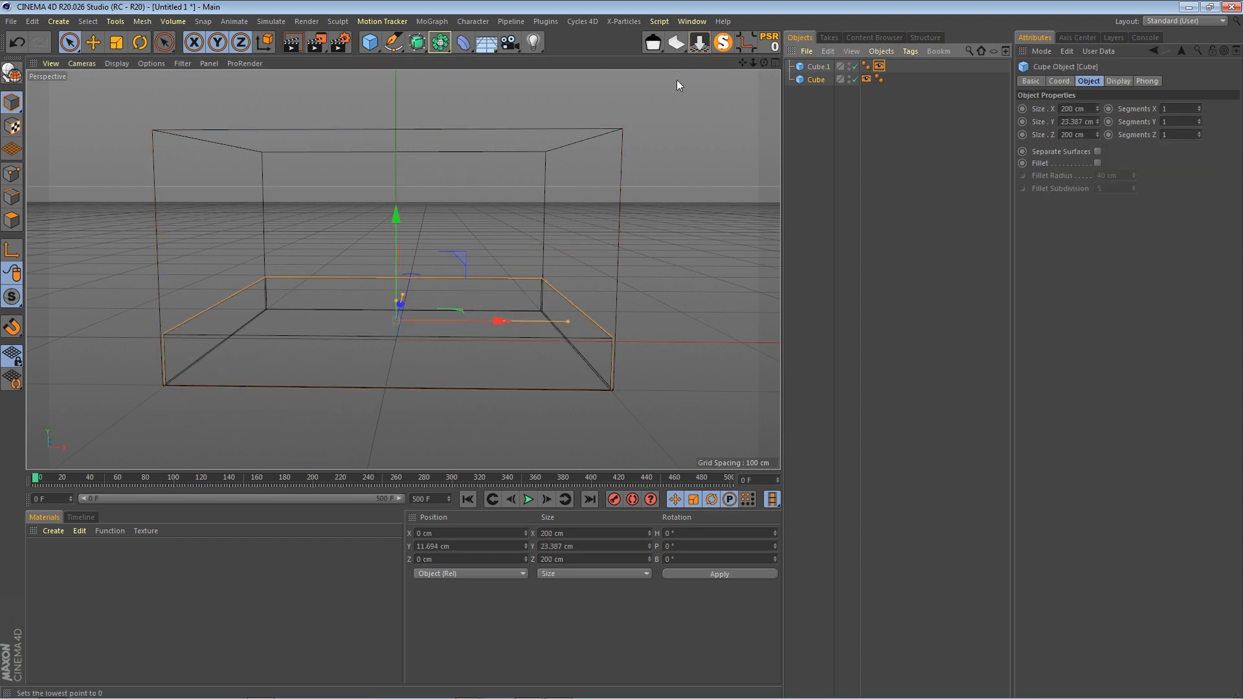
# Add an X-Particles system to the scene
pyautogui.scroll(1, 360, 369)
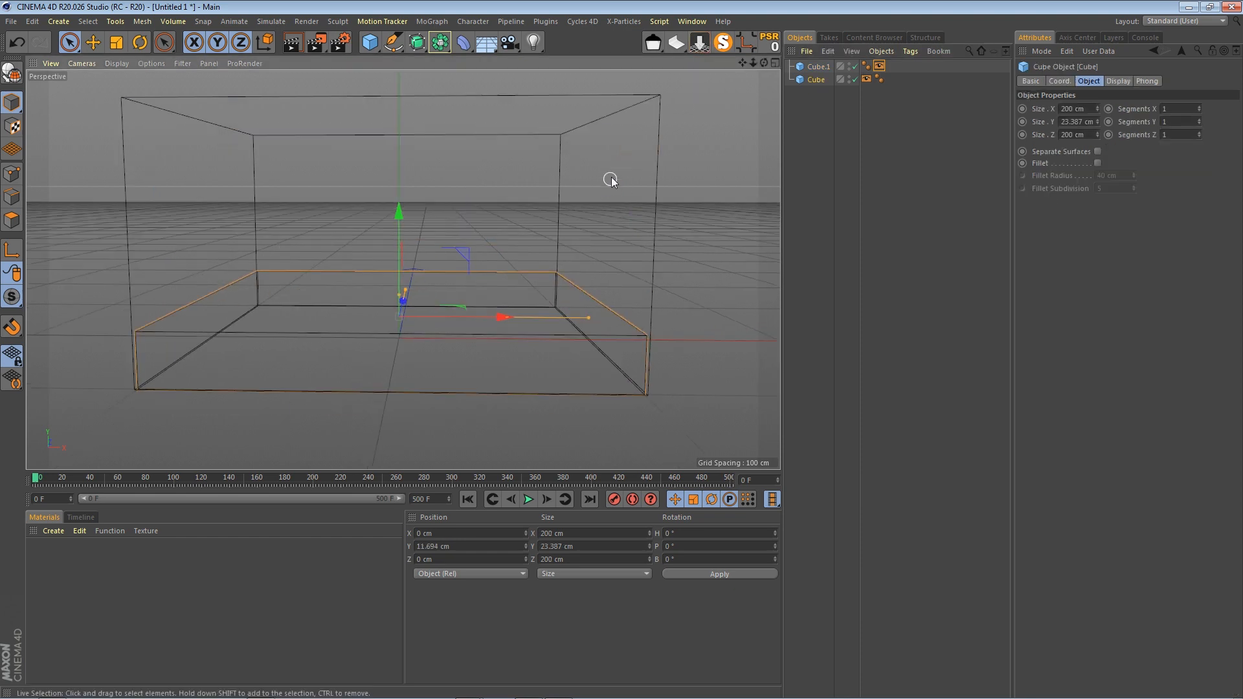
pyautogui.moveTo(760, 65); pyautogui.dragTo(758, 77)
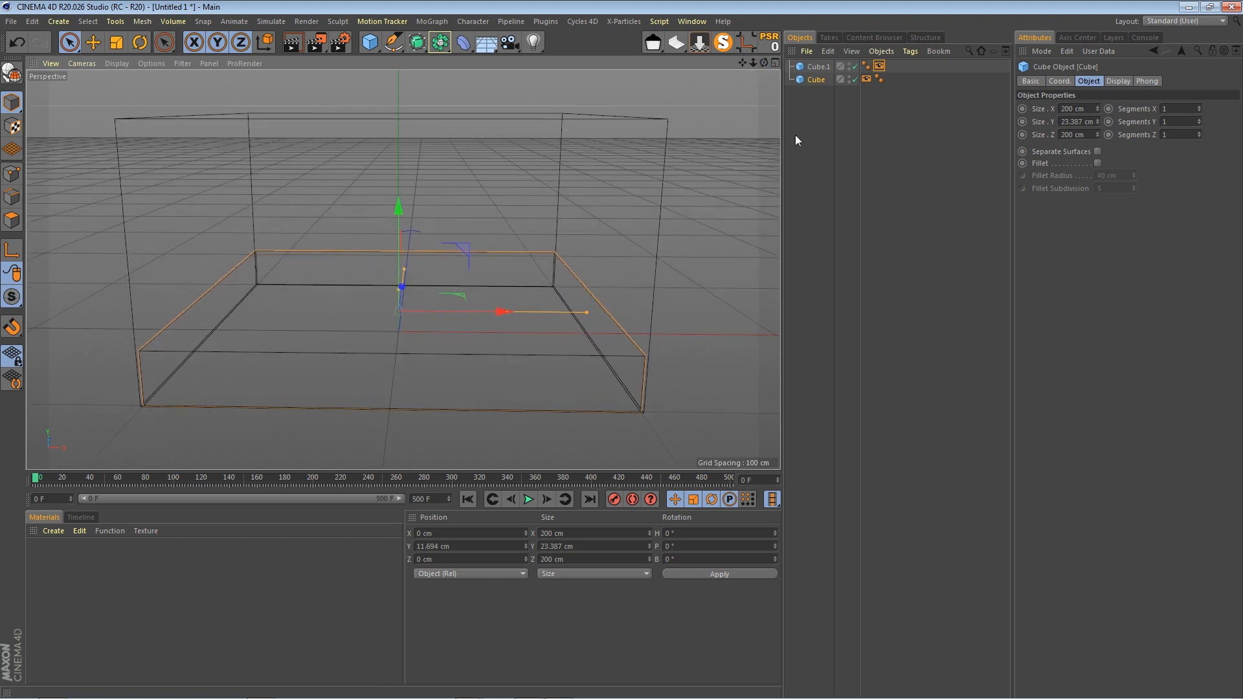
pyautogui.click(627, 22)
pyautogui.click(652, 58)
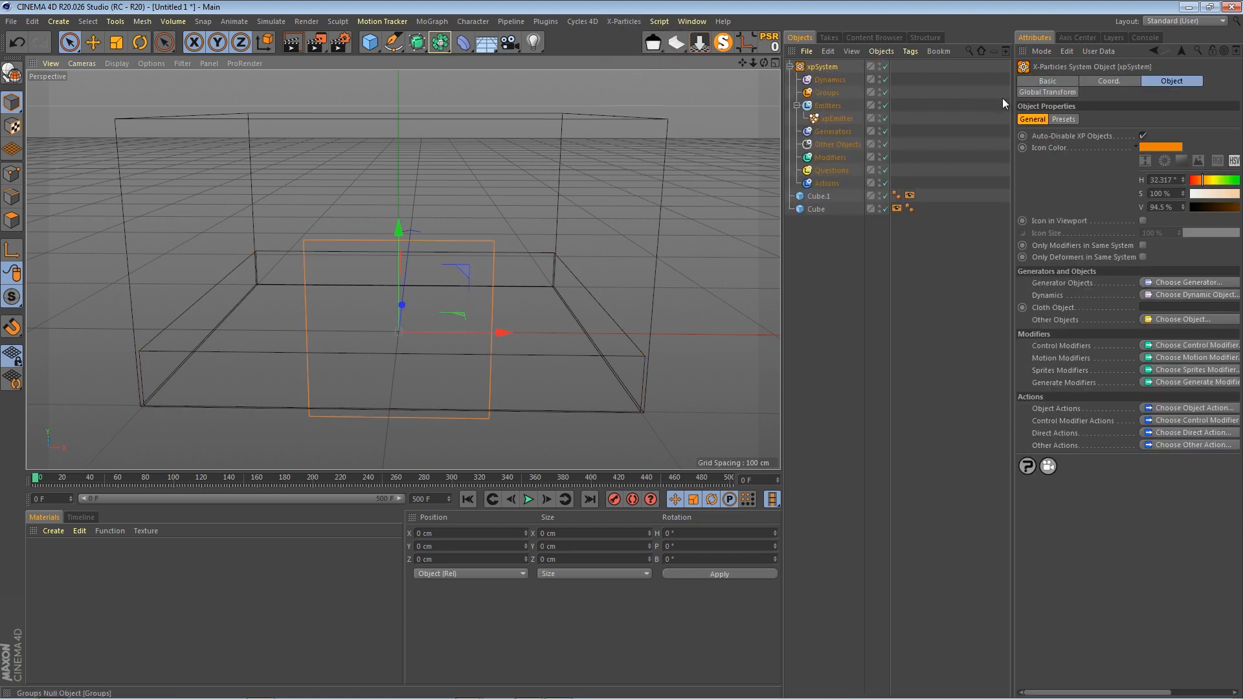
pyautogui.click(1143, 220)
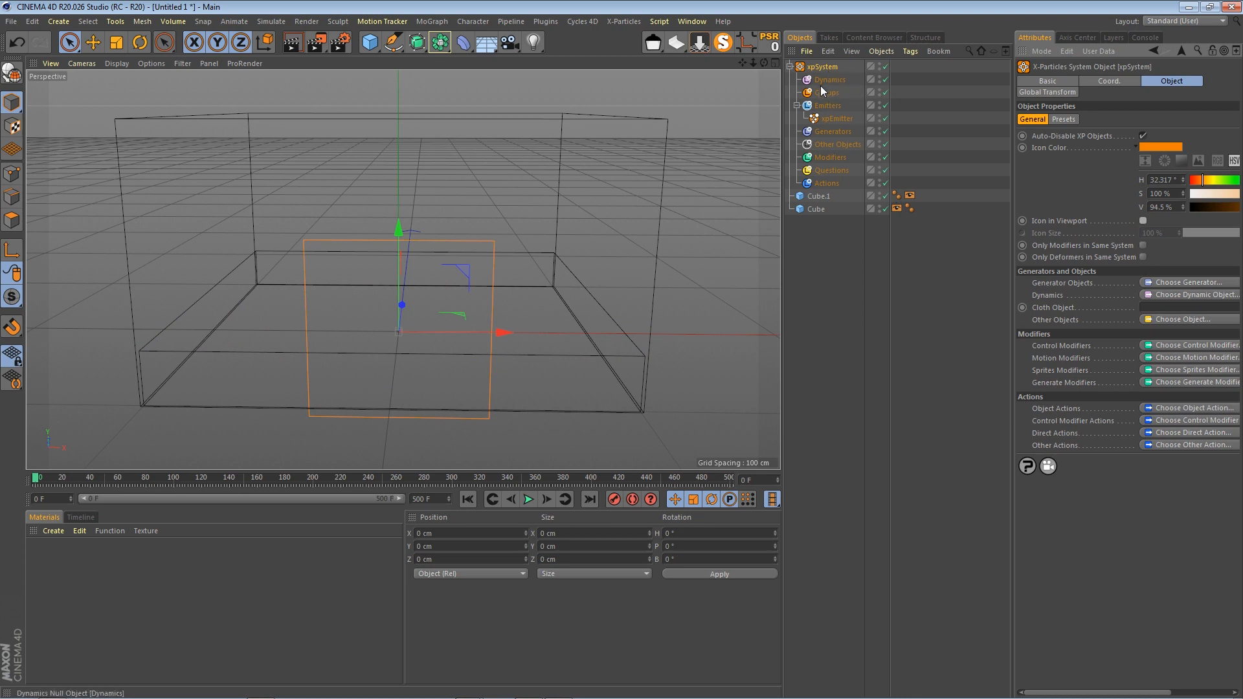
# Set the particle emitter's shape to Object and assign the flat cube as its source object
pyautogui.click(833, 118)
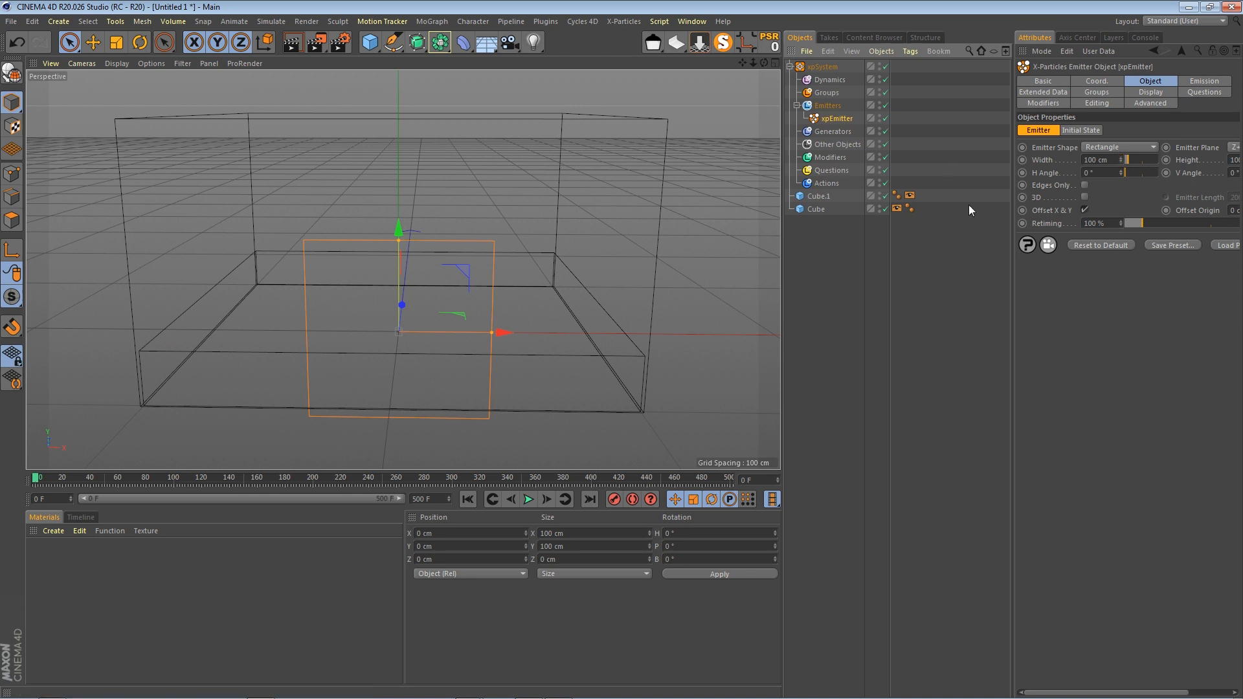
pyautogui.click(1127, 147)
pyautogui.click(1109, 257)
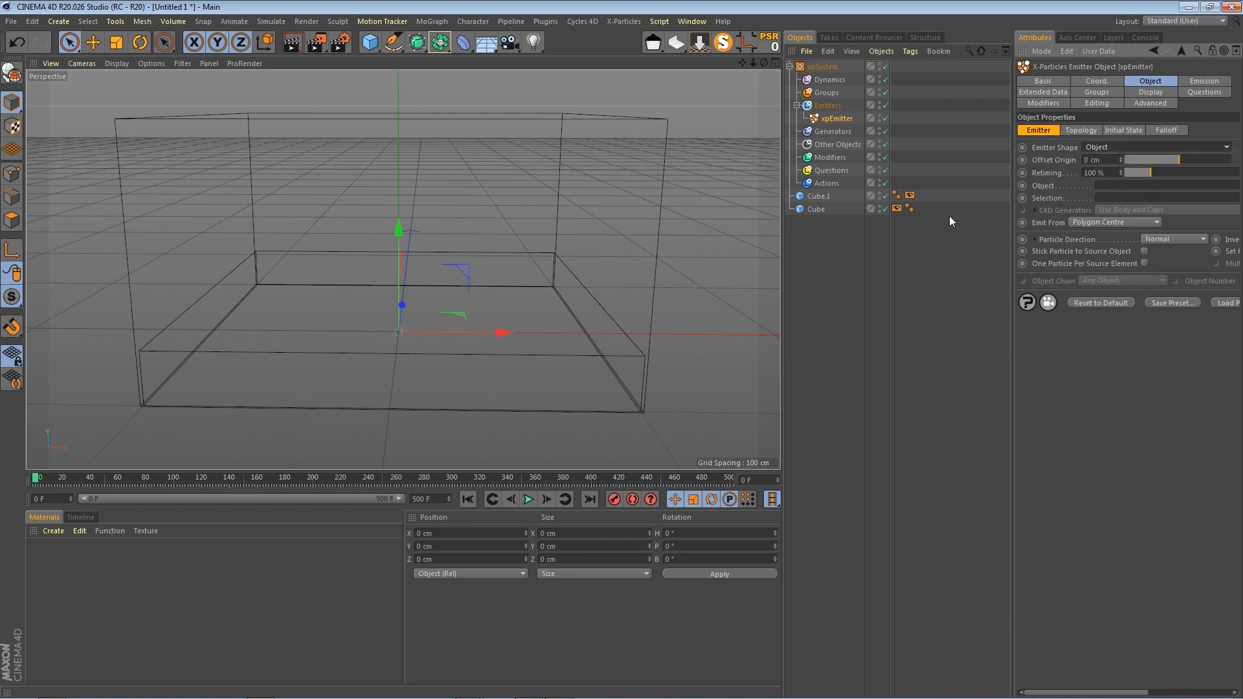
pyautogui.moveTo(815, 208); pyautogui.dragTo(1156, 188)
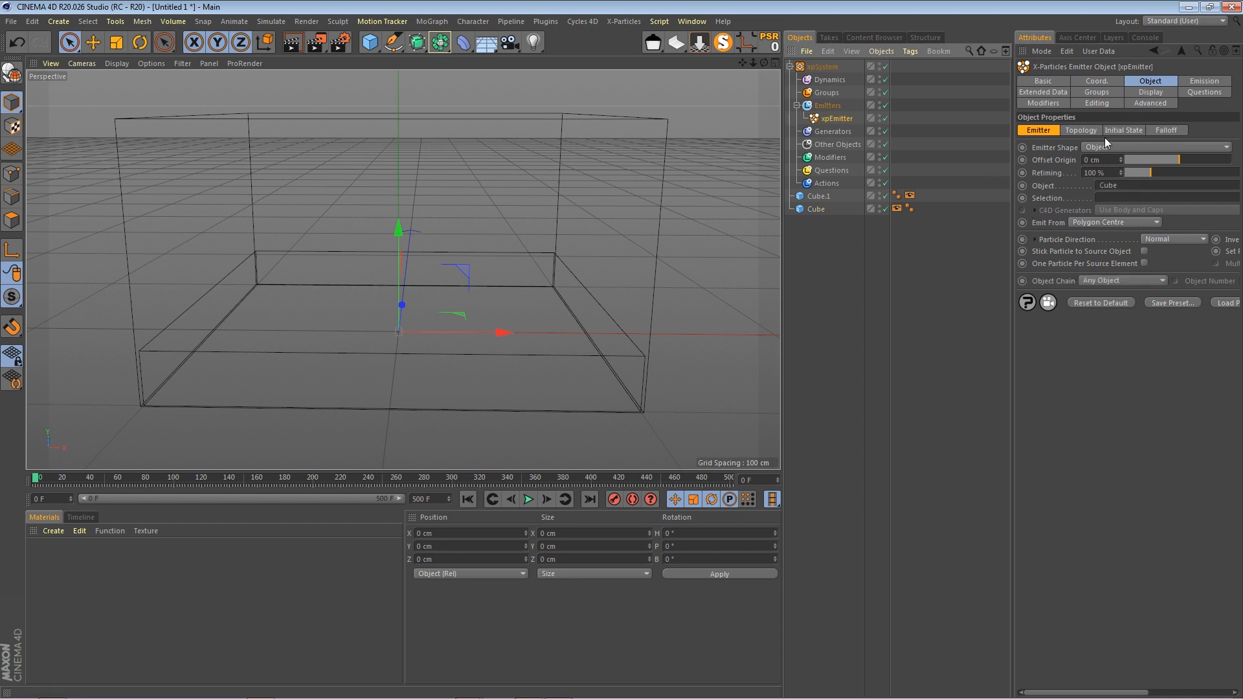
# Set the emitter's emission mode to Hexagonal and its particle speed to 0 cm
pyautogui.click(1203, 80)
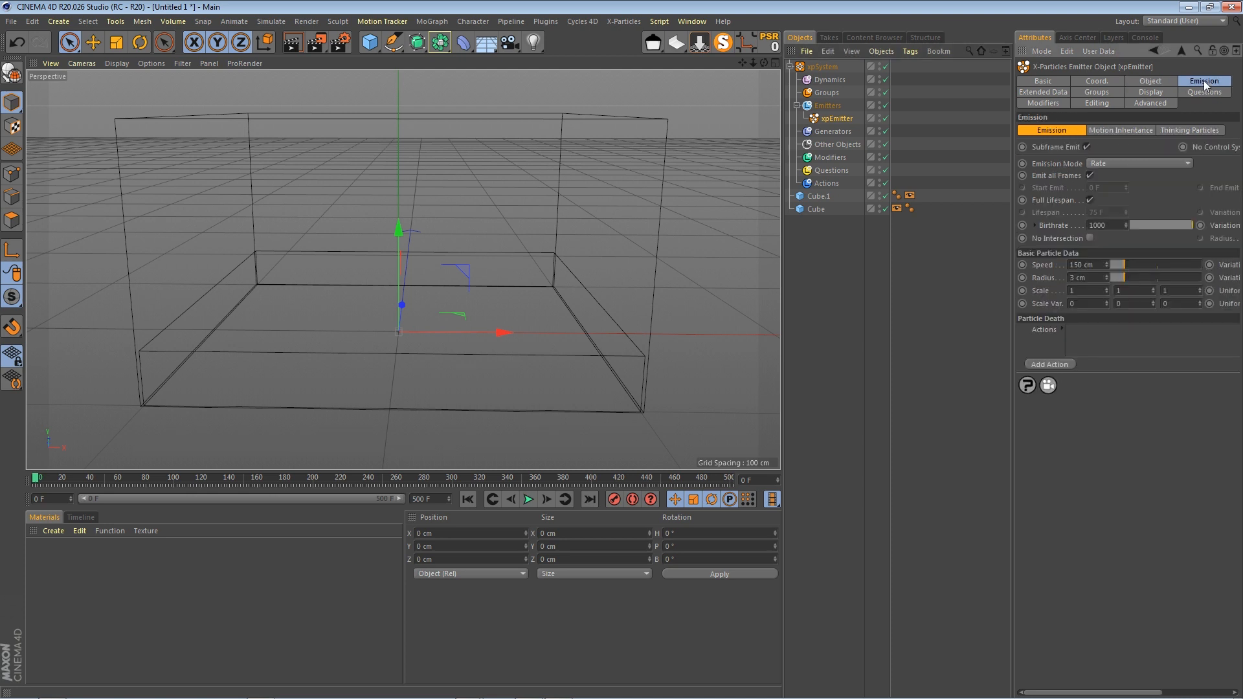
pyautogui.click(1115, 164)
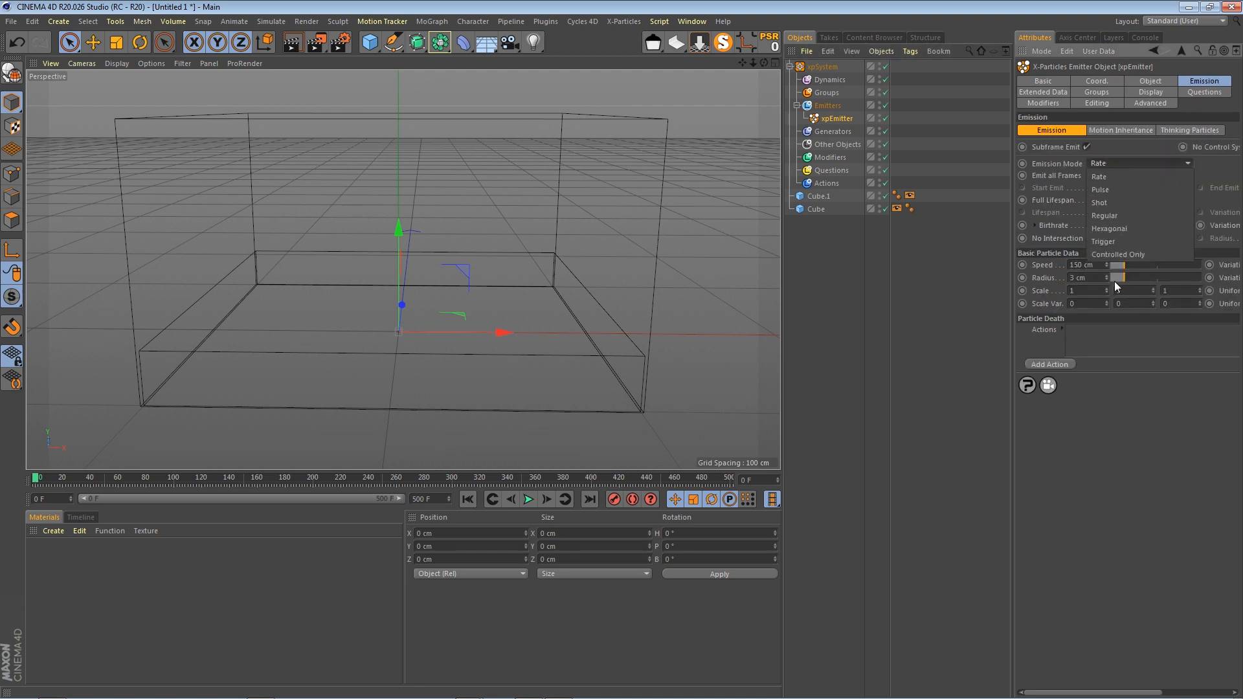
pyautogui.click(1109, 229)
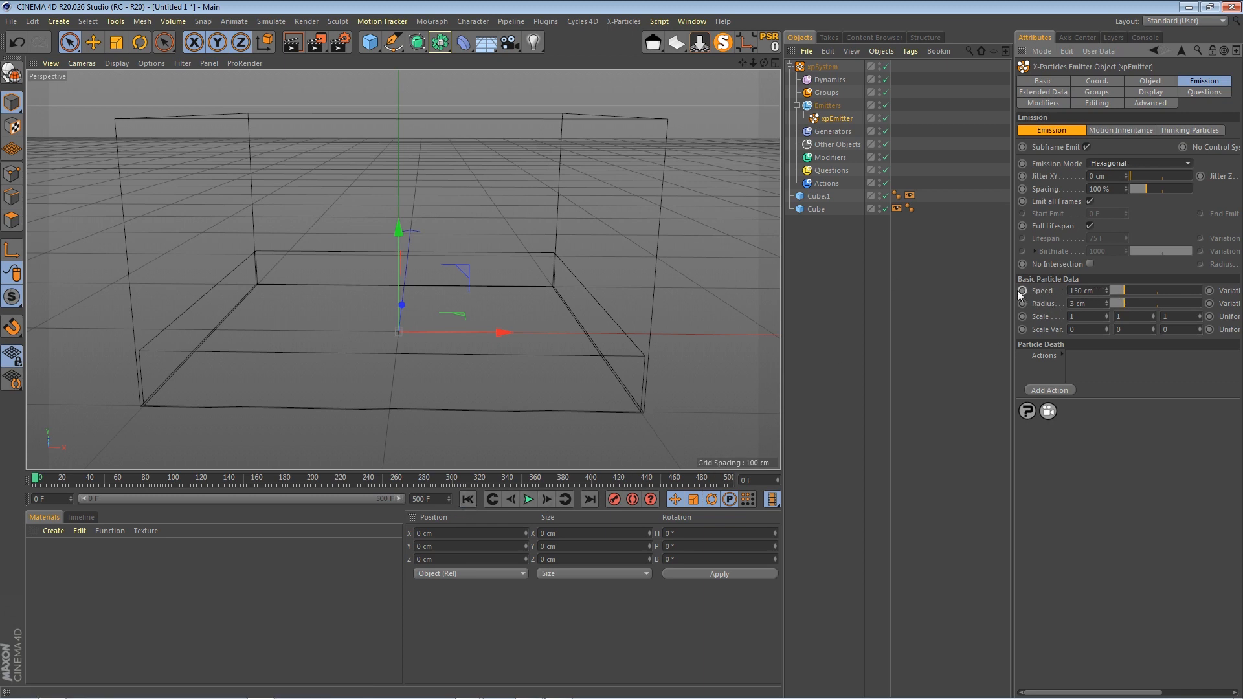
pyautogui.moveTo(1014, 289); pyautogui.dragTo(876, 298)
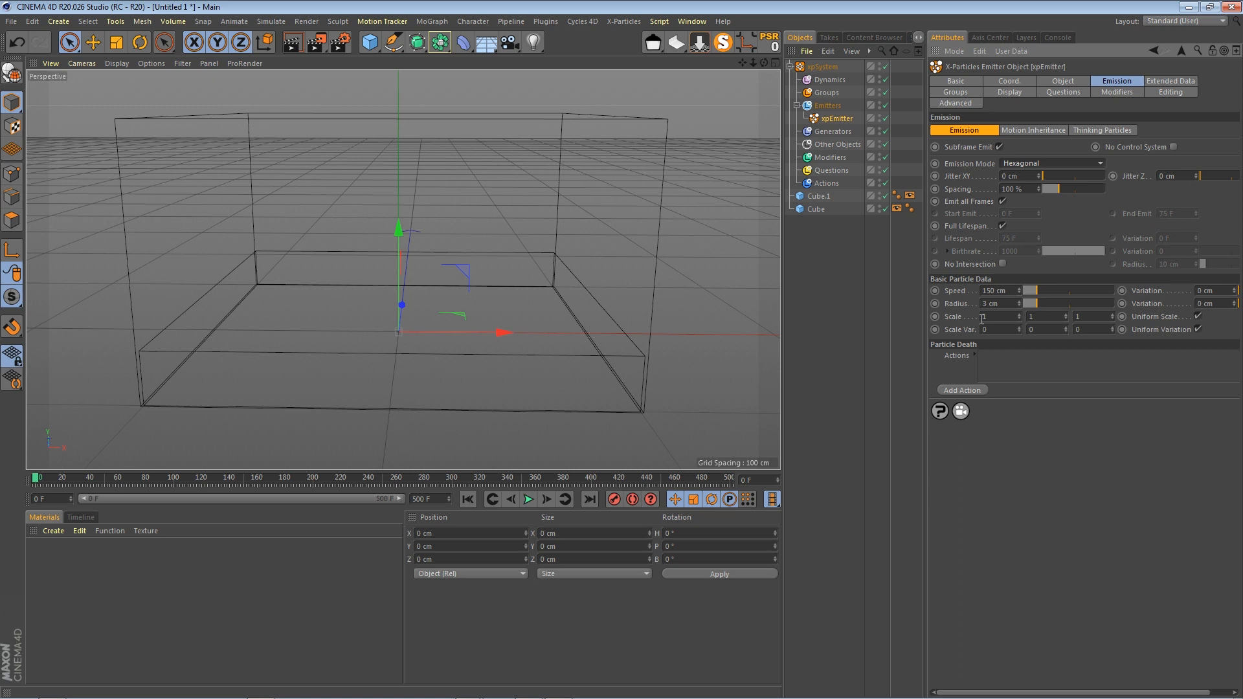
pyautogui.moveTo(1034, 290); pyautogui.dragTo(1017, 290)
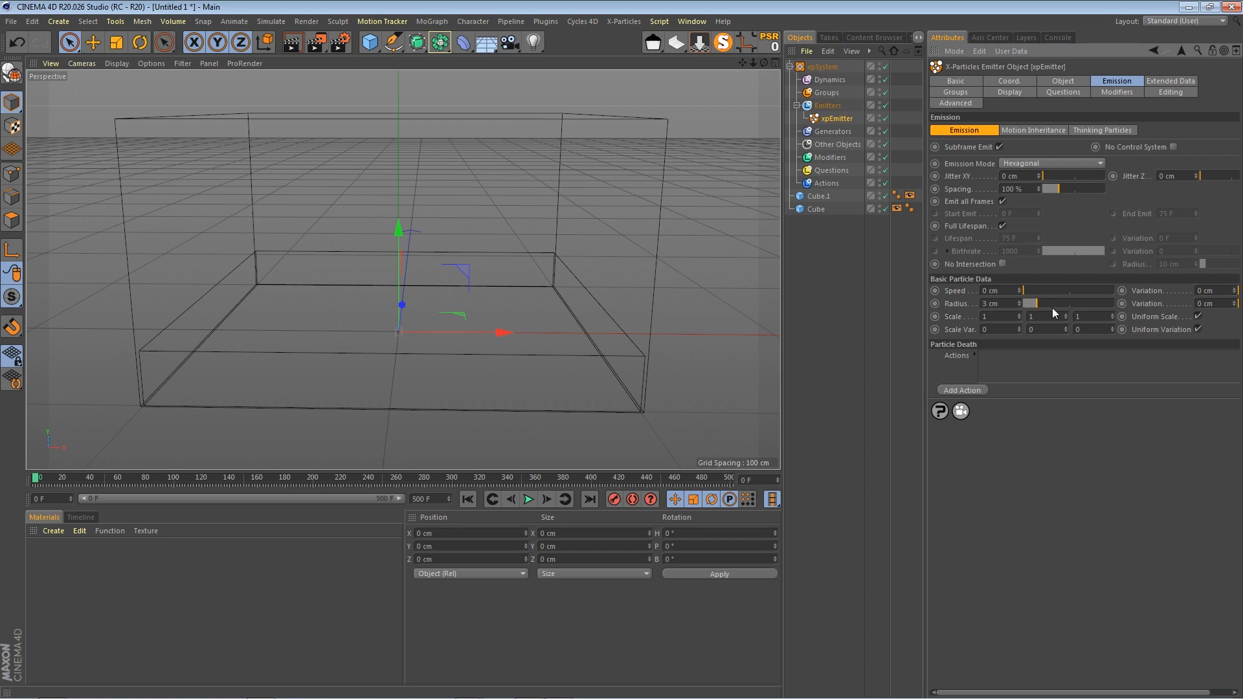
# Turn off emission on all frames, end the emission at frame 1, and advance one frame to check the particles
pyautogui.click(1001, 201)
pyautogui.click(1176, 215)
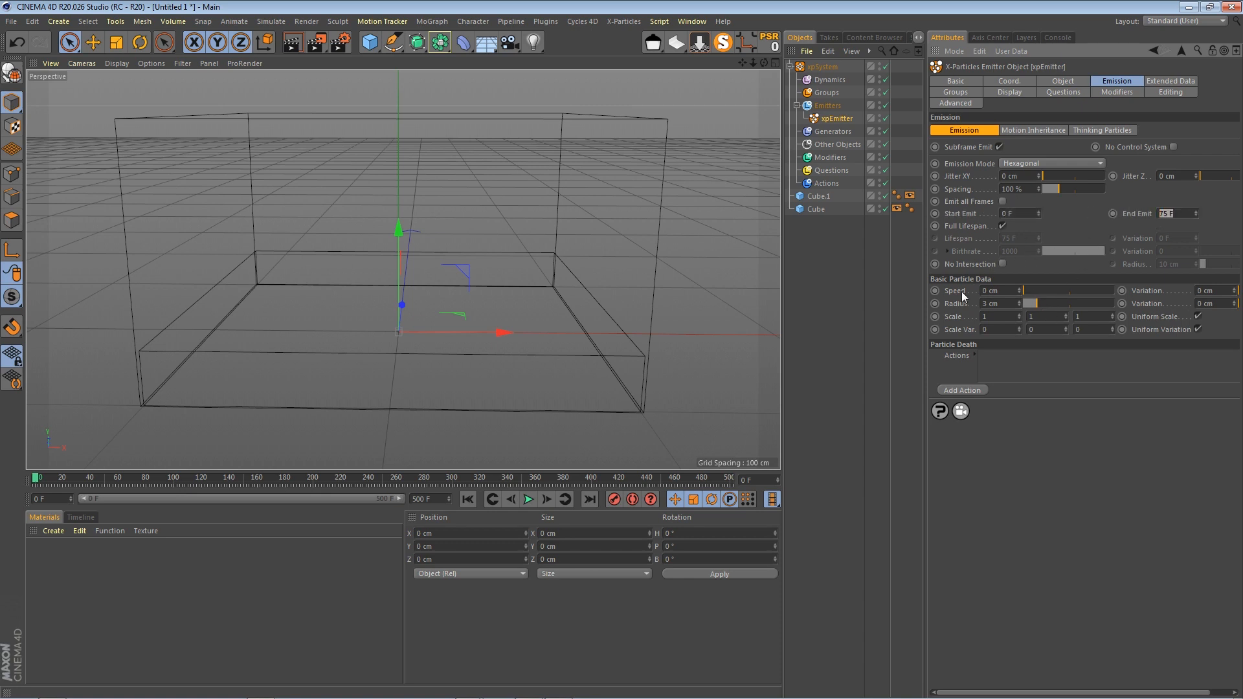
pyautogui.write('1')
pyautogui.press('Return')
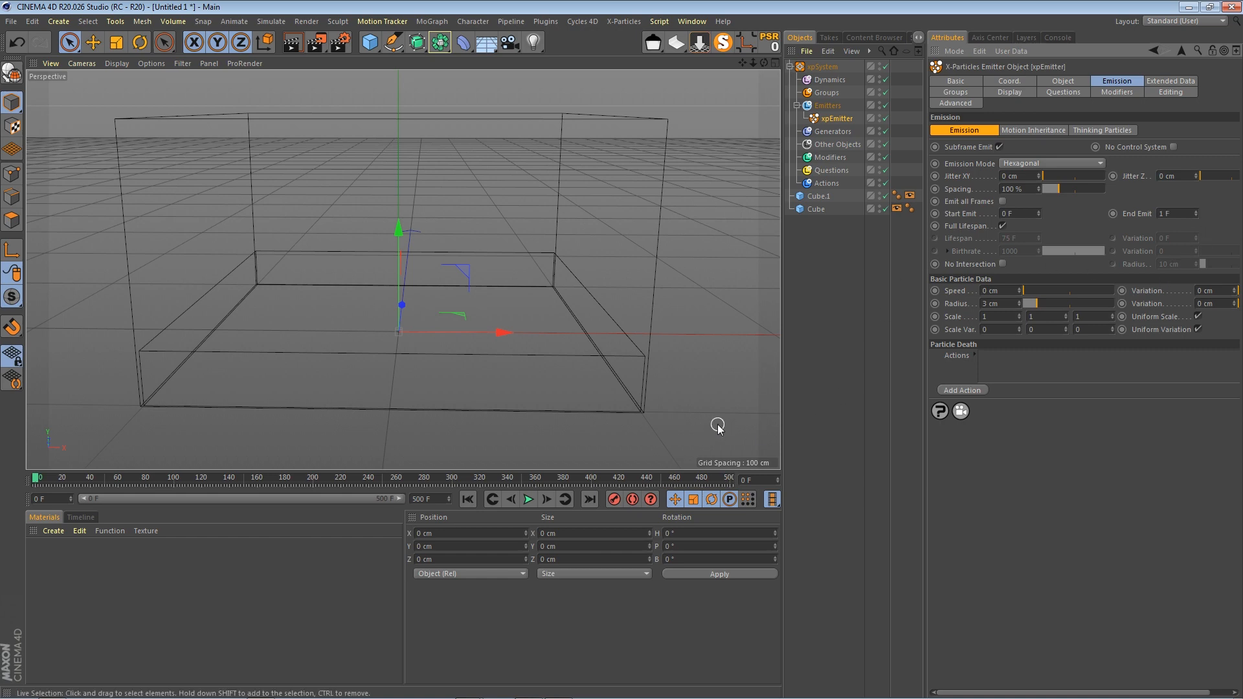
pyautogui.click(546, 500)
pyautogui.scroll(3, 418, 361)
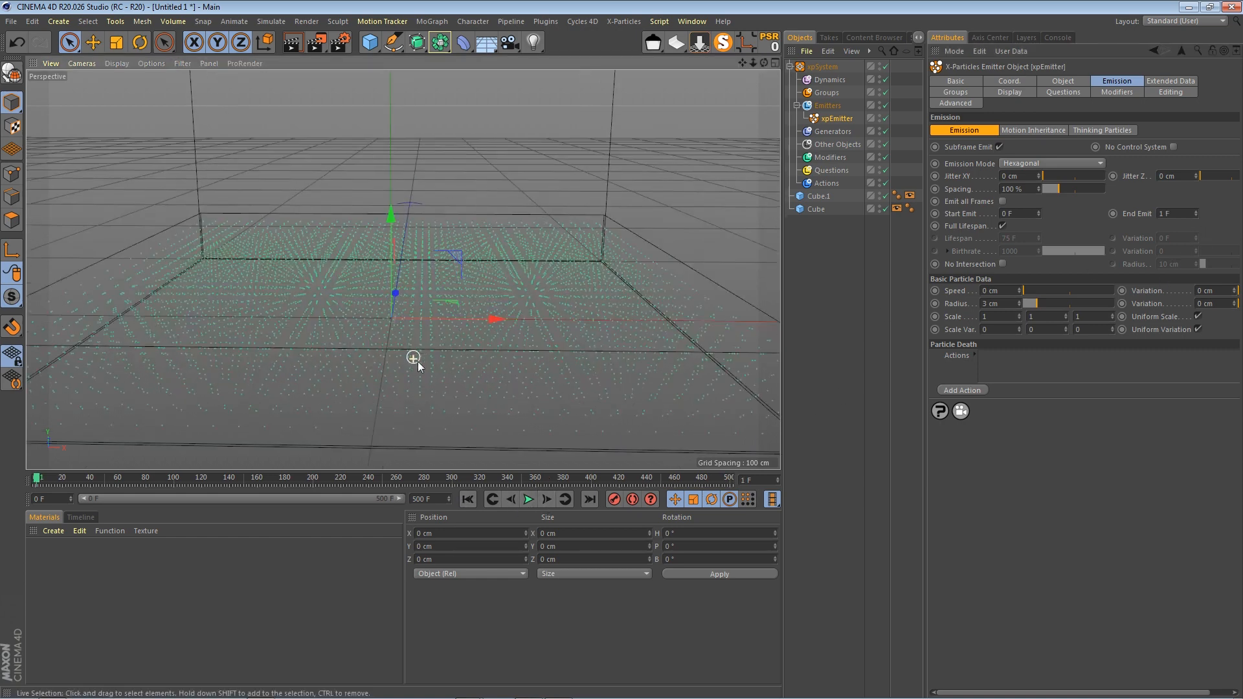
pyautogui.moveTo(761, 64)
pyautogui.mouseDown()
pyautogui.moveTo(751, 67)
pyautogui.moveTo(763, 61)
pyautogui.moveTo(765, 77)
pyautogui.mouseUp()
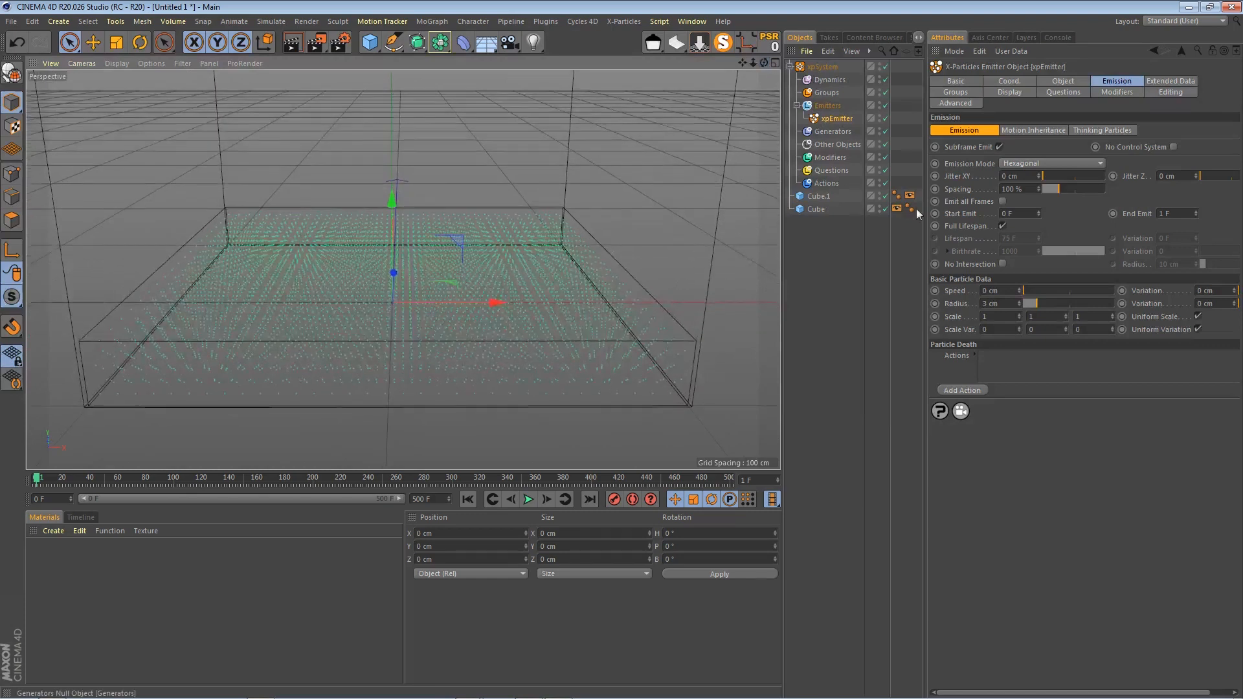
# Set the emitter's editor display to Circle (Filled) and regenerate the particles from the first frame
pyautogui.click(1015, 92)
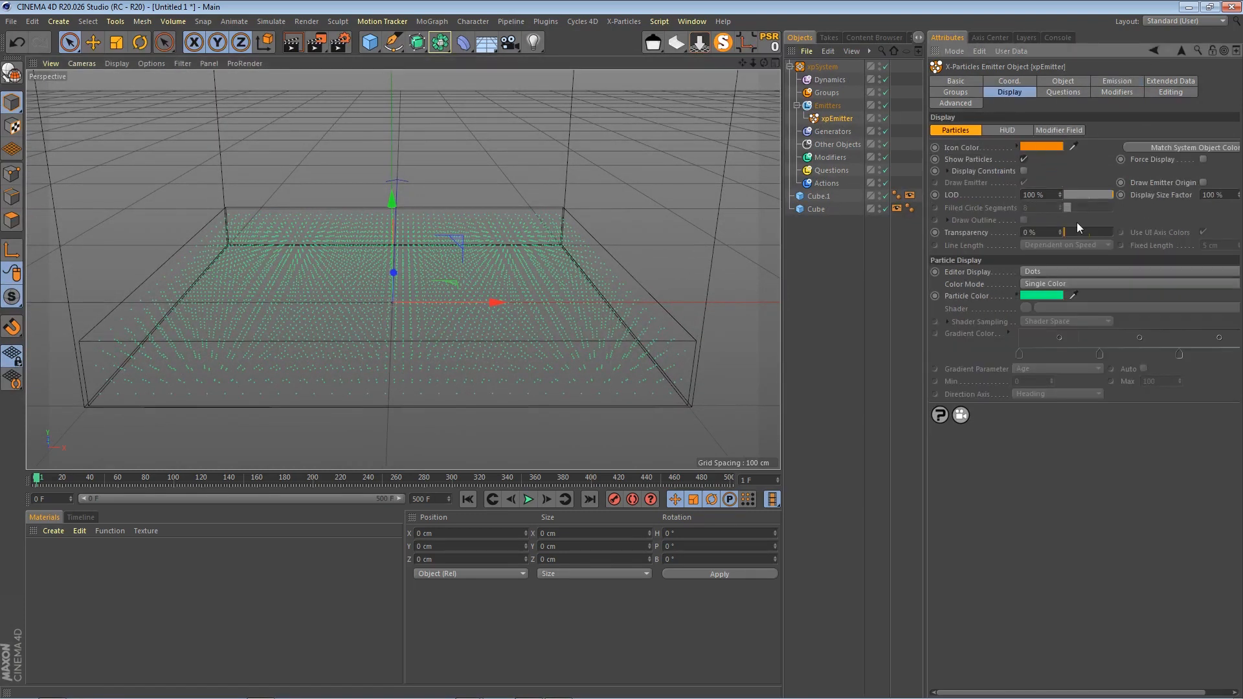
pyautogui.click(1063, 270)
pyautogui.click(1031, 397)
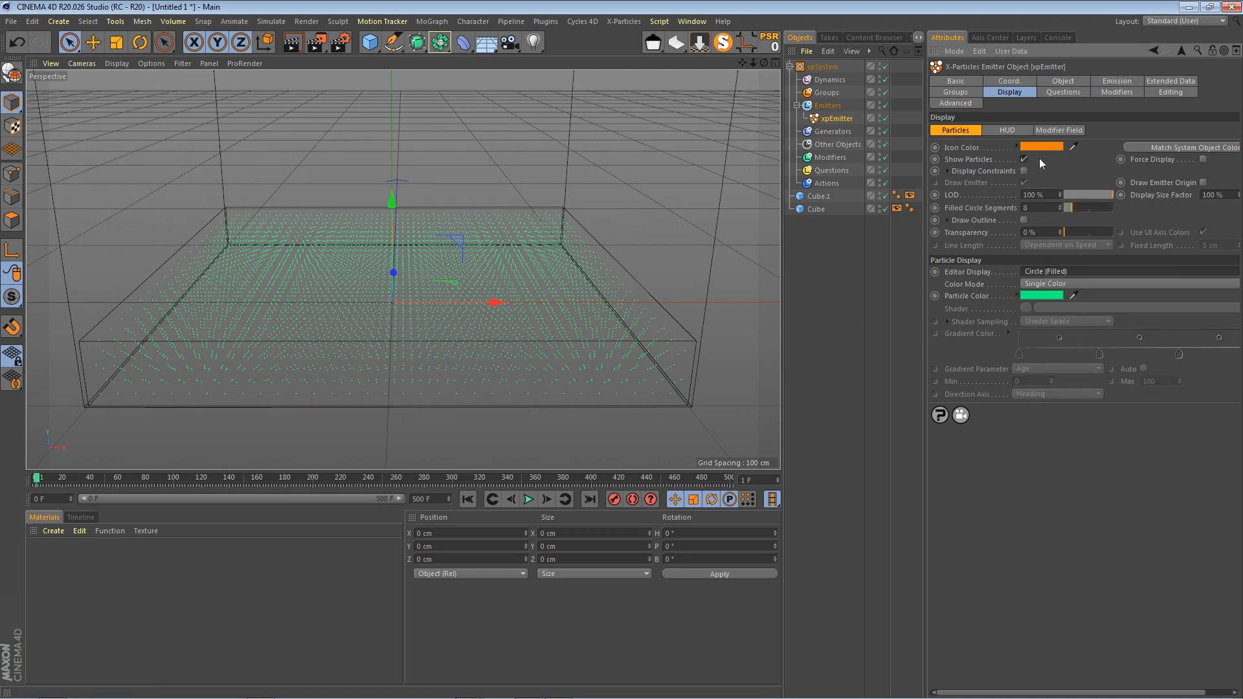
pyautogui.click(467, 499)
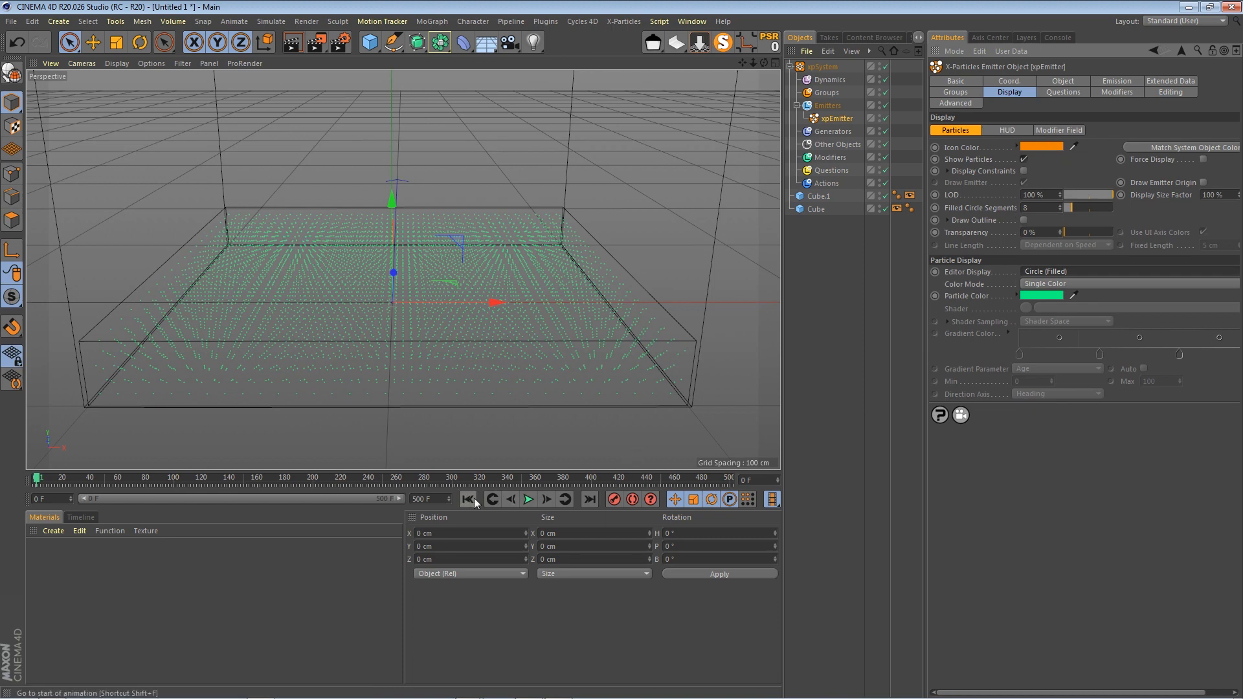
pyautogui.click(546, 499)
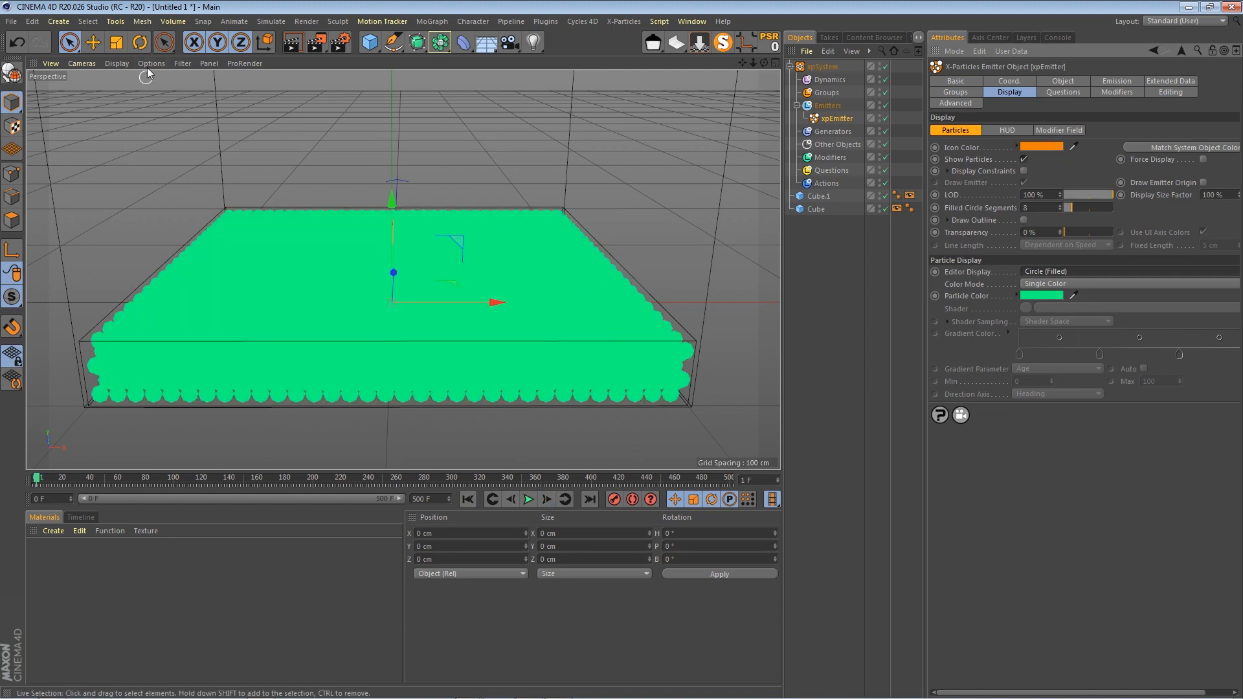
# Enable SSAO shading in the perspective viewport
pyautogui.click(122, 67)
pyautogui.moveTo(148, 64)
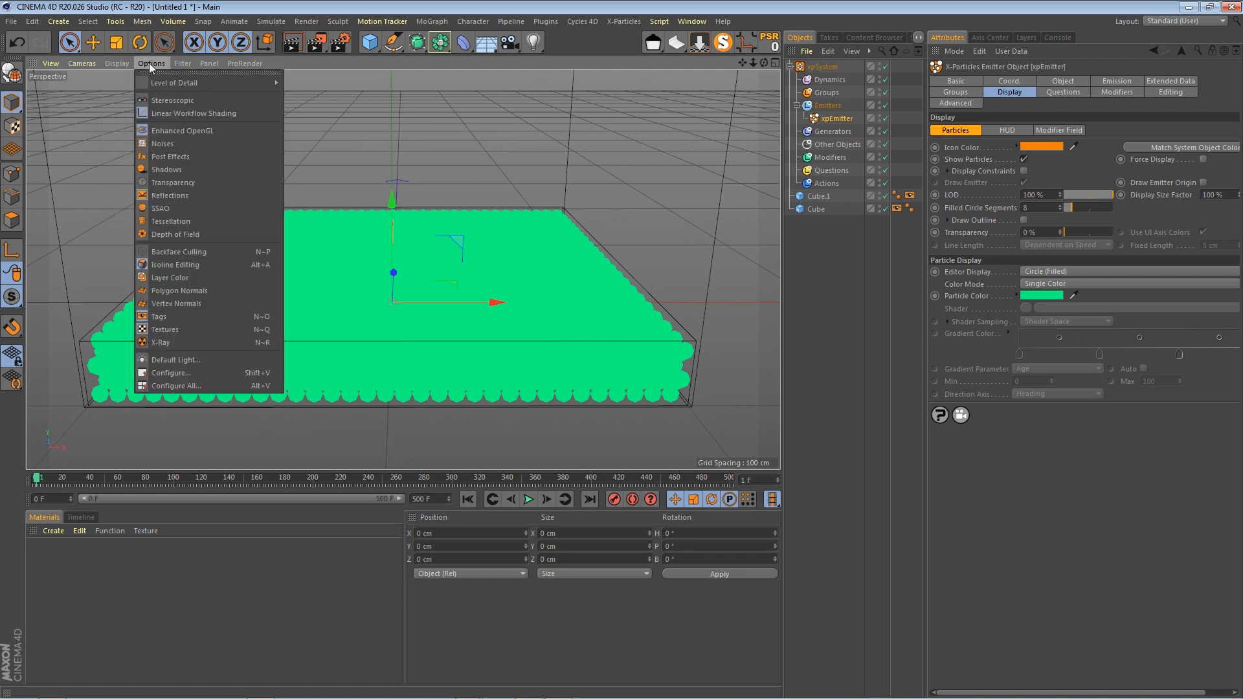
pyautogui.click(185, 209)
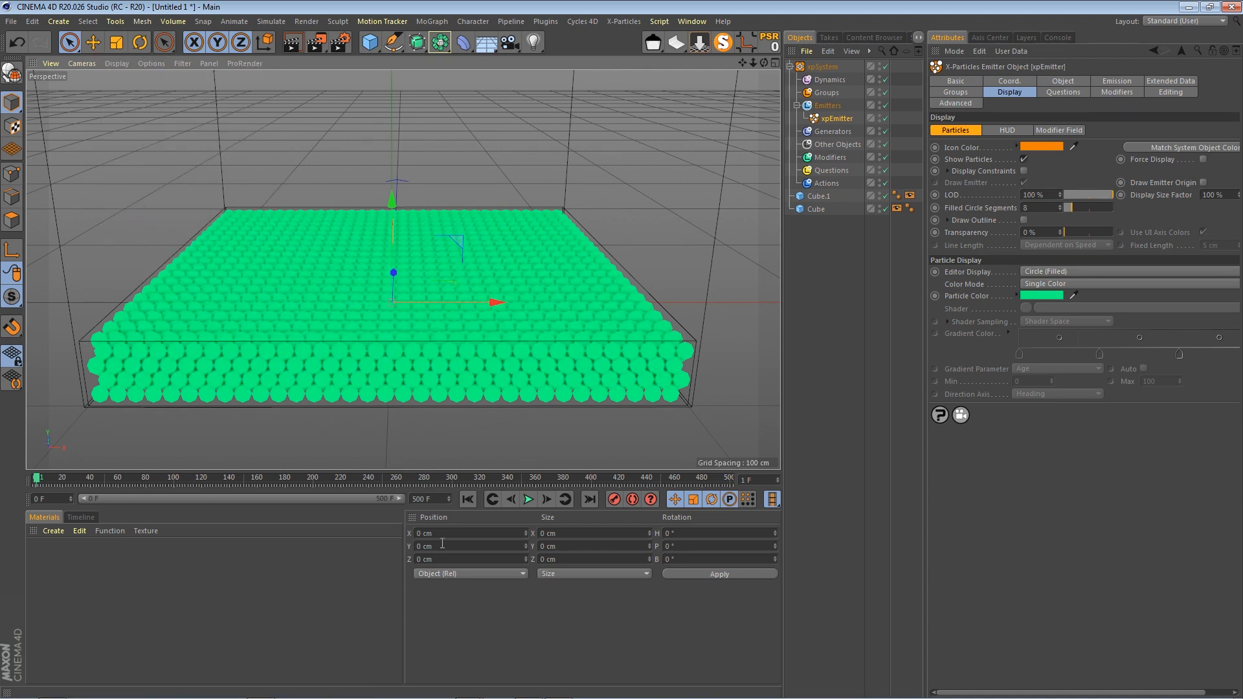
# Play the animation briefly from the start and examine the particle block inside the box from several angles
pyautogui.click(468, 499)
pyautogui.click(528, 499)
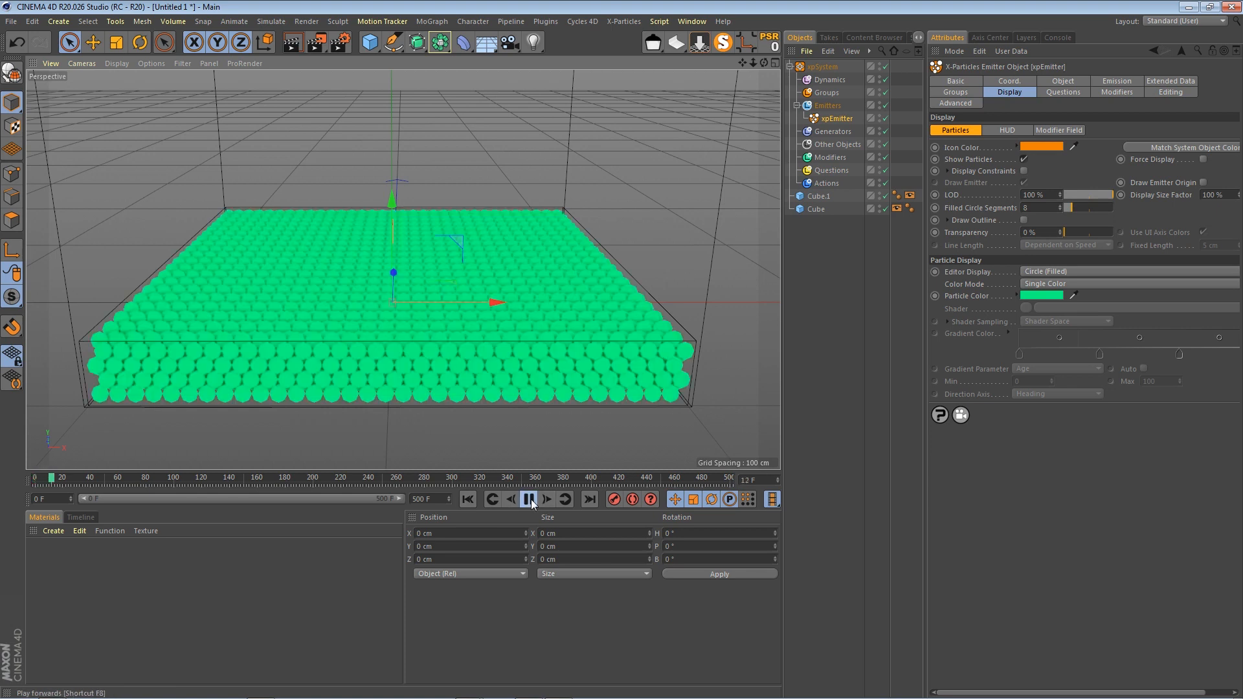
pyautogui.click(528, 499)
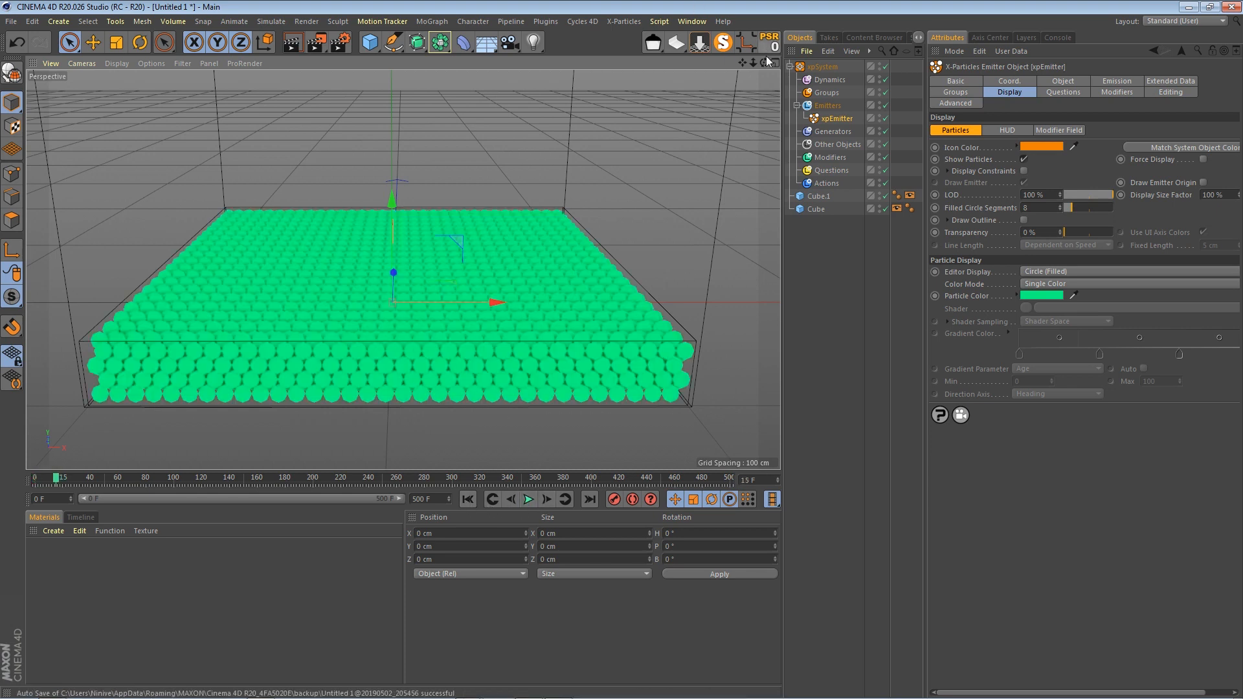
pyautogui.moveTo(764, 63); pyautogui.dragTo(762, 71)
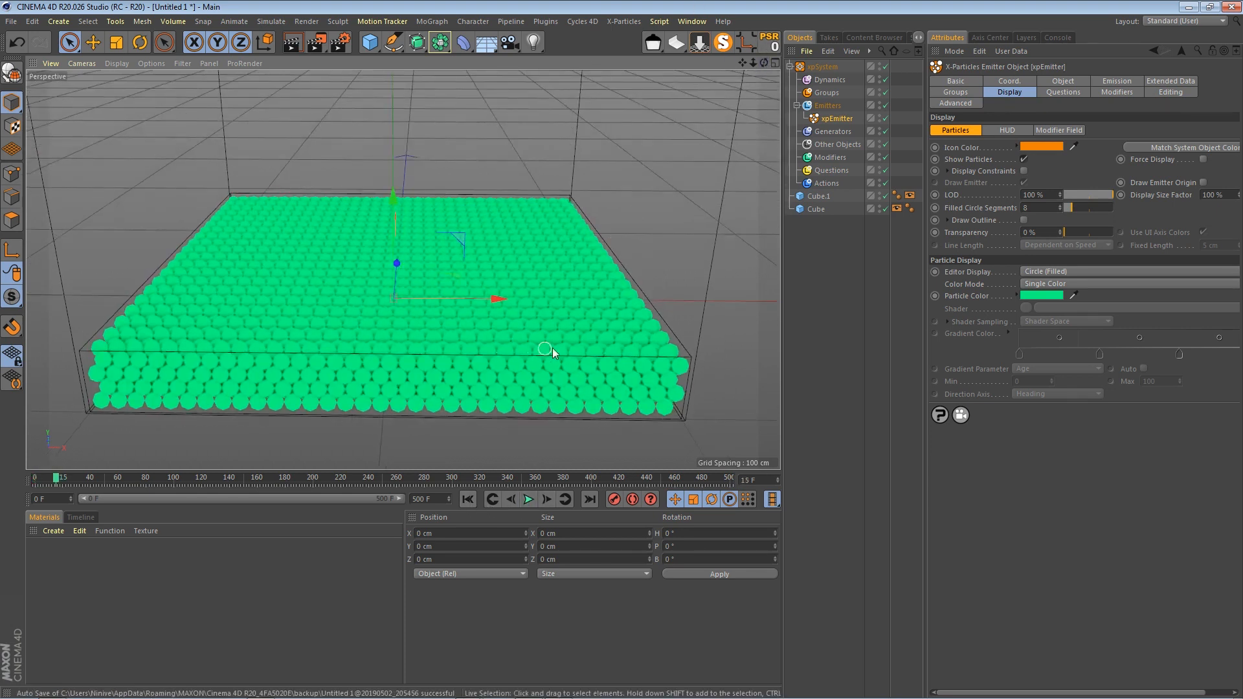
pyautogui.scroll(2, 550, 342)
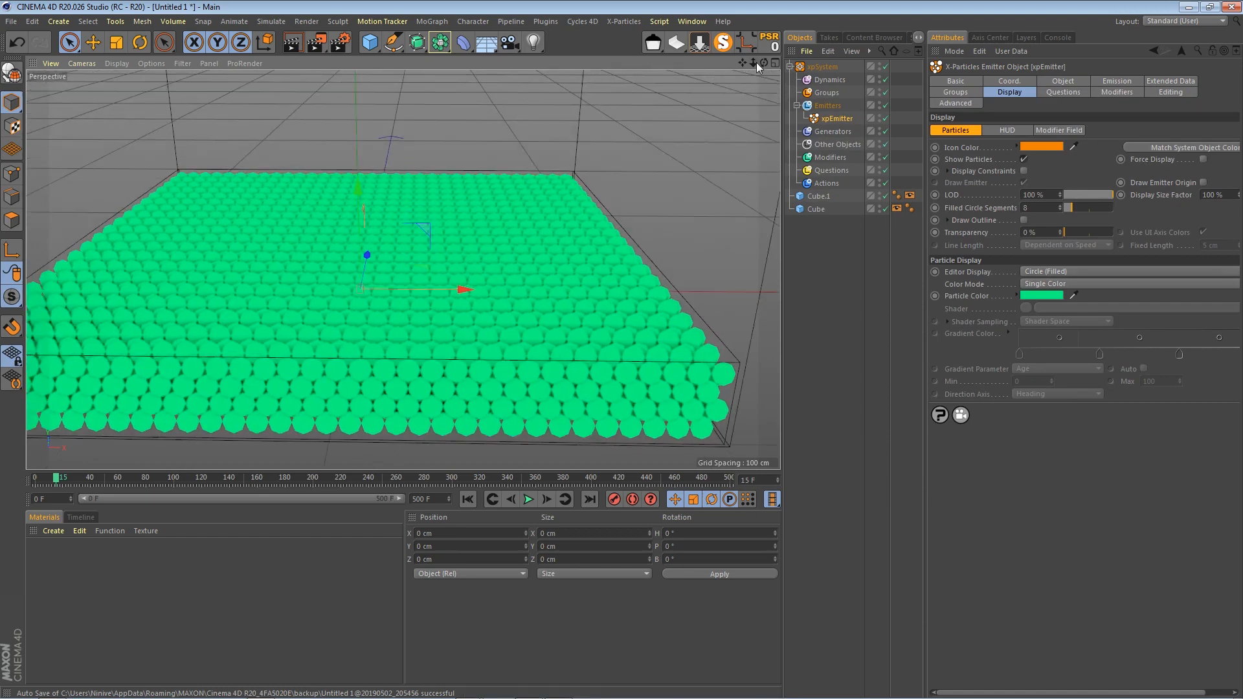
pyautogui.moveTo(753, 62)
pyautogui.mouseDown()
pyautogui.moveTo(742, 71)
pyautogui.moveTo(764, 53)
pyautogui.mouseUp()
pyautogui.moveTo(403, 270); pyautogui.dragTo(402, 267)
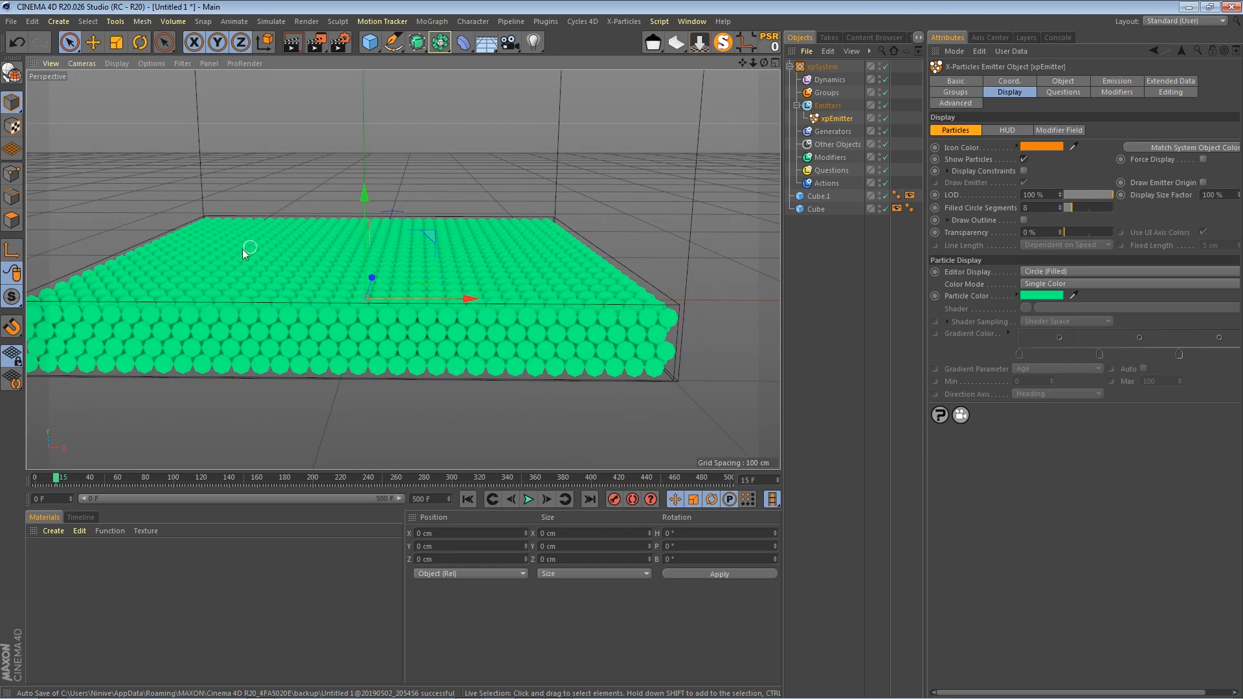
pyautogui.moveTo(742, 64)
pyautogui.mouseDown()
pyautogui.moveTo(759, 67)
pyautogui.moveTo(747, 68)
pyautogui.mouseUp()
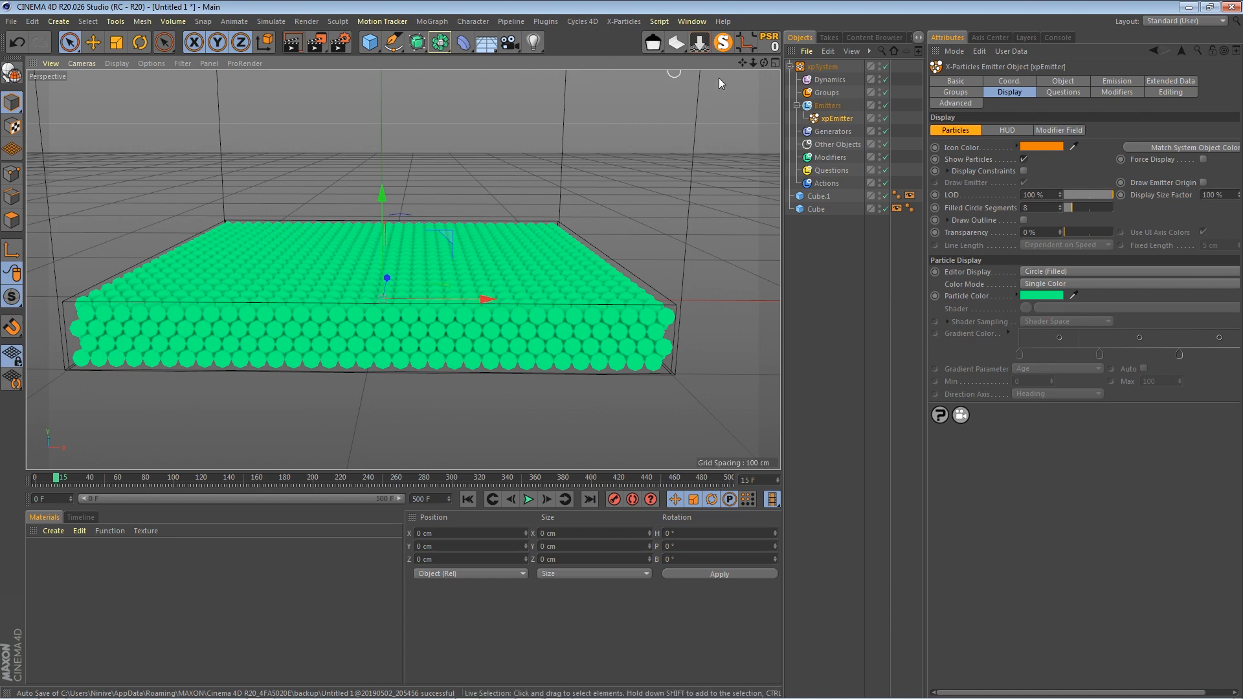
pyautogui.moveTo(763, 65); pyautogui.dragTo(756, 78)
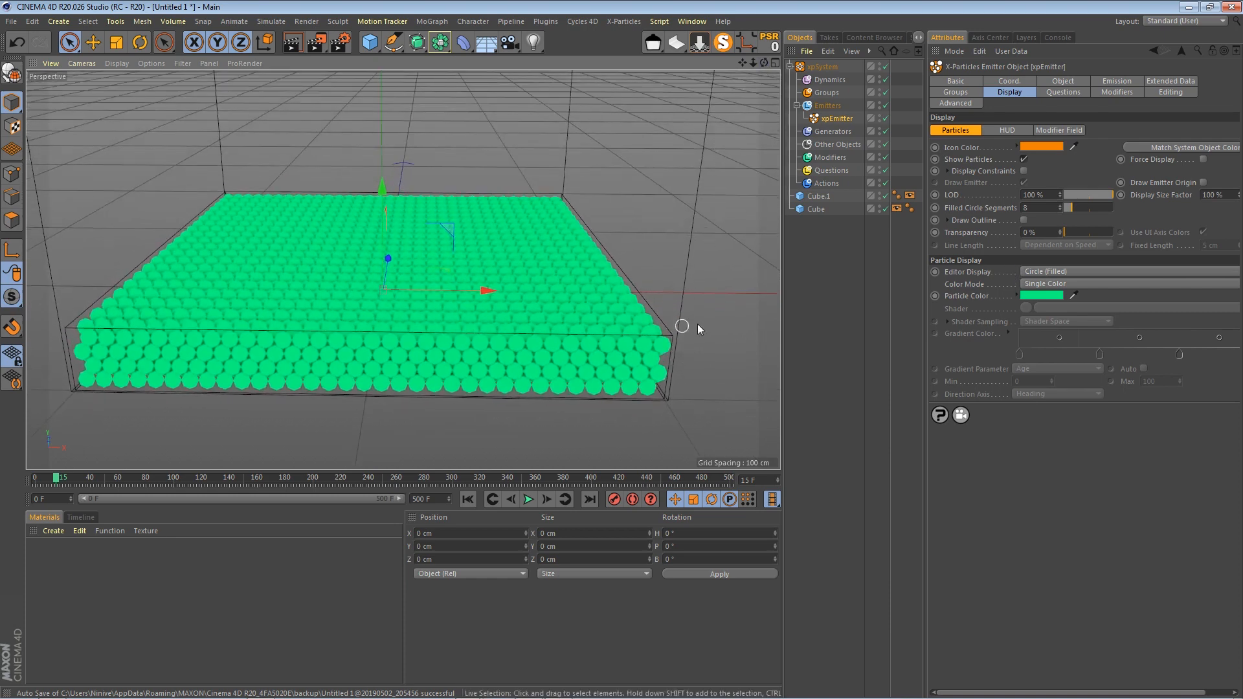
# Add an xpGravity motion modifier to the particle system and play the simulation from the start
pyautogui.click(829, 158)
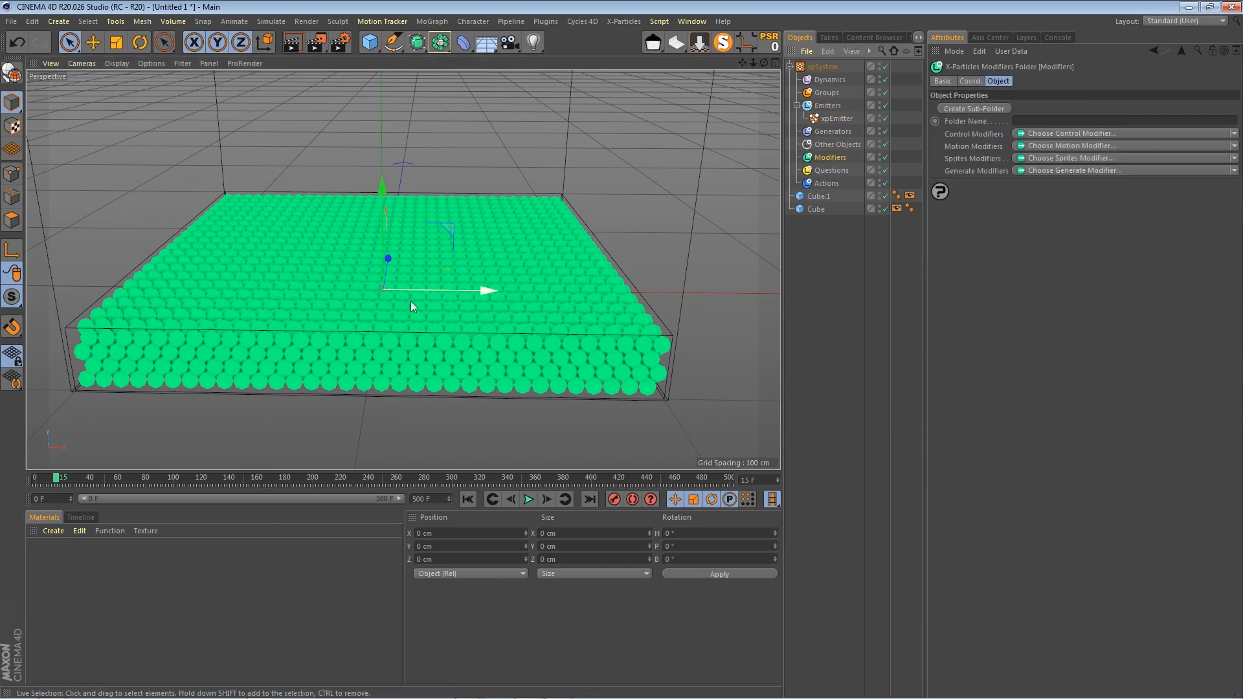
pyautogui.click(1102, 145)
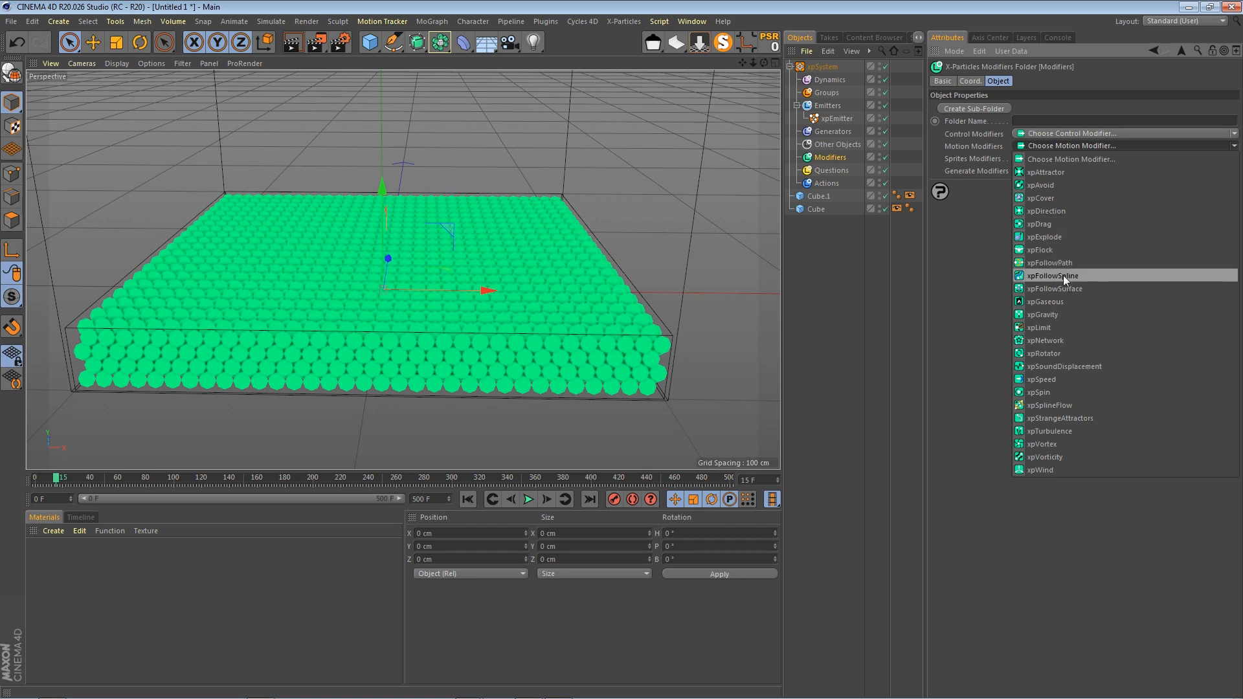
pyautogui.click(1062, 315)
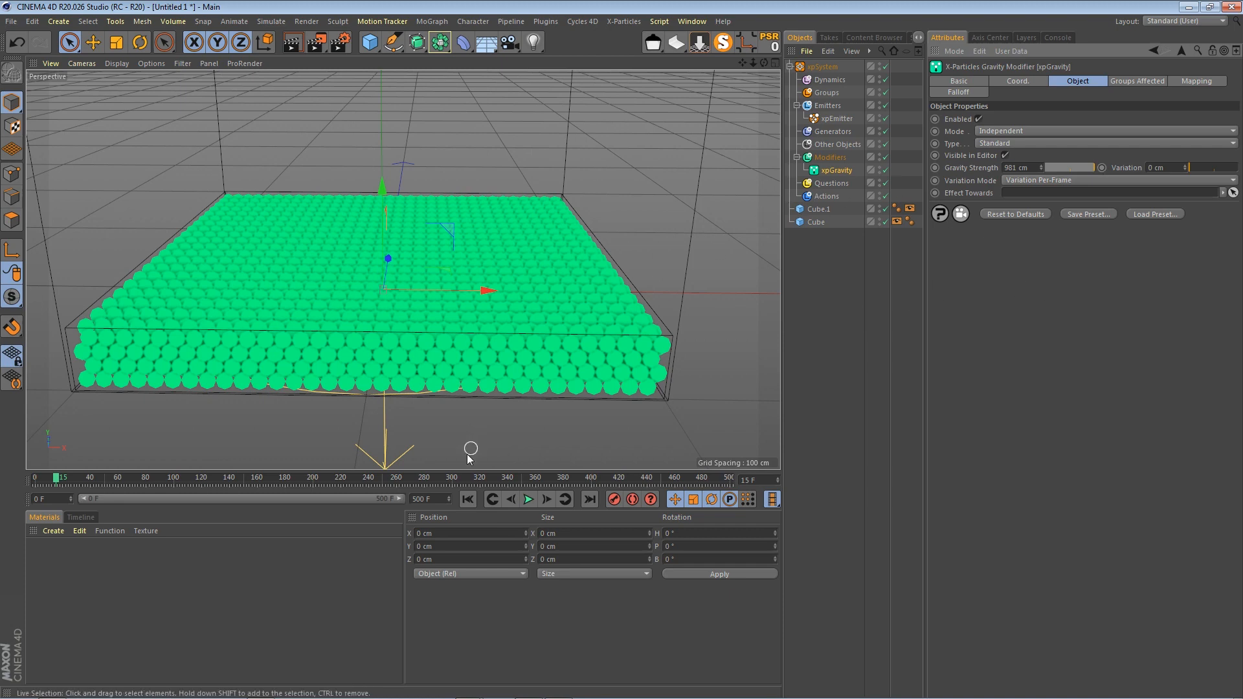
pyautogui.click(466, 499)
pyautogui.click(528, 499)
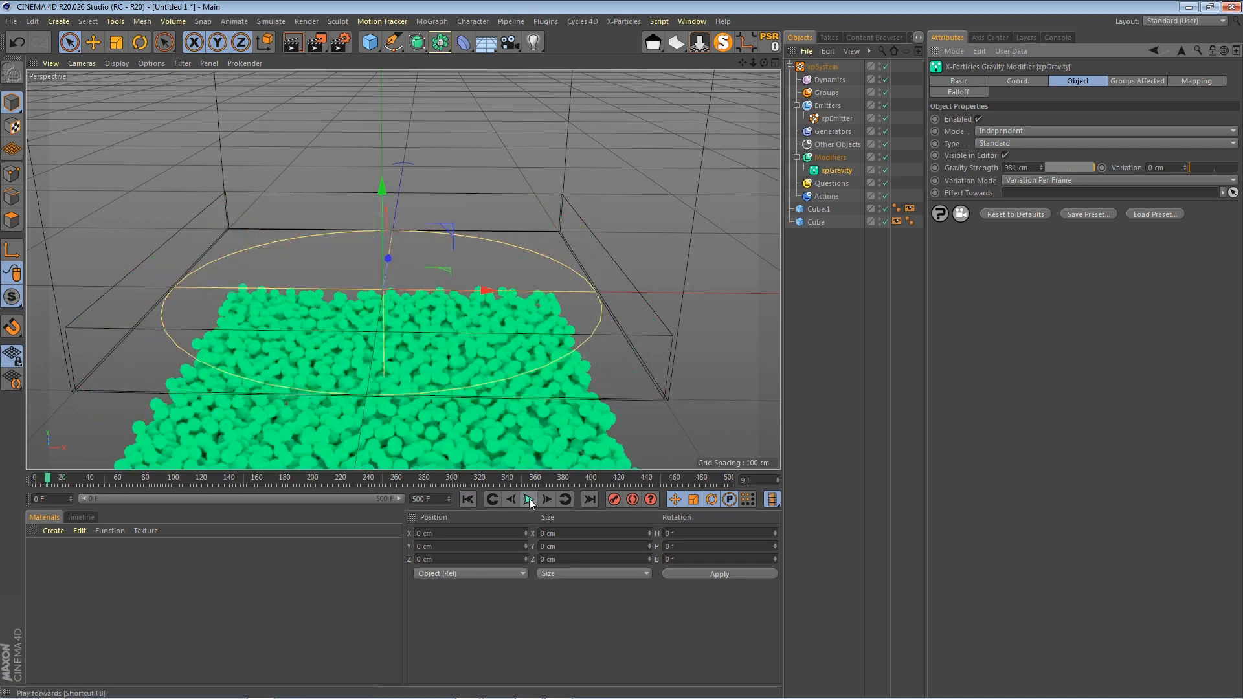
# Return to the first frame and add an X-Particles xpCollider tag to Cube.1
pyautogui.click(467, 499)
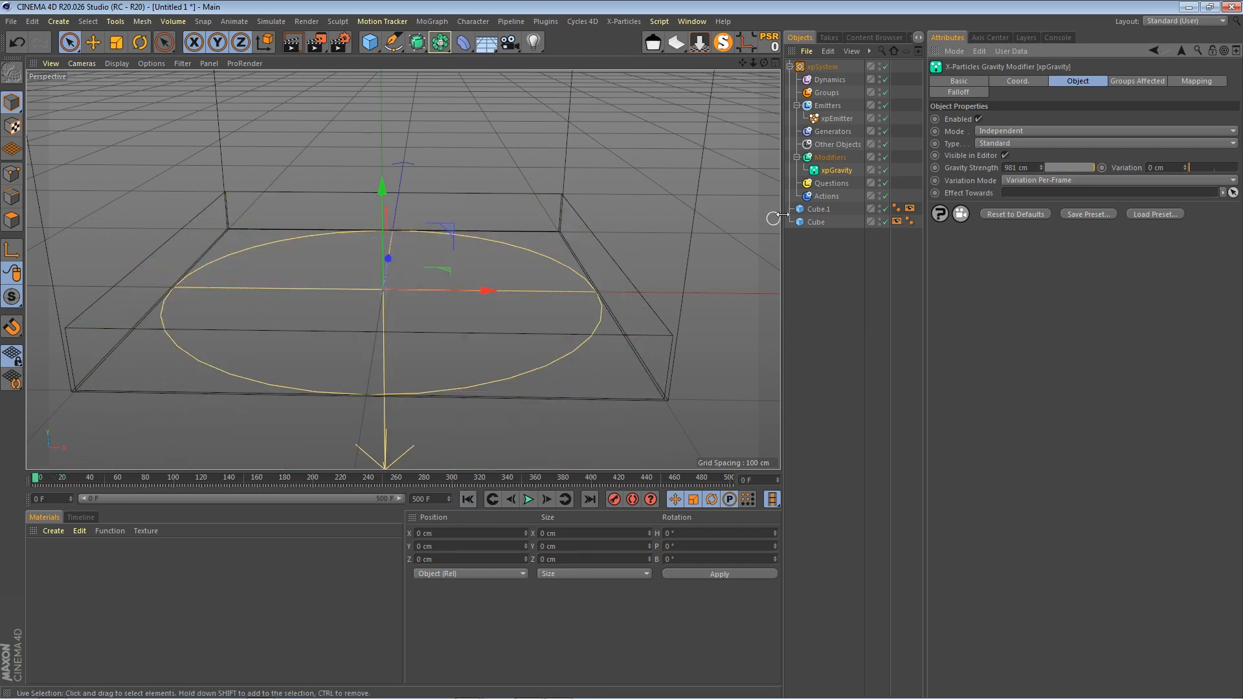
pyautogui.click(817, 209)
pyautogui.rightClick(825, 208)
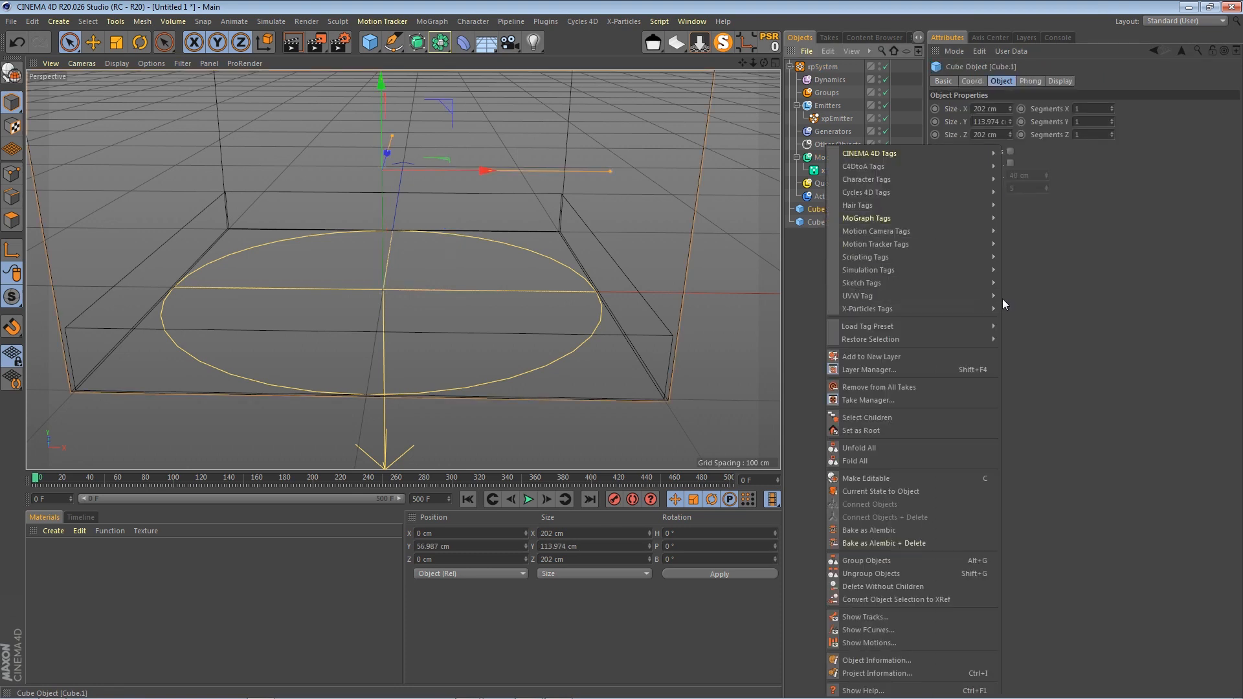
pyautogui.moveTo(980, 309)
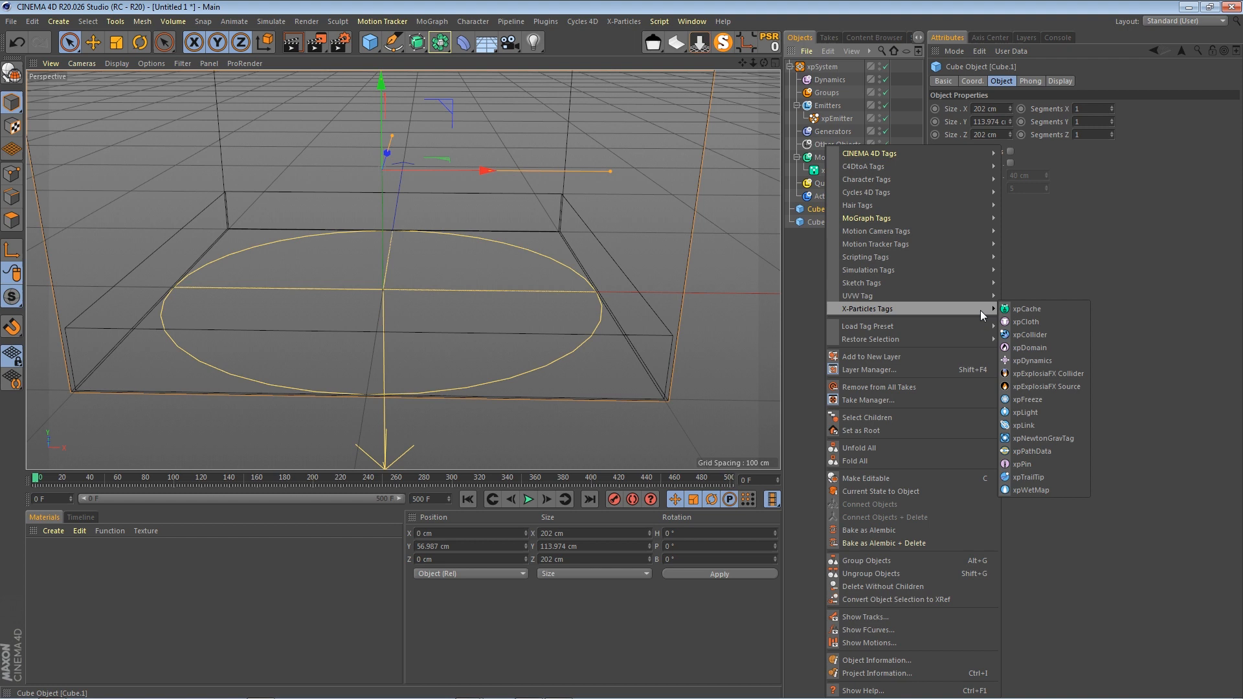
pyautogui.click(1033, 336)
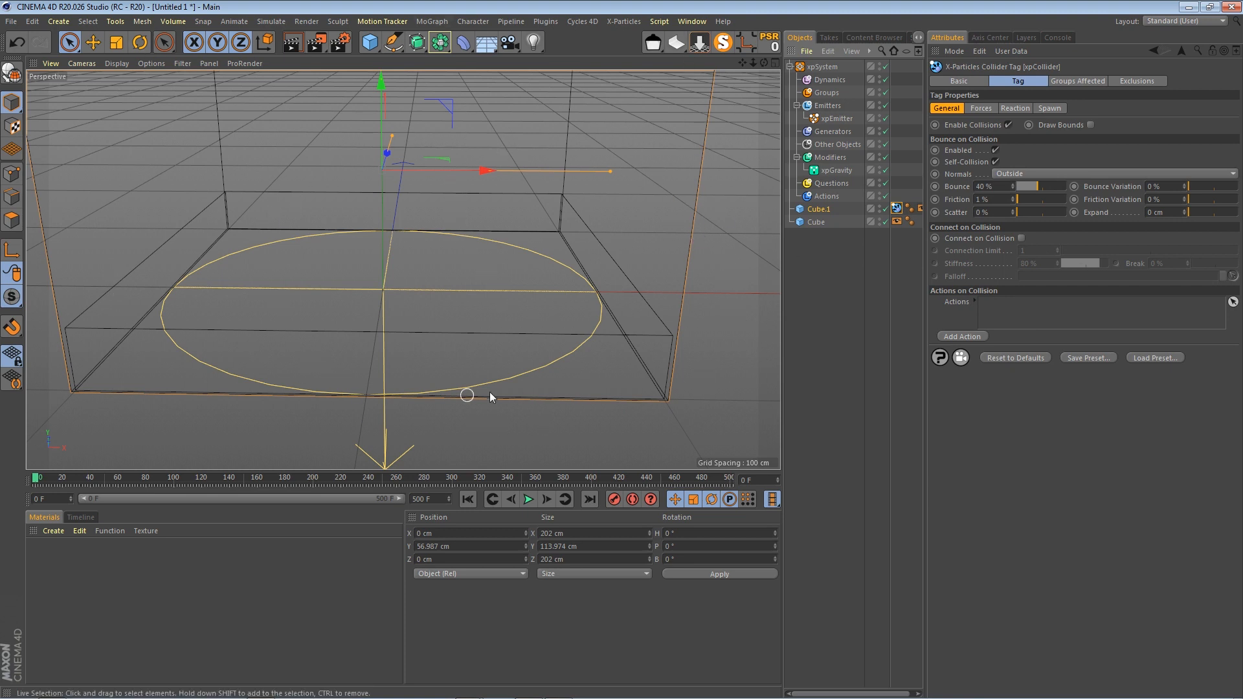
# Set the Cube.1 collider tag's normals to Inside, its bounce to 0% and its friction to 100%
pyautogui.click(1021, 173)
pyautogui.click(1024, 200)
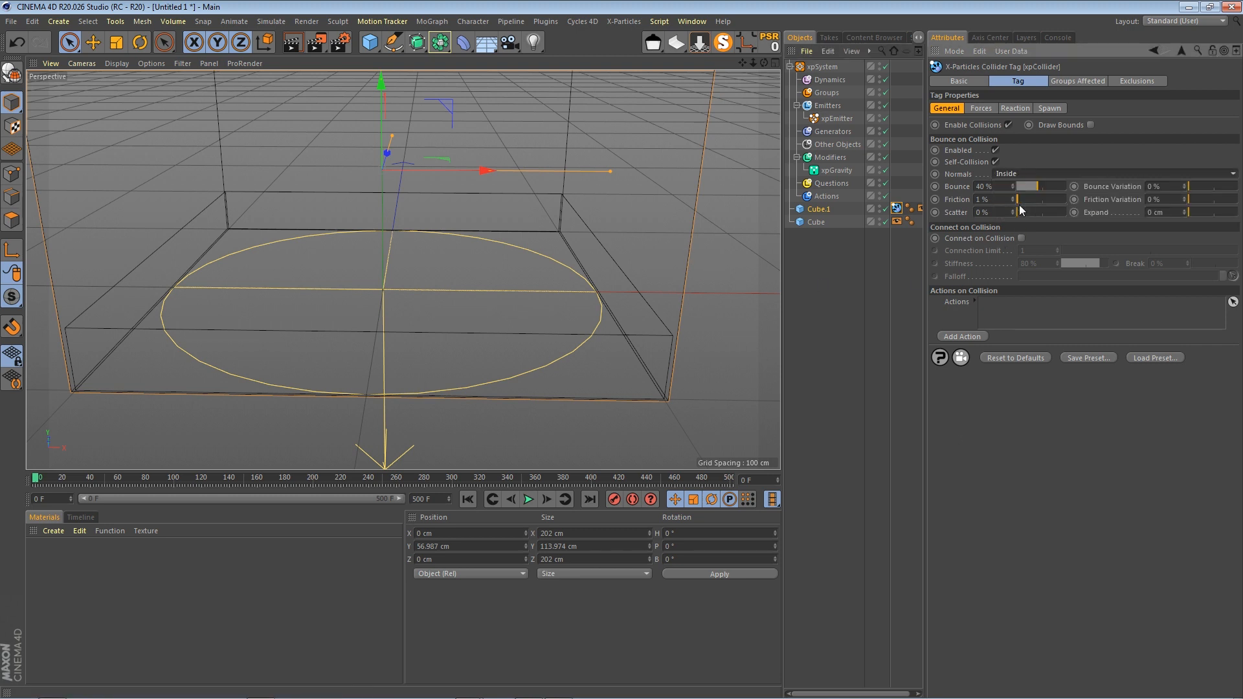
pyautogui.click(1017, 187)
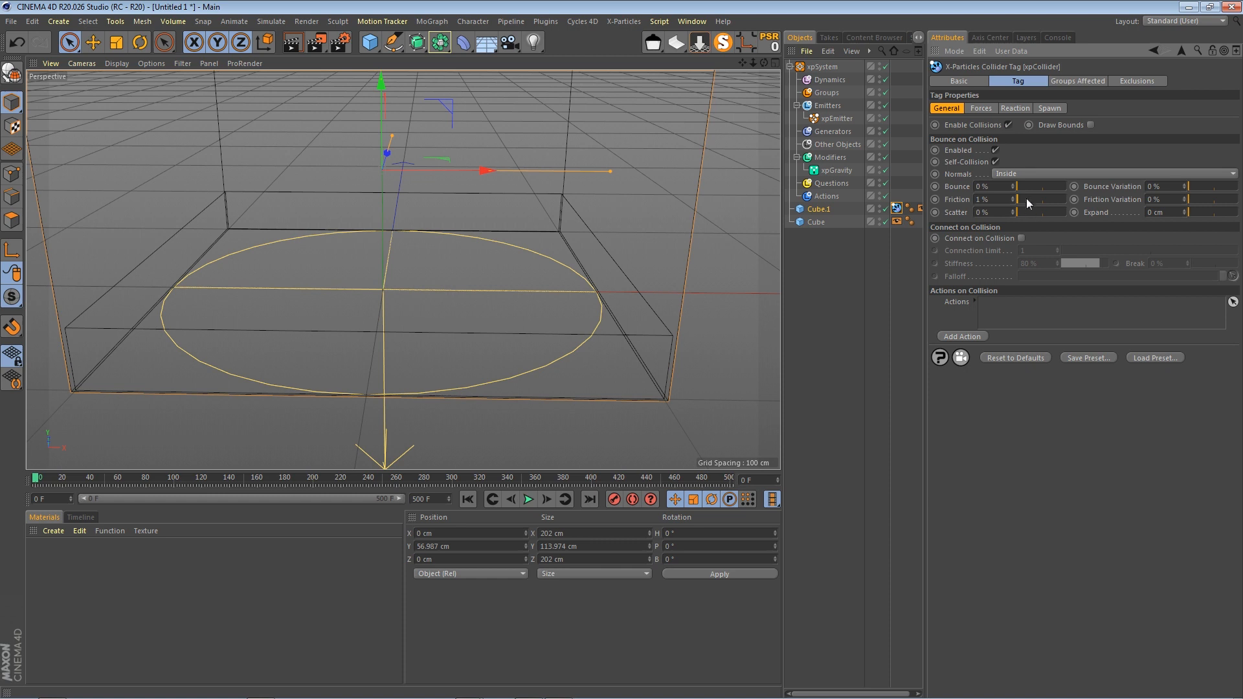
pyautogui.click(1065, 201)
# Play the simulation twice from the start, examine how the particles settle on the box floor, and return to the first frame
pyautogui.click(528, 499)
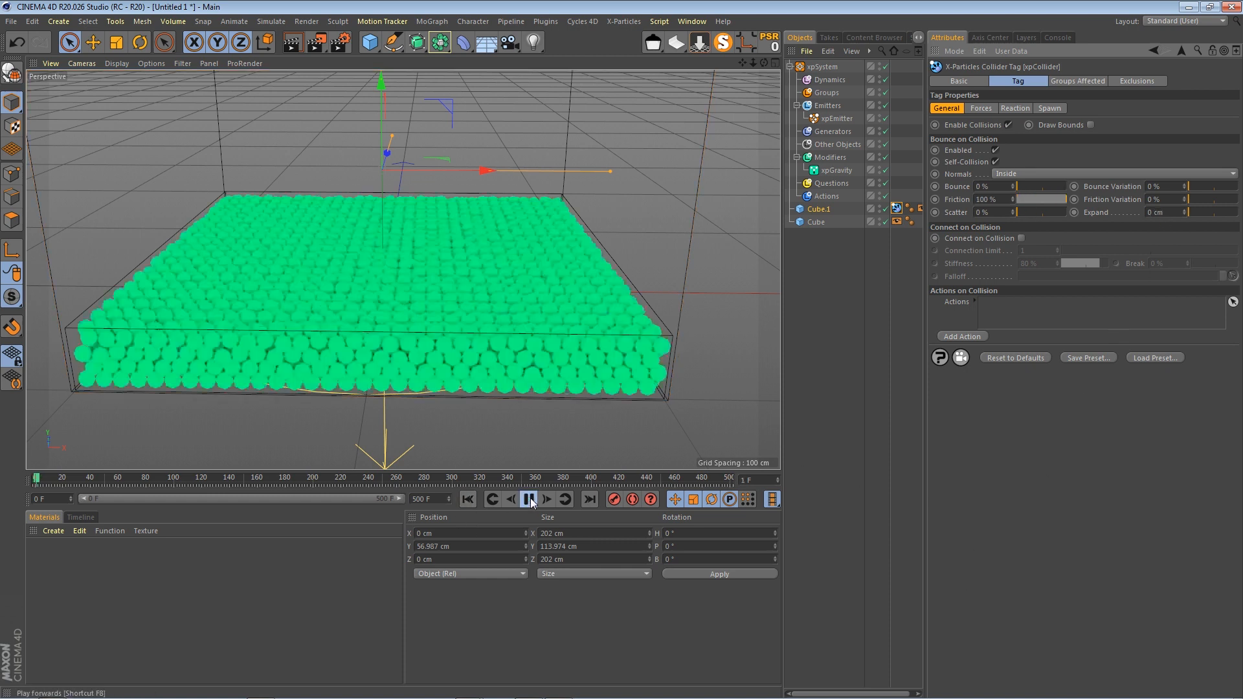
pyautogui.click(530, 499)
pyautogui.click(468, 499)
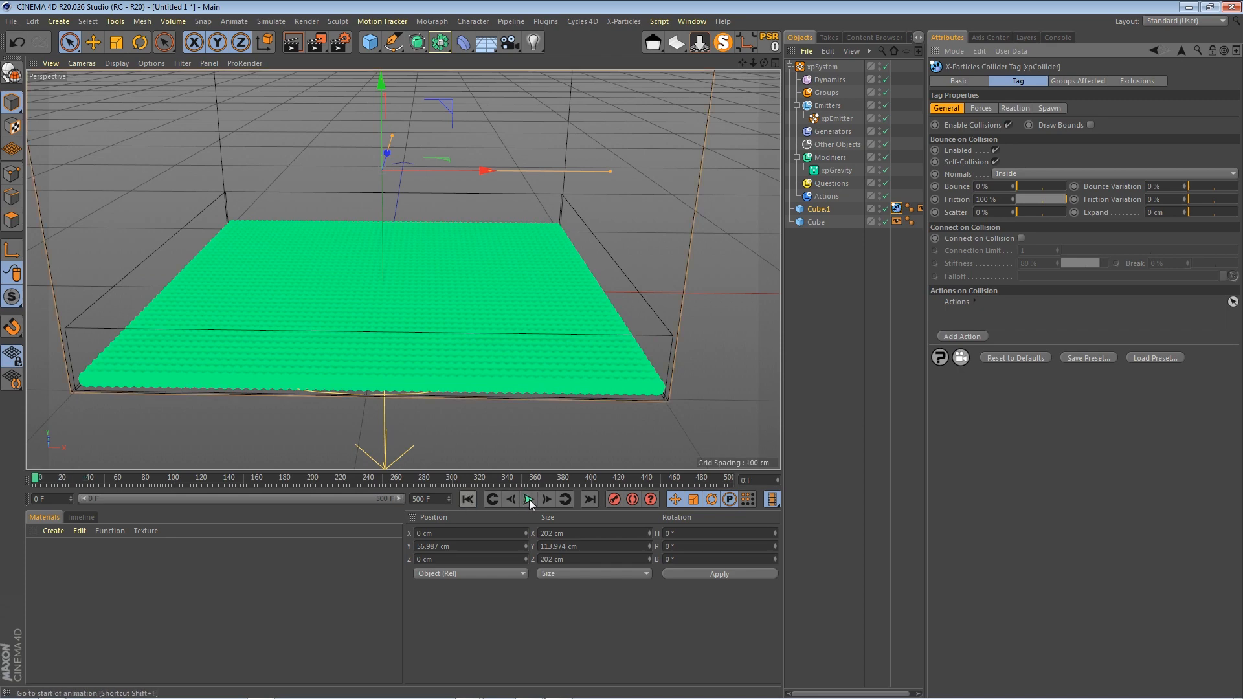
pyautogui.click(529, 499)
pyautogui.click(525, 498)
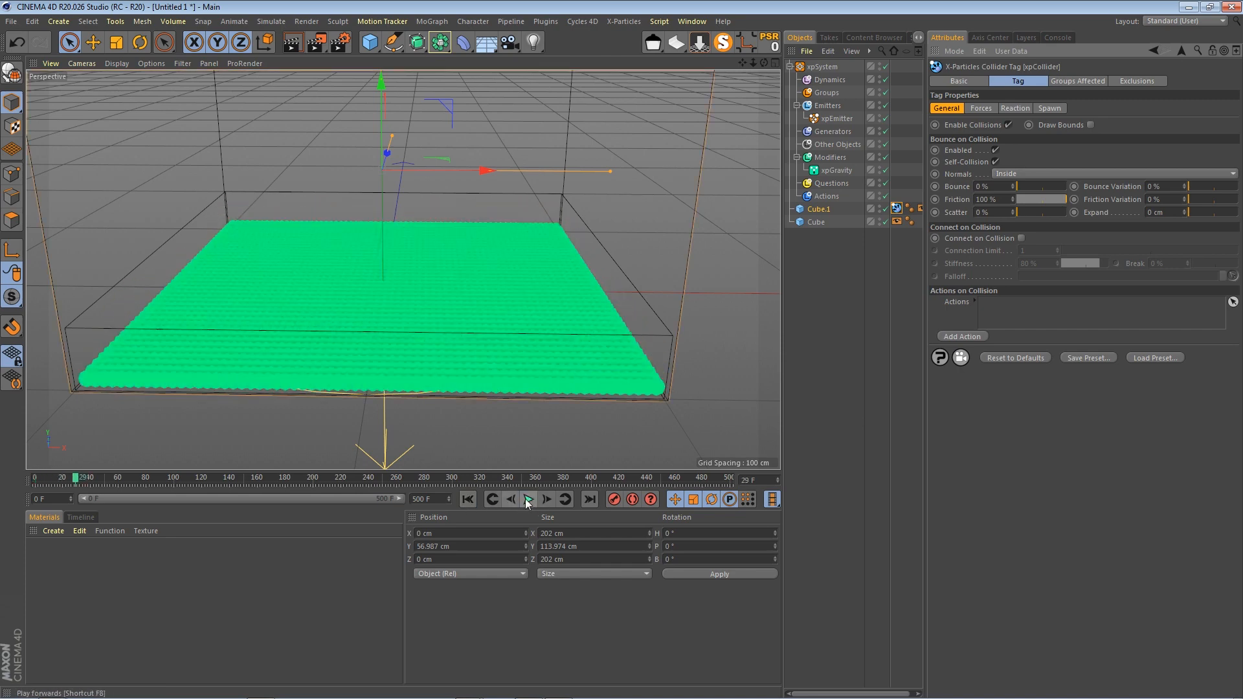
pyautogui.moveTo(743, 63)
pyautogui.mouseDown()
pyautogui.moveTo(749, 84)
pyautogui.moveTo(761, 34)
pyautogui.moveTo(759, 44)
pyautogui.mouseUp()
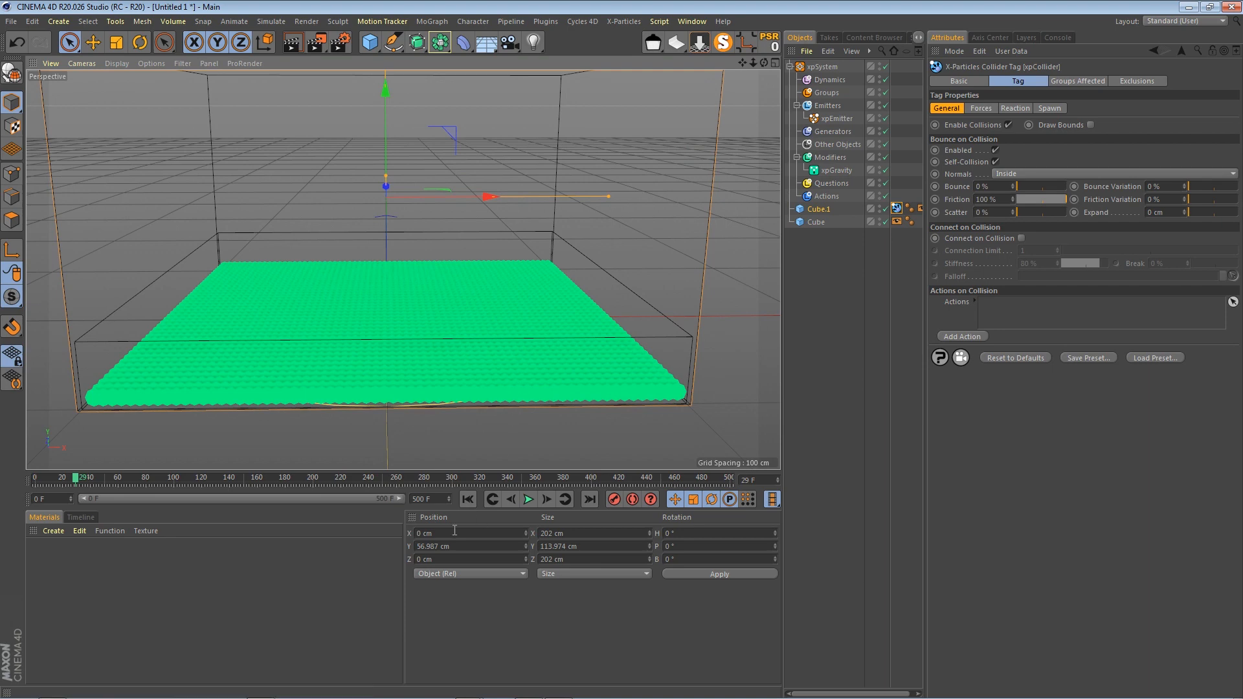
pyautogui.click(467, 500)
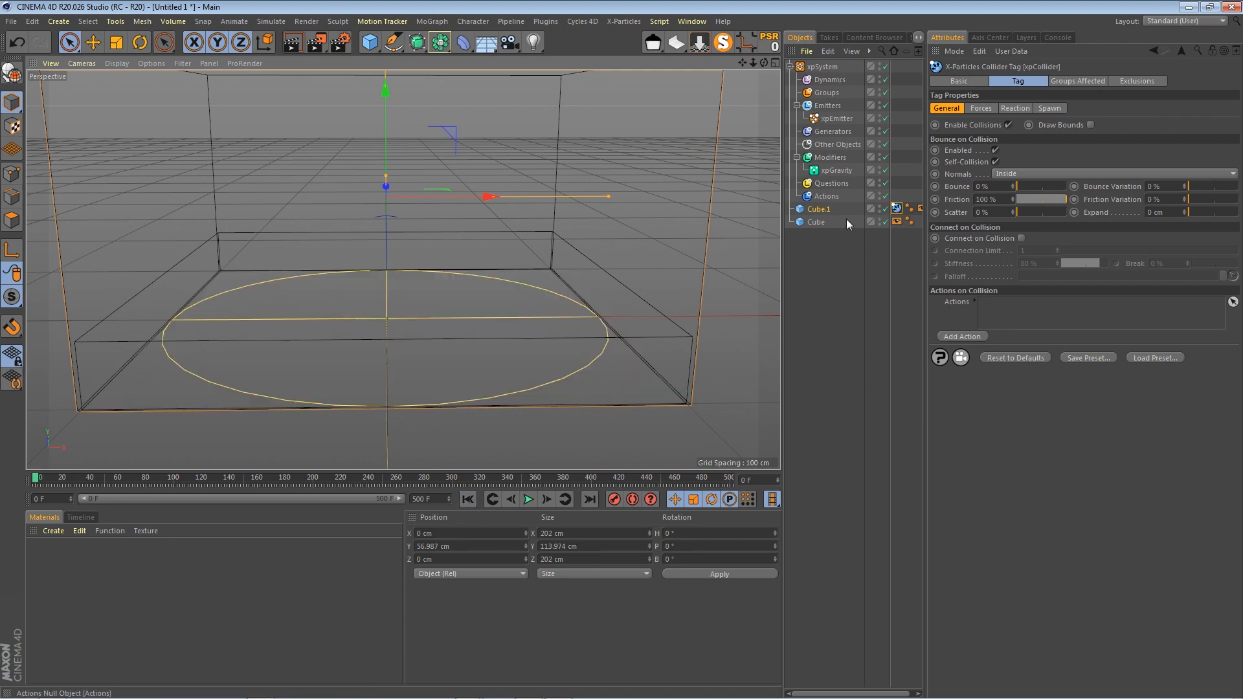
# Enable rotation in the xpEmitter's extended data and set the rotation mode to Tangential
pyautogui.click(837, 171)
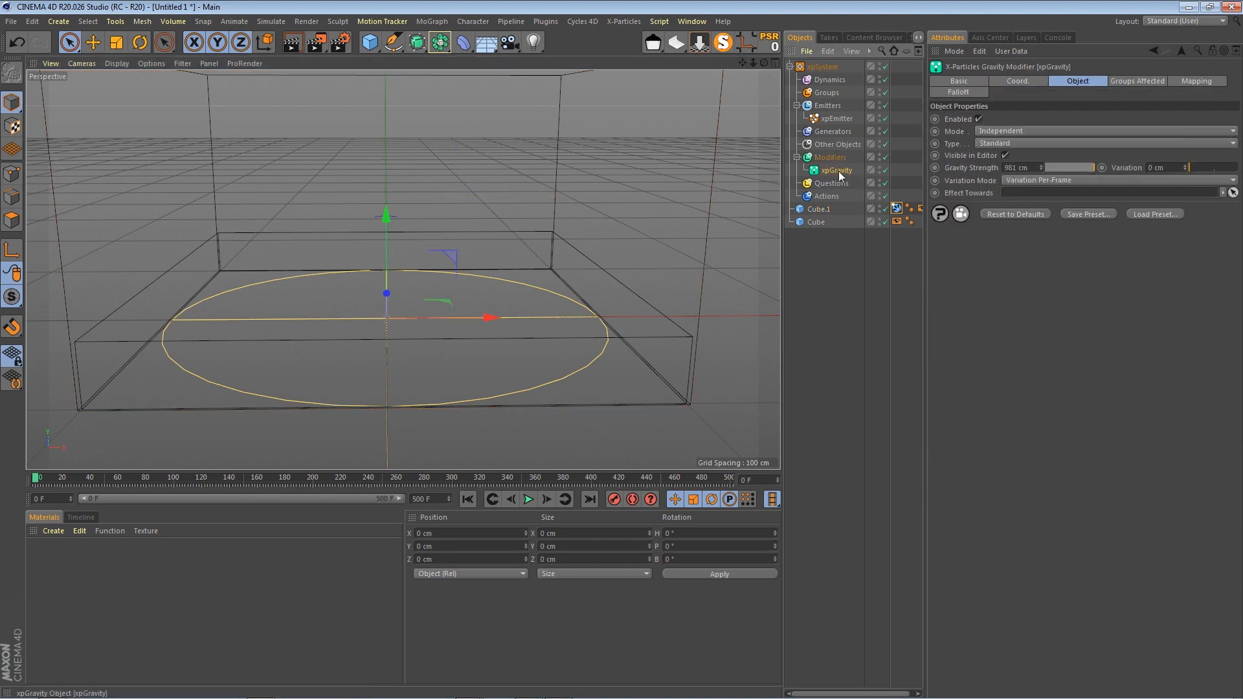
pyautogui.click(835, 120)
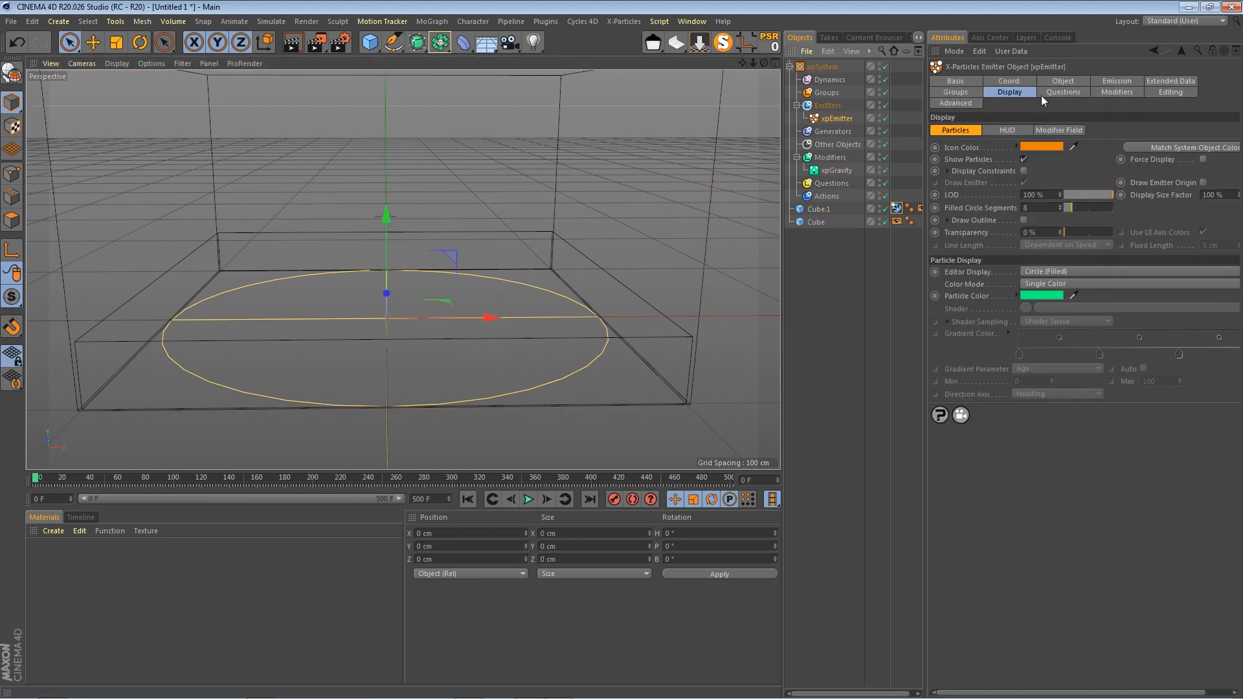
pyautogui.click(1173, 80)
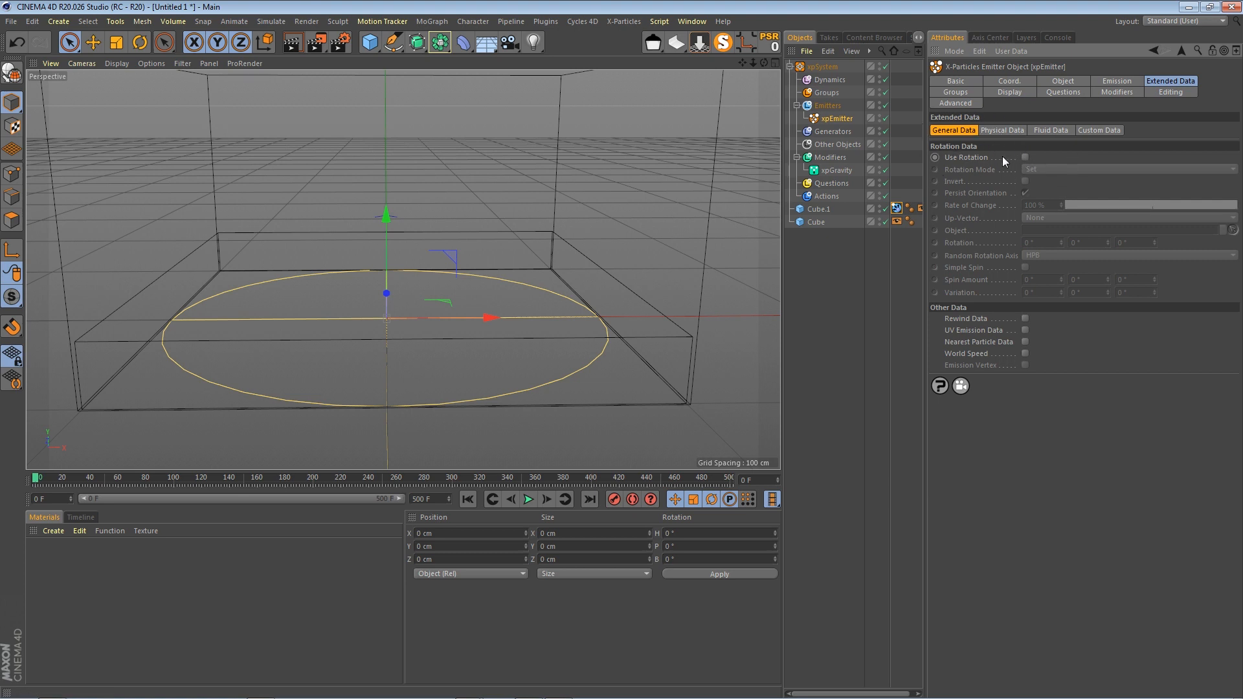
pyautogui.click(1025, 157)
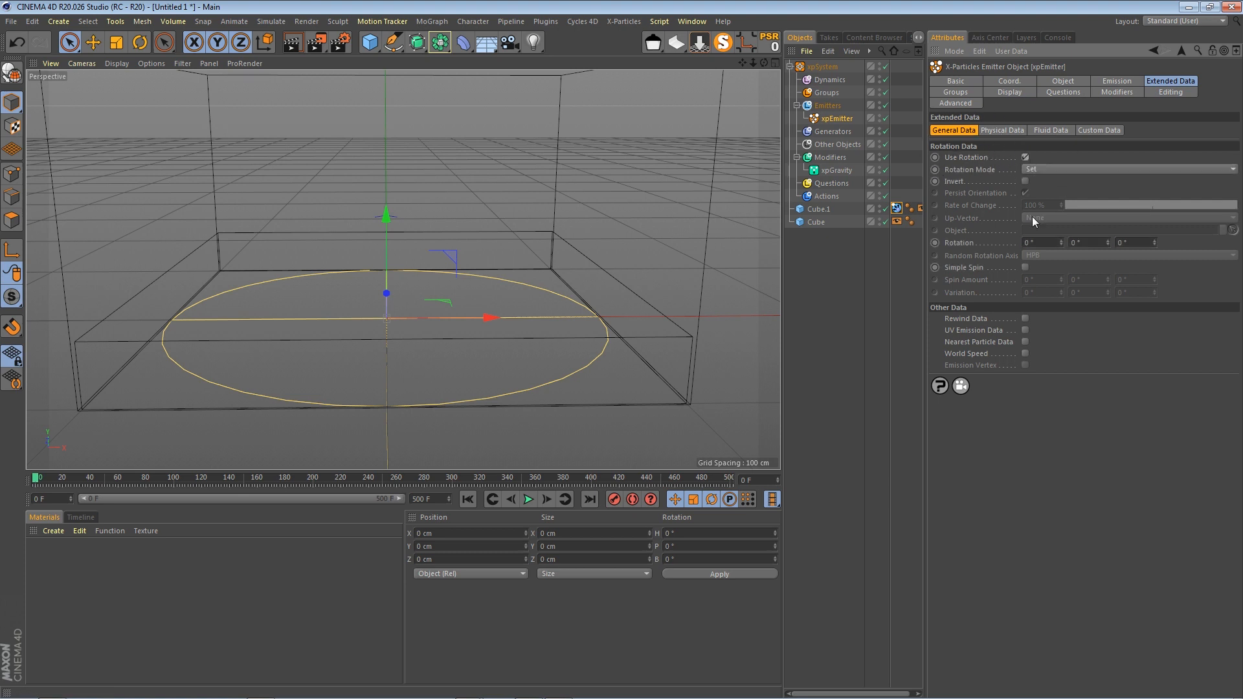
pyautogui.click(1051, 171)
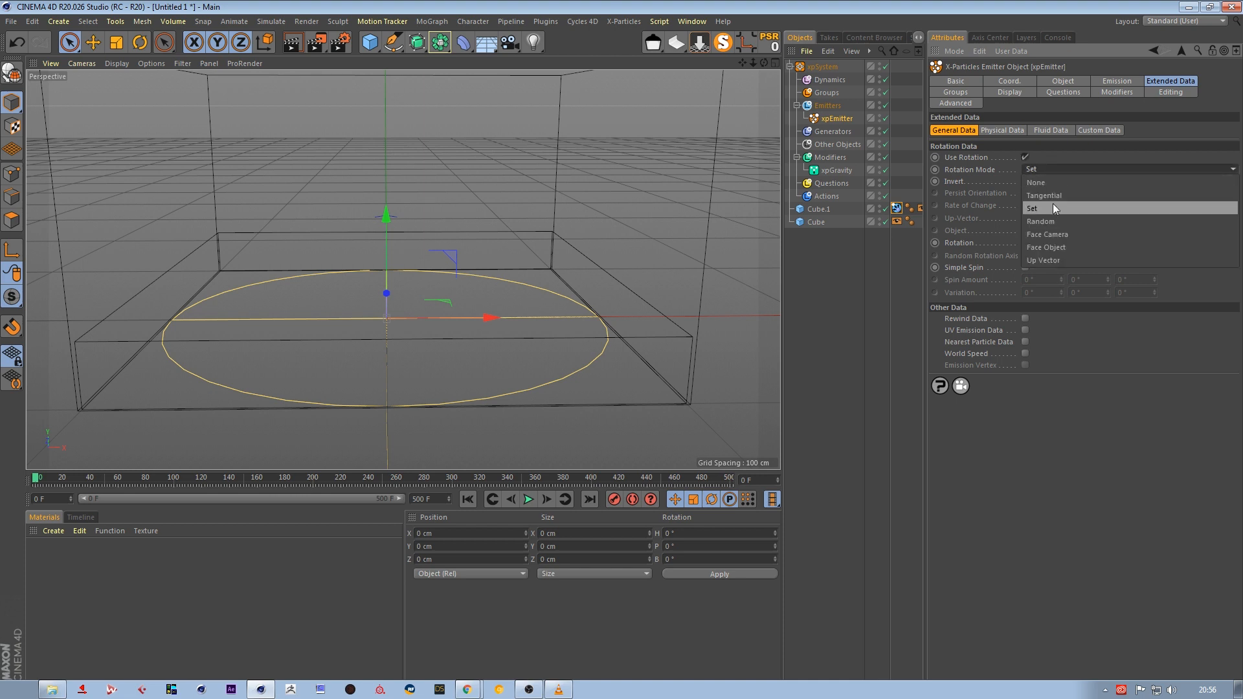
pyautogui.click(1051, 196)
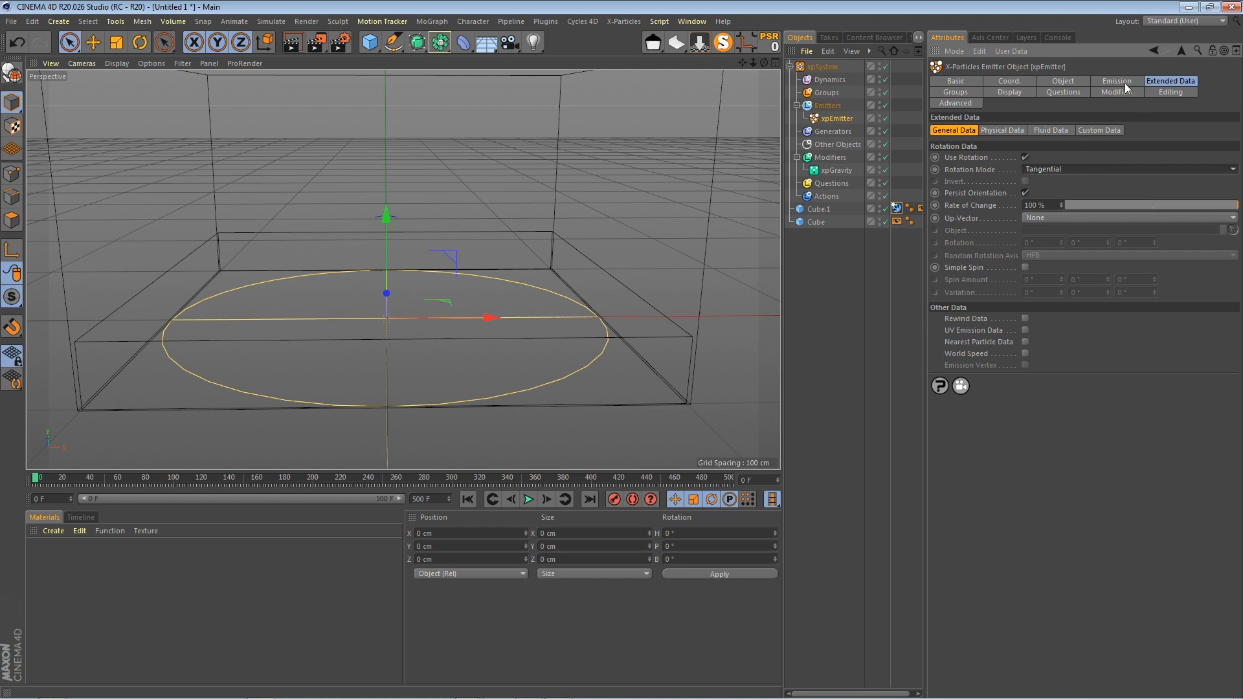
# Set the emitter's fluid type to Granular and its fluid friction to 100%
pyautogui.click(1049, 130)
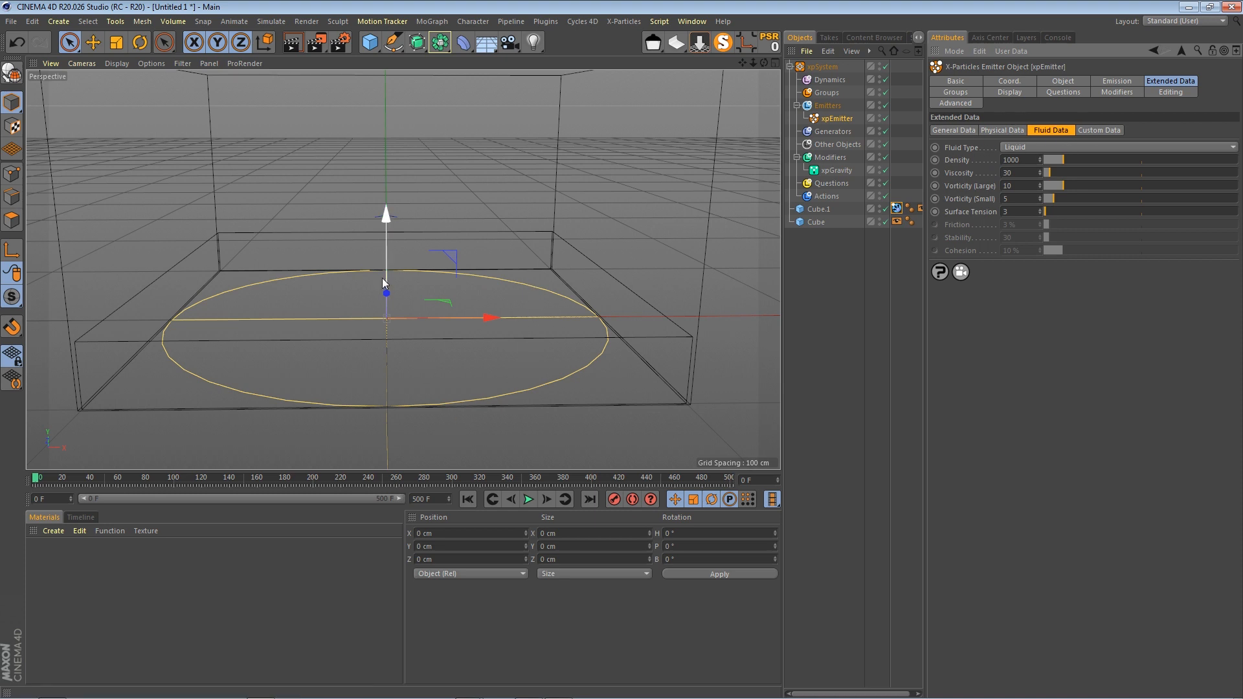
pyautogui.click(1087, 148)
pyautogui.click(1076, 173)
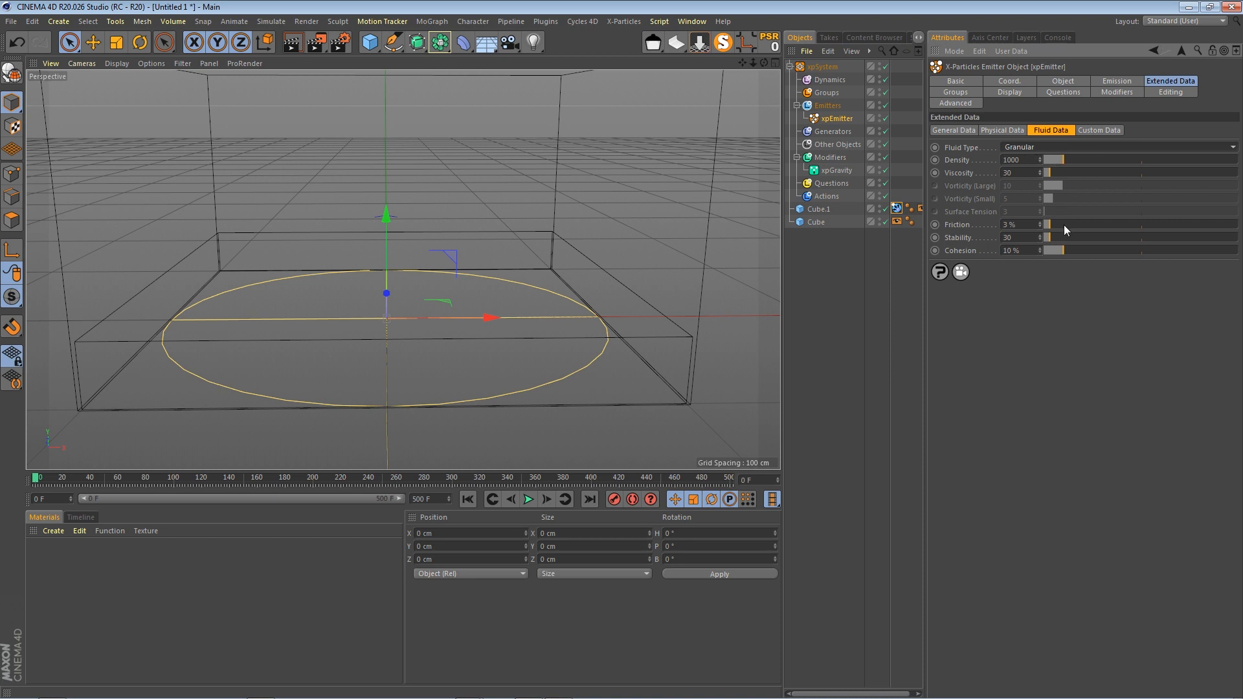
pyautogui.moveTo(1062, 224); pyautogui.dragTo(1236, 224)
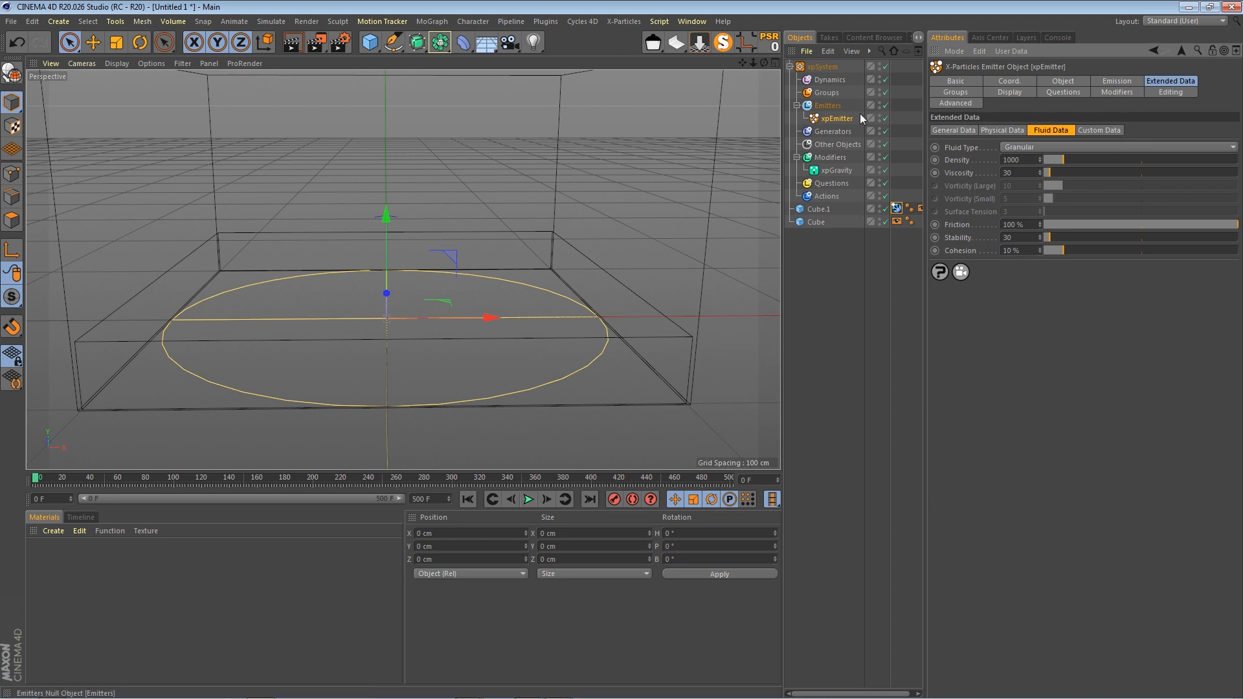
# Play the simulation from the start with the granular fluid data to check the particles' behaviour
pyautogui.click(528, 499)
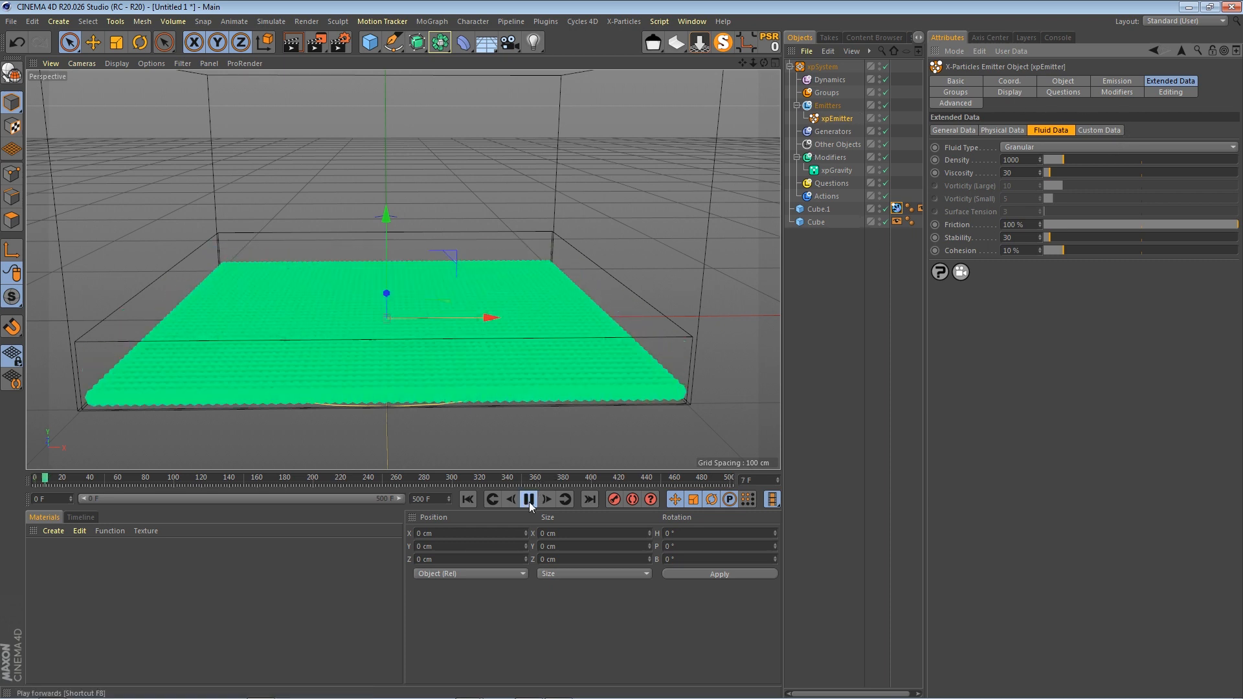
pyautogui.click(528, 499)
pyautogui.click(467, 499)
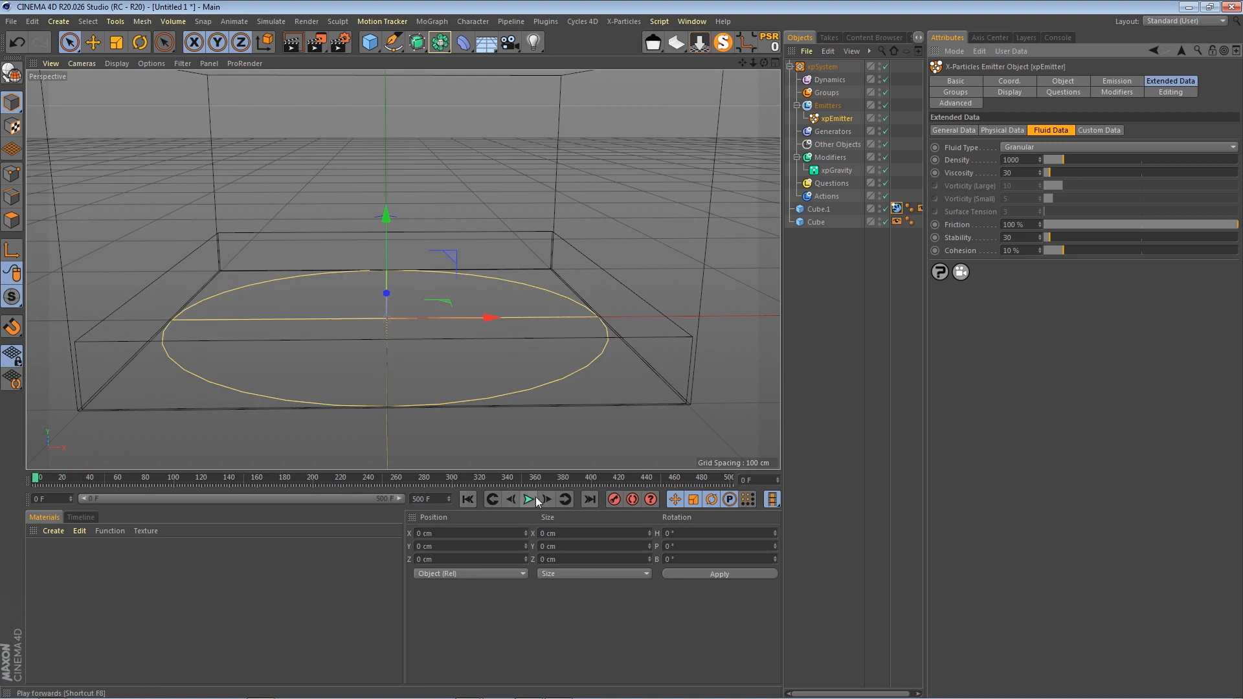
pyautogui.click(528, 499)
pyautogui.click(528, 499)
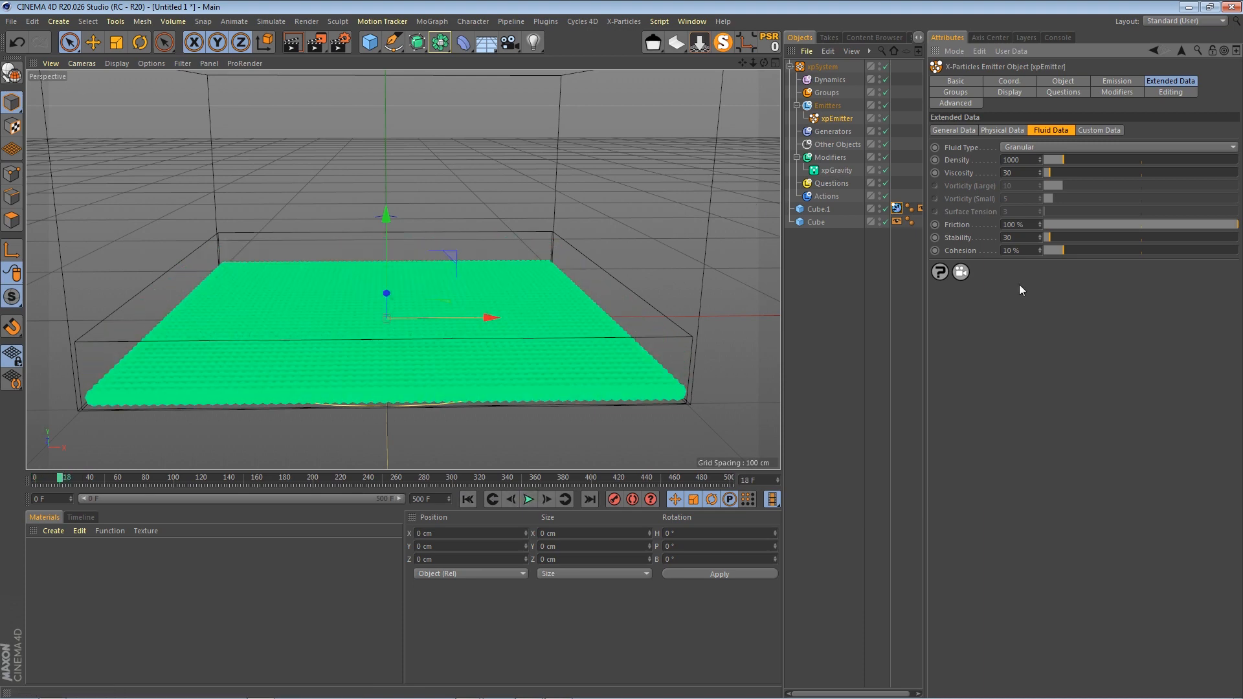
# Add an xpFluidFX object to the particle system's Dynamics folder
pyautogui.click(835, 81)
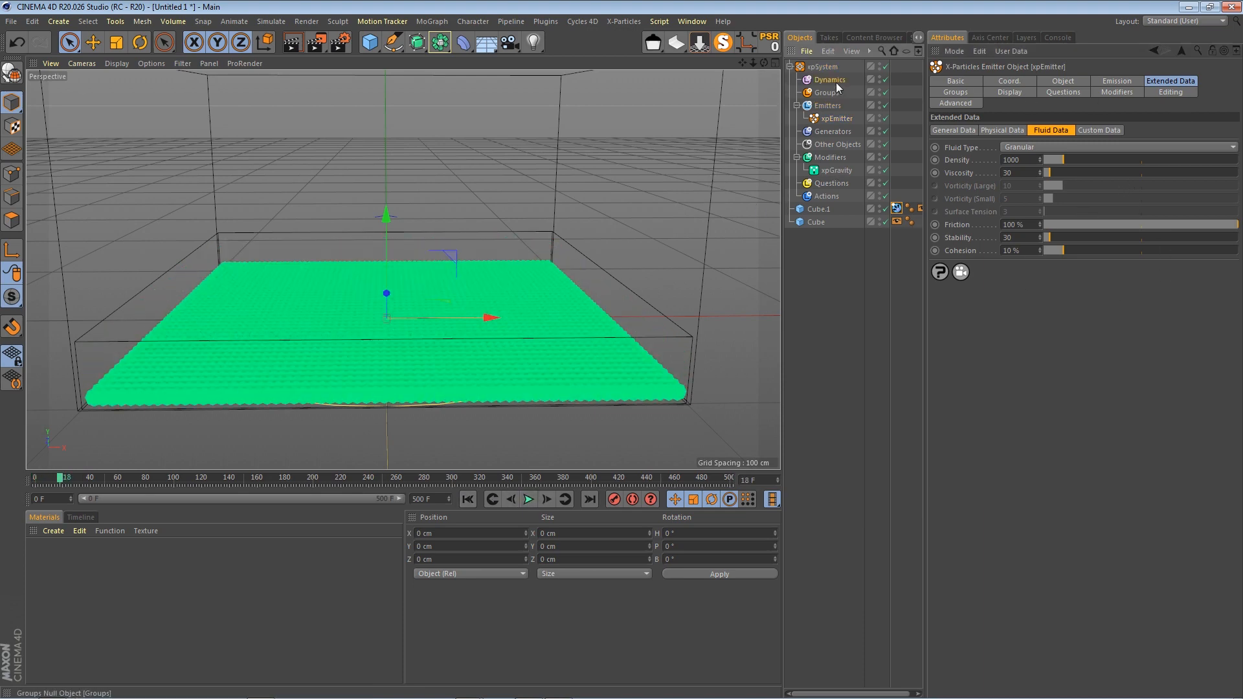
pyautogui.click(1066, 131)
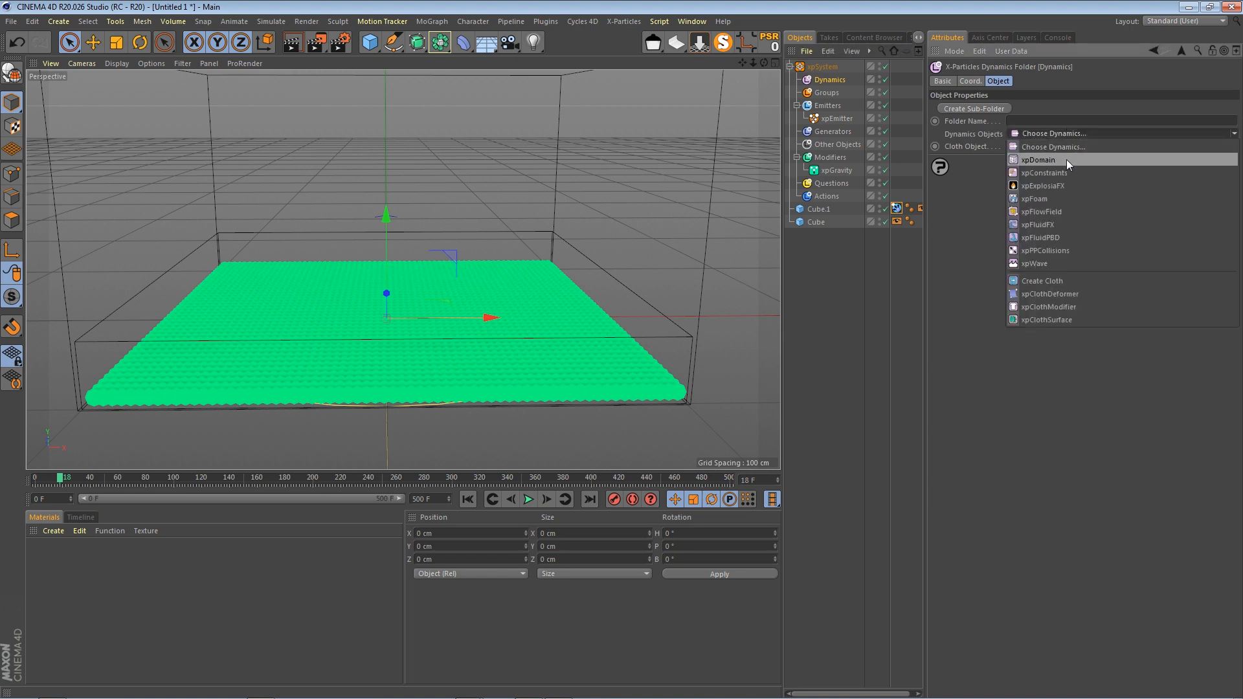
pyautogui.click(1040, 226)
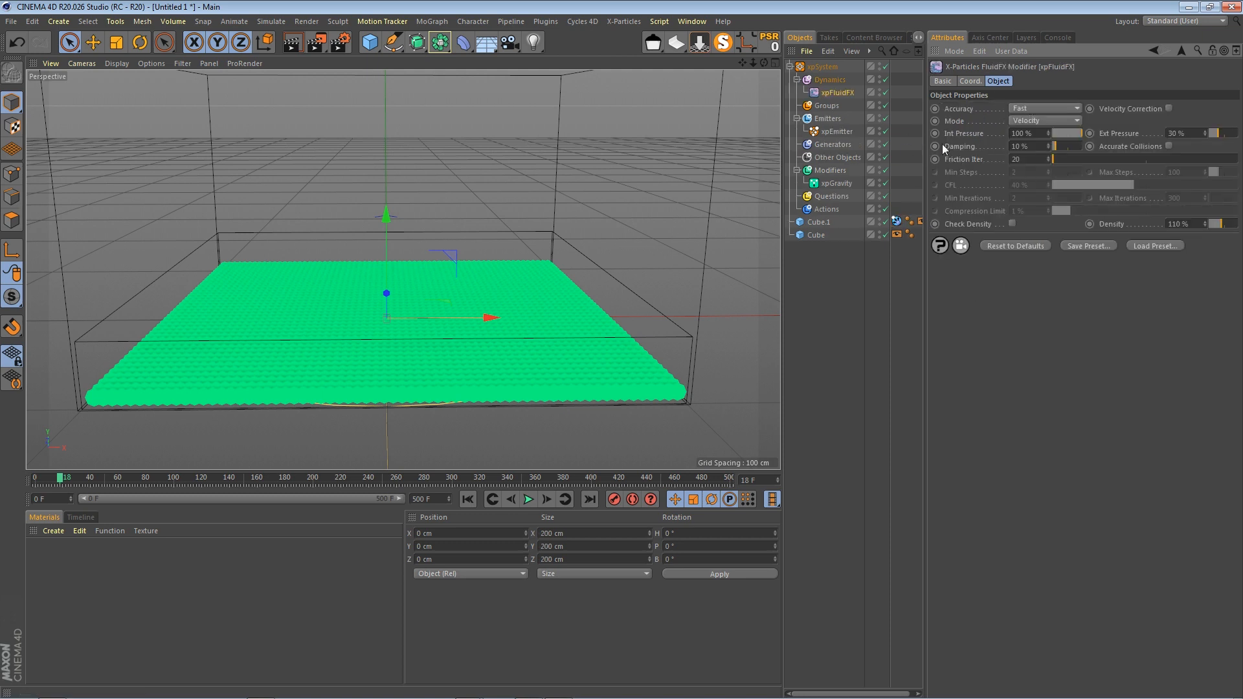
# Play the xpFluidFX simulation from the start and examine the particle block along the box edges
pyautogui.click(468, 499)
pyautogui.click(528, 499)
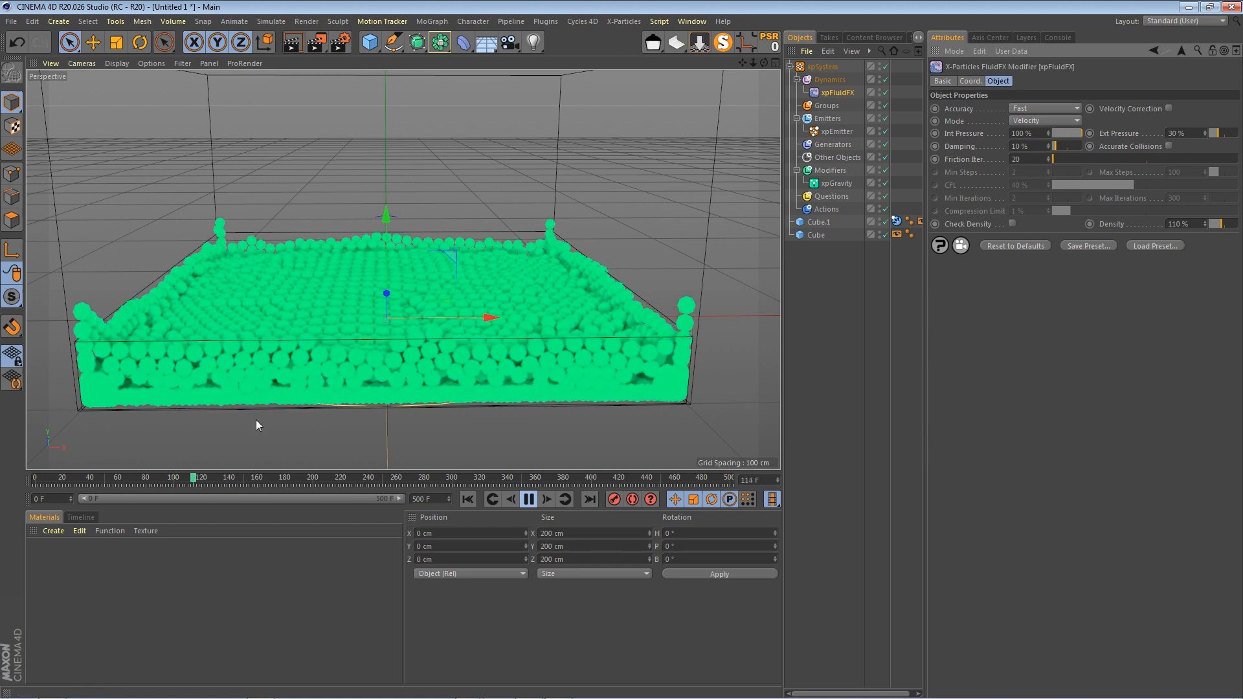
pyautogui.click(528, 498)
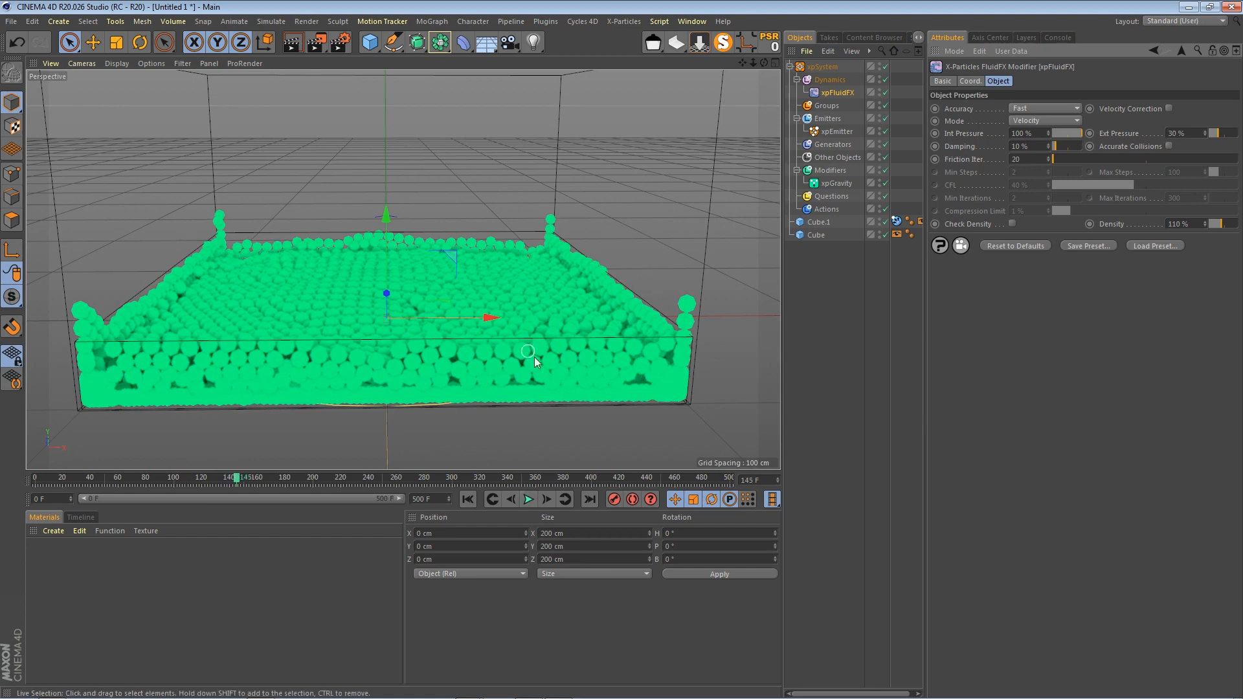
pyautogui.moveTo(765, 62); pyautogui.dragTo(786, 65)
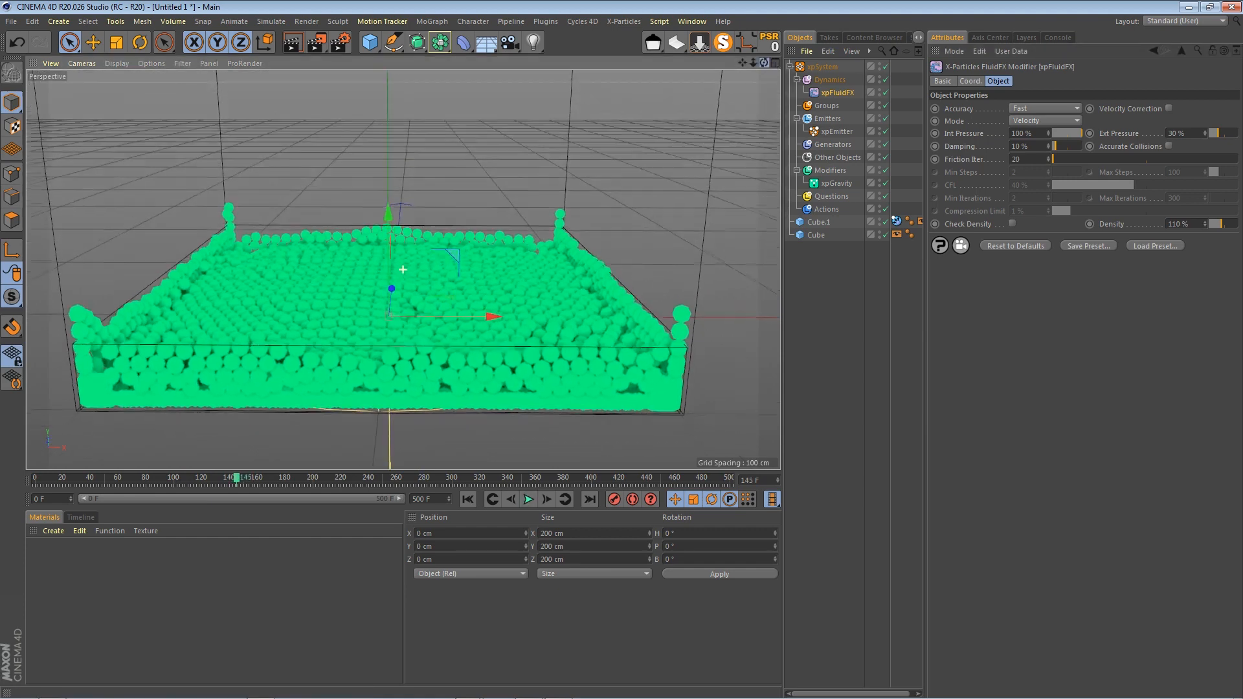
# Try Medium accuracy on the xpFluidFX object and replay the simulation from the start
pyautogui.click(1041, 108)
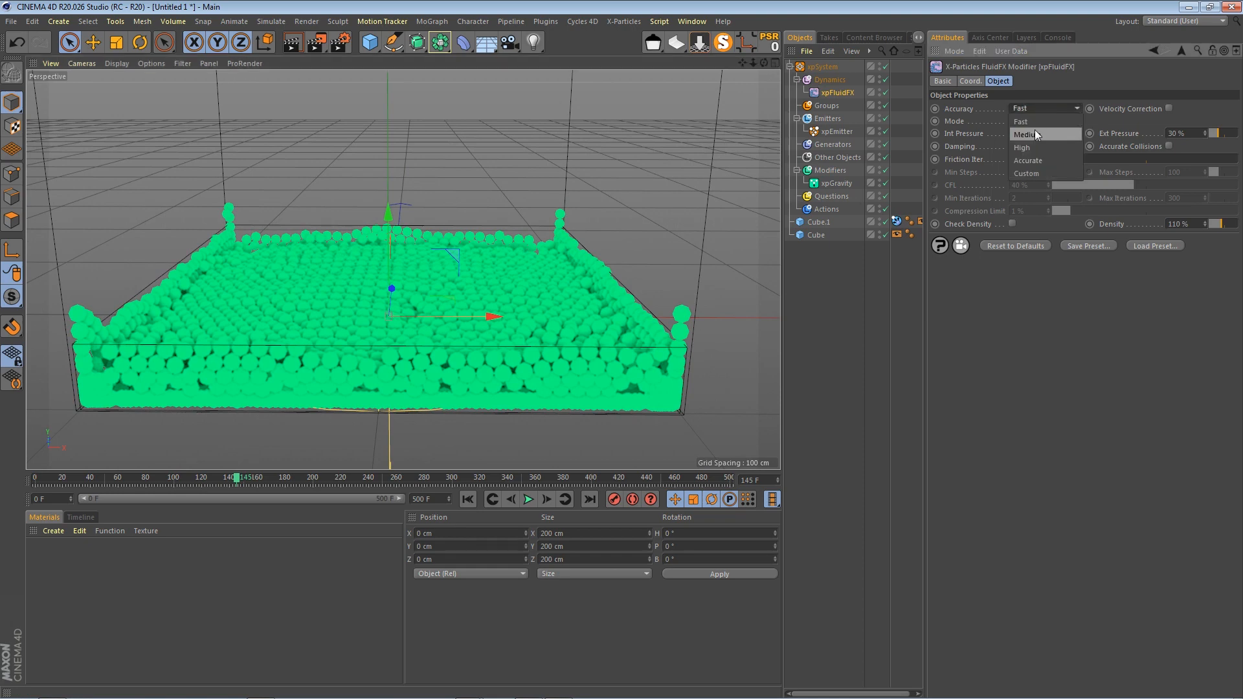
pyautogui.click(1034, 136)
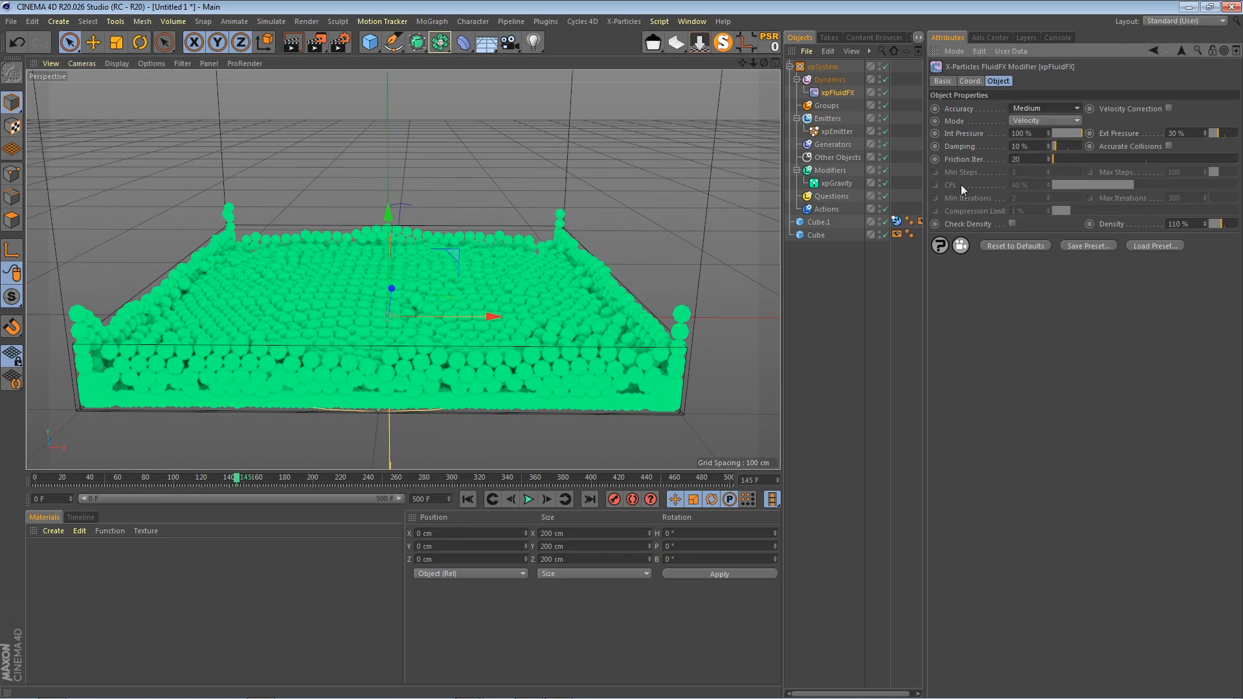
pyautogui.click(467, 499)
pyautogui.click(528, 499)
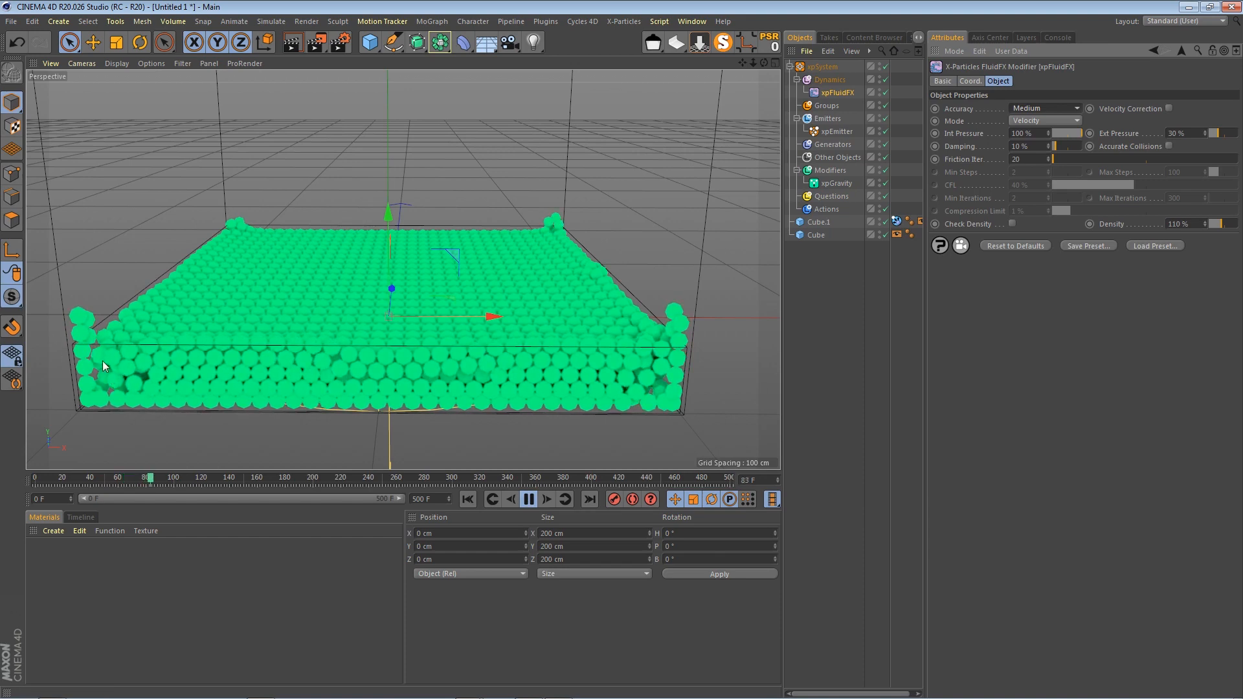
pyautogui.click(525, 500)
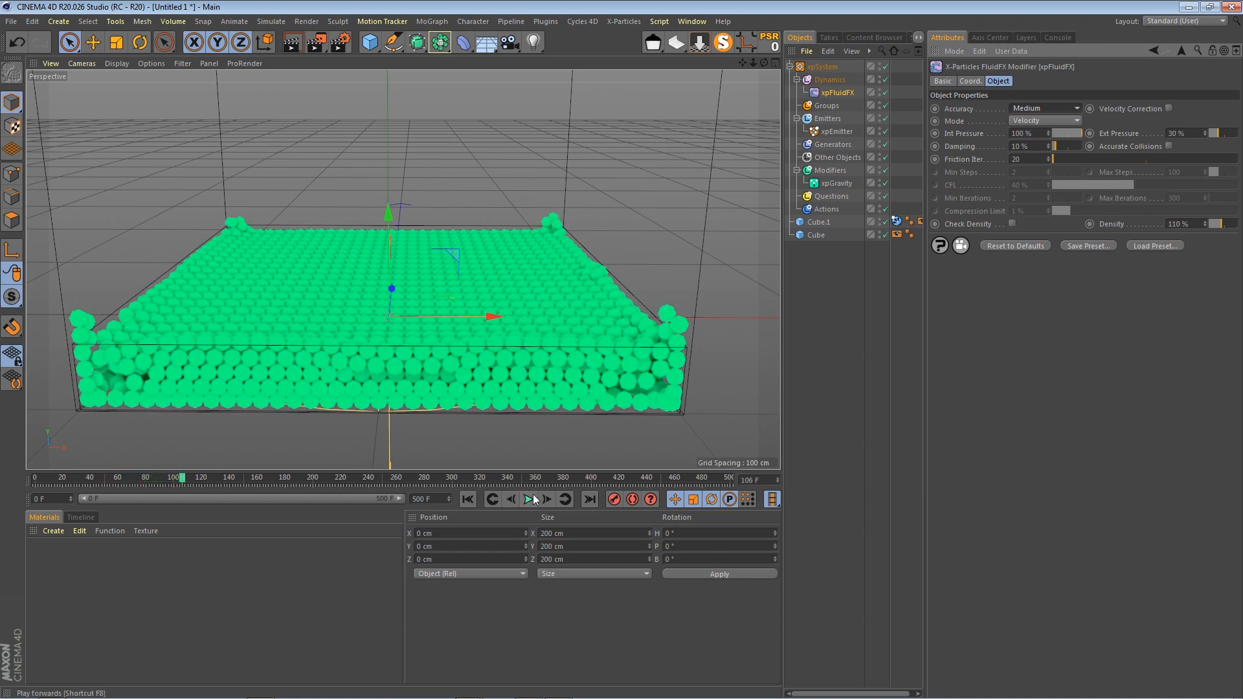
# Set the xpFluidFX accuracy to High and replay the simulation from the start
pyautogui.click(1047, 109)
pyautogui.click(467, 499)
pyautogui.click(529, 500)
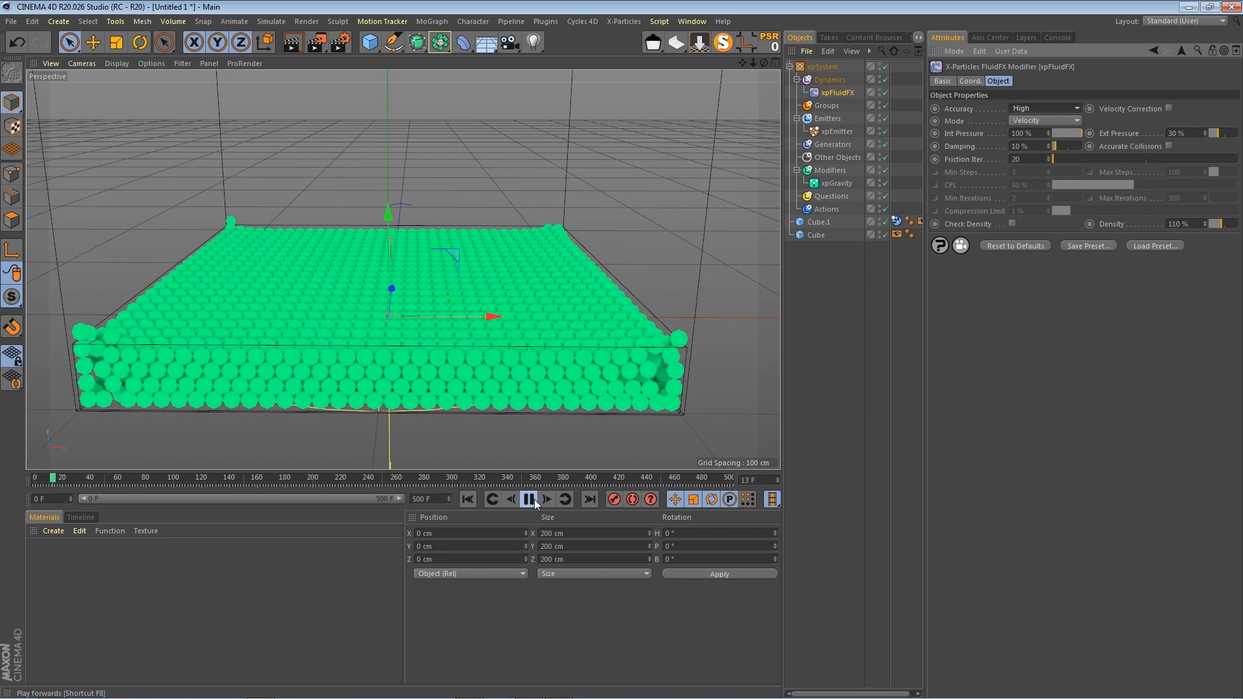
pyautogui.click(534, 500)
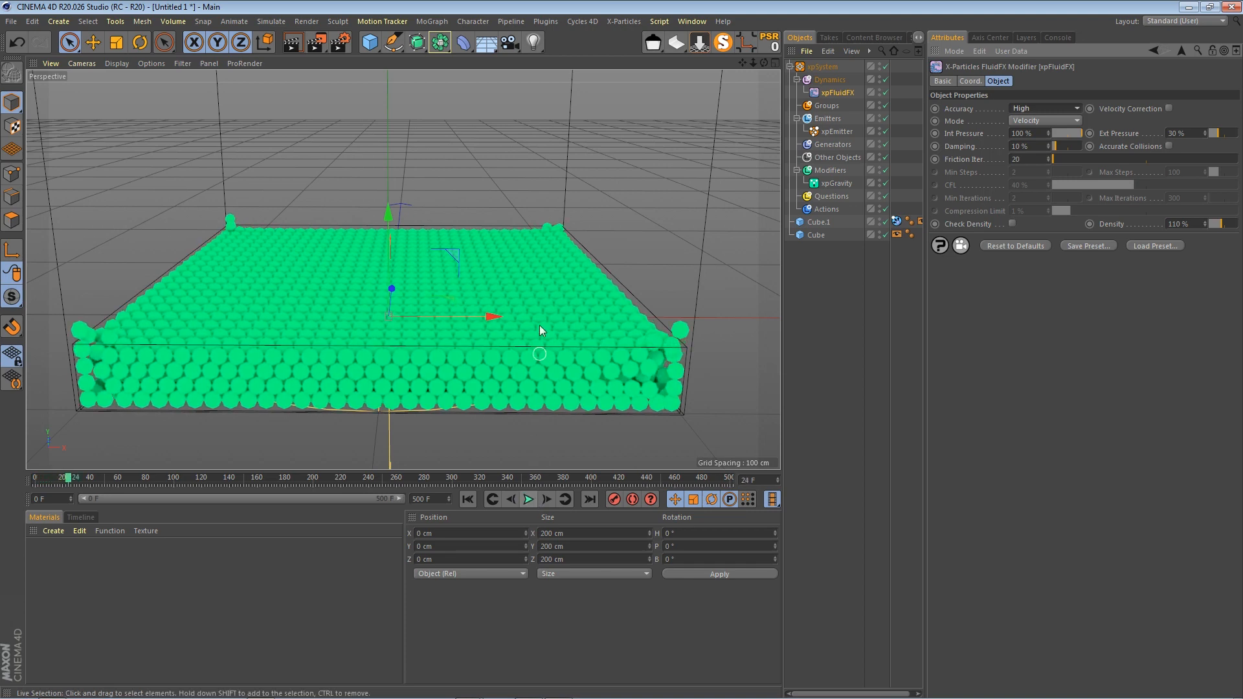
# Try a particle radius of 2 cm on the xpEmitter
pyautogui.scroll(3, 435, 317)
pyautogui.scroll(-3, 436, 333)
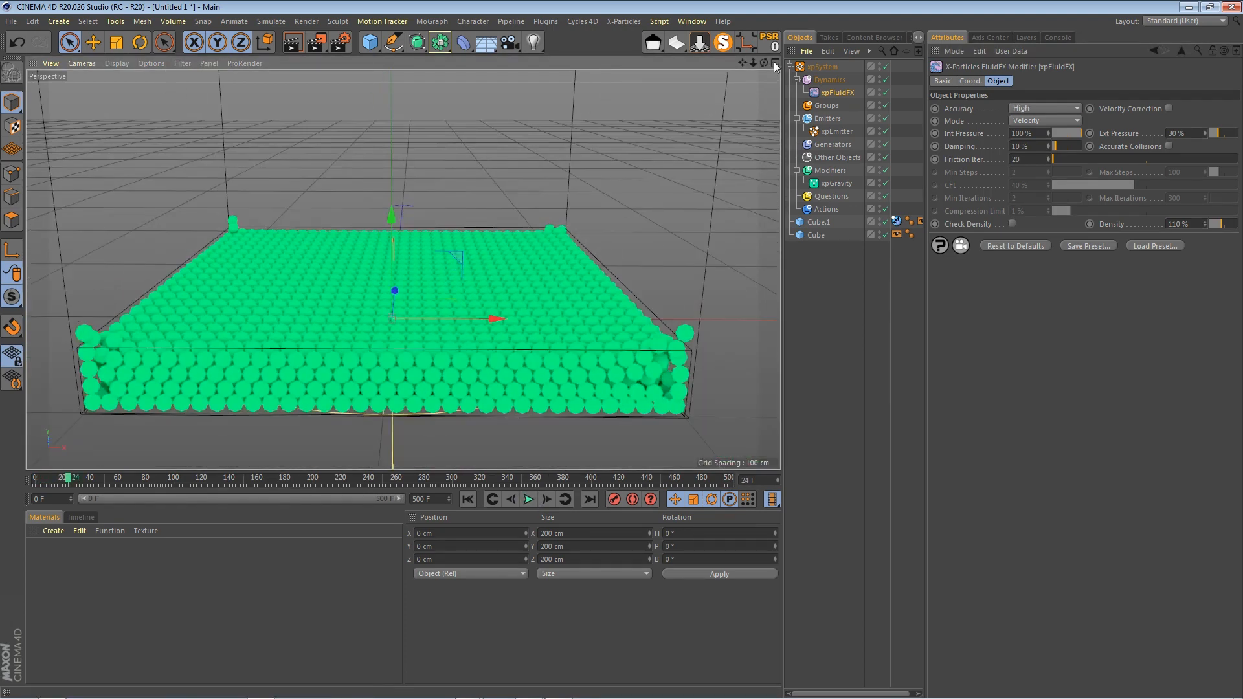
pyautogui.moveTo(763, 62); pyautogui.dragTo(763, 97)
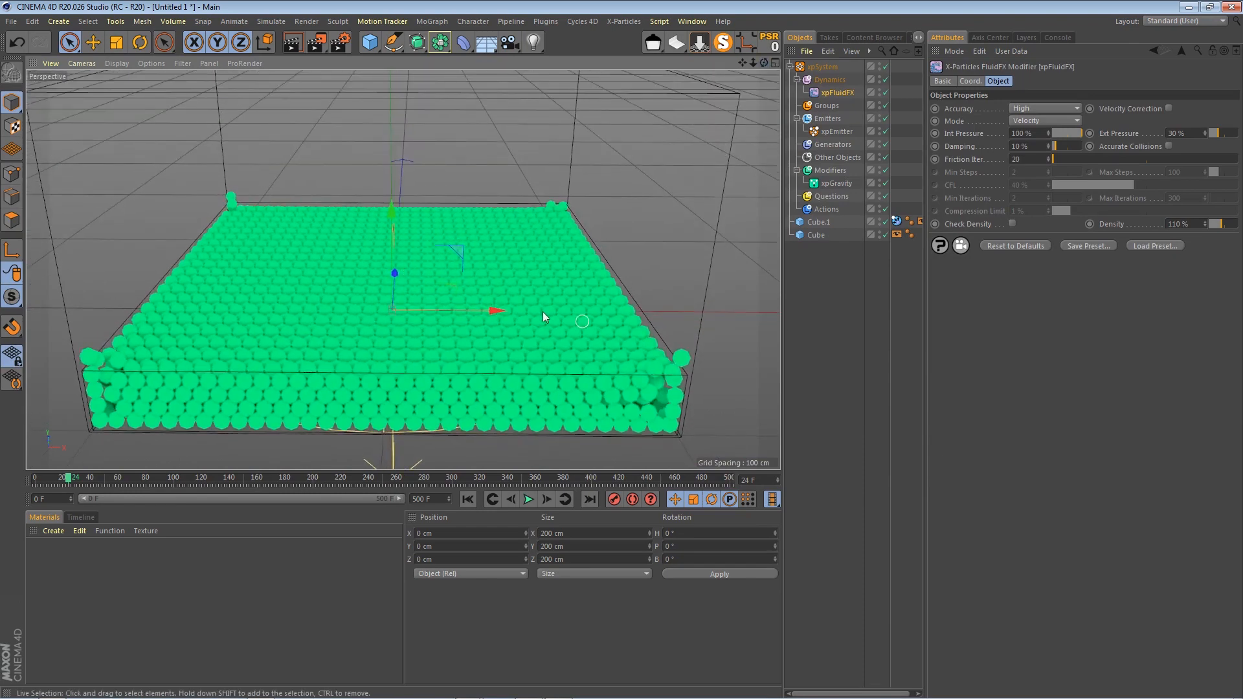
pyautogui.click(841, 132)
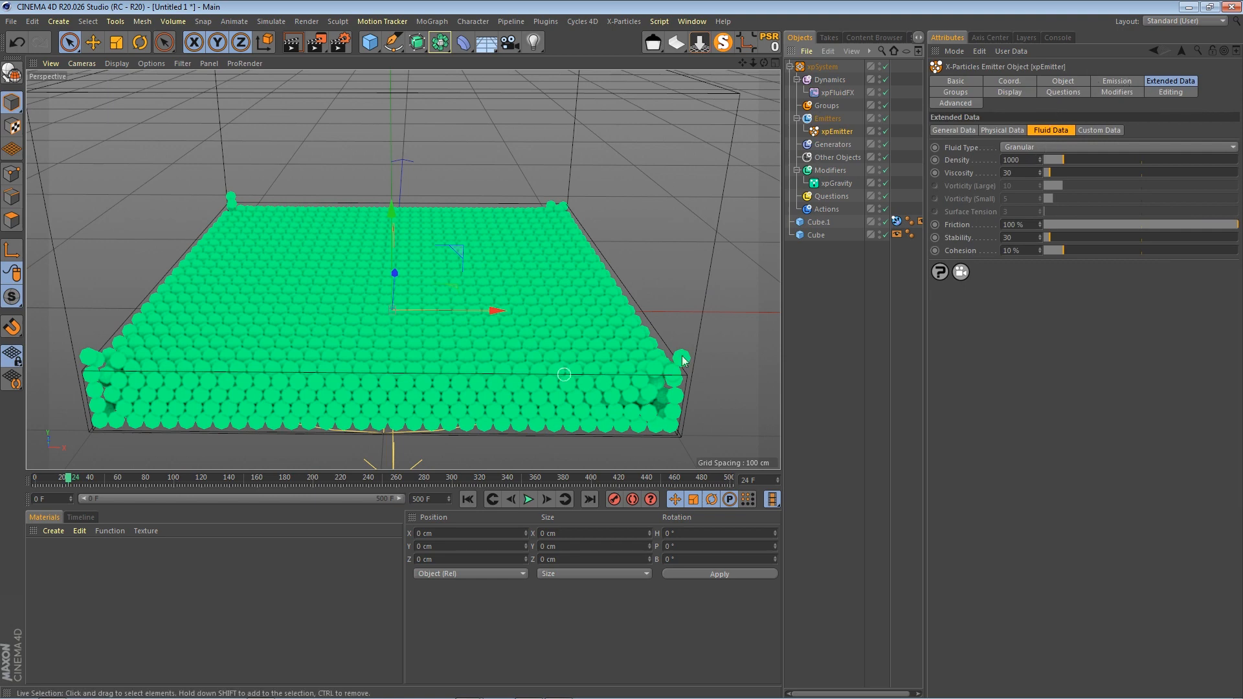
pyautogui.click(1116, 81)
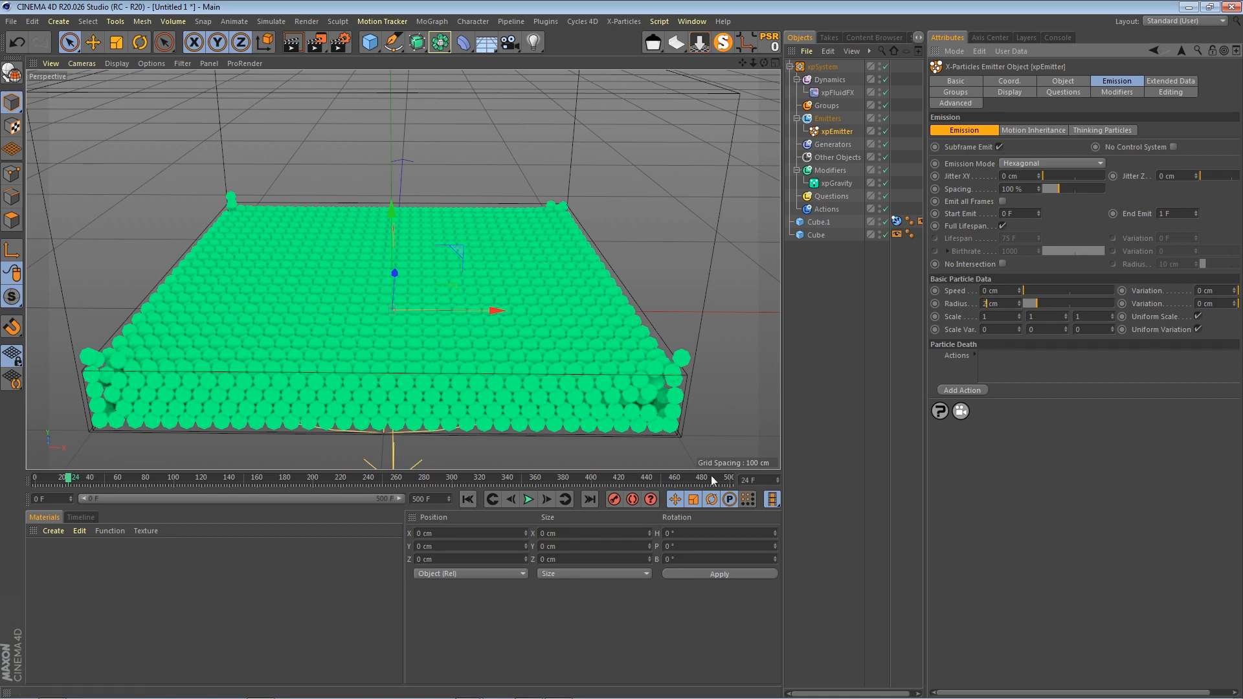
# Replay the simulation from the start, pausing at intervals to examine the smaller particles along the box edges
pyautogui.click(467, 499)
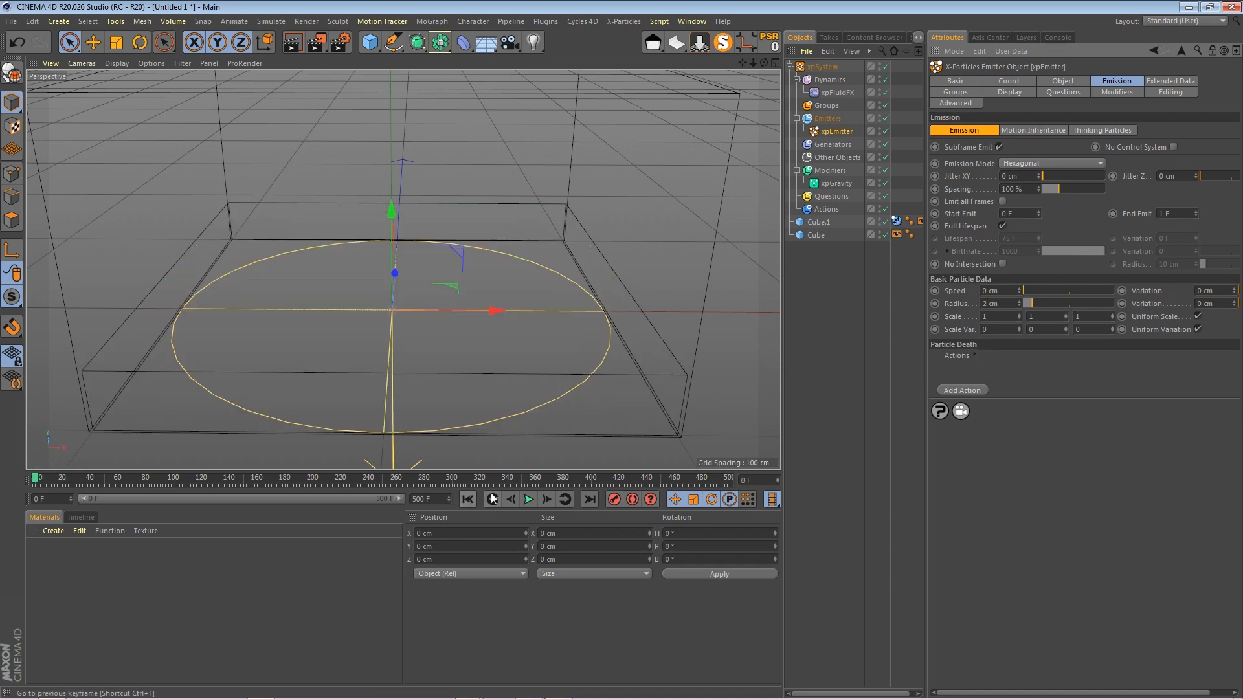
pyautogui.click(529, 499)
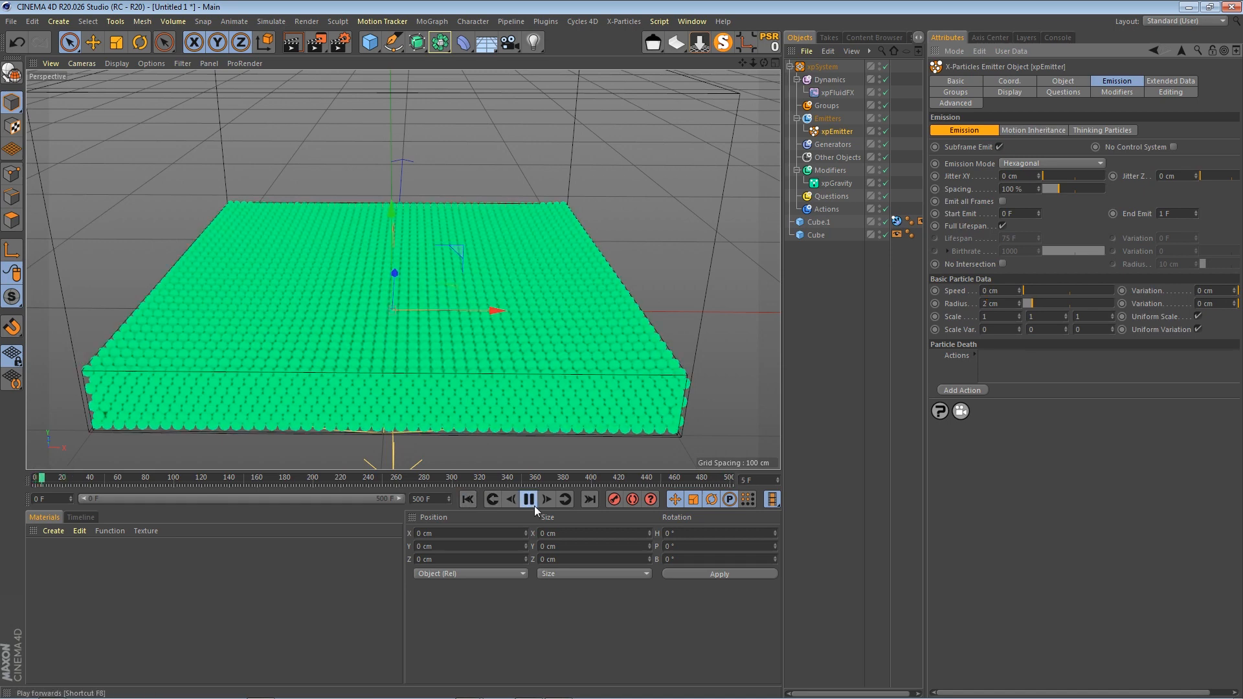
pyautogui.click(534, 507)
pyautogui.click(531, 503)
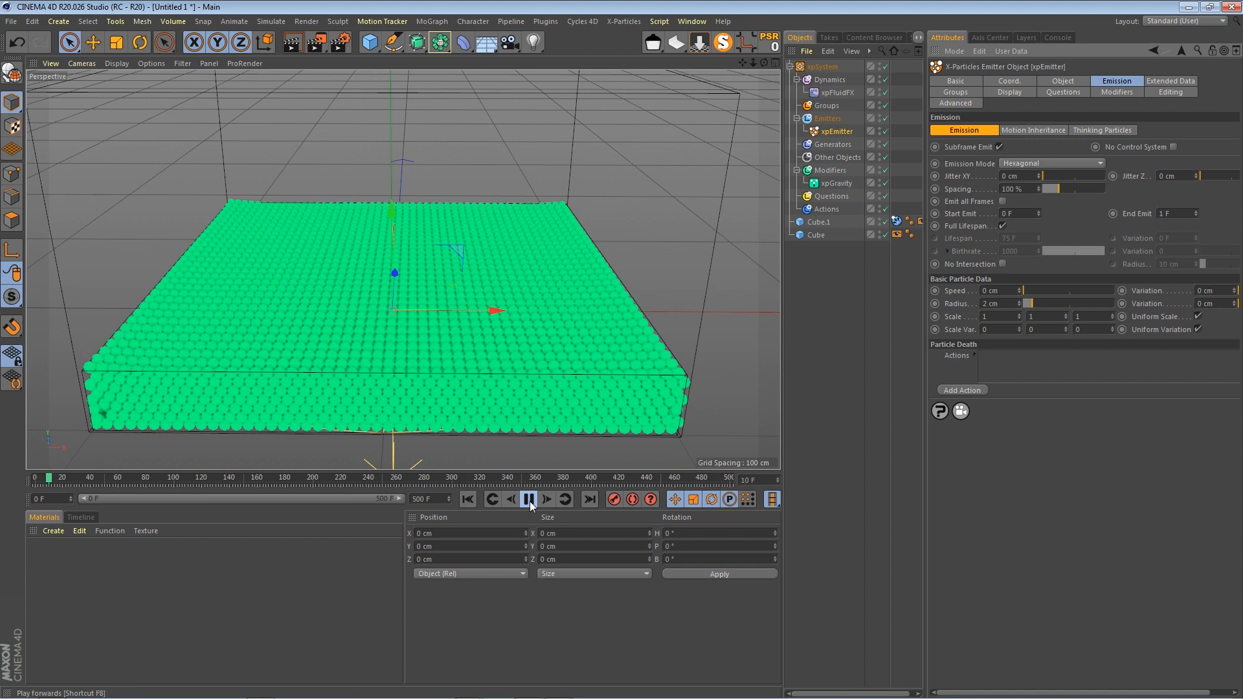
pyautogui.click(530, 504)
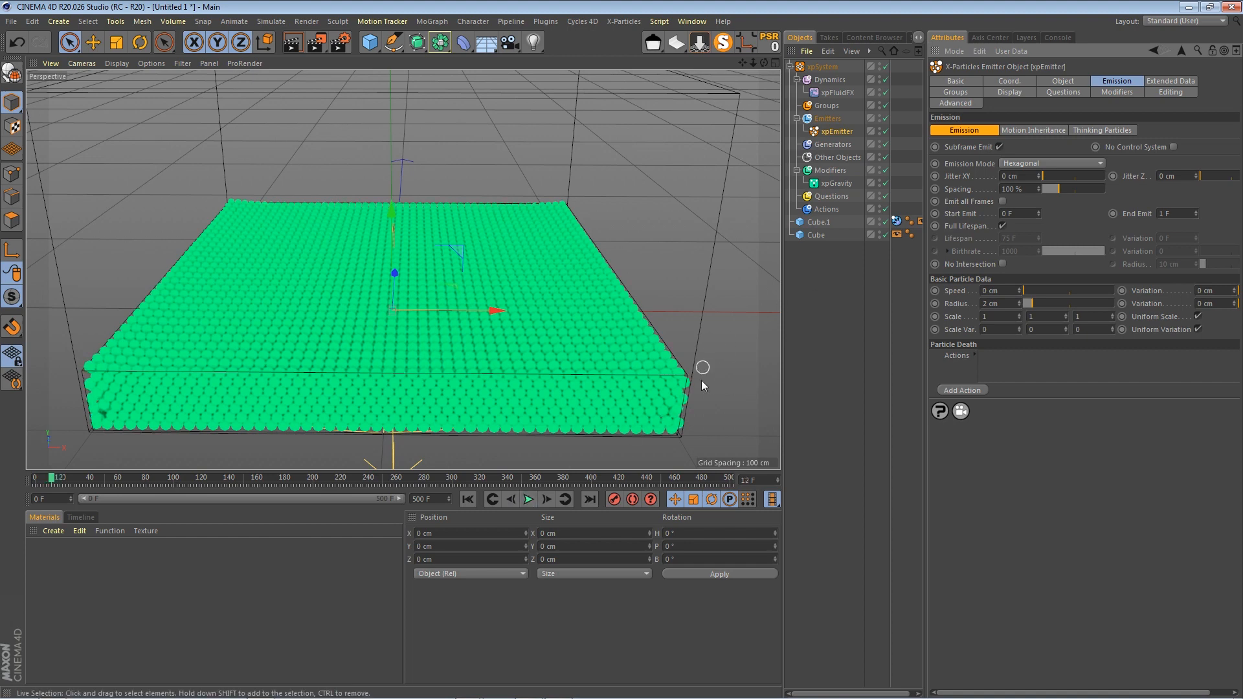
pyautogui.click(525, 502)
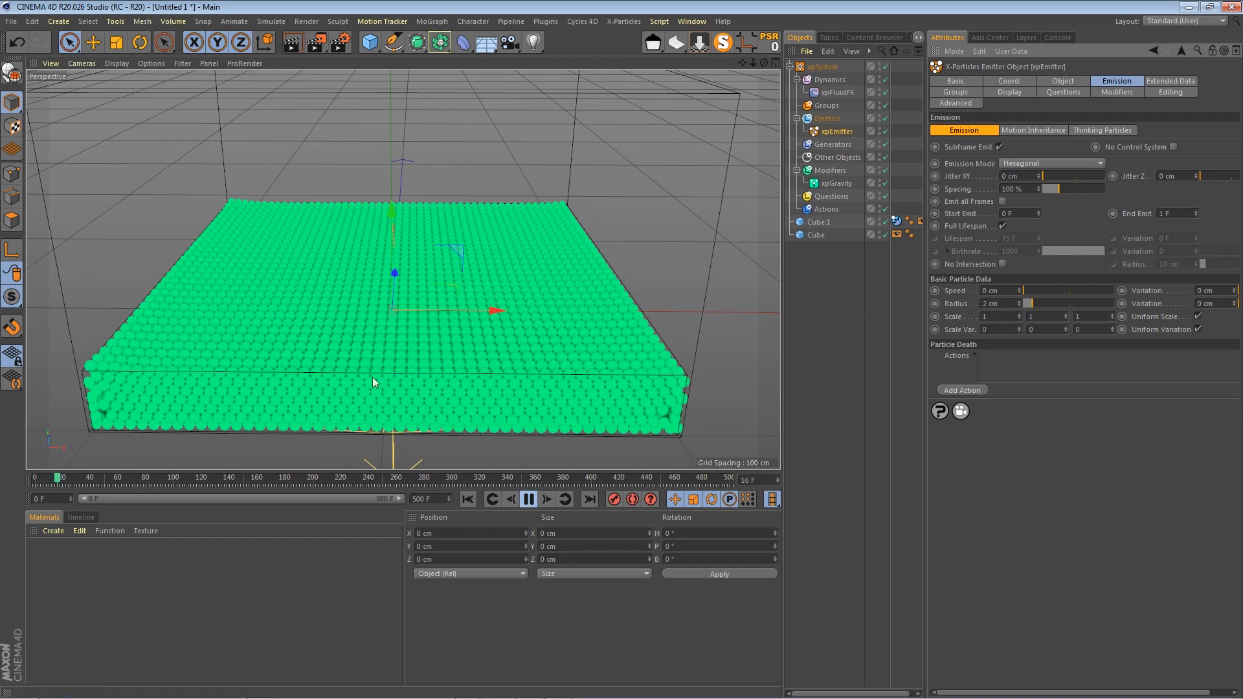
pyautogui.click(535, 503)
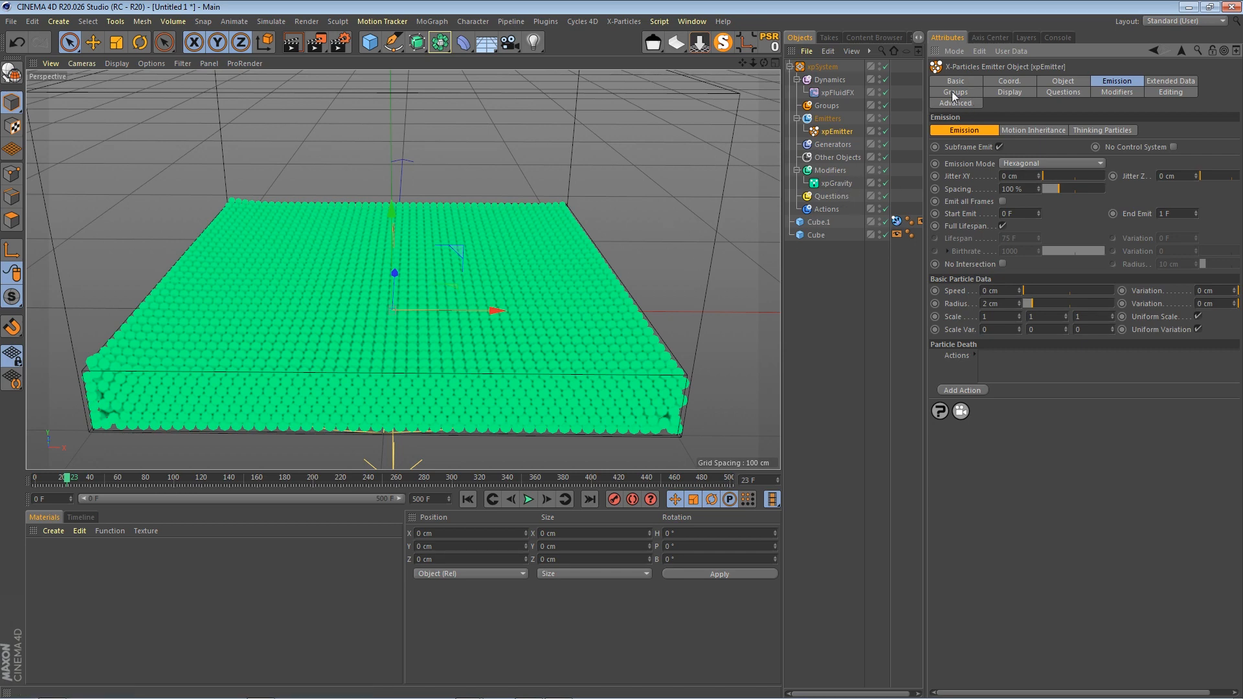
# Set the xpFluidFX object's accuracy to Accurate
pyautogui.click(837, 93)
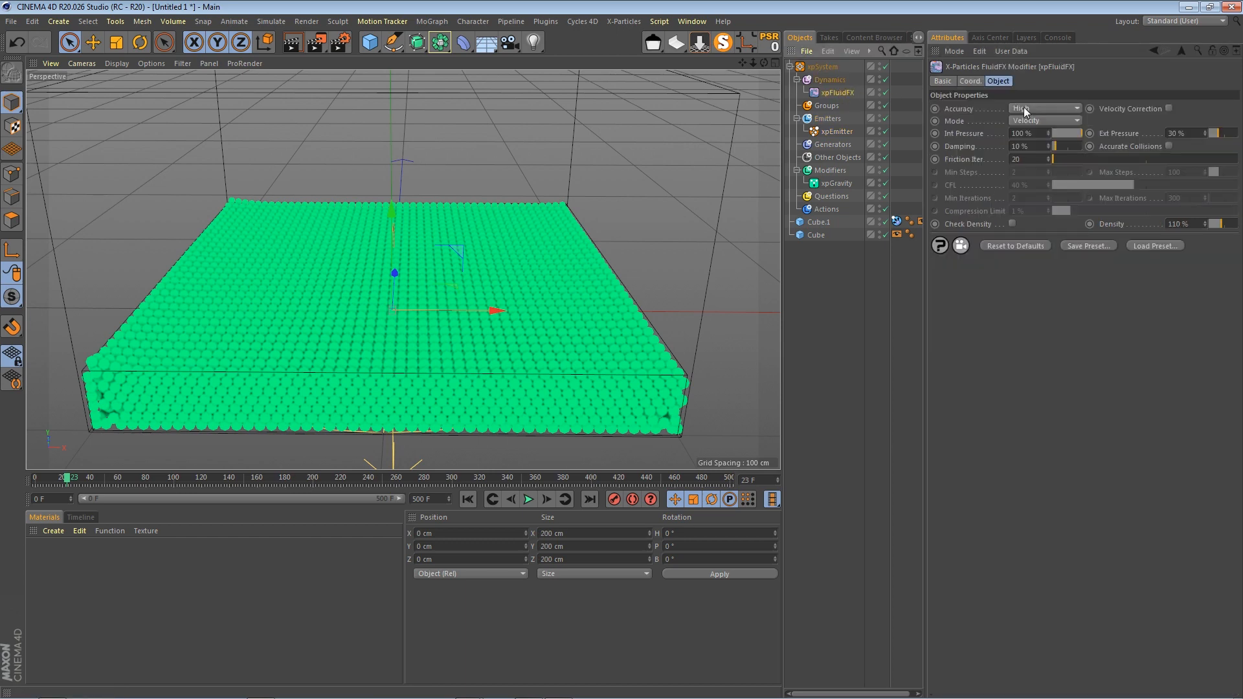
pyautogui.click(1023, 108)
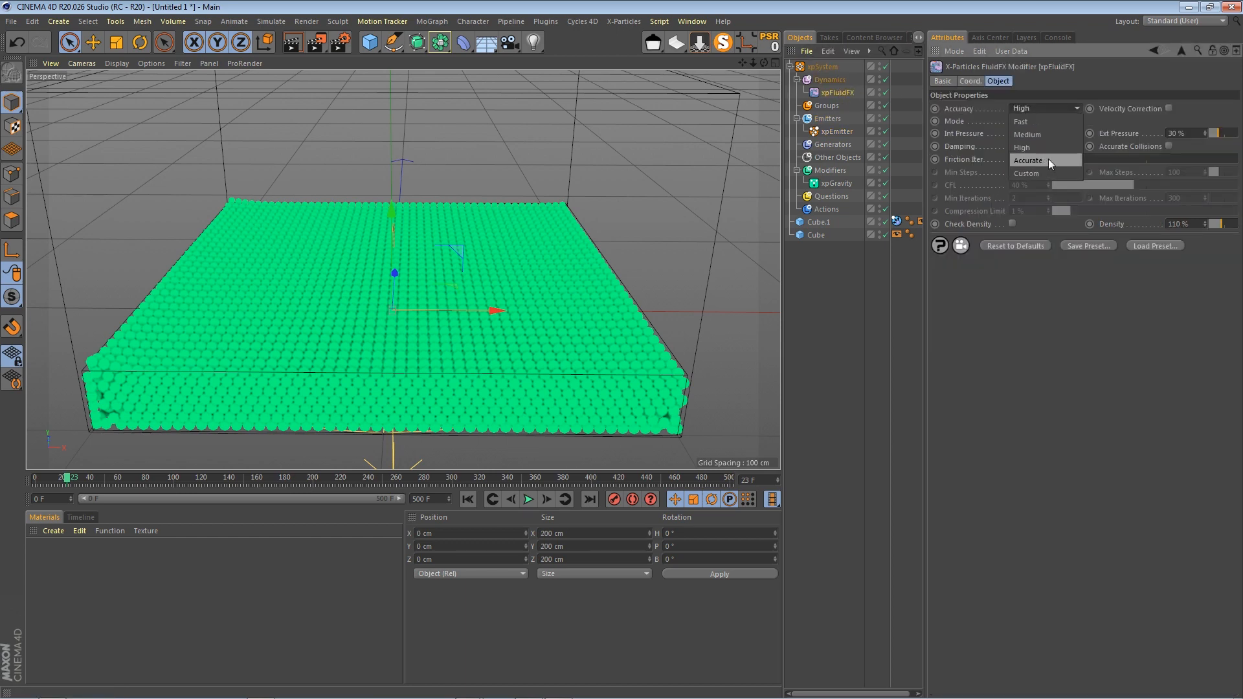
pyautogui.click(1041, 160)
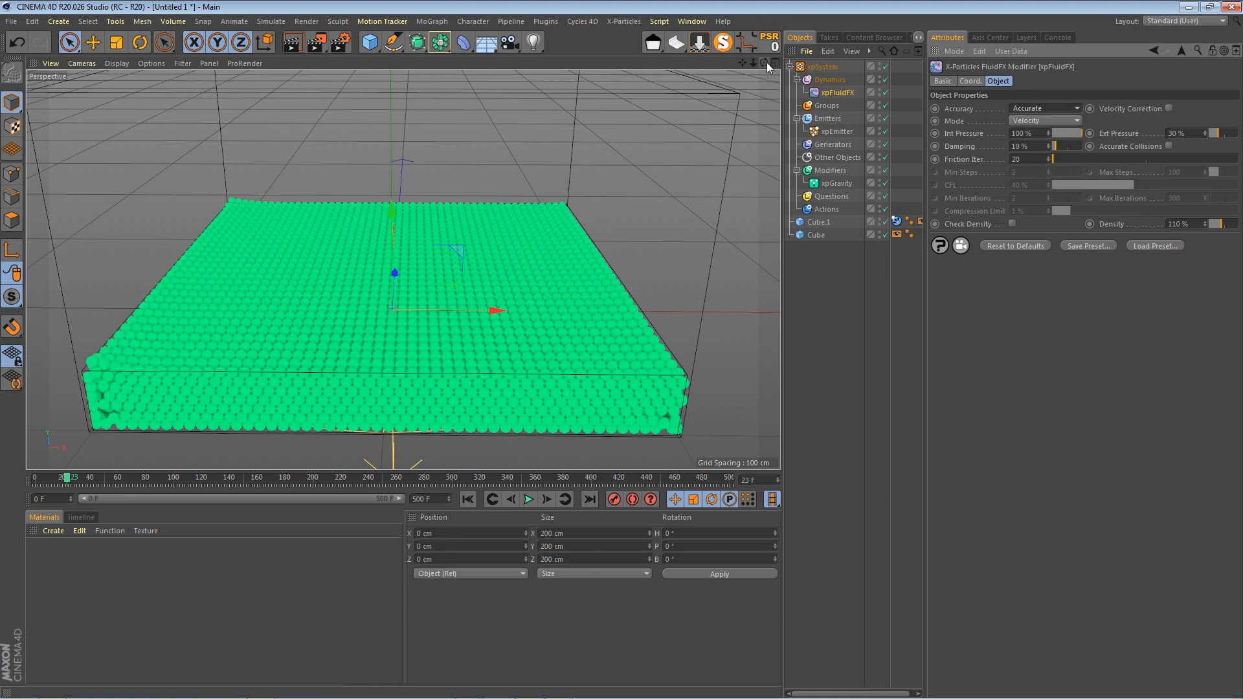
# Add an xpDrag motion modifier to the particle system with a force multiplier of 221 %
pyautogui.moveTo(764, 64); pyautogui.dragTo(753, 94)
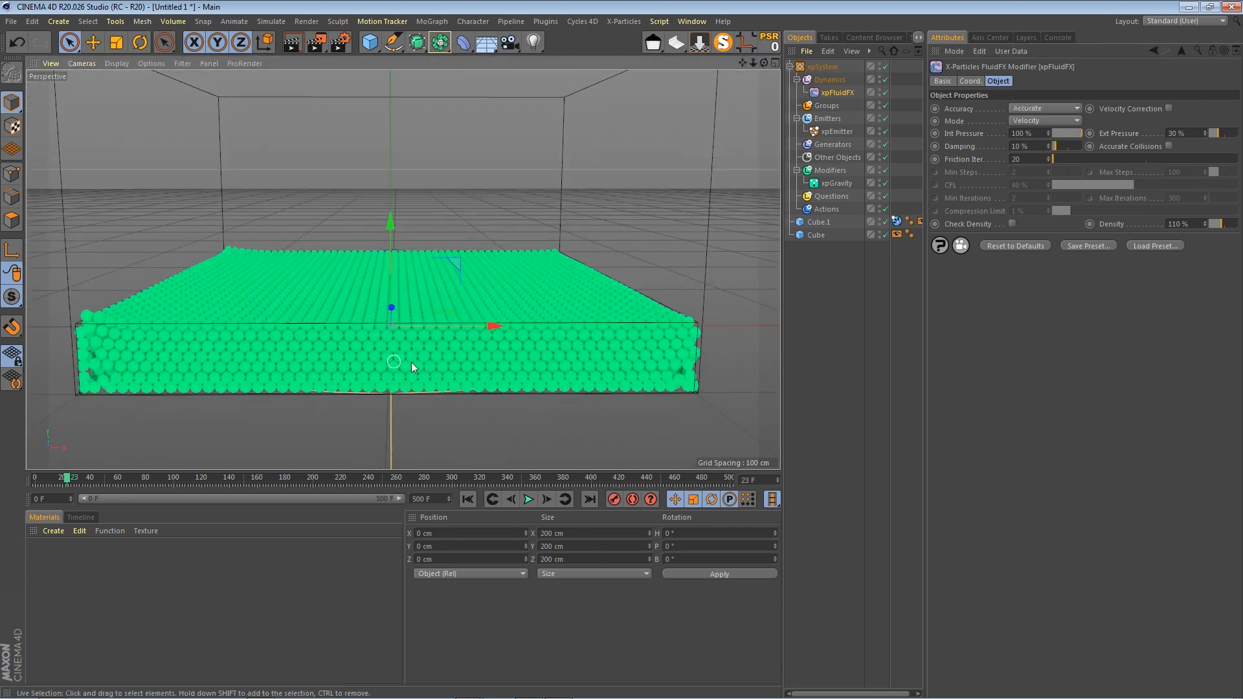
pyautogui.click(834, 170)
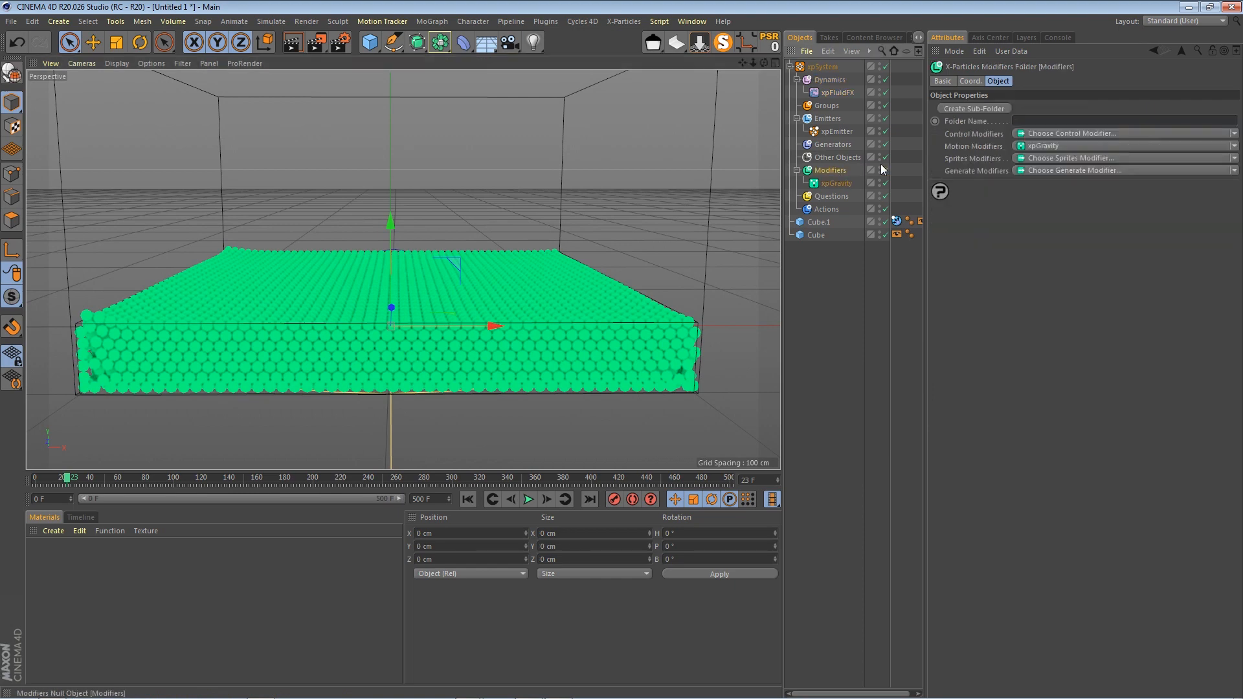
pyautogui.click(1058, 146)
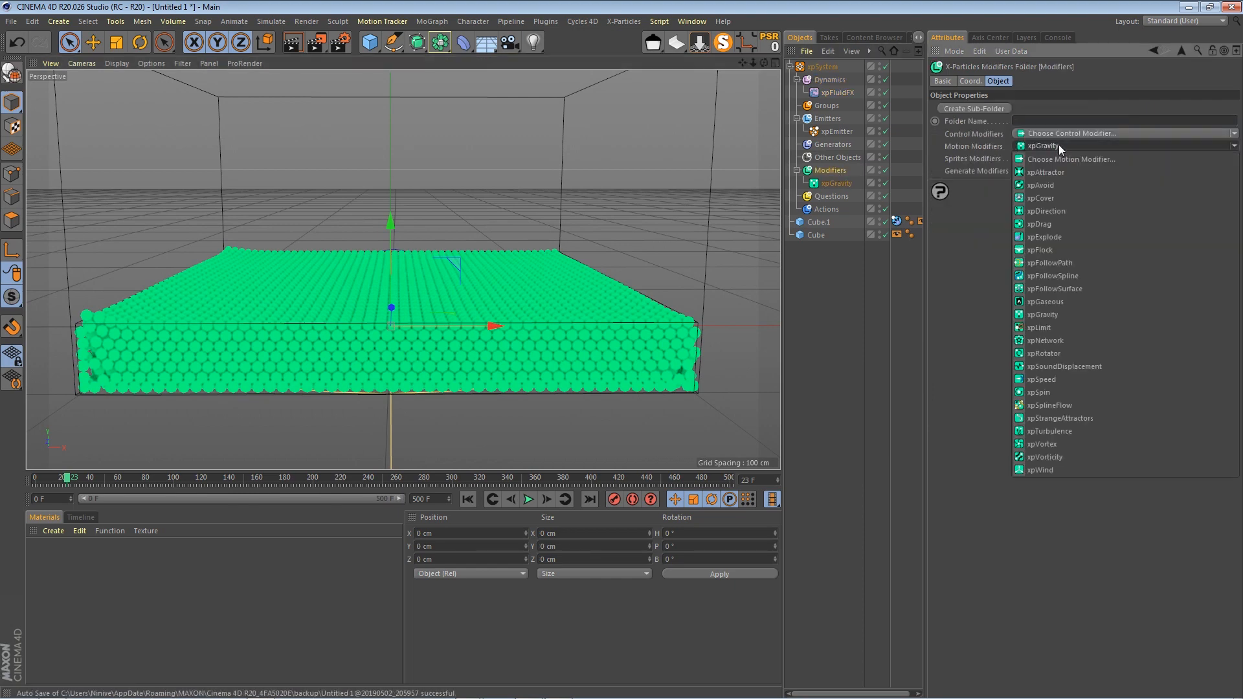
pyautogui.click(1055, 224)
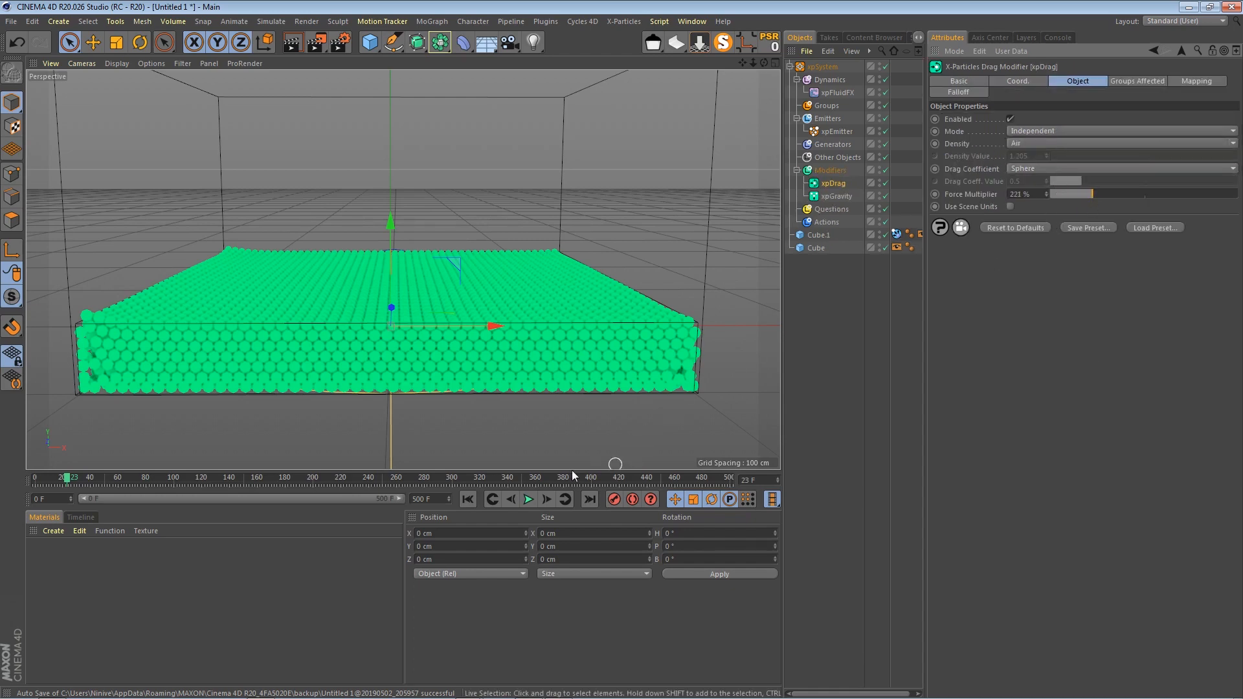
# Rewind to the first frame and set the xpEmitter's particle radius to 3 cm
pyautogui.click(467, 499)
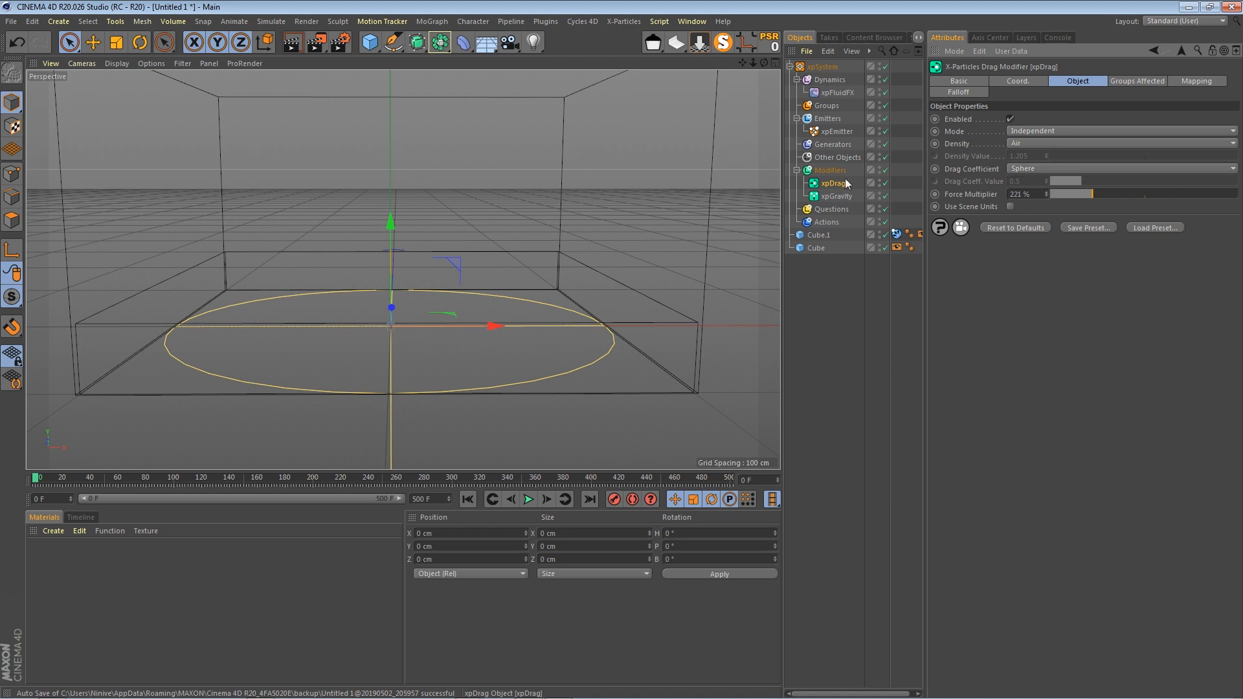
pyautogui.click(836, 131)
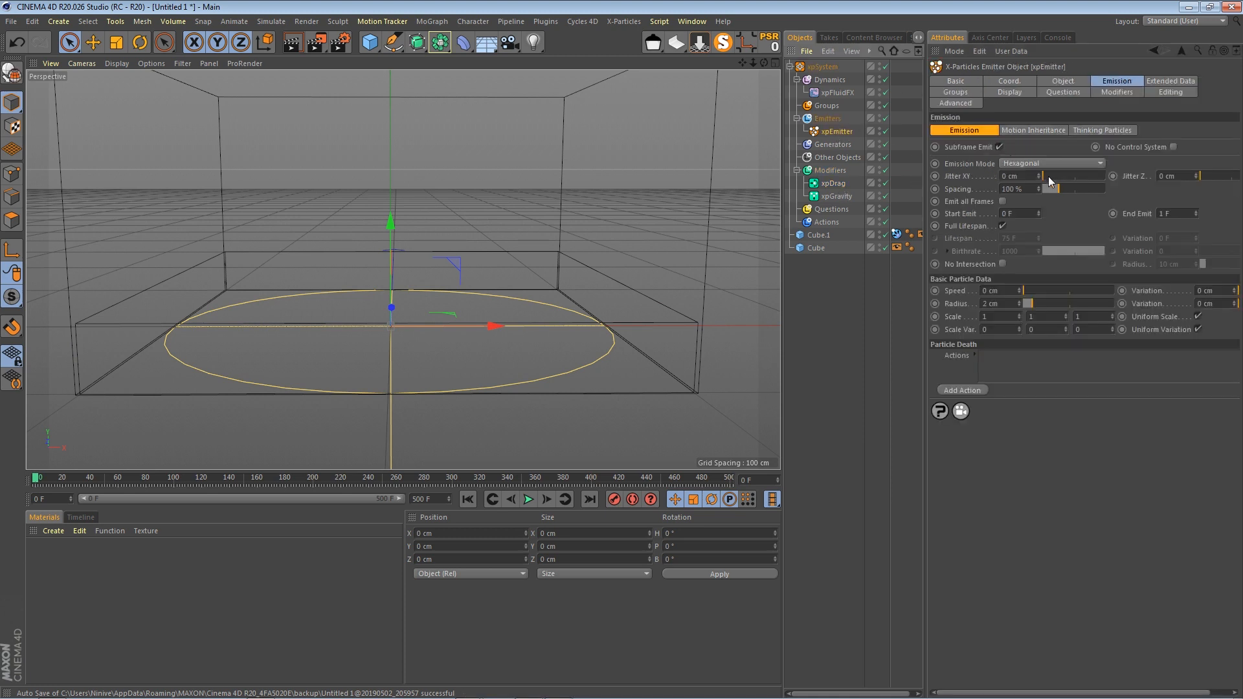
pyautogui.write('3')
pyautogui.press('Return')
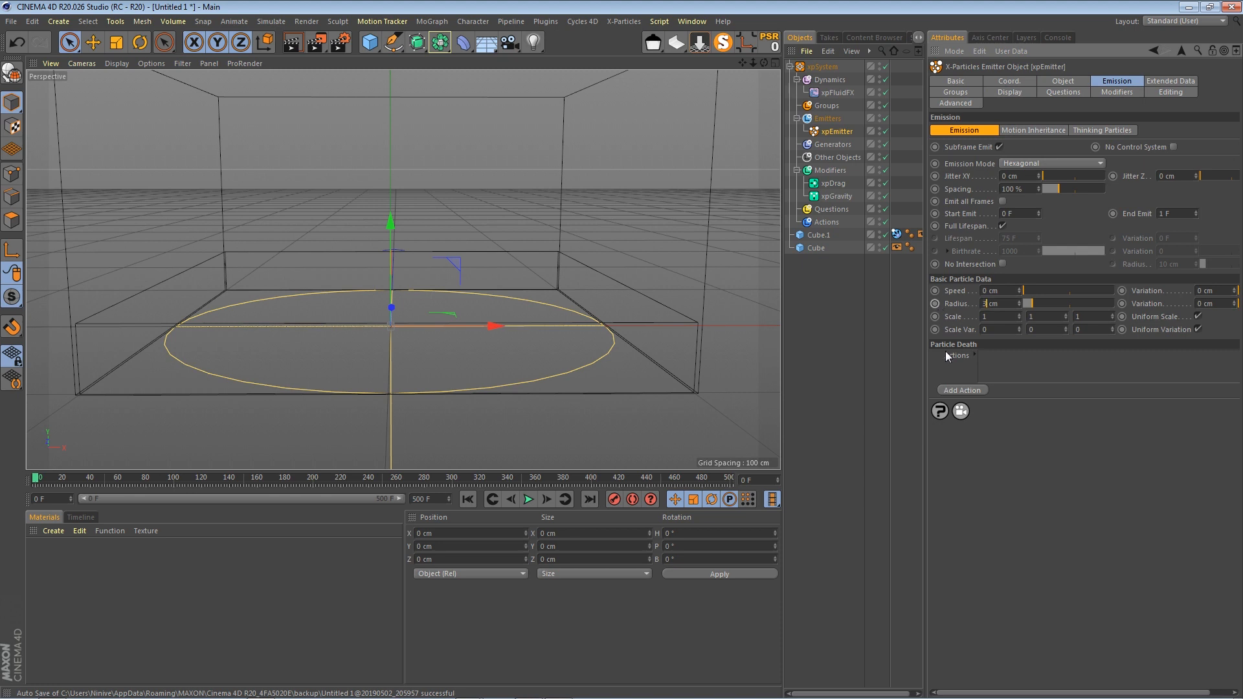
# Play the simulation, examine how the particle block settles, and review the xpDrag and xpGravity modifier settings
pyautogui.click(527, 500)
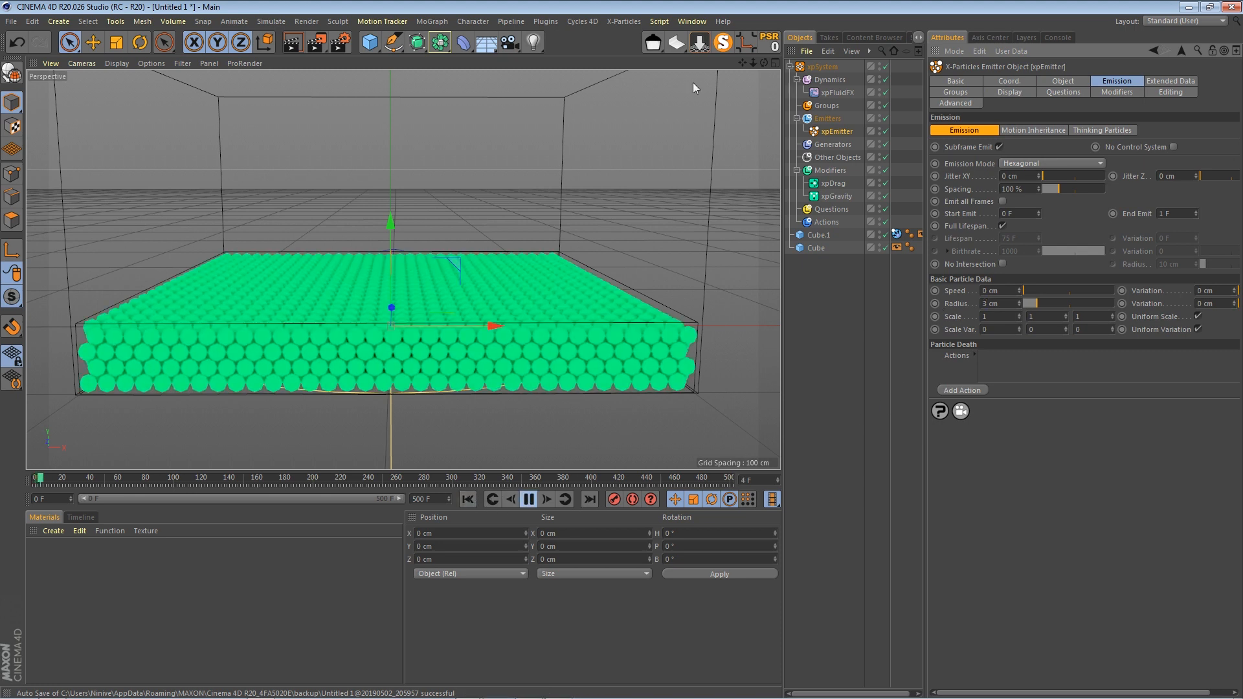
pyautogui.moveTo(764, 63); pyautogui.dragTo(765, 84)
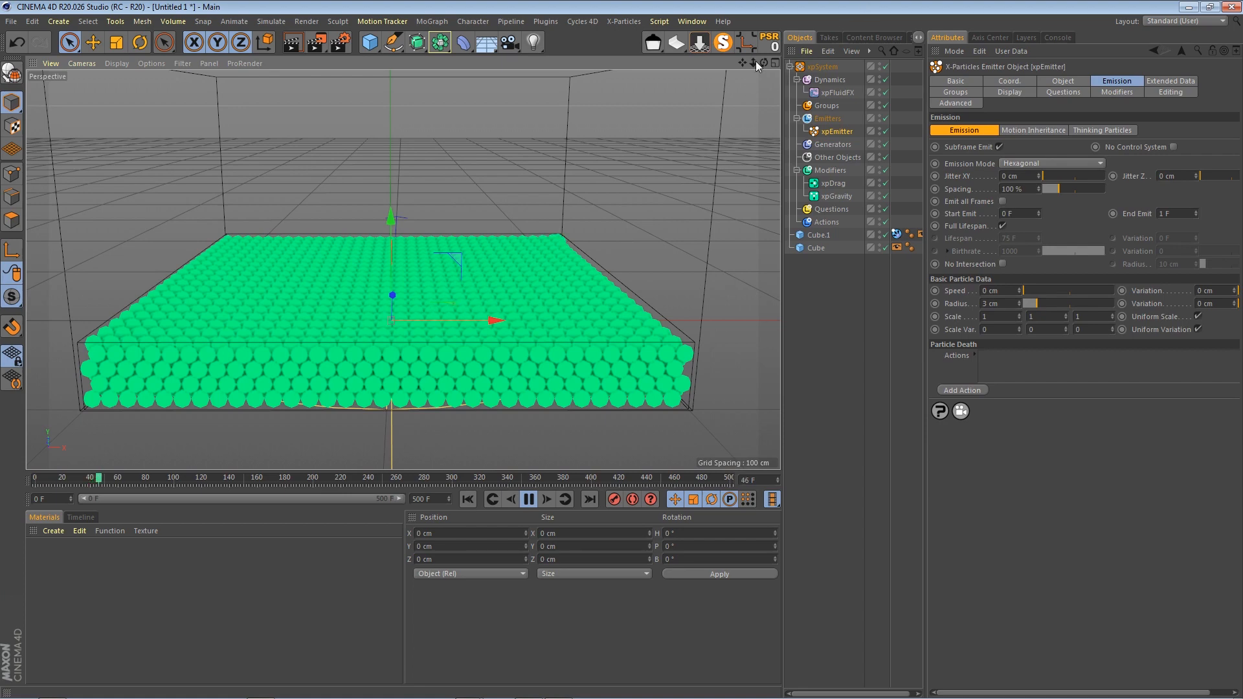
pyautogui.moveTo(753, 63); pyautogui.dragTo(754, 71)
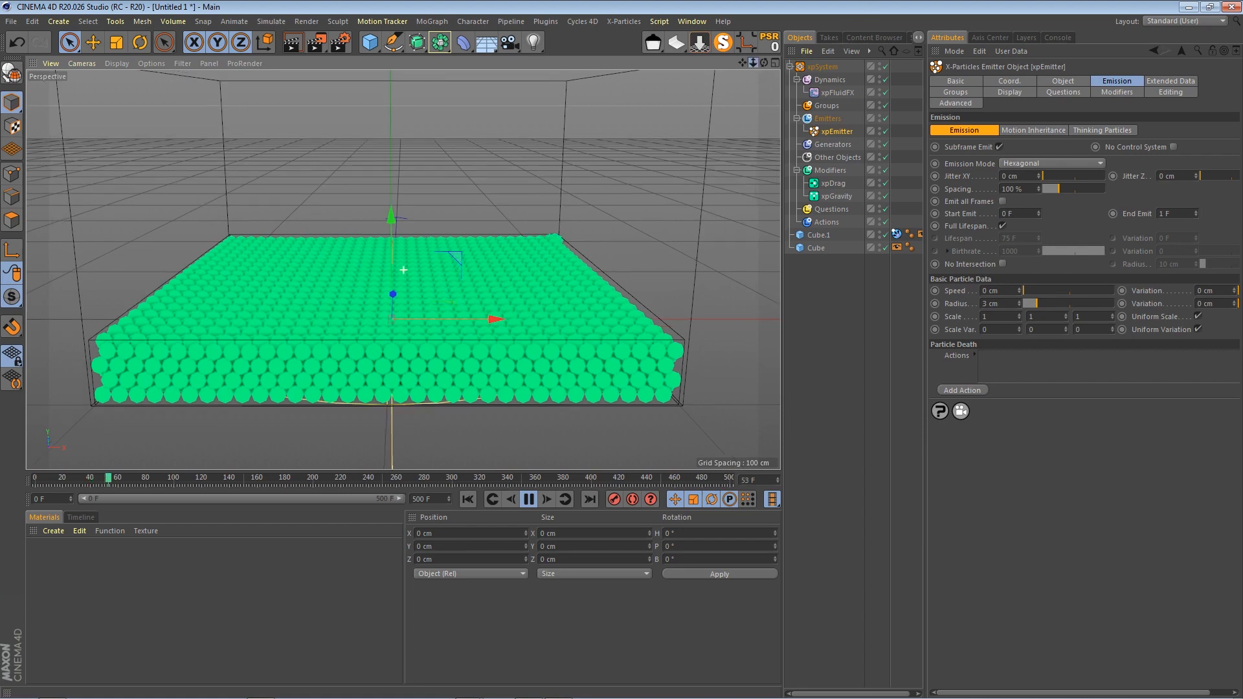
pyautogui.click(833, 182)
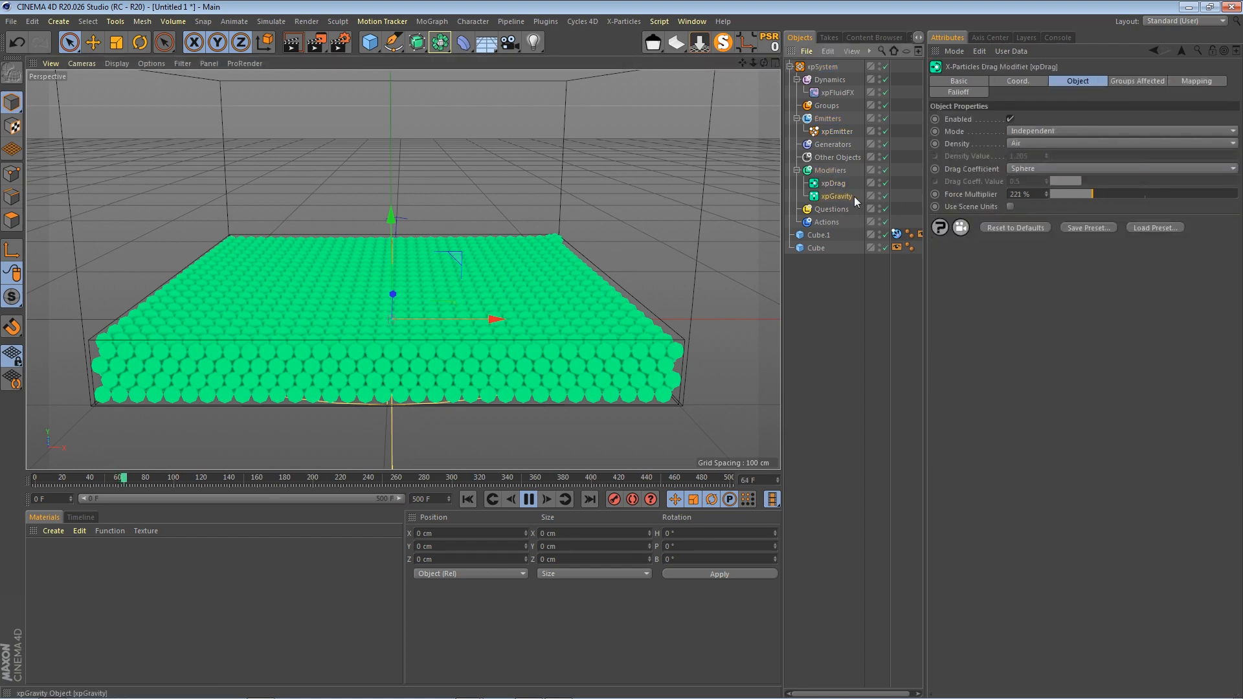
pyautogui.click(850, 196)
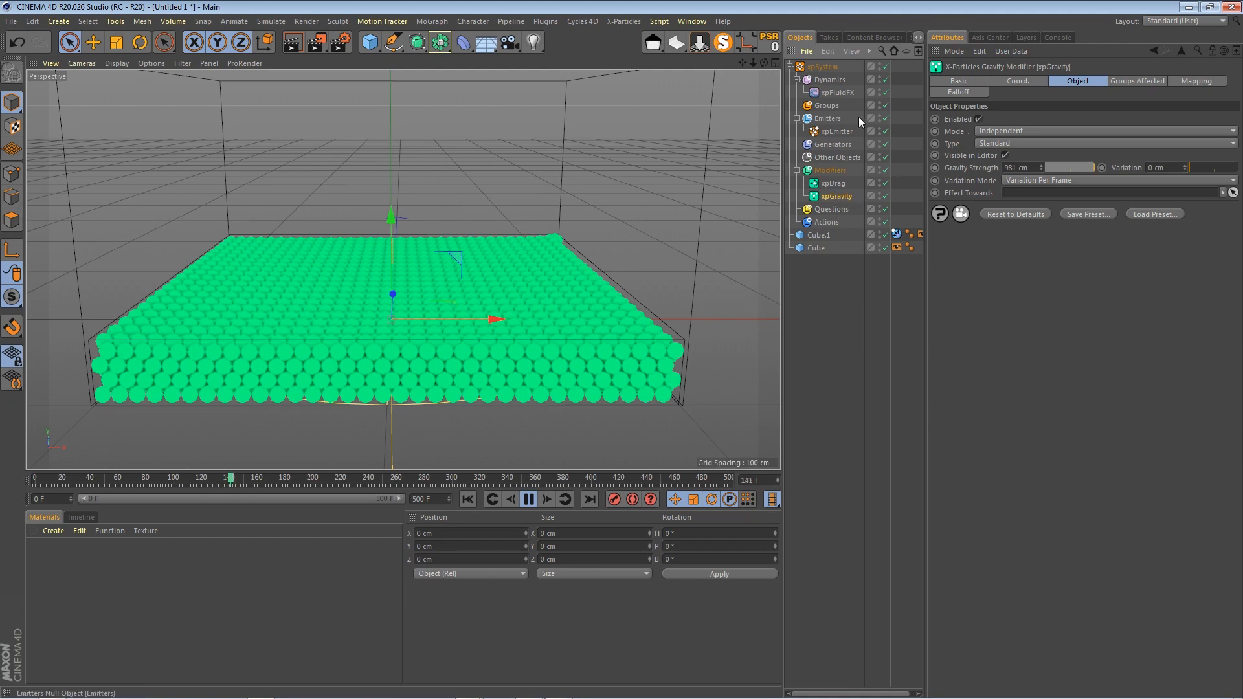
# Disable the xpEmitter, stop playback and return to the first frame
pyautogui.click(885, 131)
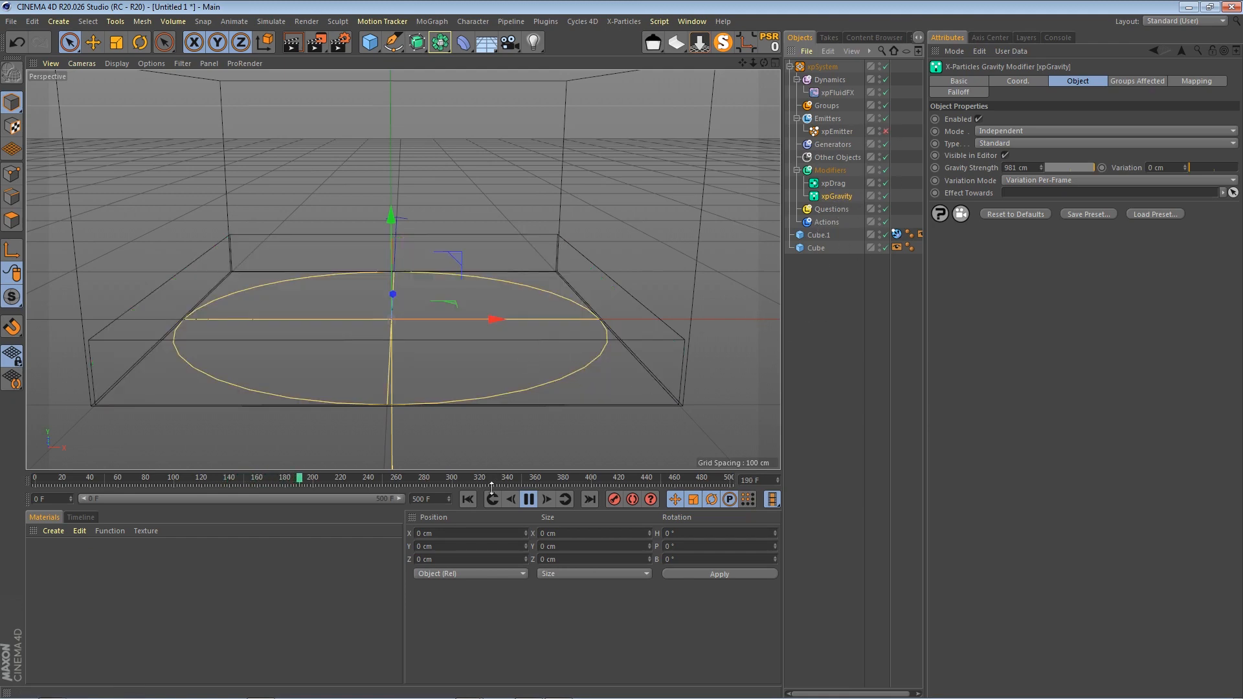
pyautogui.click(529, 499)
pyautogui.click(474, 497)
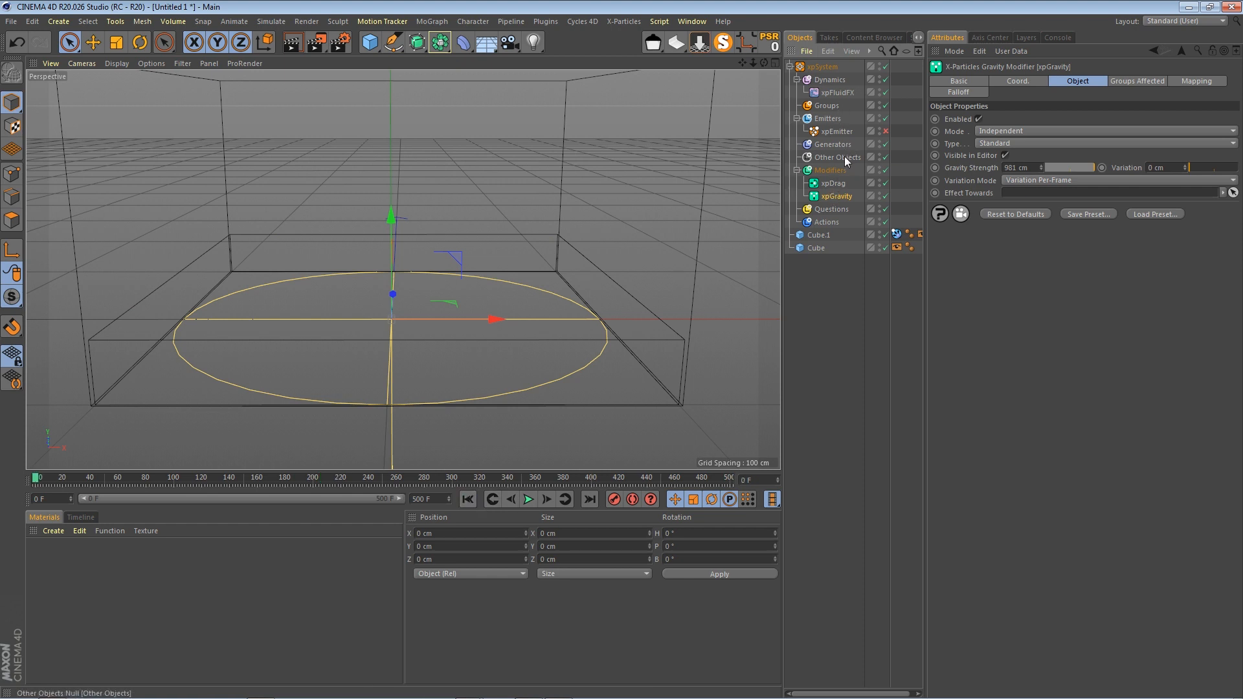
# Add a second emitter to the particle system and set its emitter plane to X+
pyautogui.click(827, 119)
pyautogui.click(969, 134)
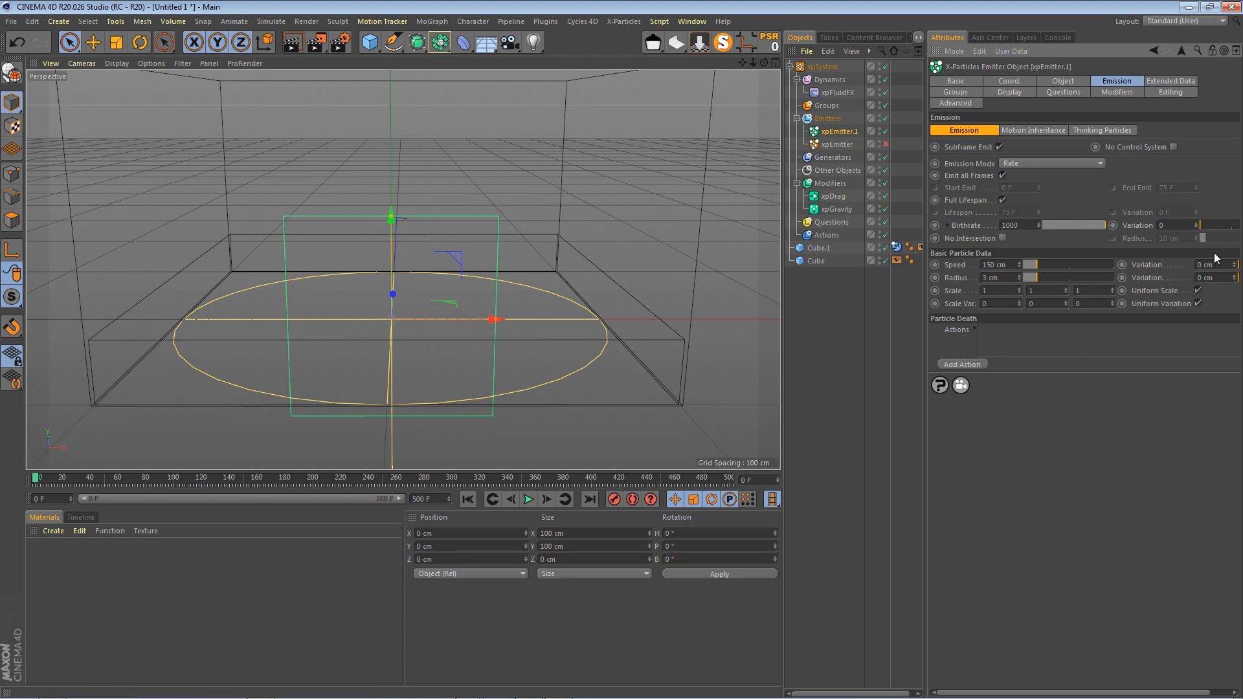
pyautogui.click(1062, 81)
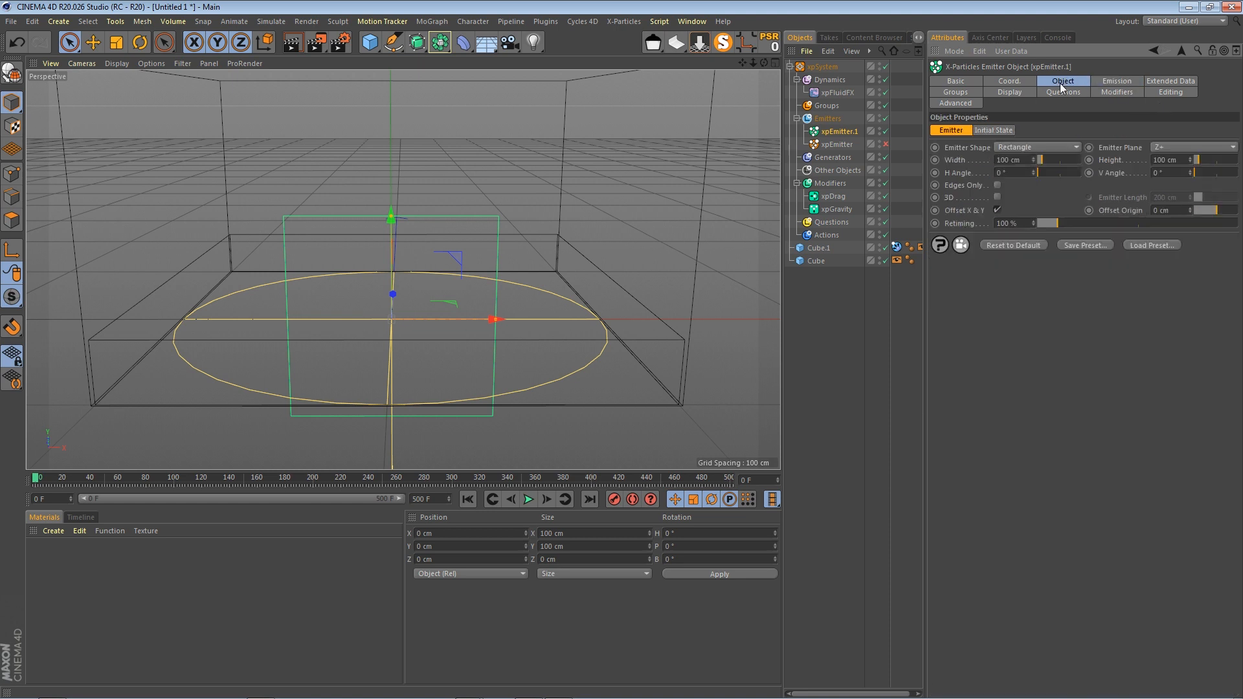
pyautogui.click(1194, 147)
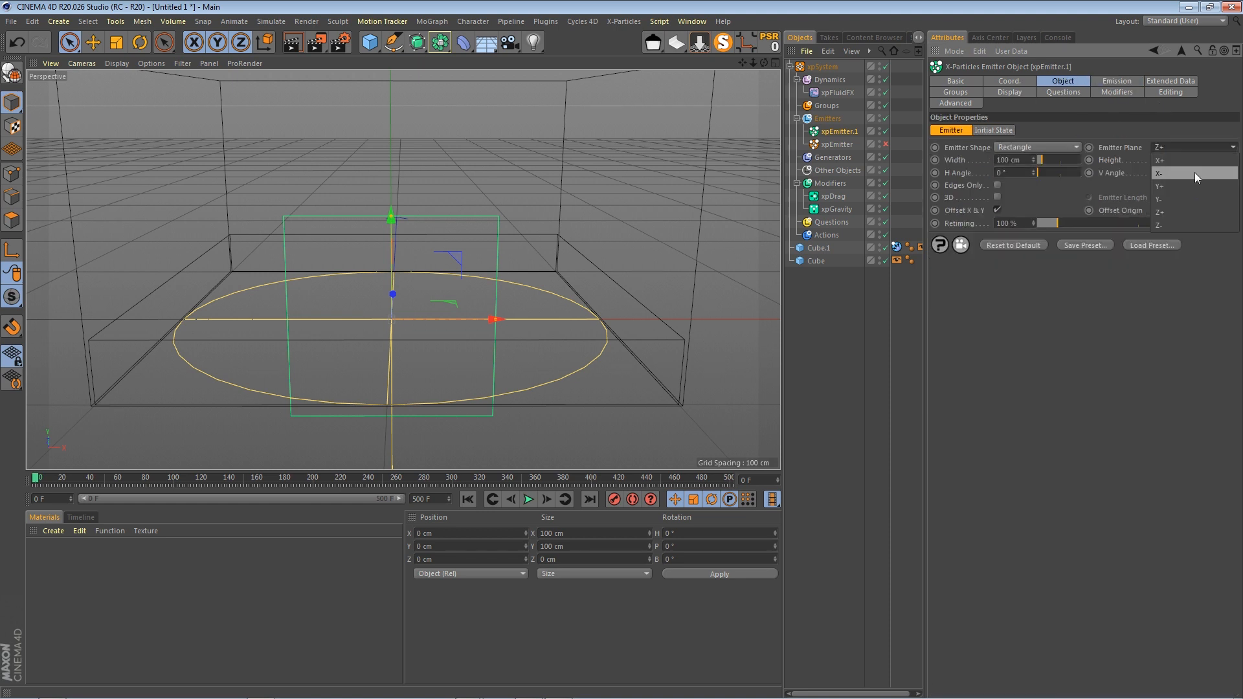
pyautogui.click(1194, 162)
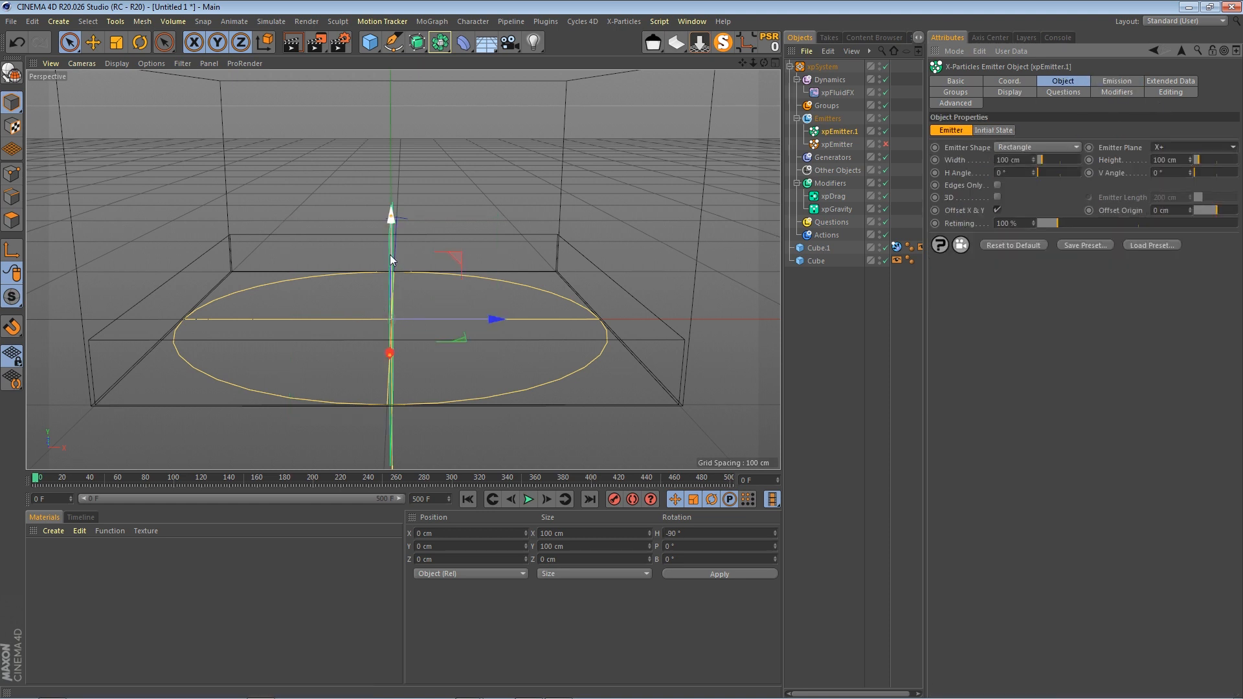
# Move the second emitter to about X -102 cm and Y 58 cm, and reduce its height to about 35 cm
pyautogui.moveTo(390, 241); pyautogui.dragTo(390, 97)
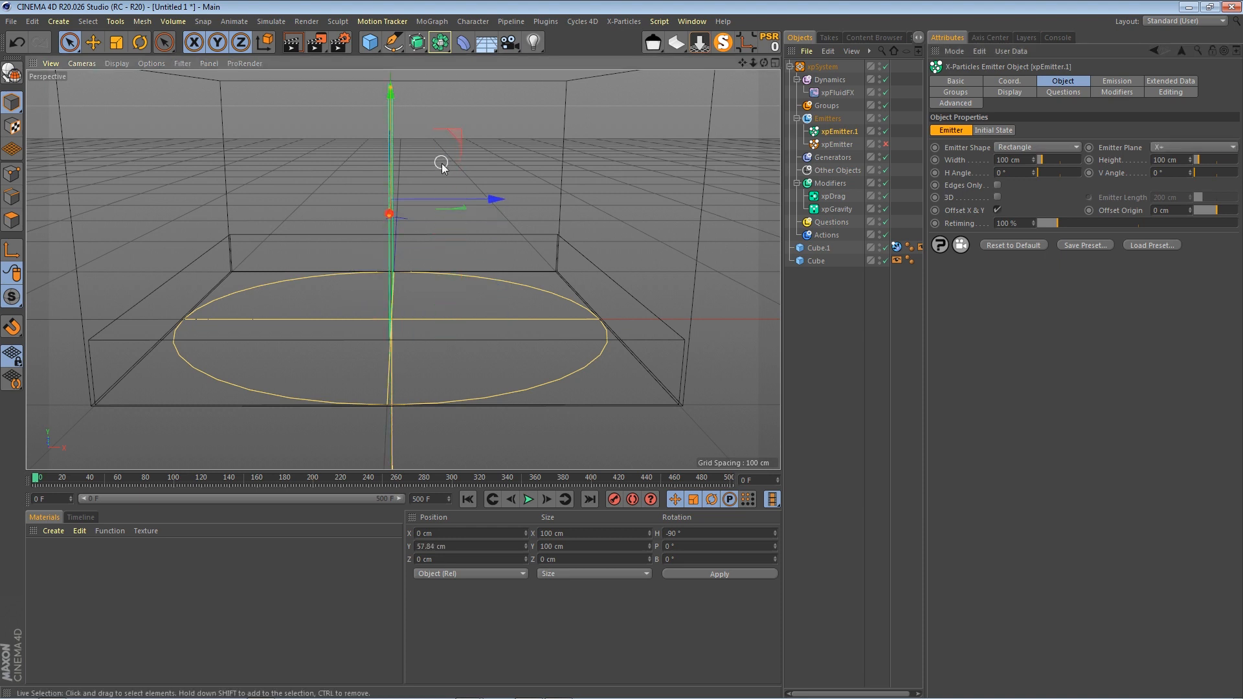
pyautogui.moveTo(492, 199); pyautogui.dragTo(269, 199)
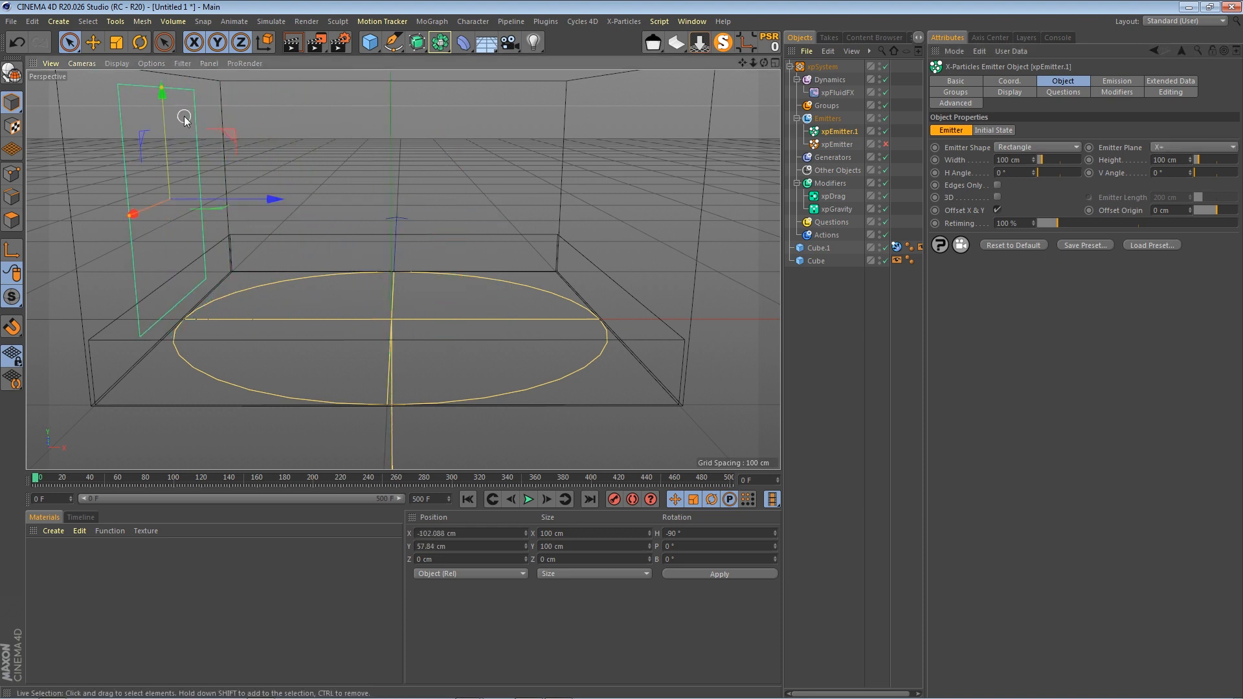
pyautogui.moveTo(163, 95); pyautogui.dragTo(168, 162)
# Set the second emitter's birthrate to 4
pyautogui.click(1127, 79)
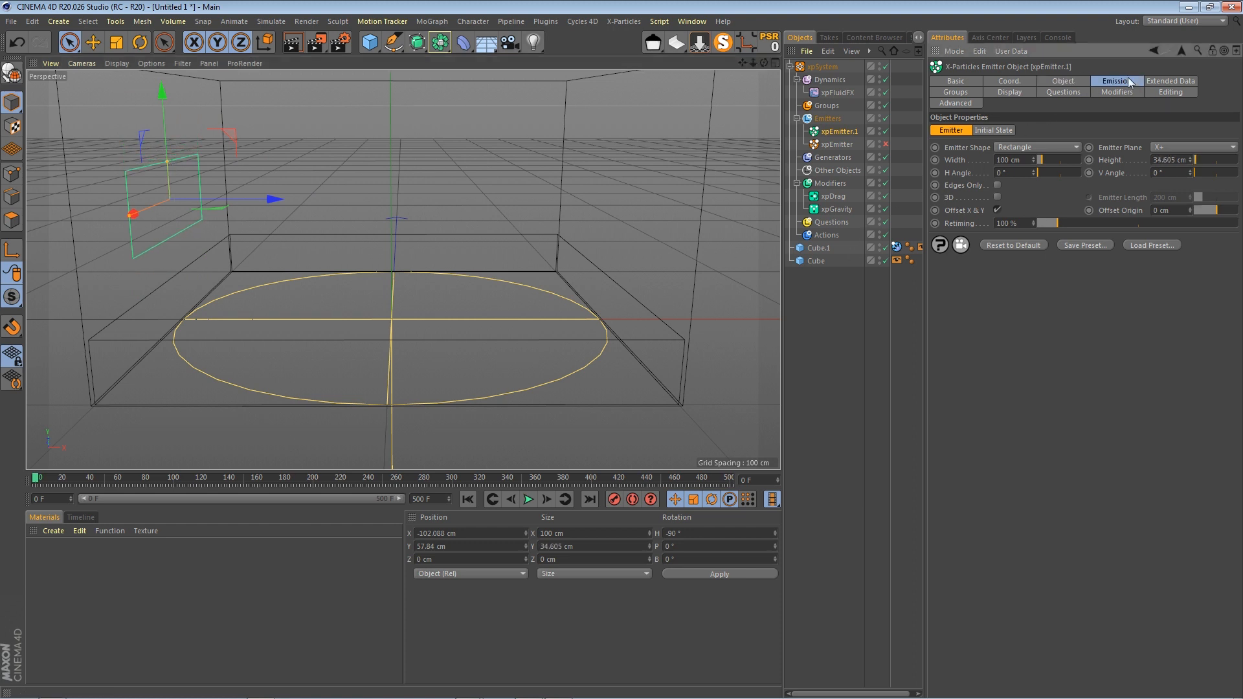
pyautogui.click(1022, 226)
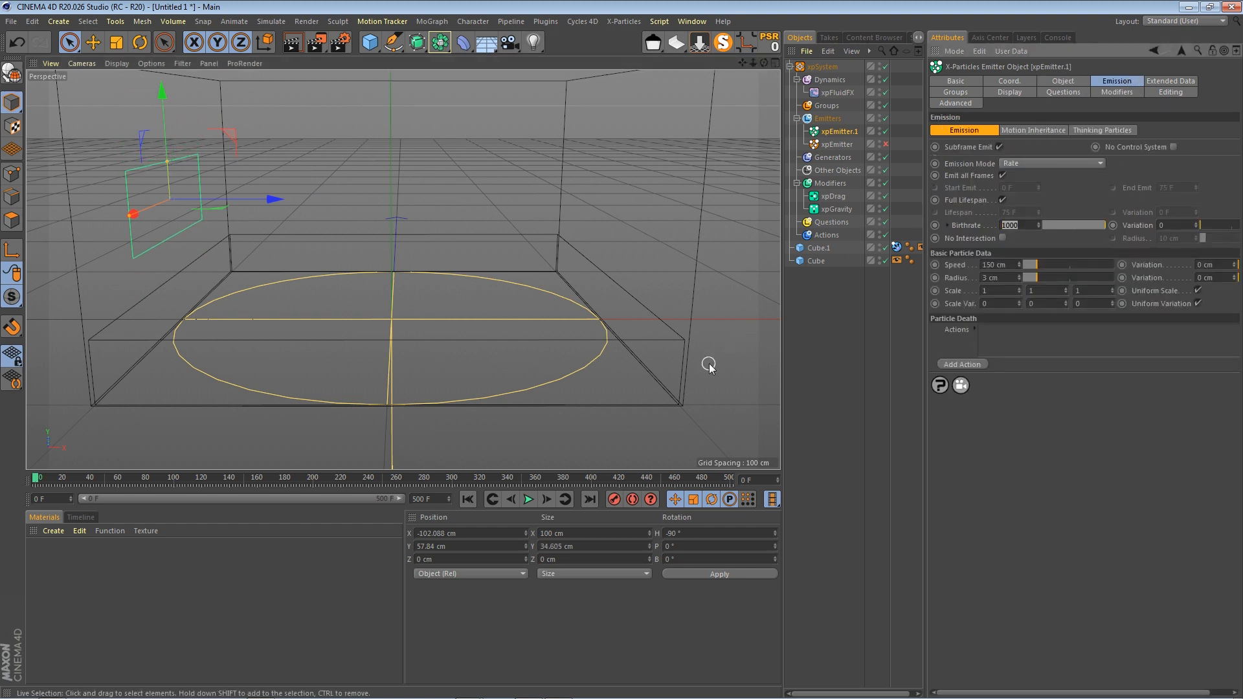
pyautogui.write('3')
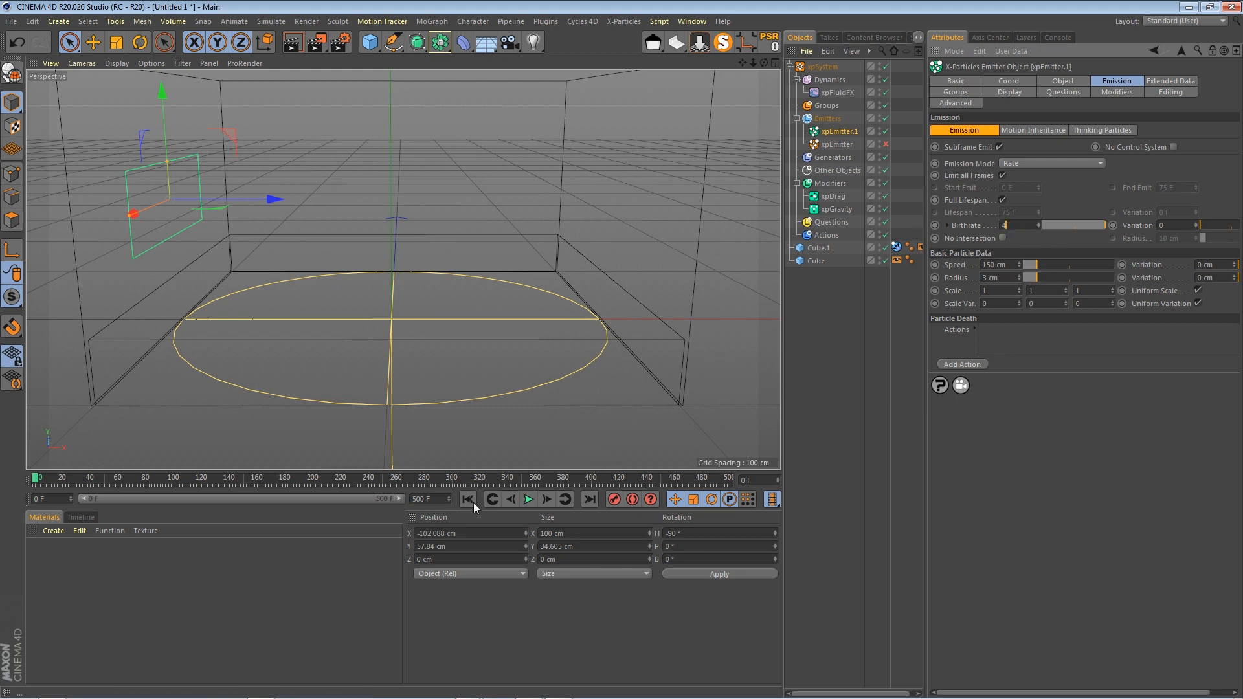
# Display the second emitter's particles as Circle (Filled) and set their particle color to blue
pyautogui.click(1008, 91)
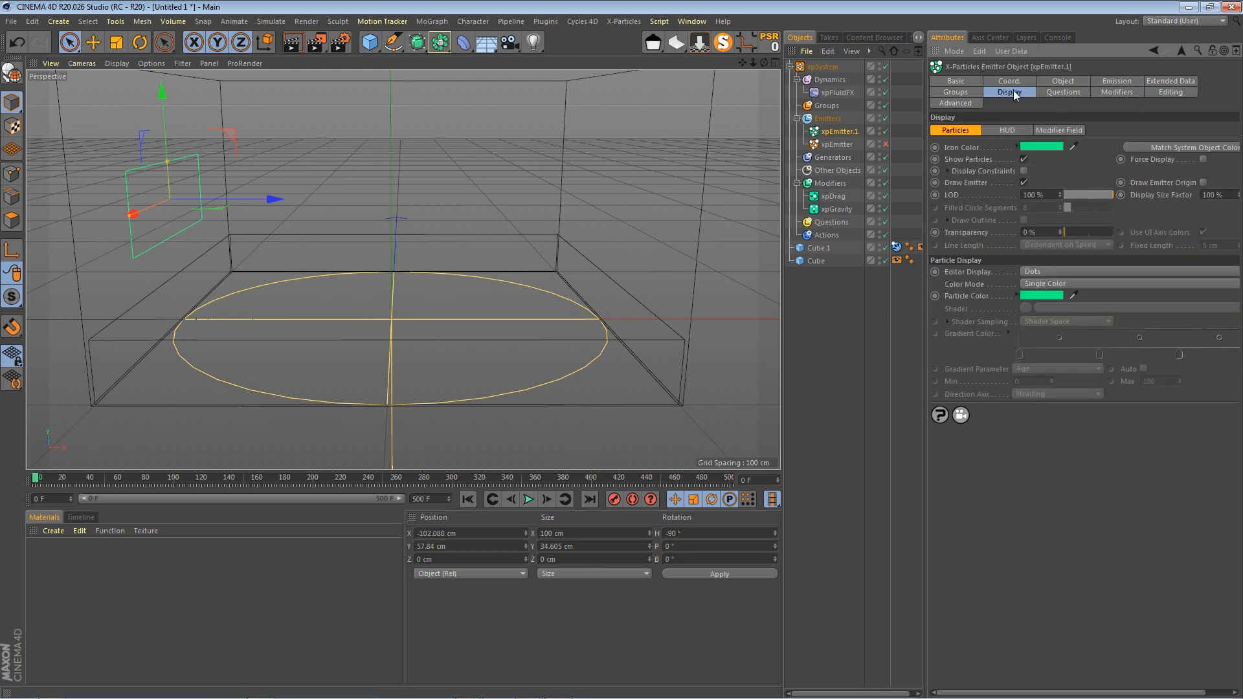
pyautogui.click(1044, 272)
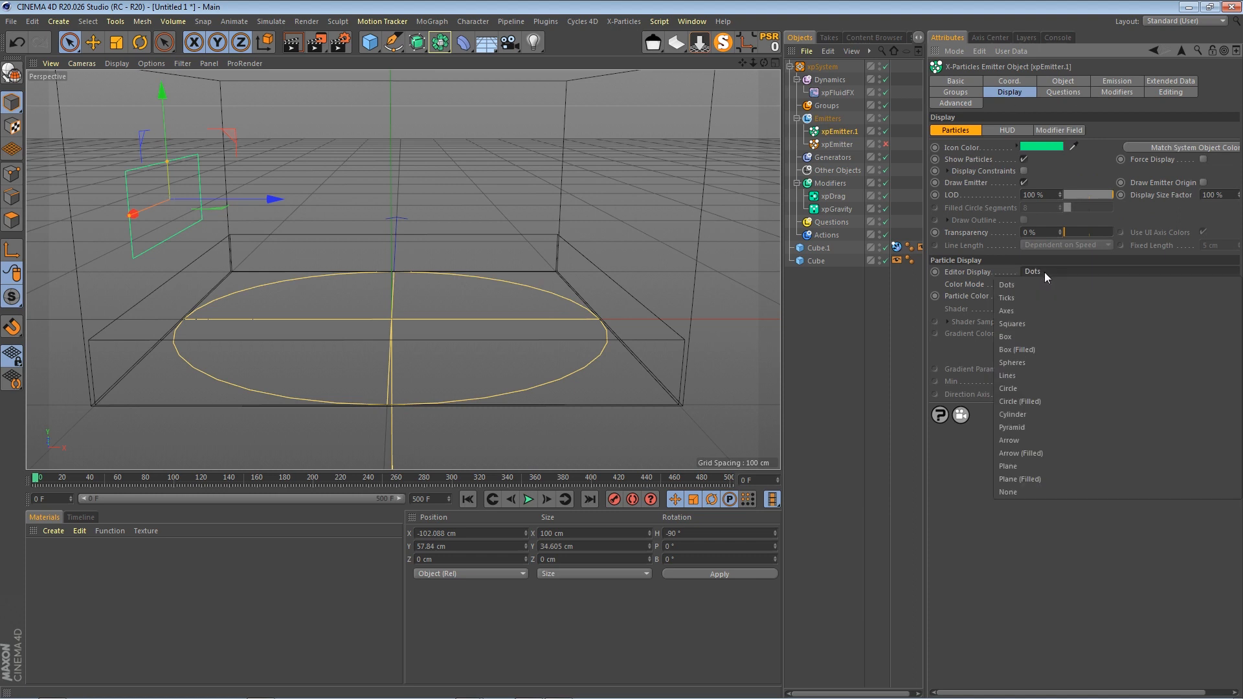
pyautogui.click(1031, 399)
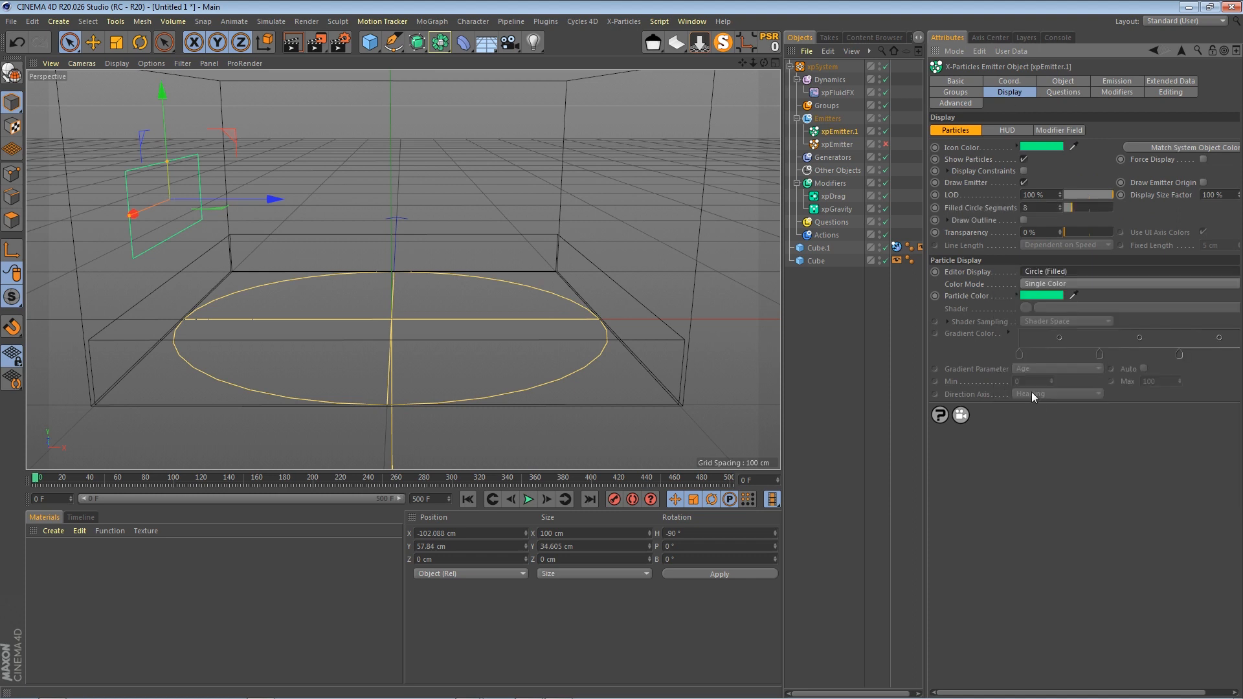
pyautogui.click(1053, 299)
pyautogui.click(1111, 306)
pyautogui.click(1035, 344)
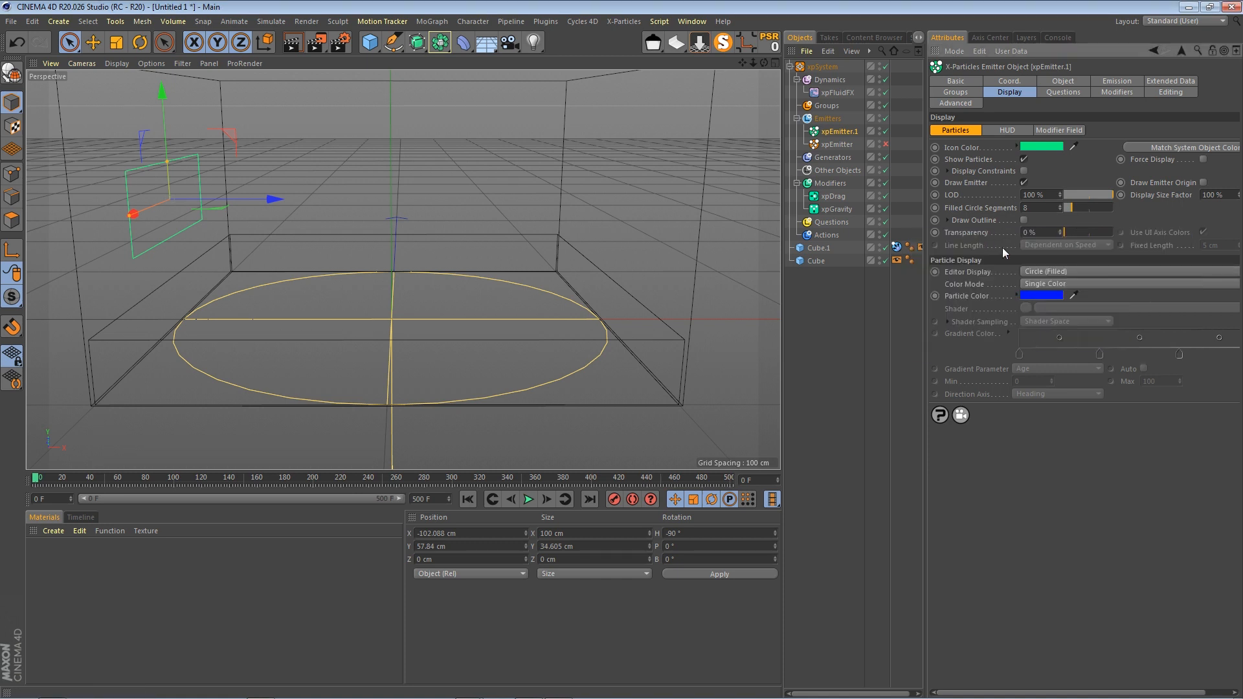
# Play the simulation, disable xpDrag and replay from the first frame to compare the particles' fall
pyautogui.click(529, 501)
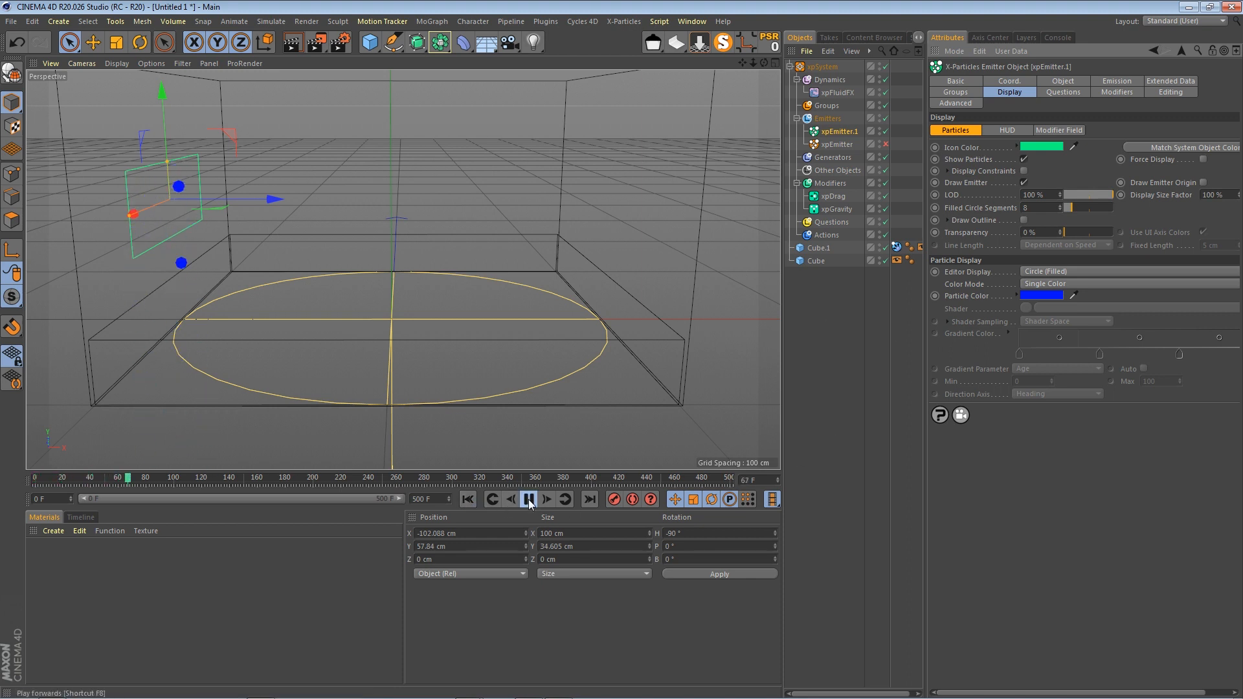
pyautogui.click(528, 499)
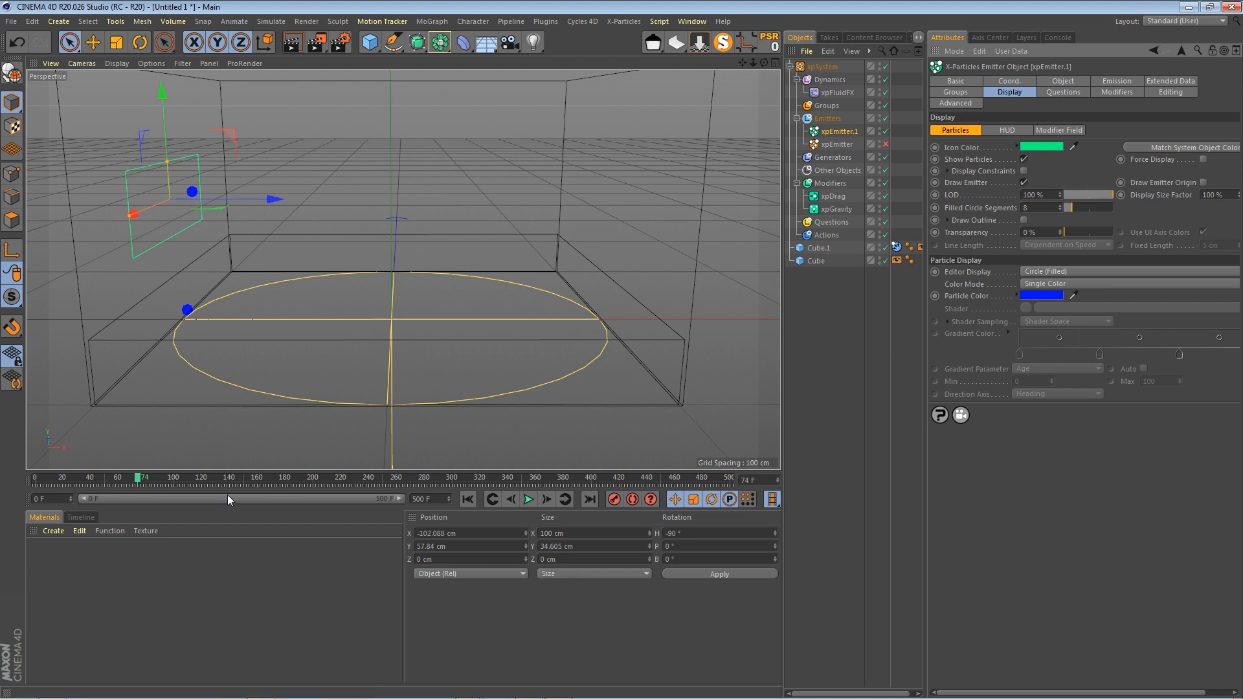
pyautogui.click(885, 195)
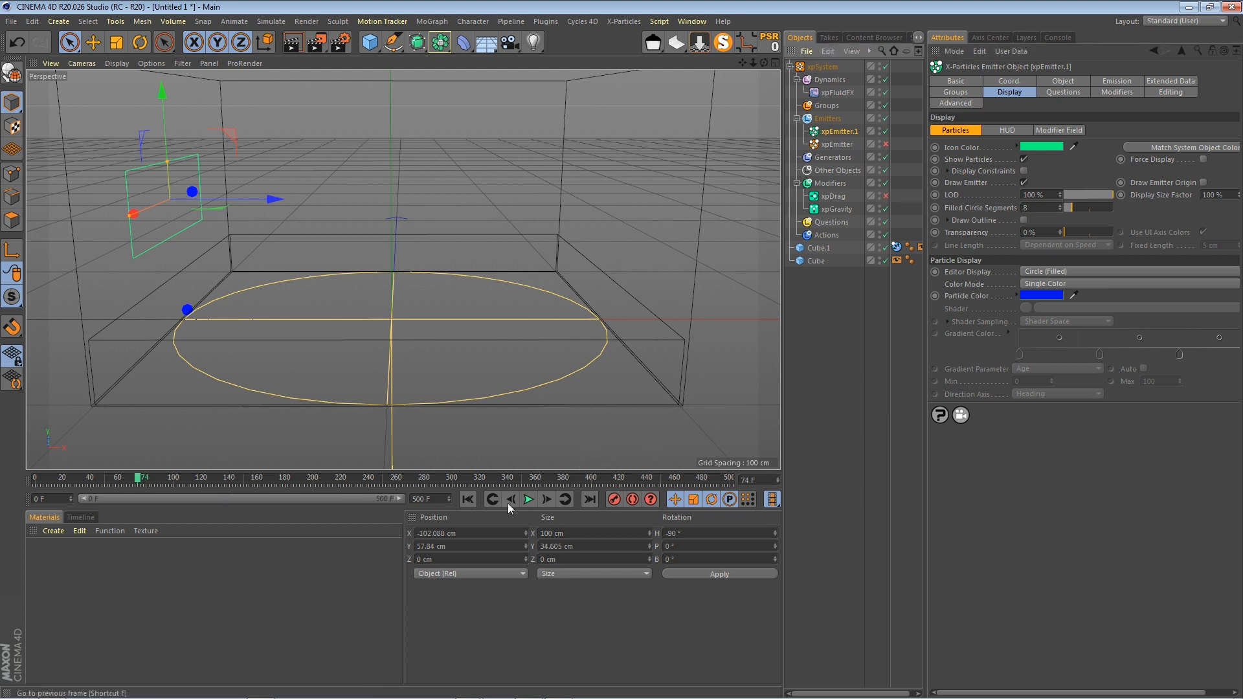
pyautogui.click(468, 499)
pyautogui.click(529, 499)
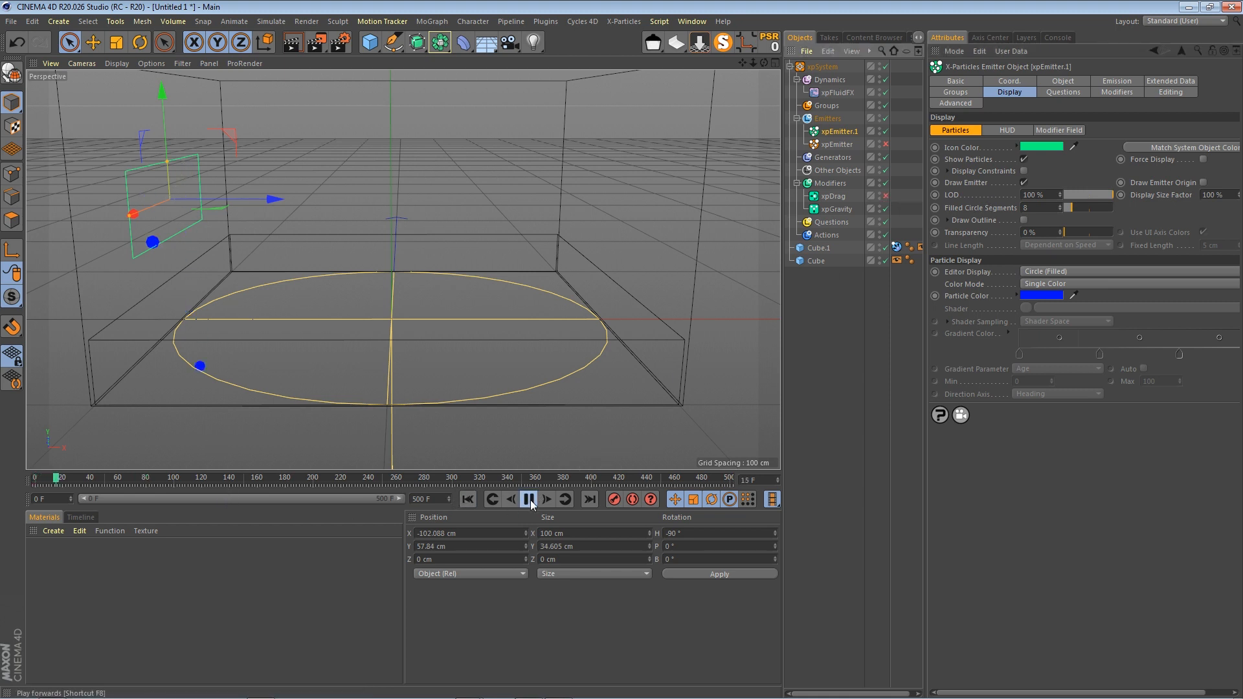
pyautogui.click(528, 499)
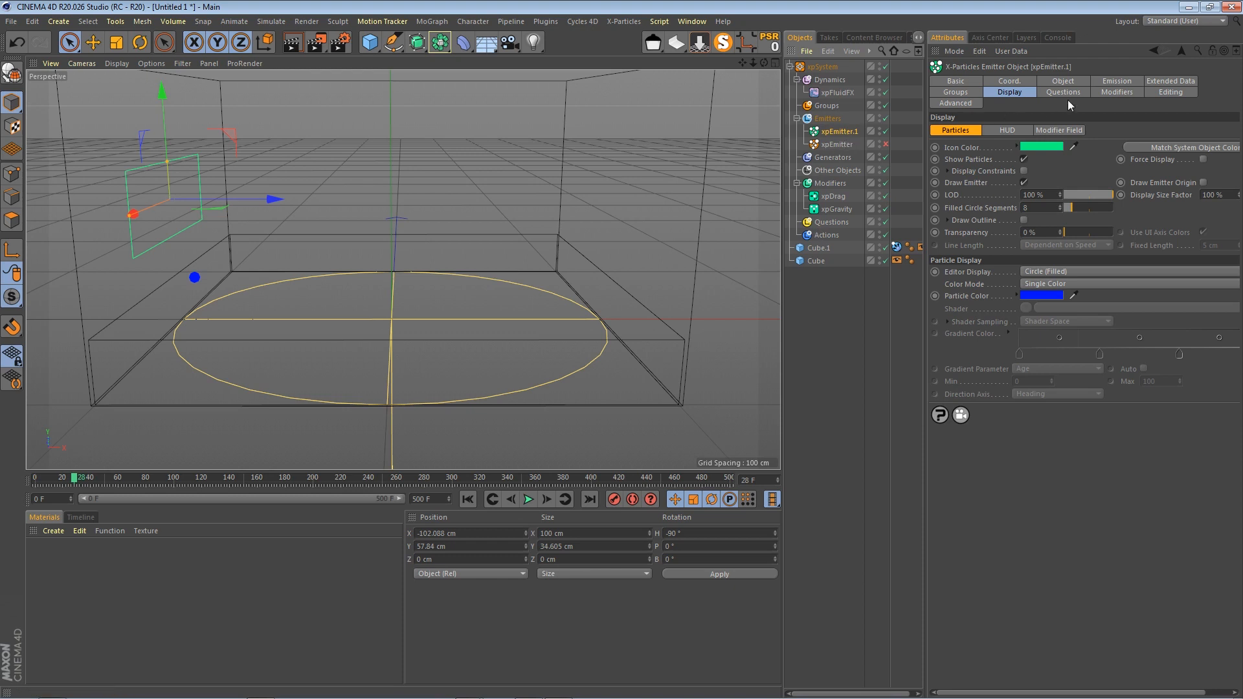
# Exclude xpFluidFX and xpDrag from the second emitter's particle modifiers and replay the simulation from the first frame
pyautogui.click(1181, 82)
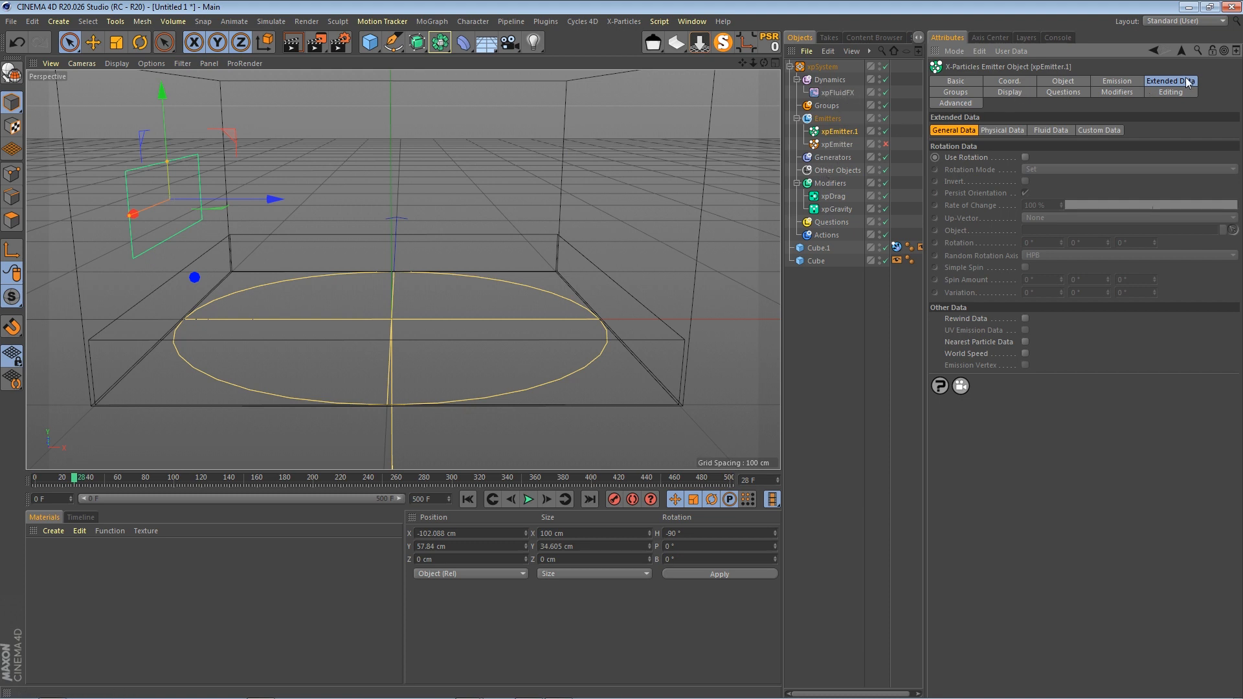
pyautogui.click(1118, 92)
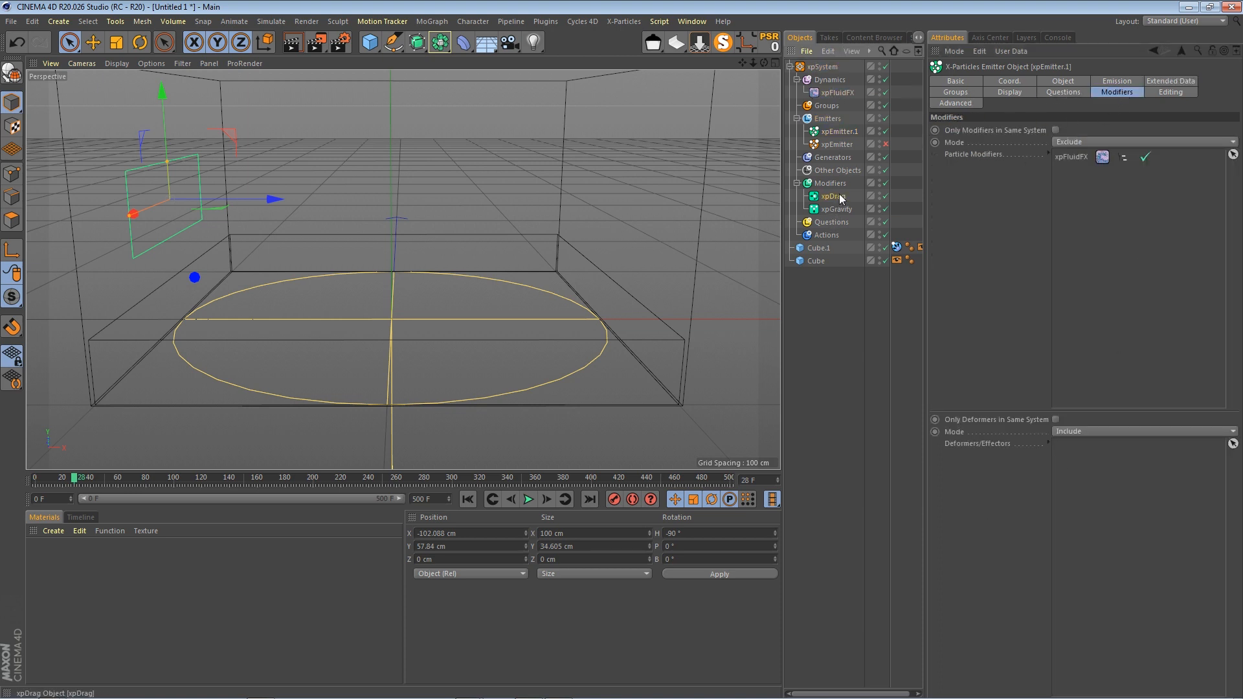
pyautogui.moveTo(837, 195); pyautogui.dragTo(1139, 281)
pyautogui.click(467, 499)
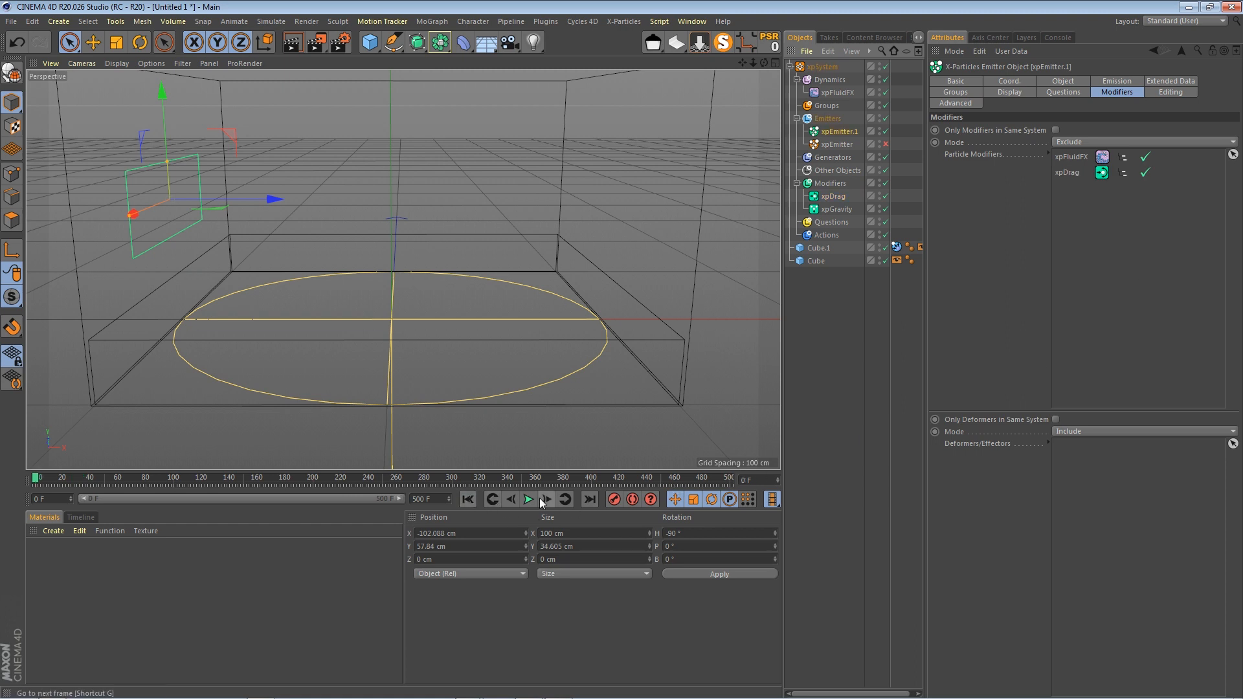
pyautogui.click(529, 499)
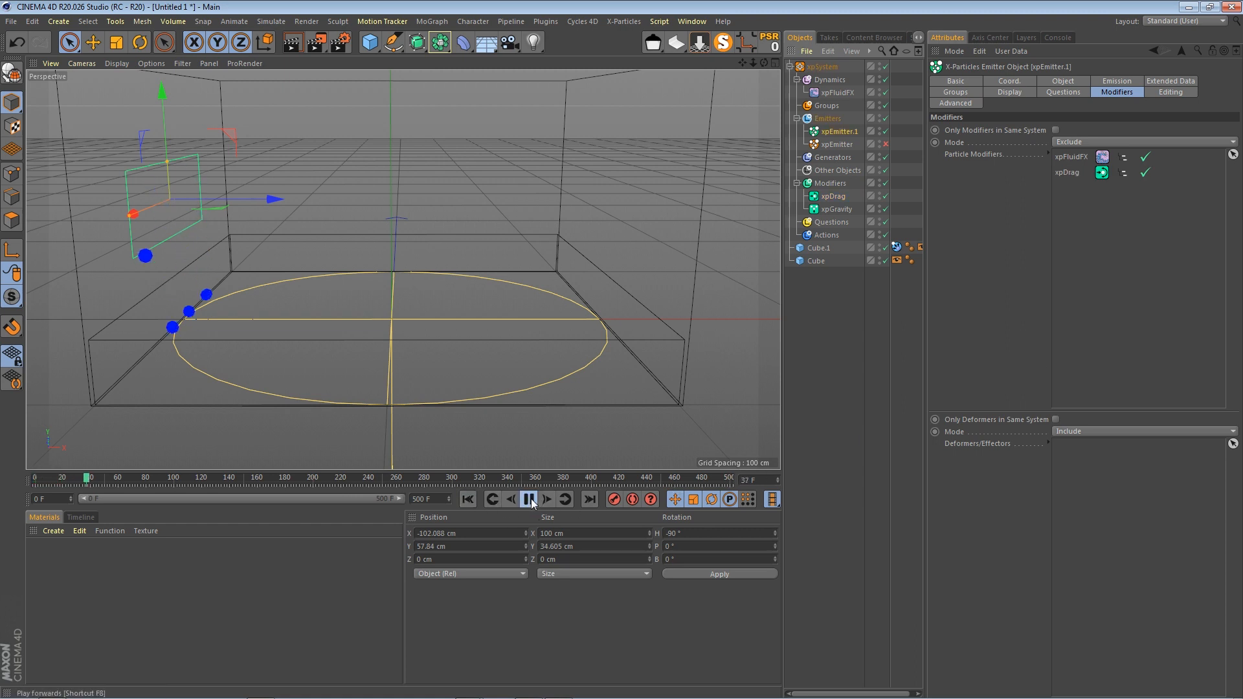
pyautogui.click(529, 500)
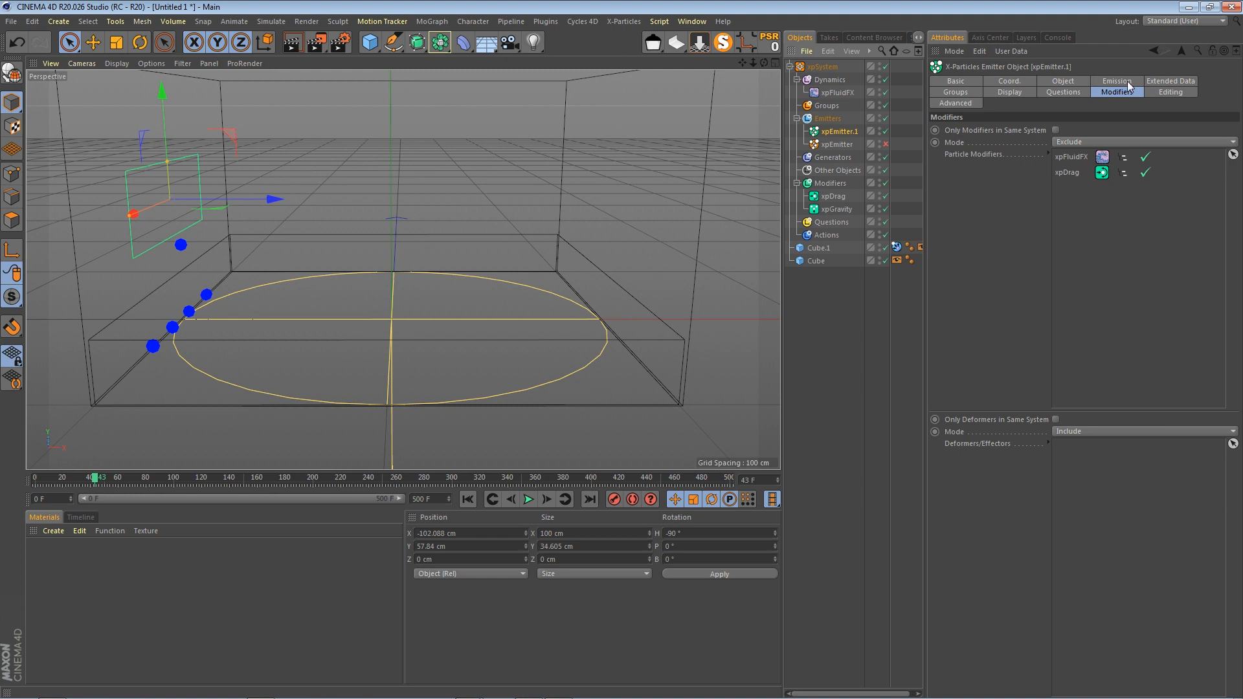
# Raise the second emitter's particle speed to about 409 cm and replay the simulation from the first frame
pyautogui.click(1125, 81)
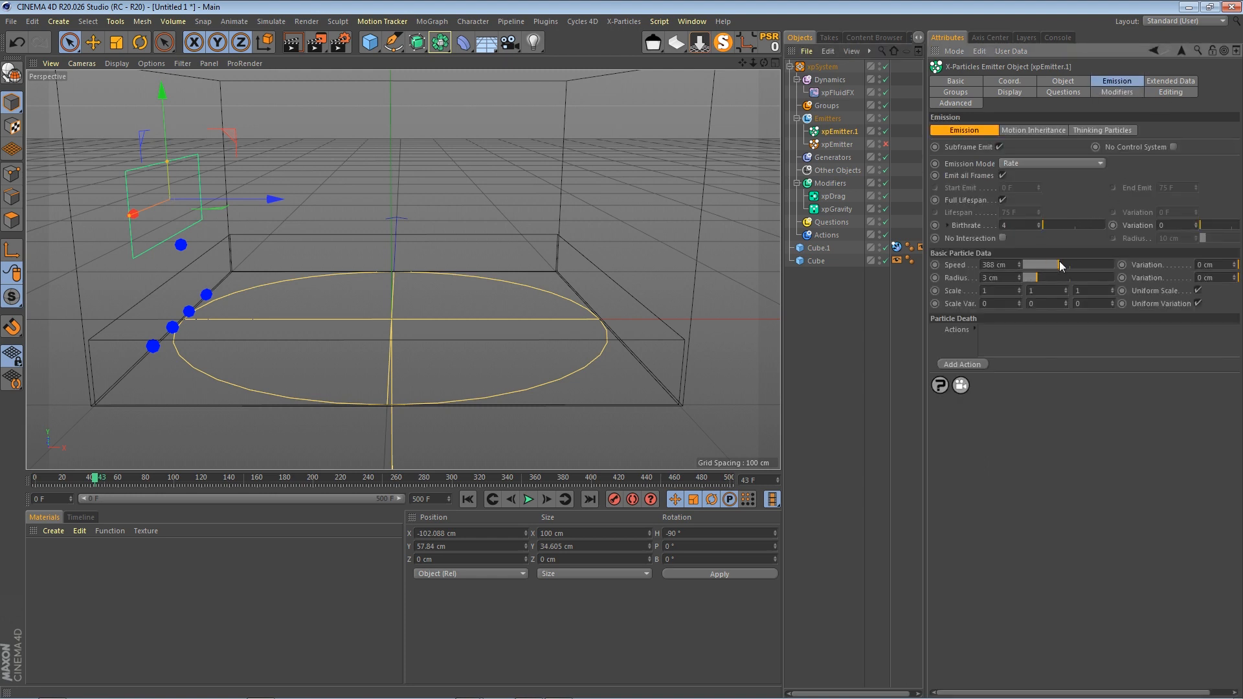
pyautogui.moveTo(1062, 266); pyautogui.dragTo(1064, 265)
pyautogui.click(467, 499)
pyautogui.click(529, 500)
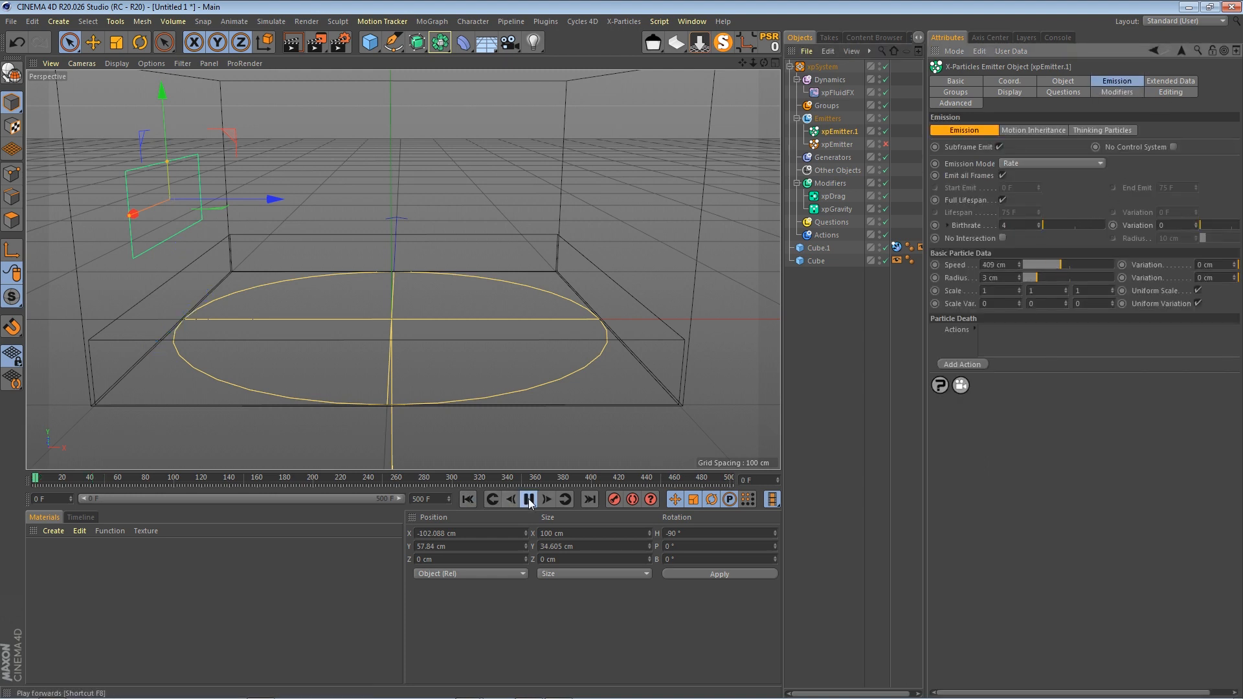
pyautogui.click(530, 500)
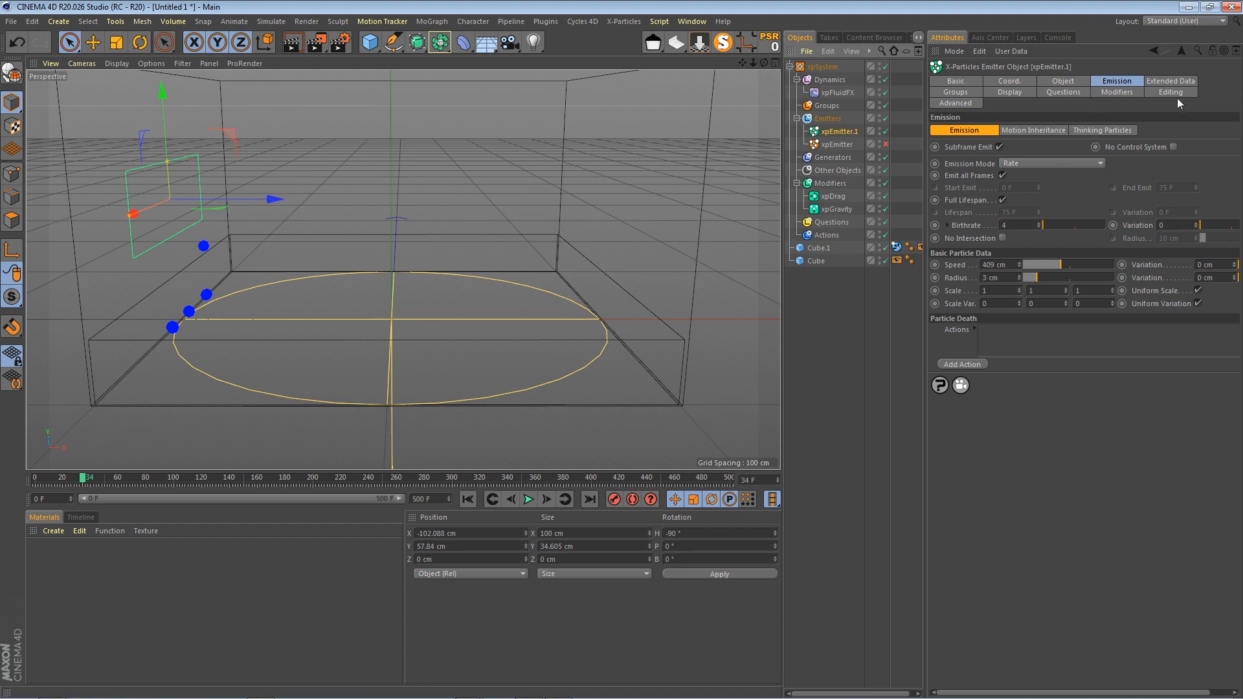
# Set the second emitter's particle speed to 1000 cm and replay the simulation from the first frame
pyautogui.click(1124, 91)
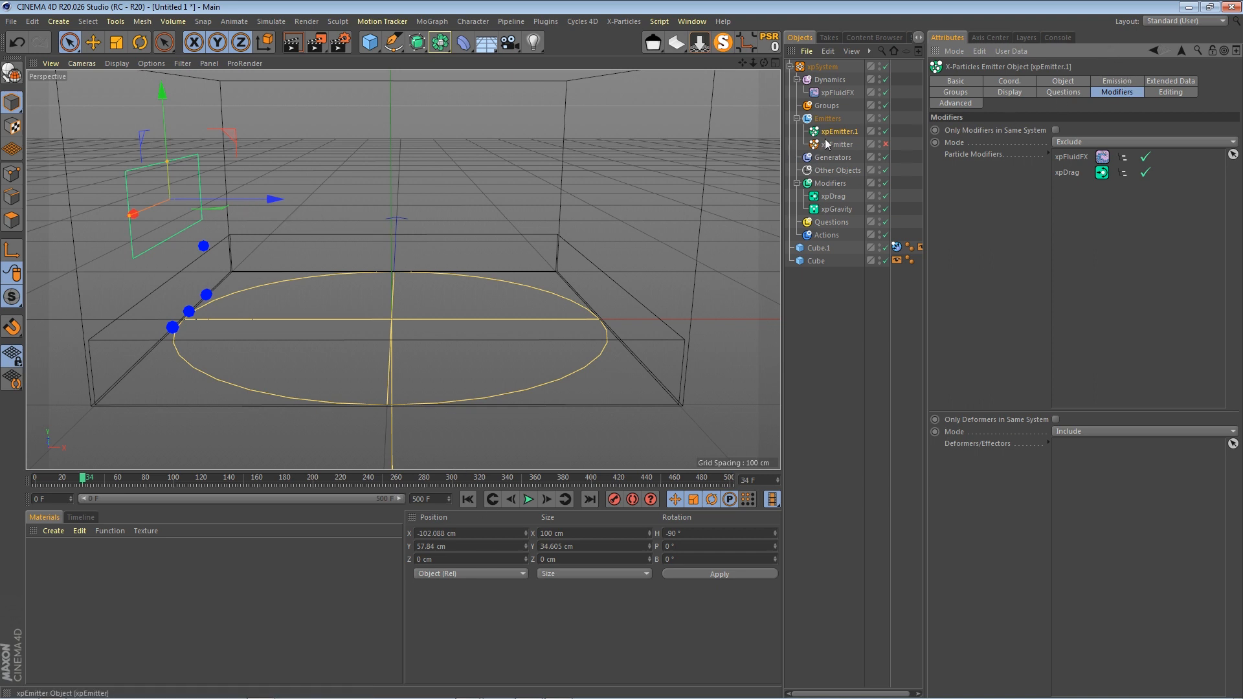
pyautogui.click(1170, 81)
pyautogui.click(1116, 81)
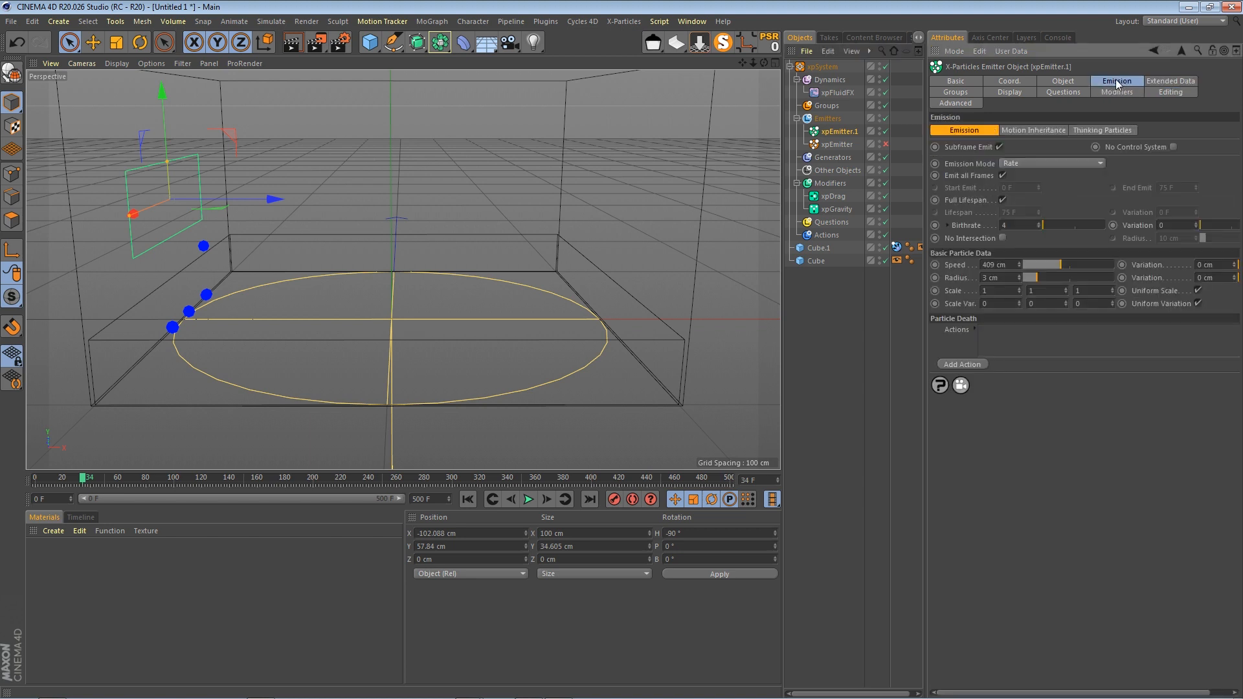
pyautogui.moveTo(1062, 264); pyautogui.dragTo(1152, 272)
pyautogui.click(466, 499)
pyautogui.click(528, 499)
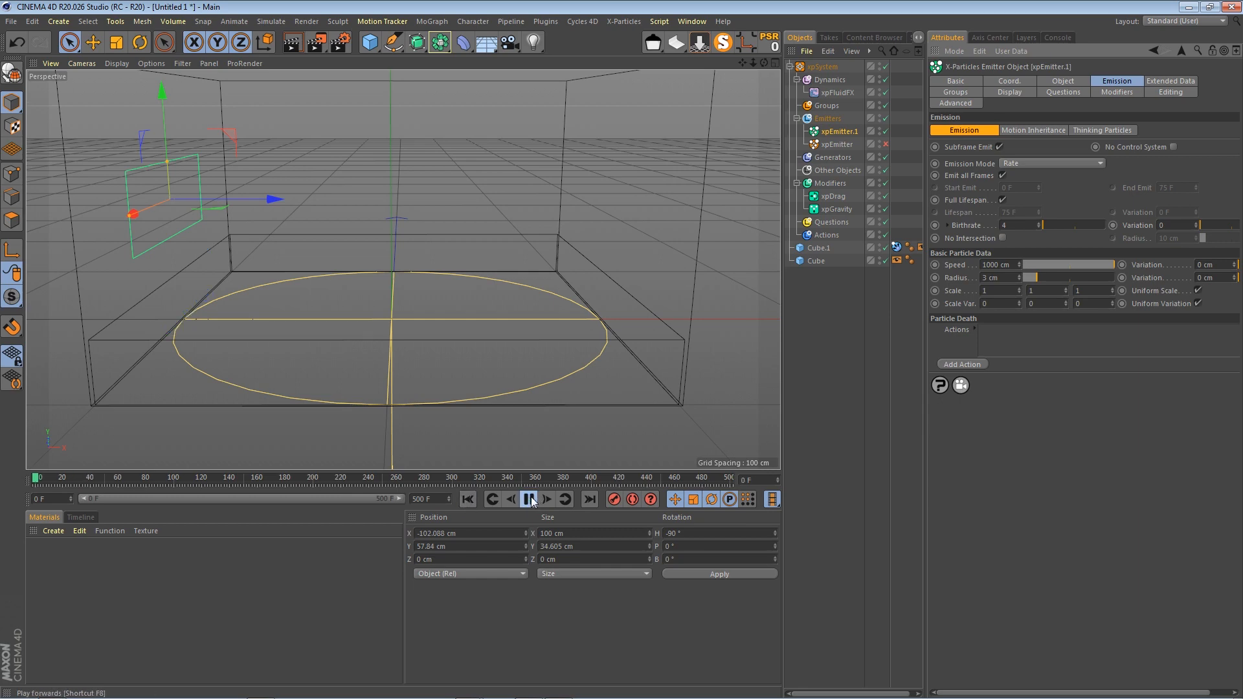
pyautogui.click(529, 500)
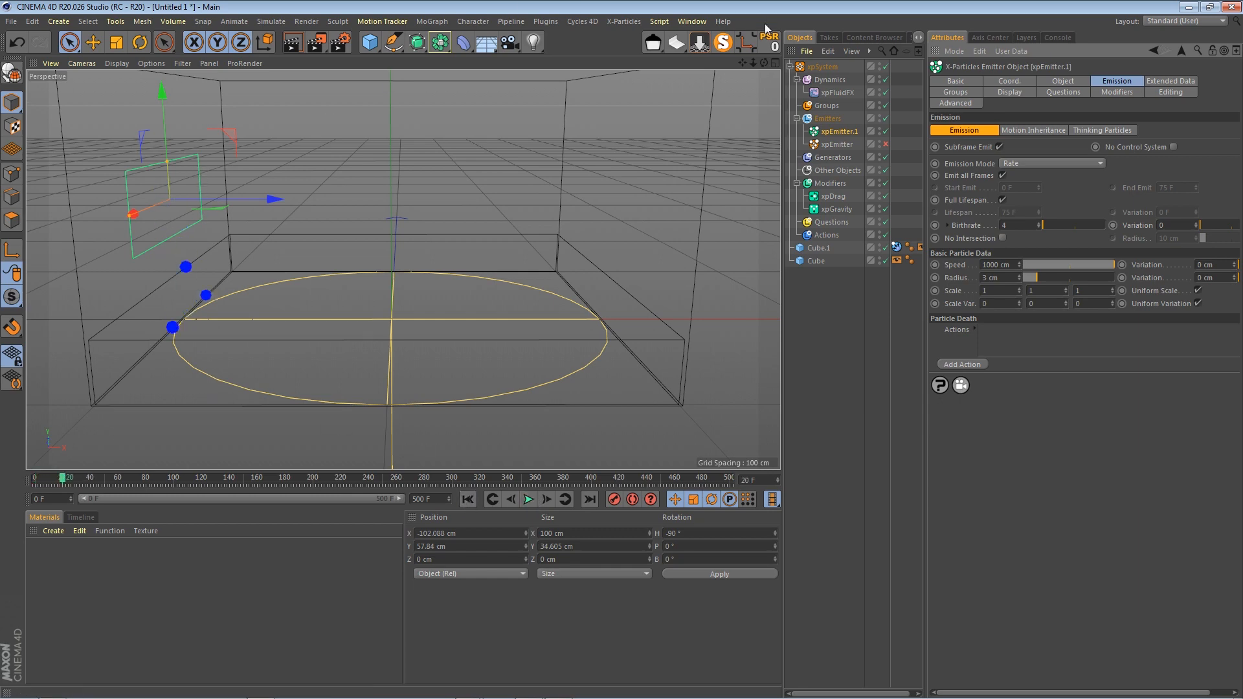
pyautogui.moveTo(763, 63)
pyautogui.mouseDown()
pyautogui.moveTo(779, 45)
pyautogui.moveTo(777, 58)
pyautogui.mouseUp()
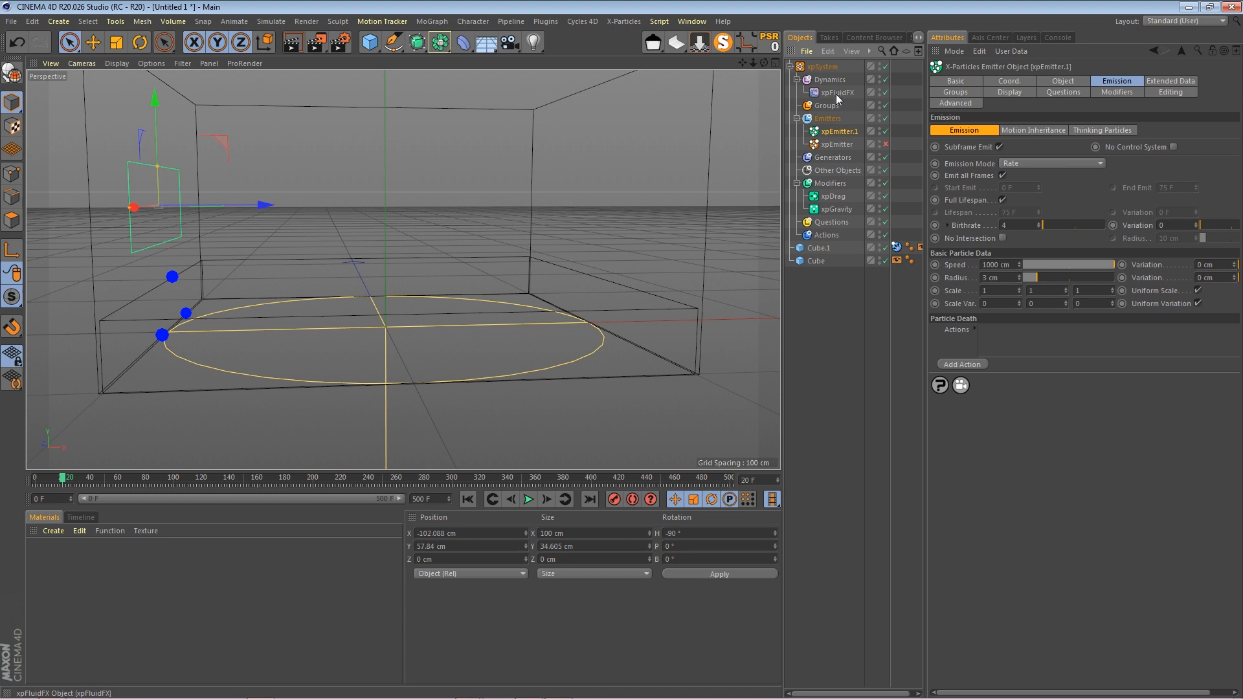
# Disable xpFluidFX and xpGravity, play the simulation from the start and return to the first frame
pyautogui.click(886, 93)
pyautogui.click(838, 209)
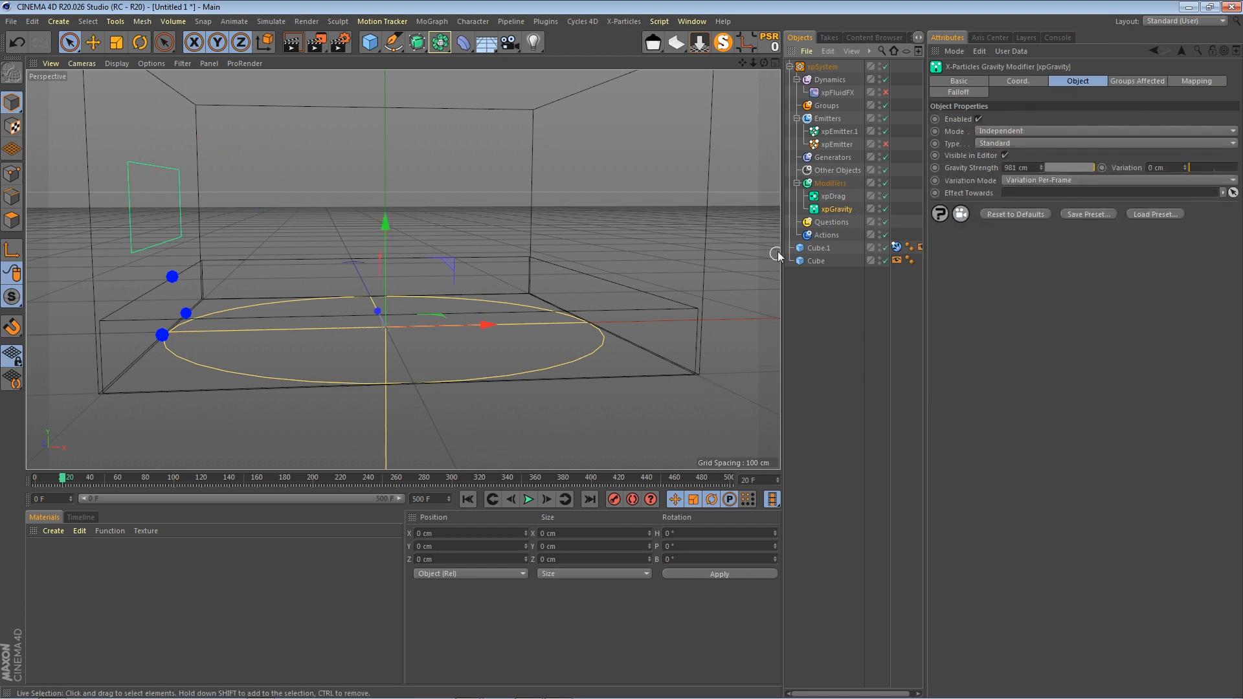
pyautogui.click(885, 209)
pyautogui.click(467, 499)
pyautogui.click(528, 499)
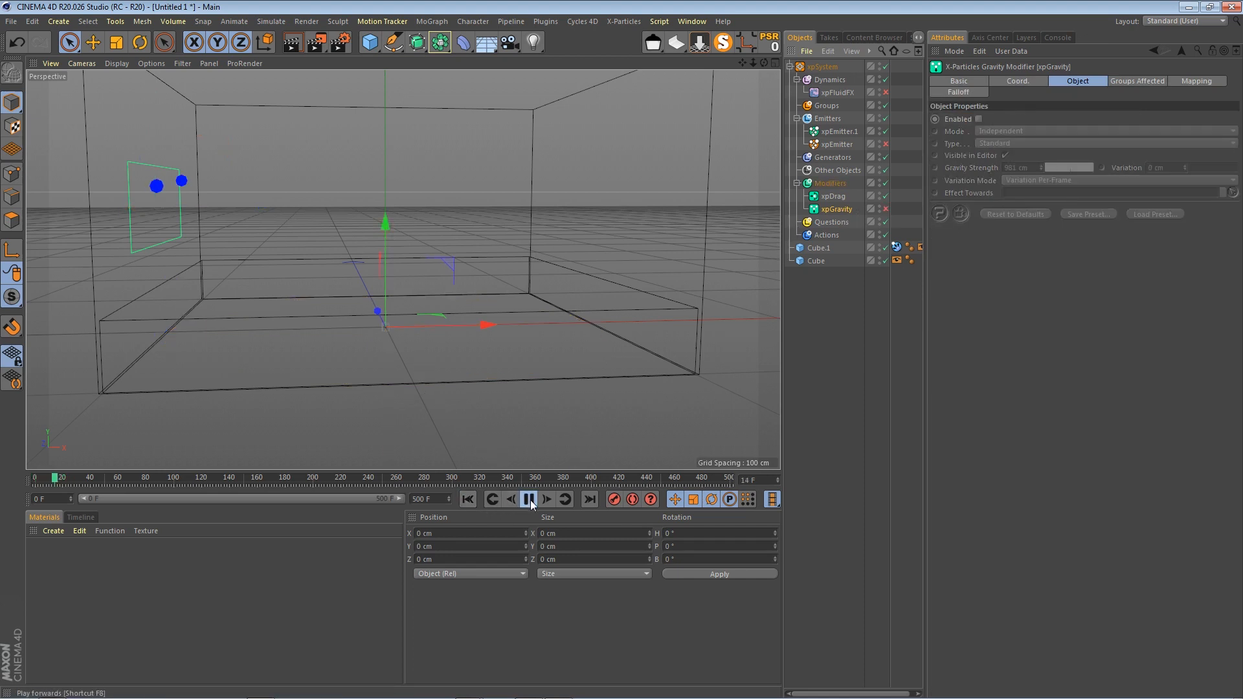
pyautogui.click(467, 499)
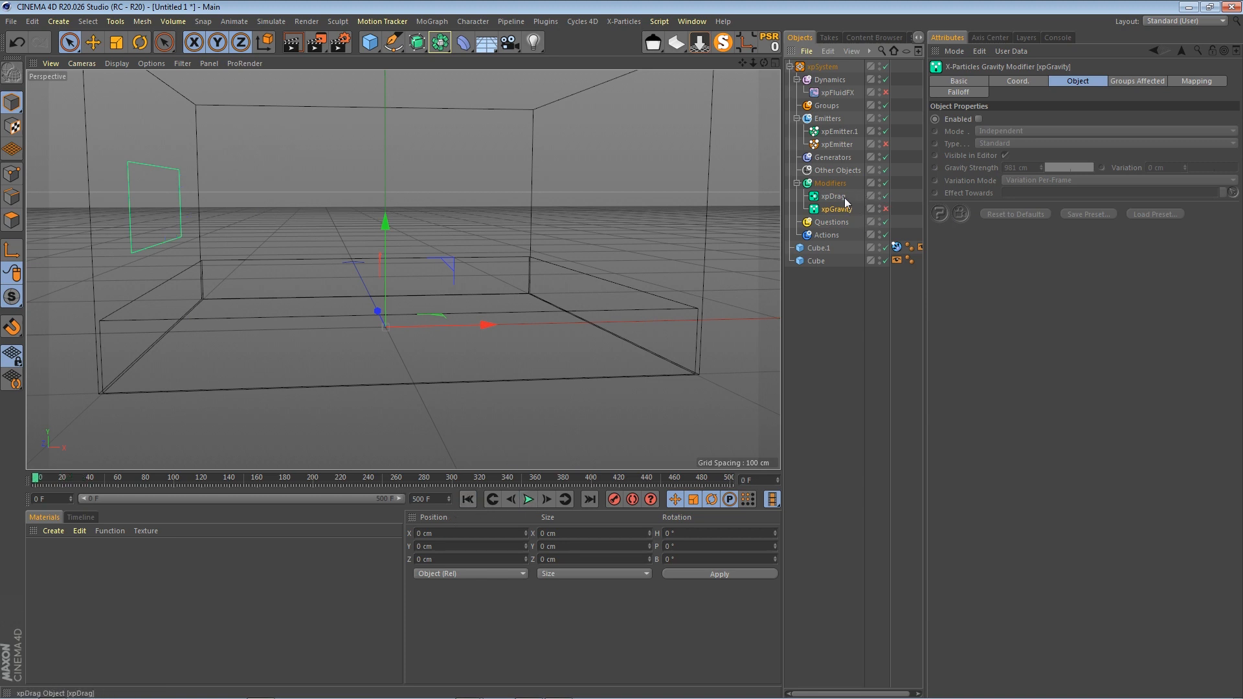
# Re-enable xpGravity, exclude it from the second emitter's particle modifiers and play the simulation
pyautogui.click(841, 130)
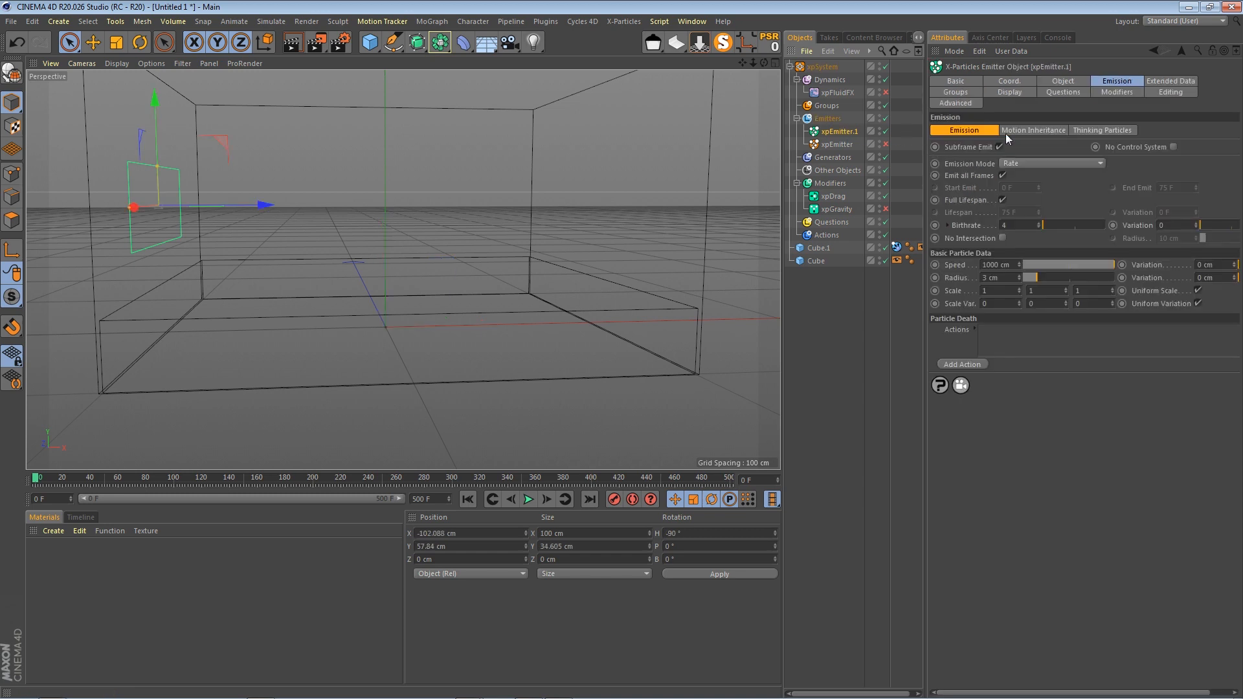
pyautogui.click(1170, 81)
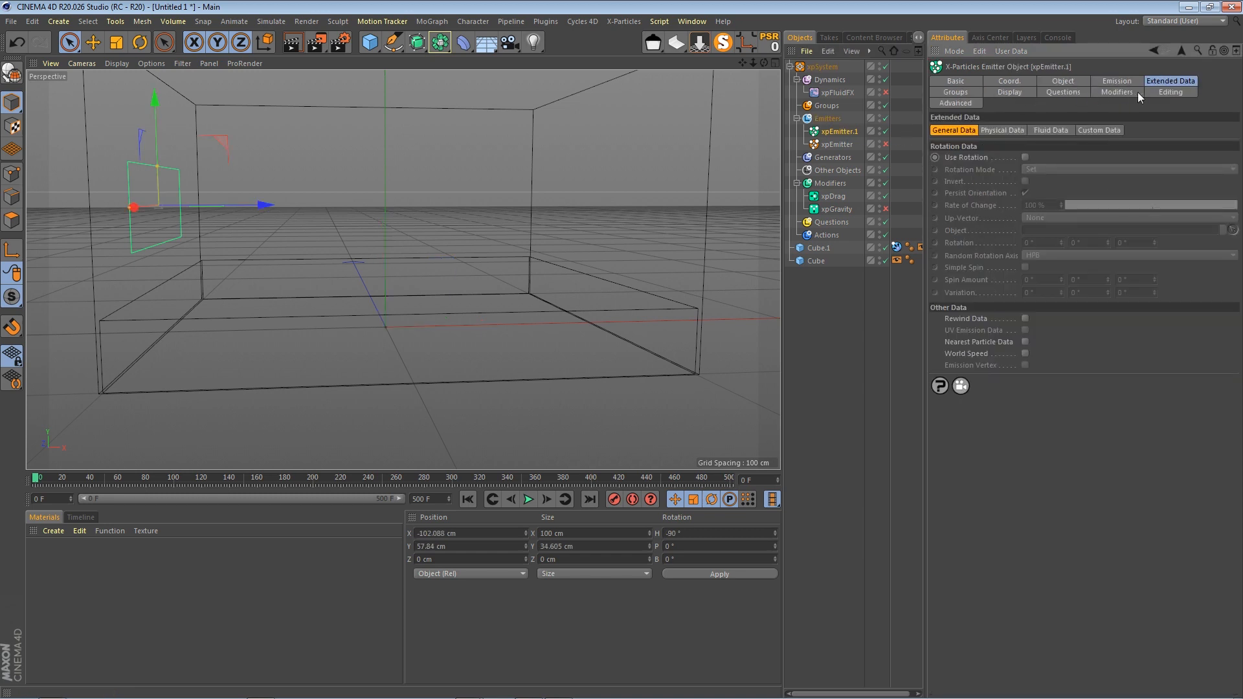
pyautogui.click(1120, 91)
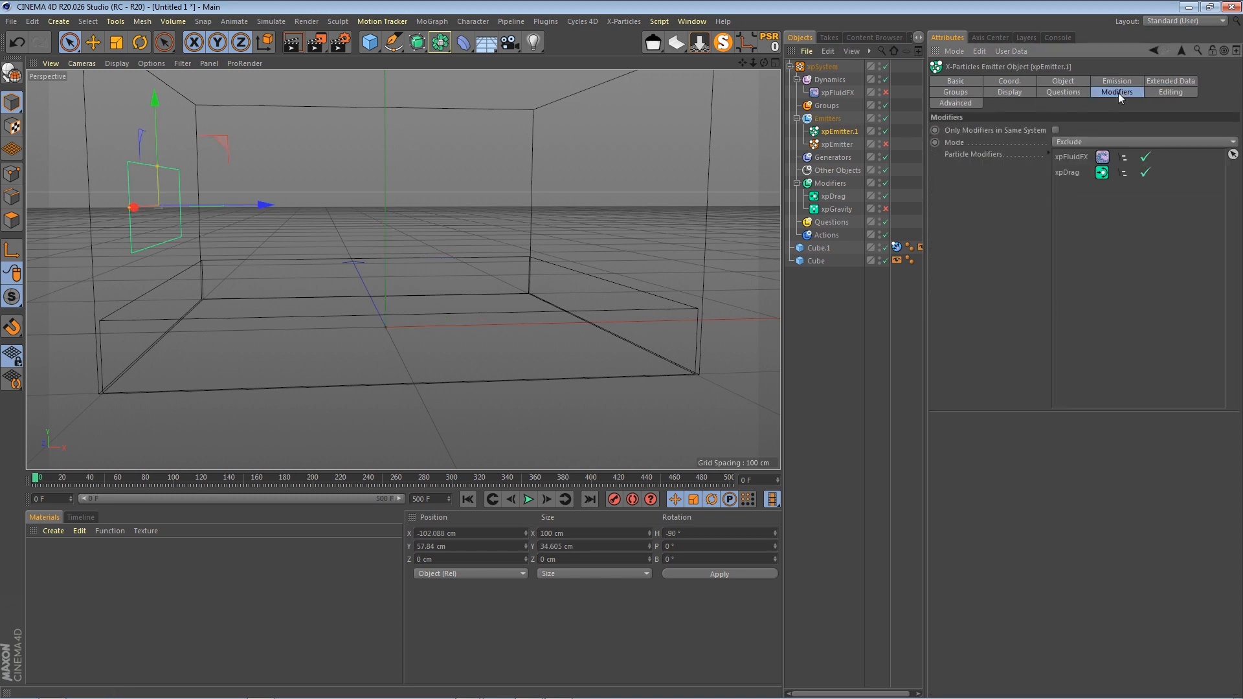
pyautogui.click(1075, 157)
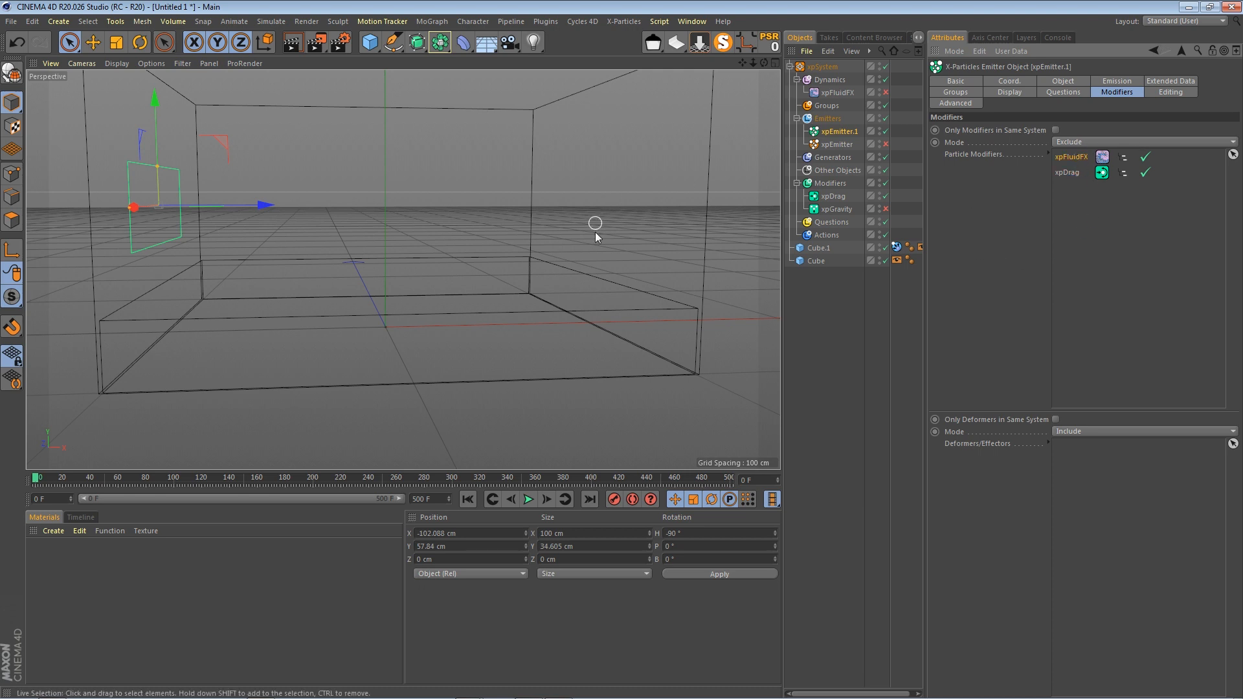
pyautogui.click(886, 208)
pyautogui.moveTo(1084, 216); pyautogui.dragTo(1082, 207)
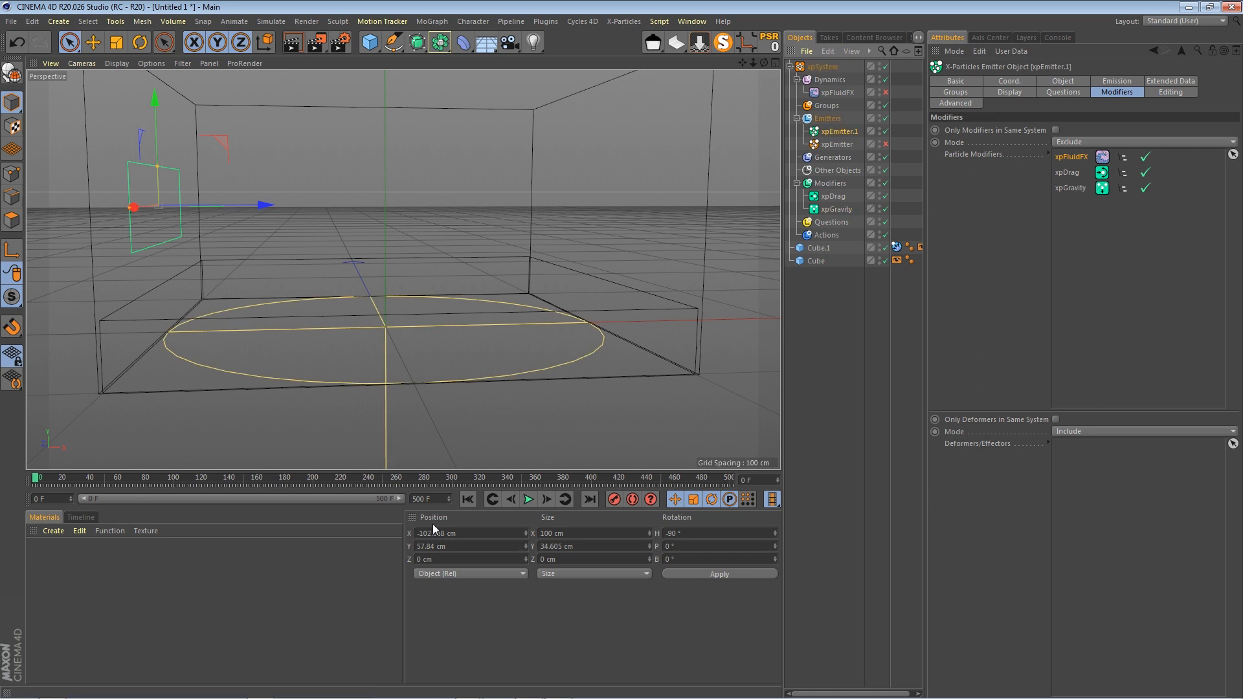
pyautogui.click(528, 499)
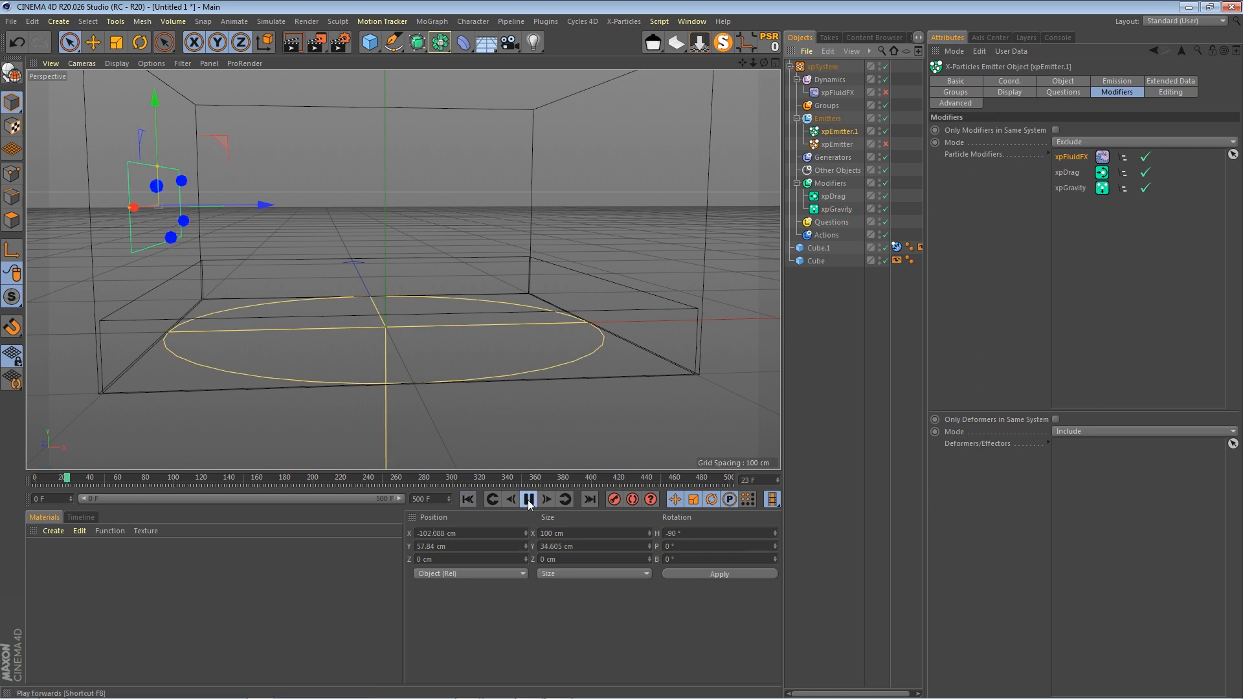
pyautogui.click(528, 499)
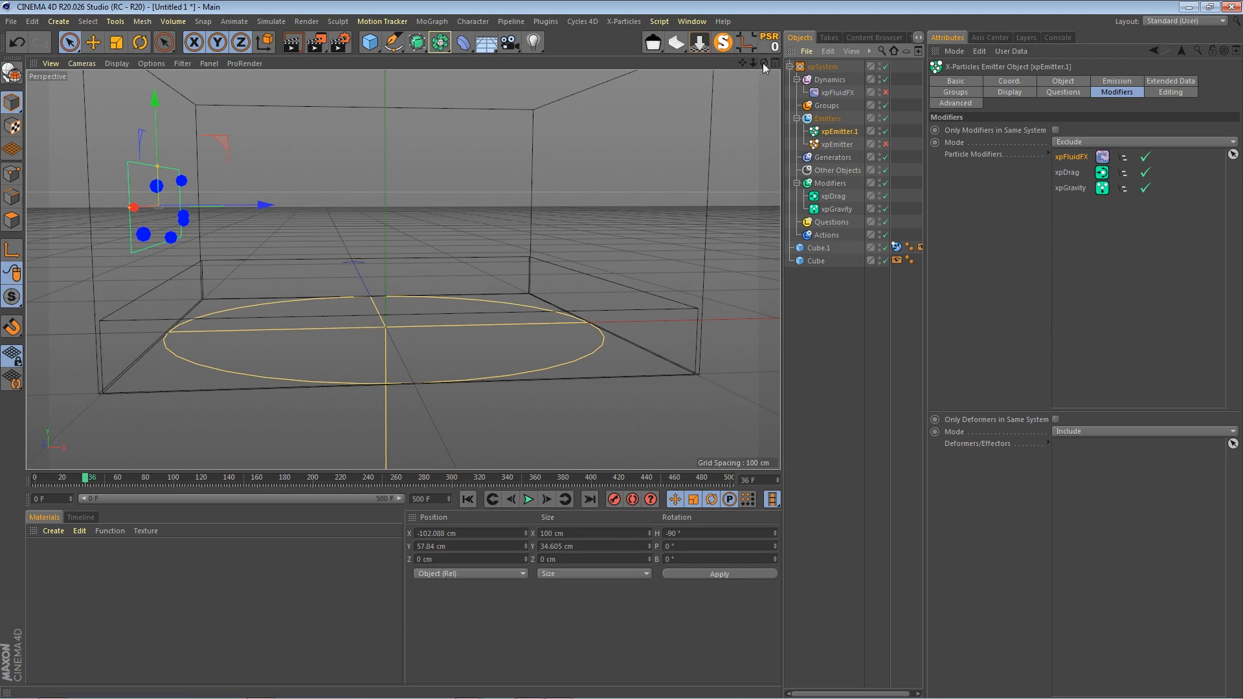
# Move the second emitter to about -83 cm in X, play the simulation and remove xpGravity from its excluded particle modifiers
pyautogui.moveTo(762, 64); pyautogui.dragTo(605, 316)
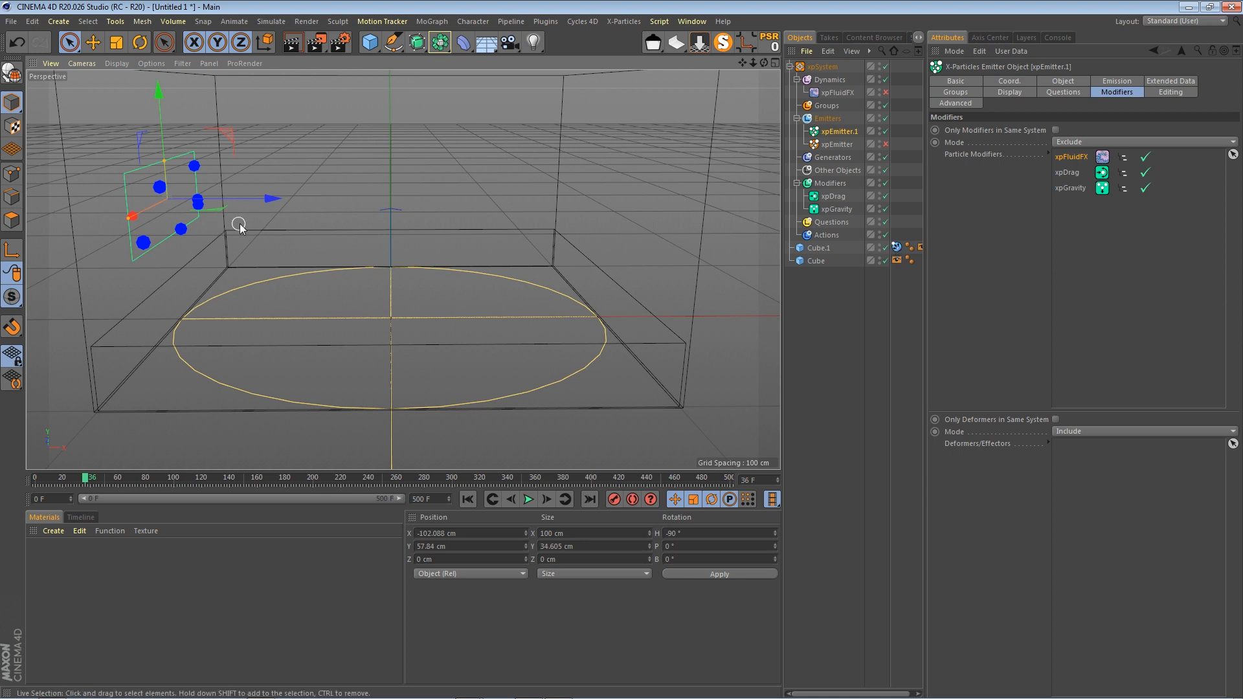
pyautogui.moveTo(269, 198); pyautogui.dragTo(301, 209)
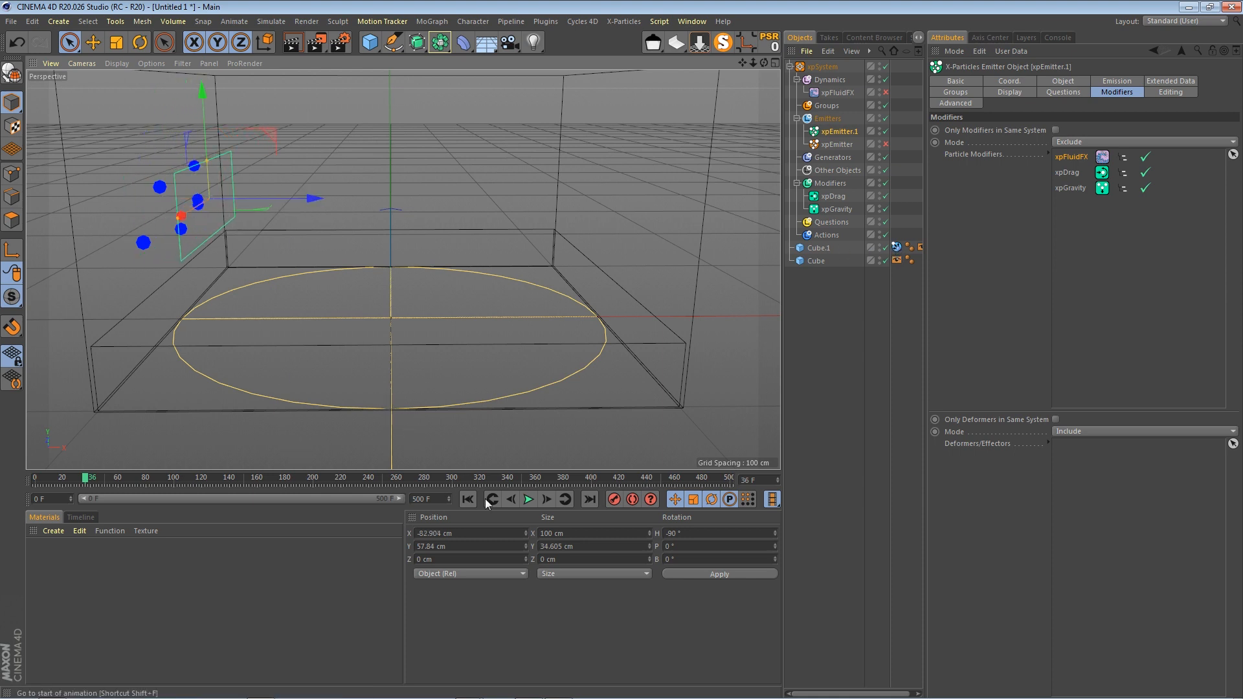
pyautogui.click(530, 500)
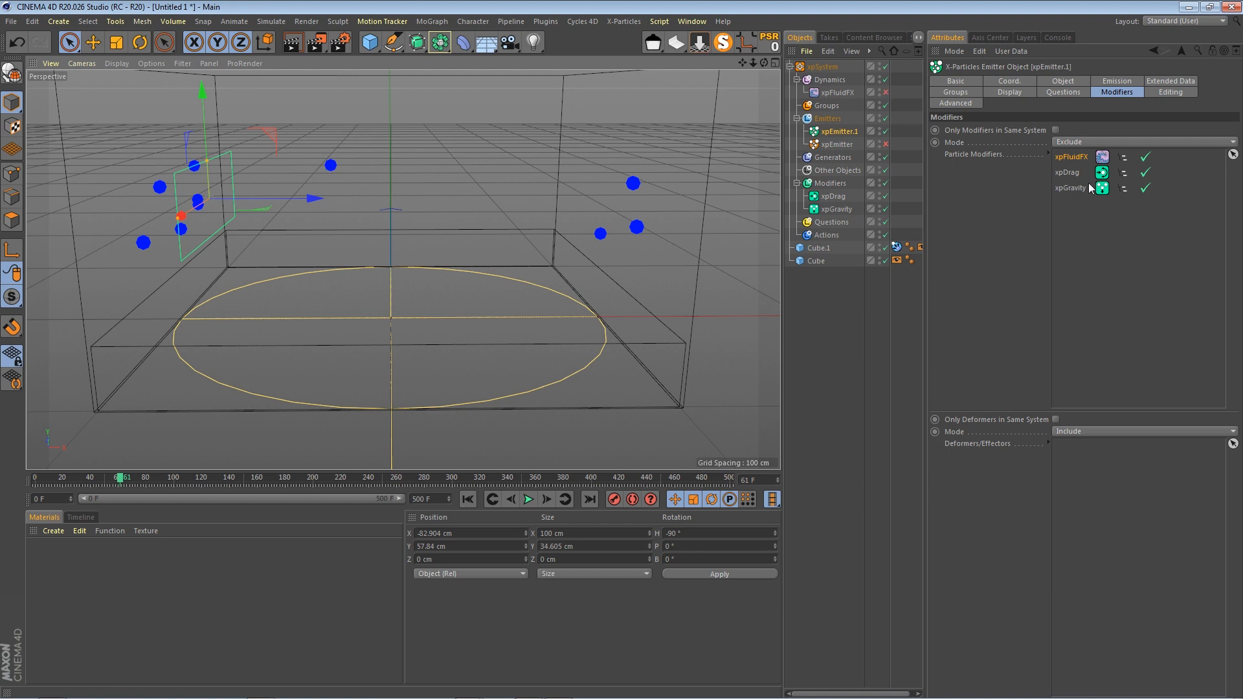
pyautogui.click(1080, 190)
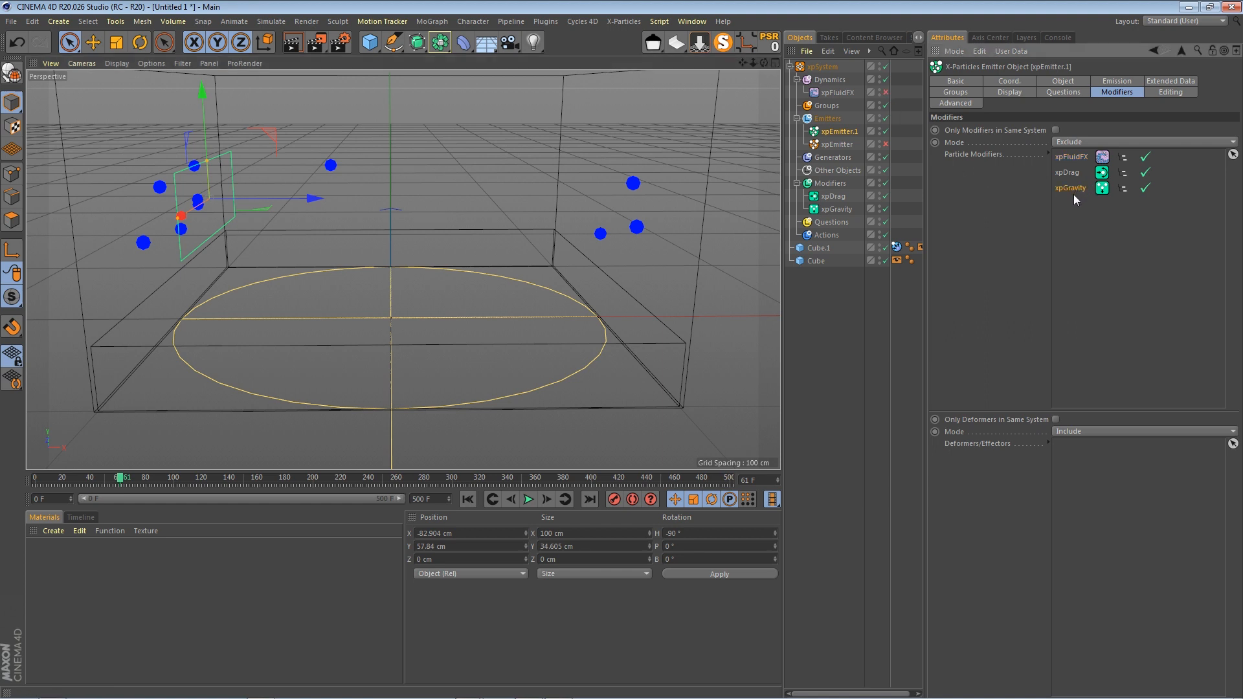
pyautogui.press('Delete')
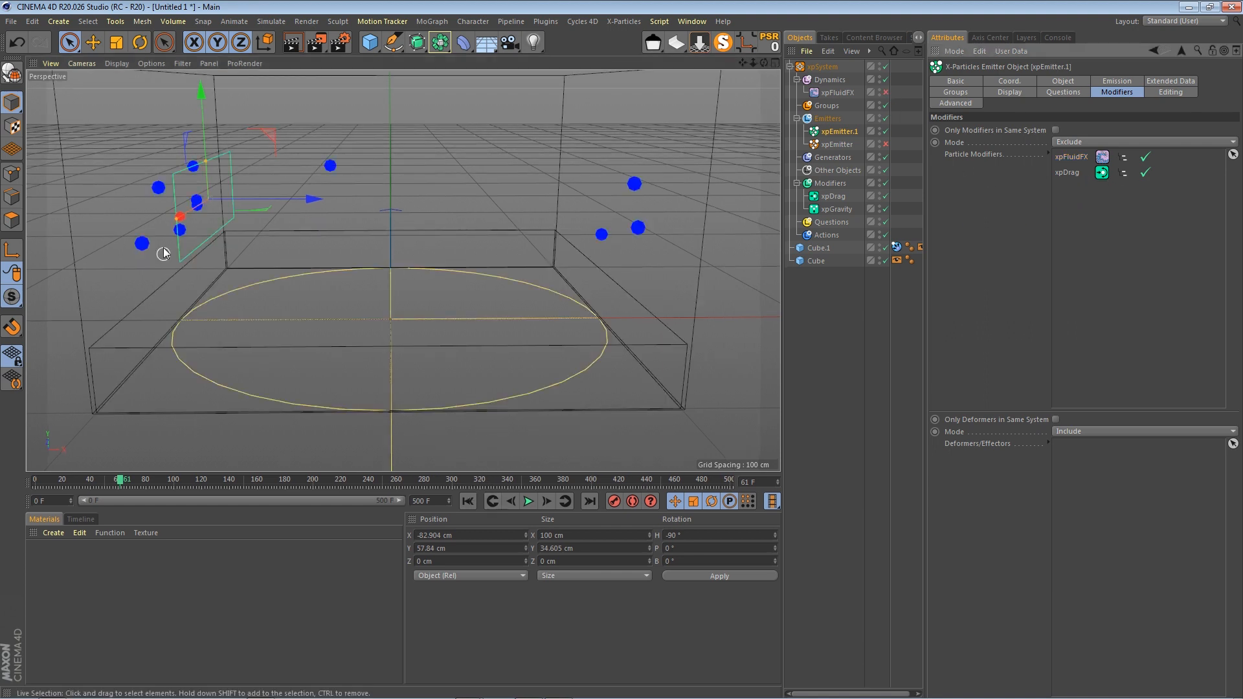
# Shift the second emitter back to about -86 cm in X and replay the simulation from the first frame
pyautogui.moveTo(765, 62); pyautogui.dragTo(781, 32)
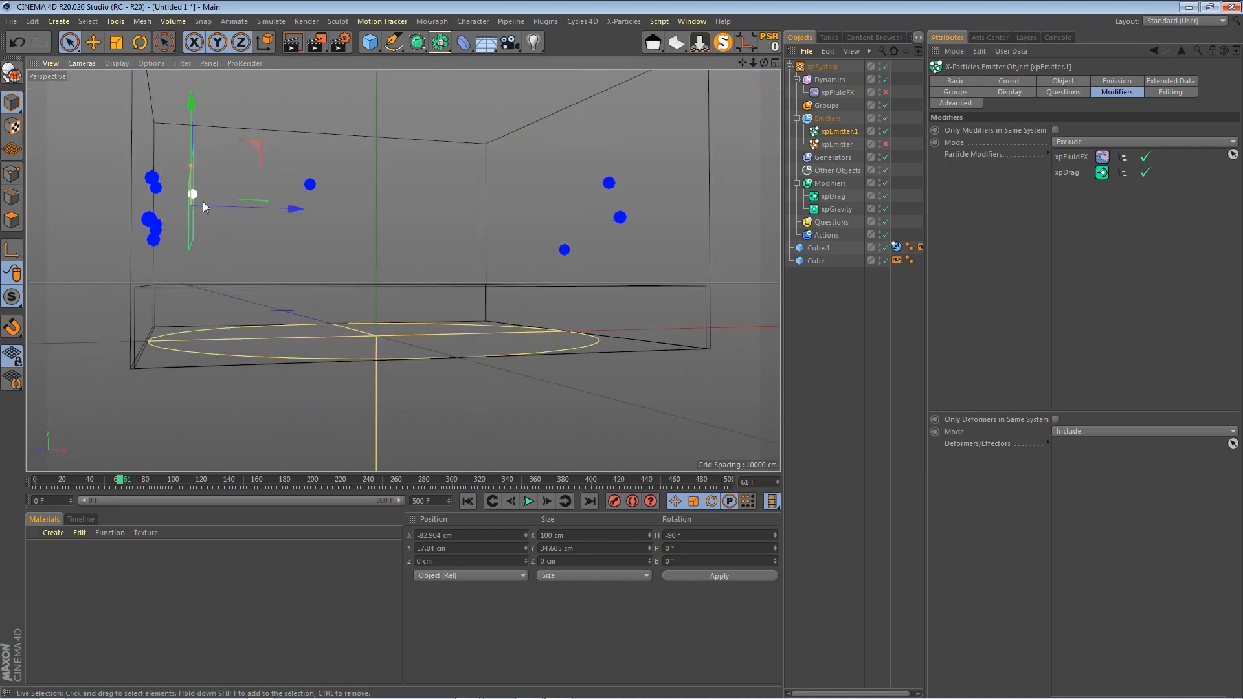
pyautogui.moveTo(285, 208); pyautogui.dragTo(362, 446)
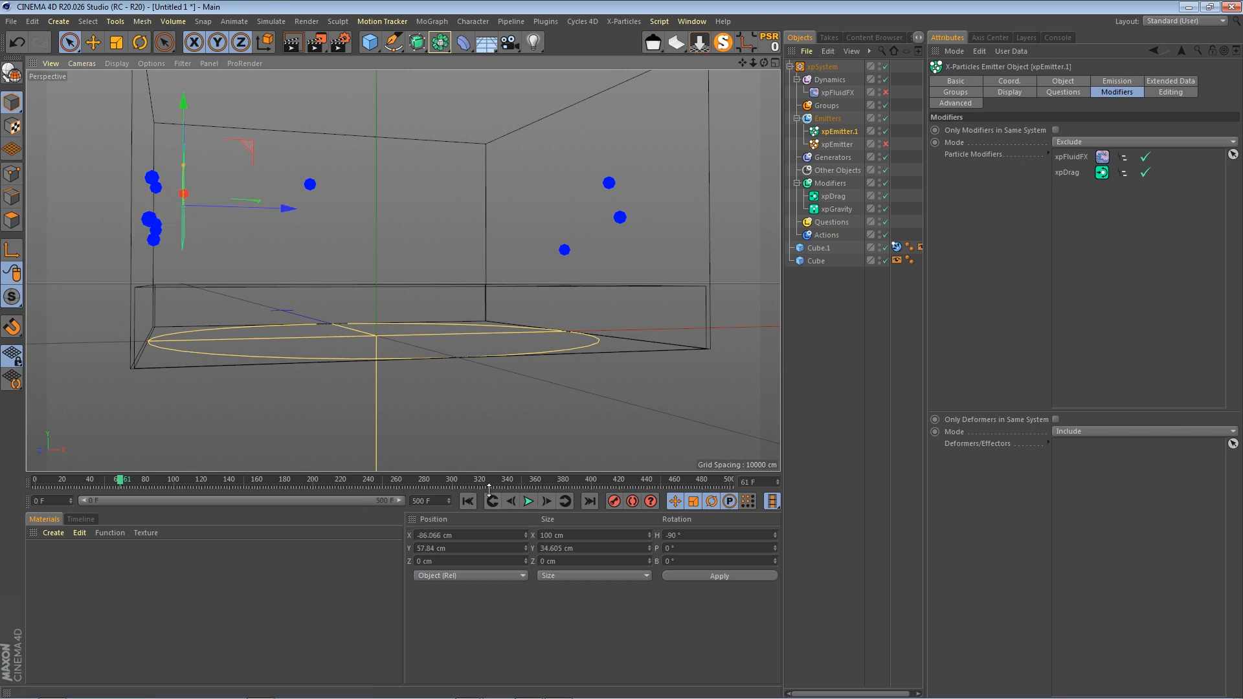
pyautogui.click(468, 501)
pyautogui.click(528, 501)
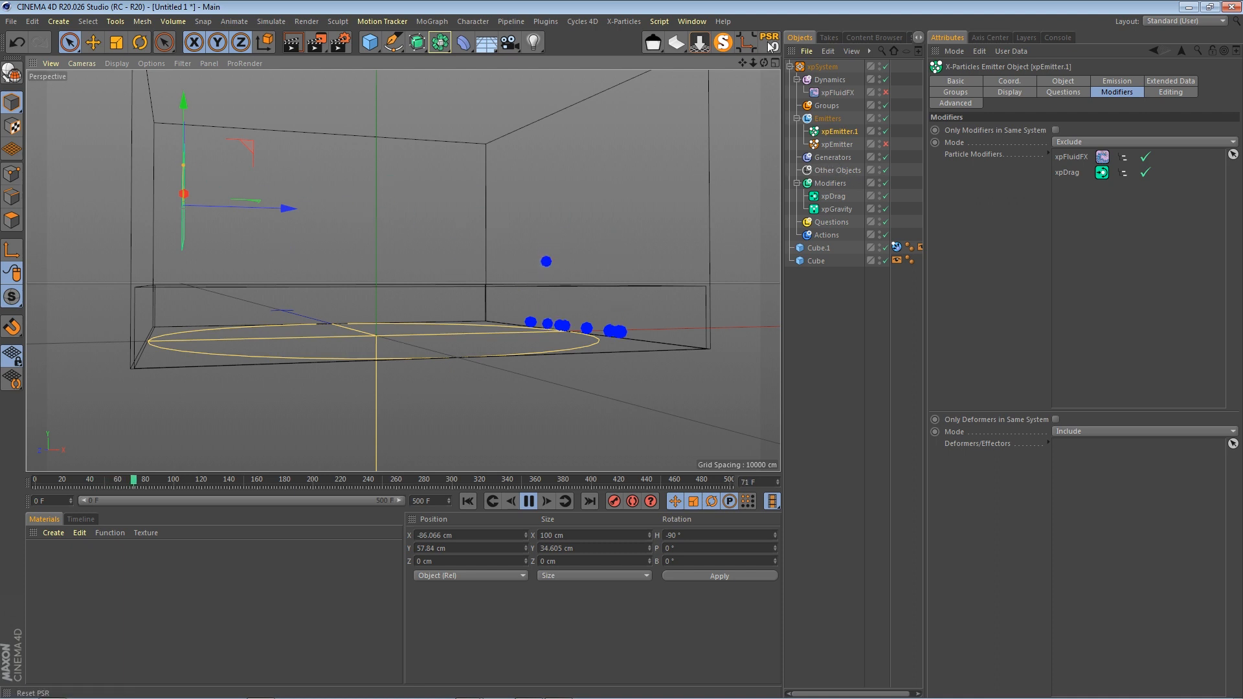
# Lower the second emitter's particle speed to 178 cm, replay the simulation from the start and return to the first frame
pyautogui.moveTo(752, 63); pyautogui.dragTo(741, 88)
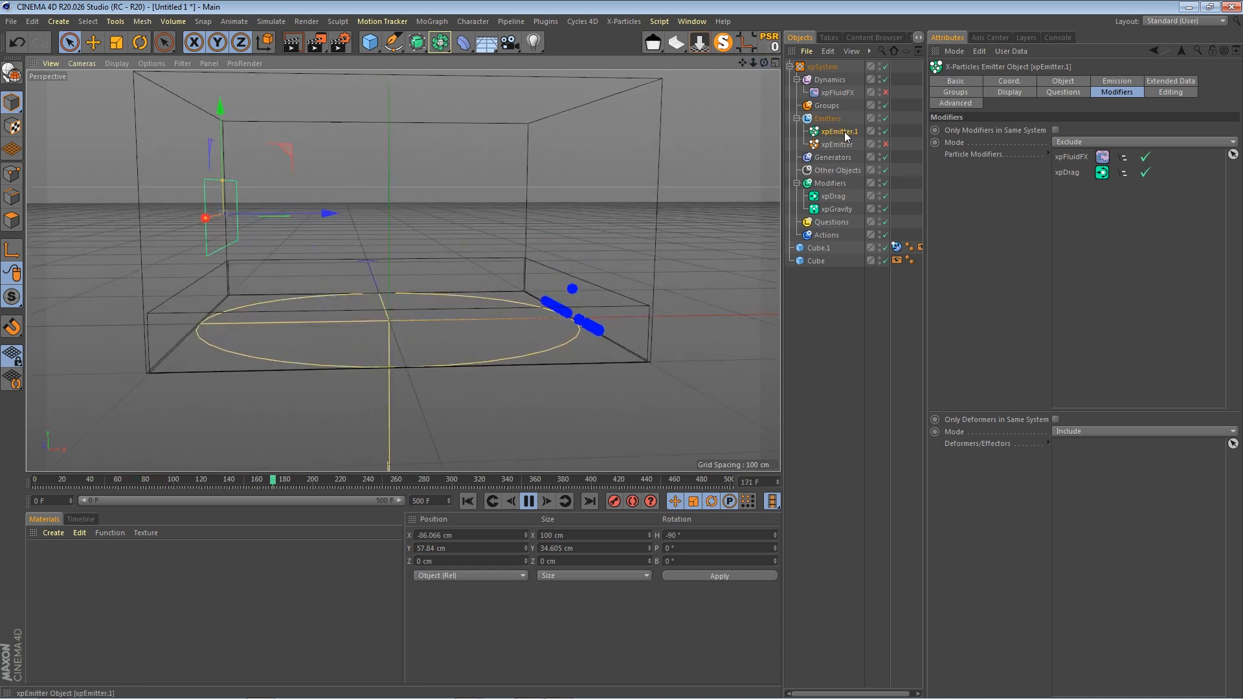
pyautogui.click(1116, 81)
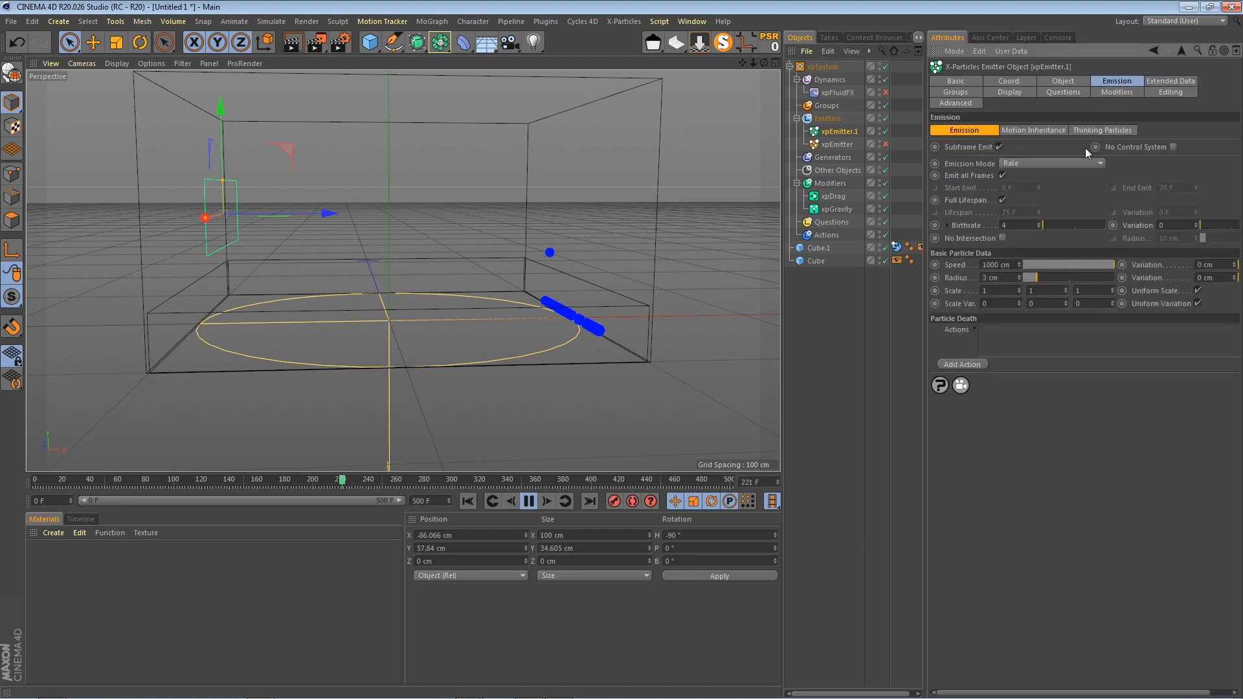
pyautogui.moveTo(1033, 266)
pyautogui.mouseDown()
pyautogui.moveTo(1050, 263)
pyautogui.moveTo(1040, 266)
pyautogui.mouseUp()
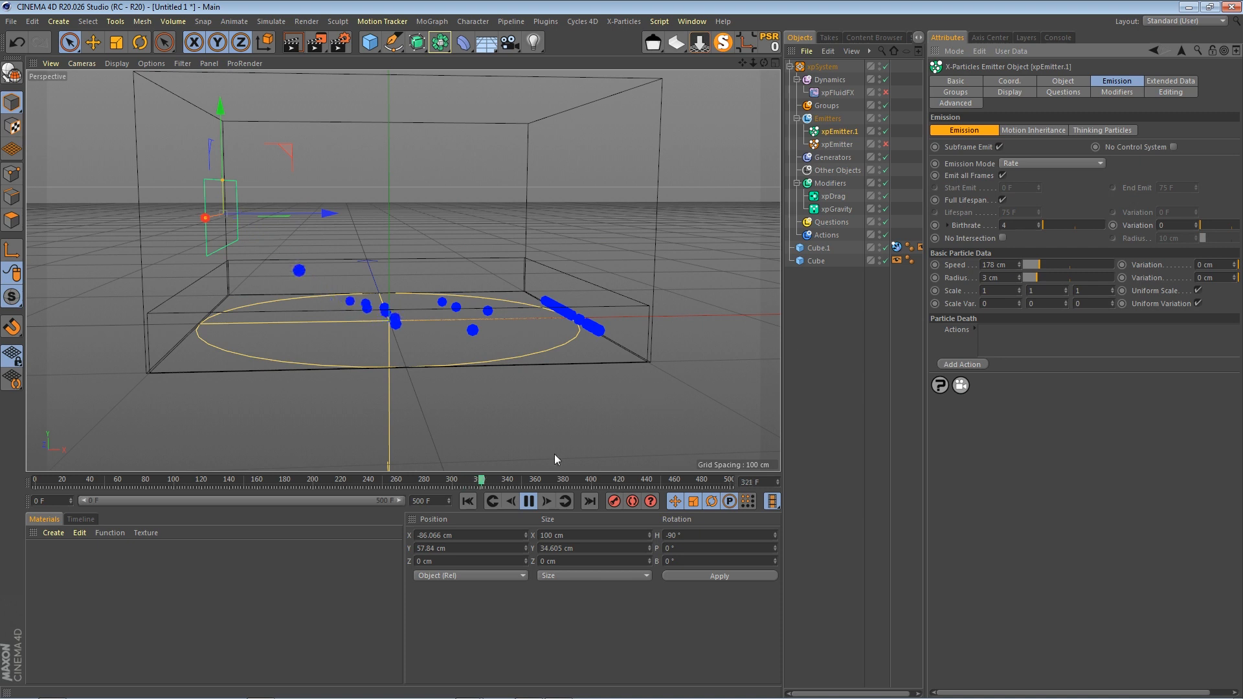
pyautogui.click(468, 502)
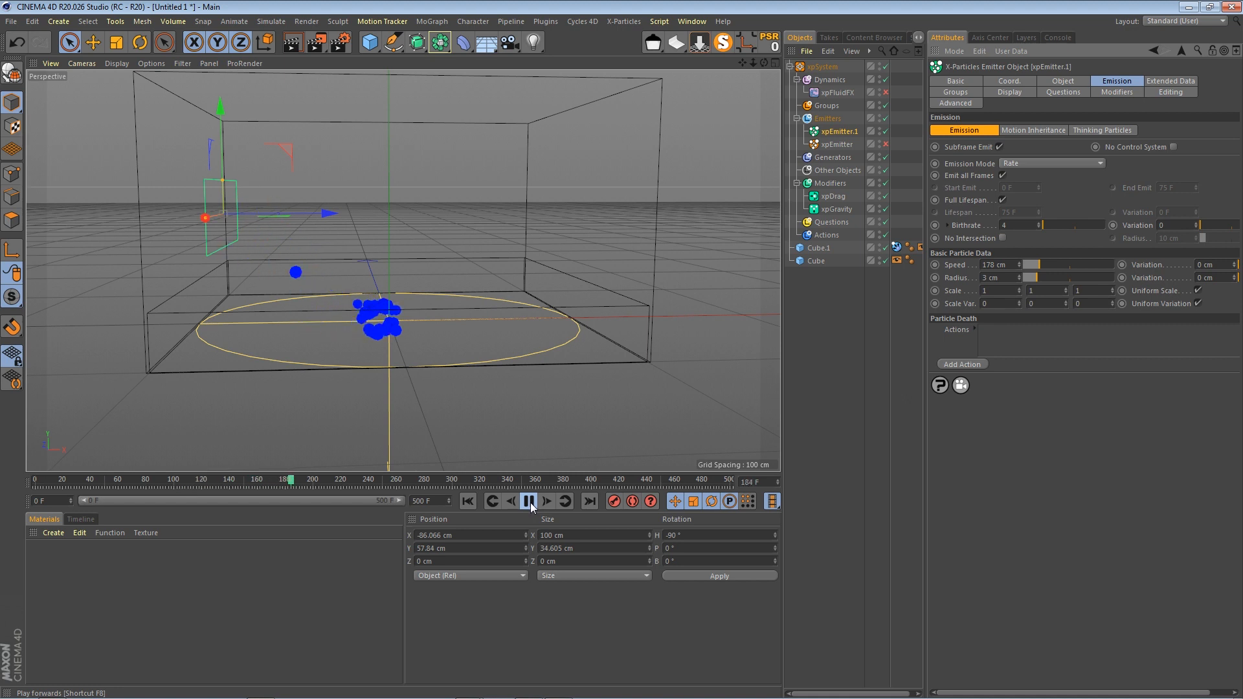
pyautogui.click(525, 505)
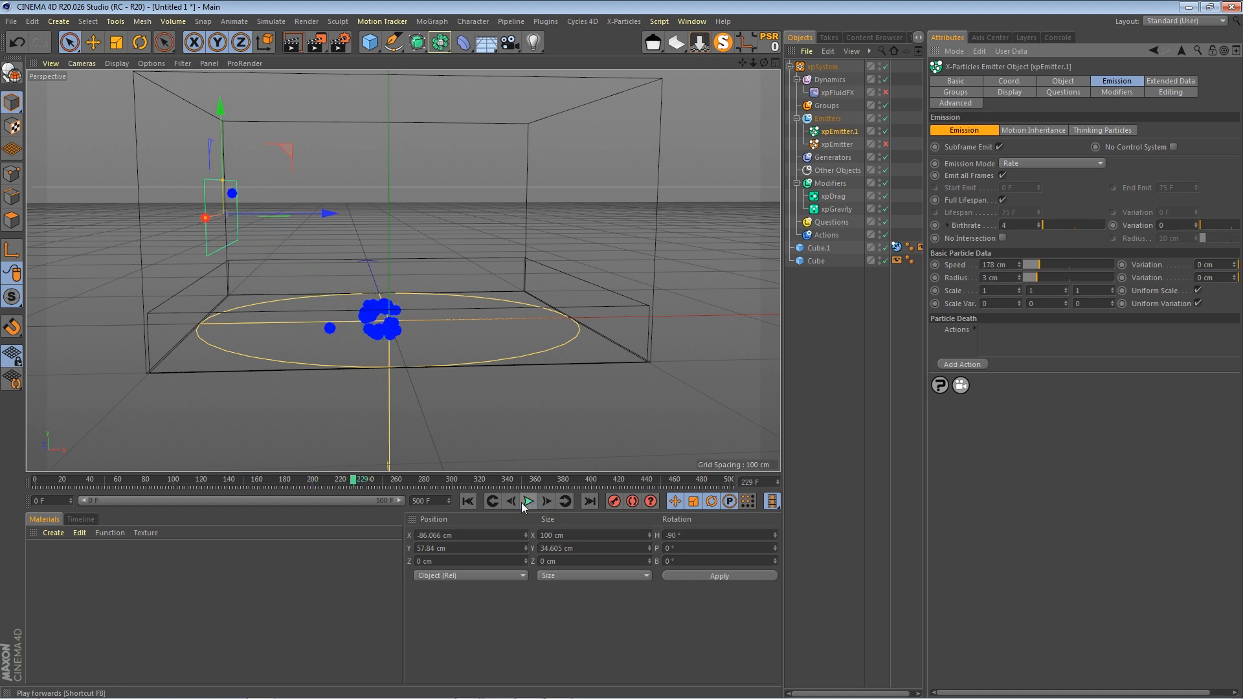
pyautogui.click(467, 501)
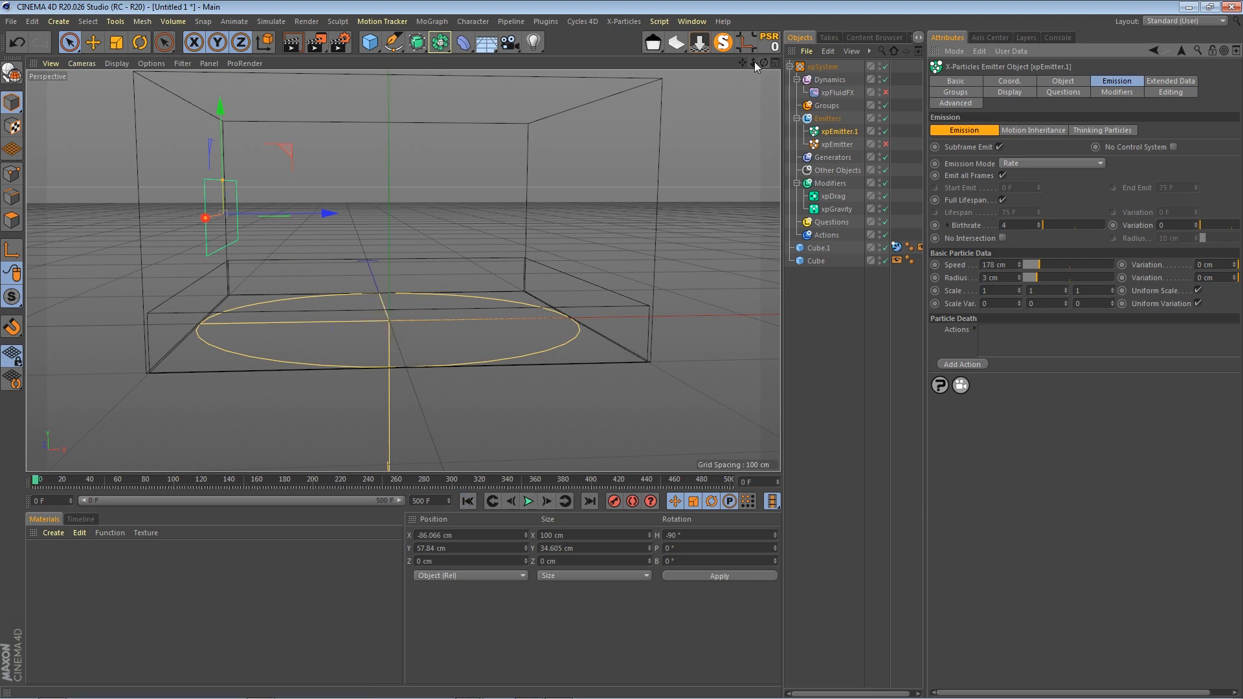
# Play the simulation from the first frame with the first emitter, xpEmitter, temporarily enabled
pyautogui.moveTo(764, 64); pyautogui.dragTo(754, 61)
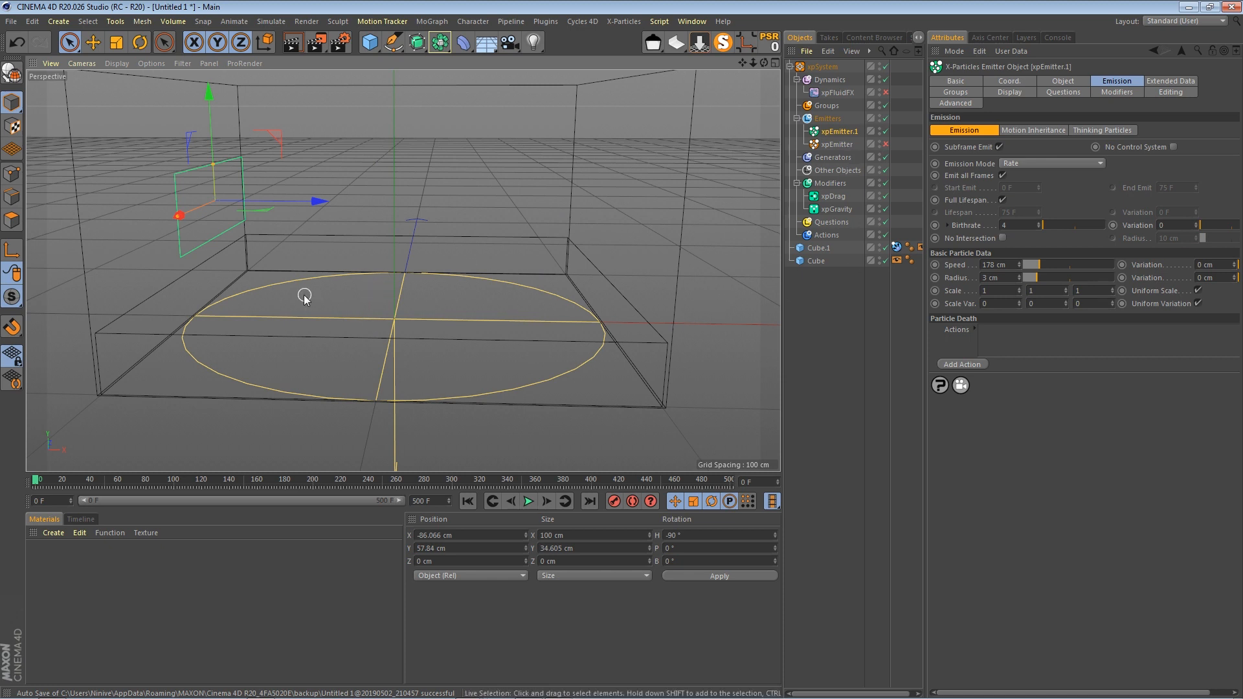
pyautogui.click(885, 145)
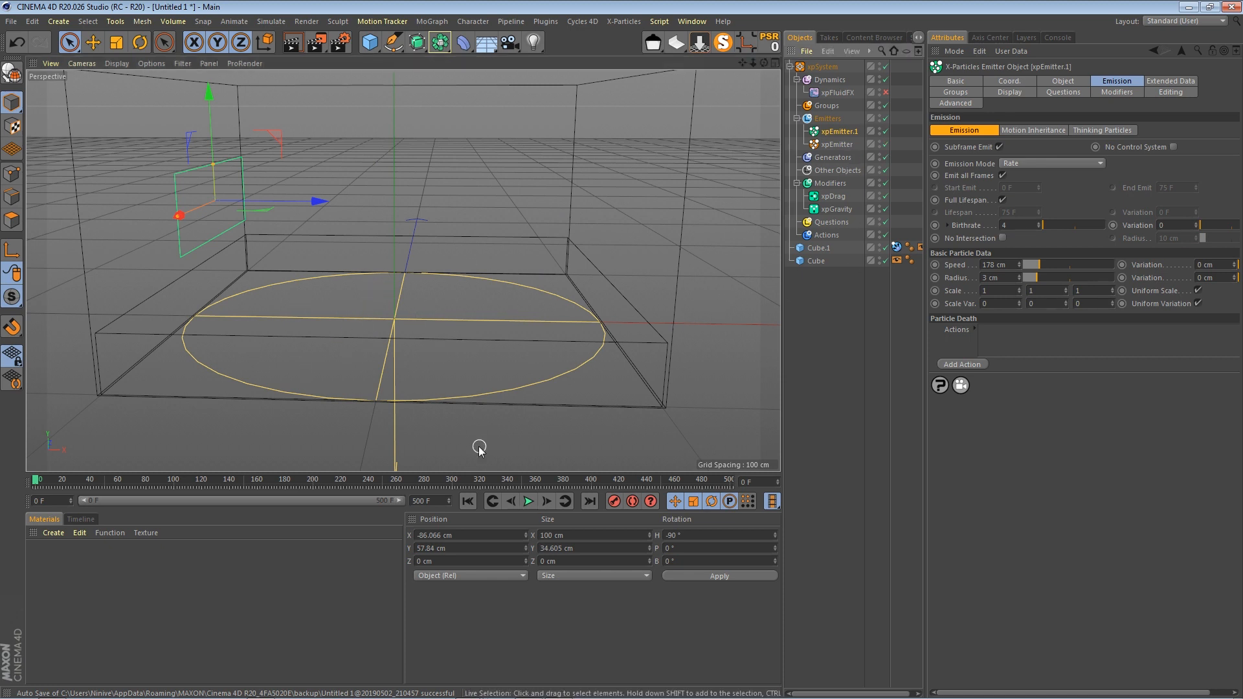
pyautogui.click(528, 501)
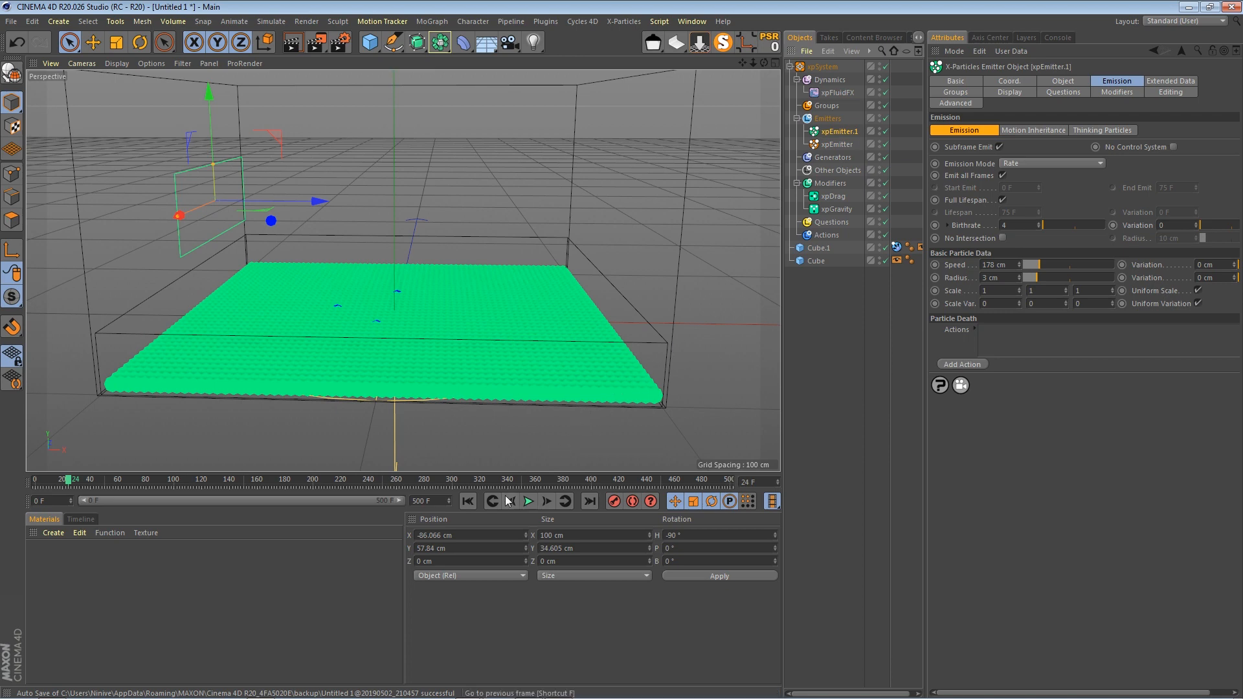
pyautogui.click(468, 501)
pyautogui.click(528, 501)
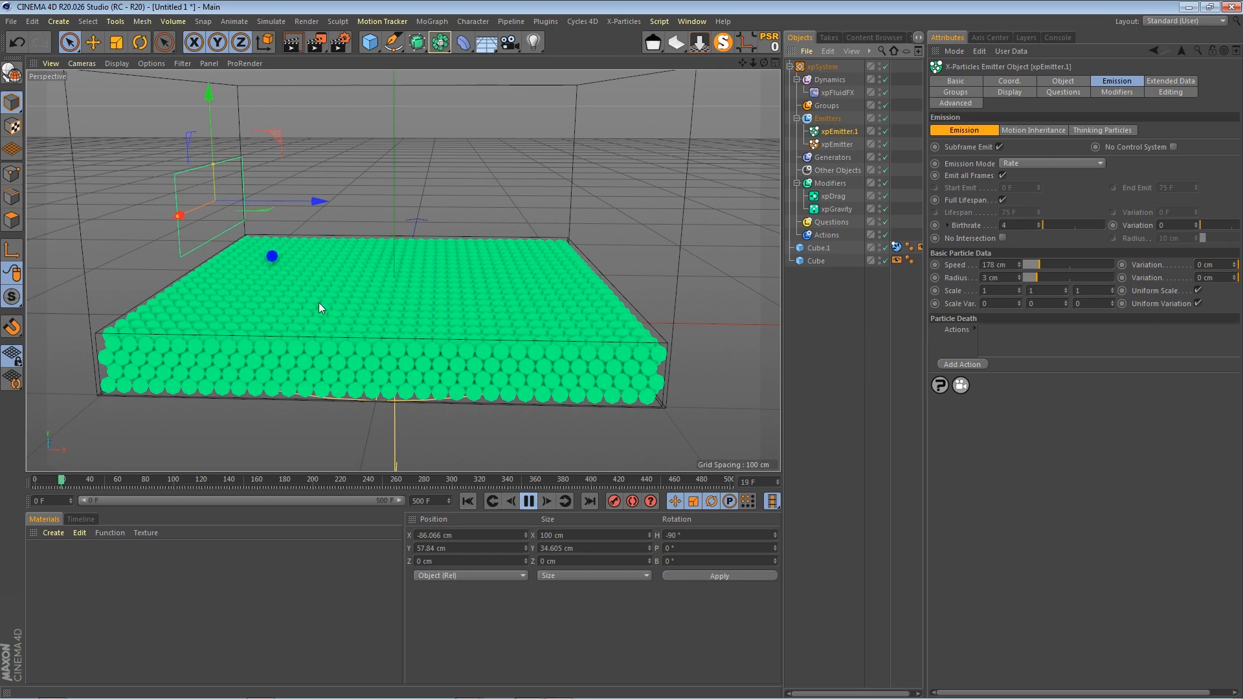
pyautogui.click(530, 502)
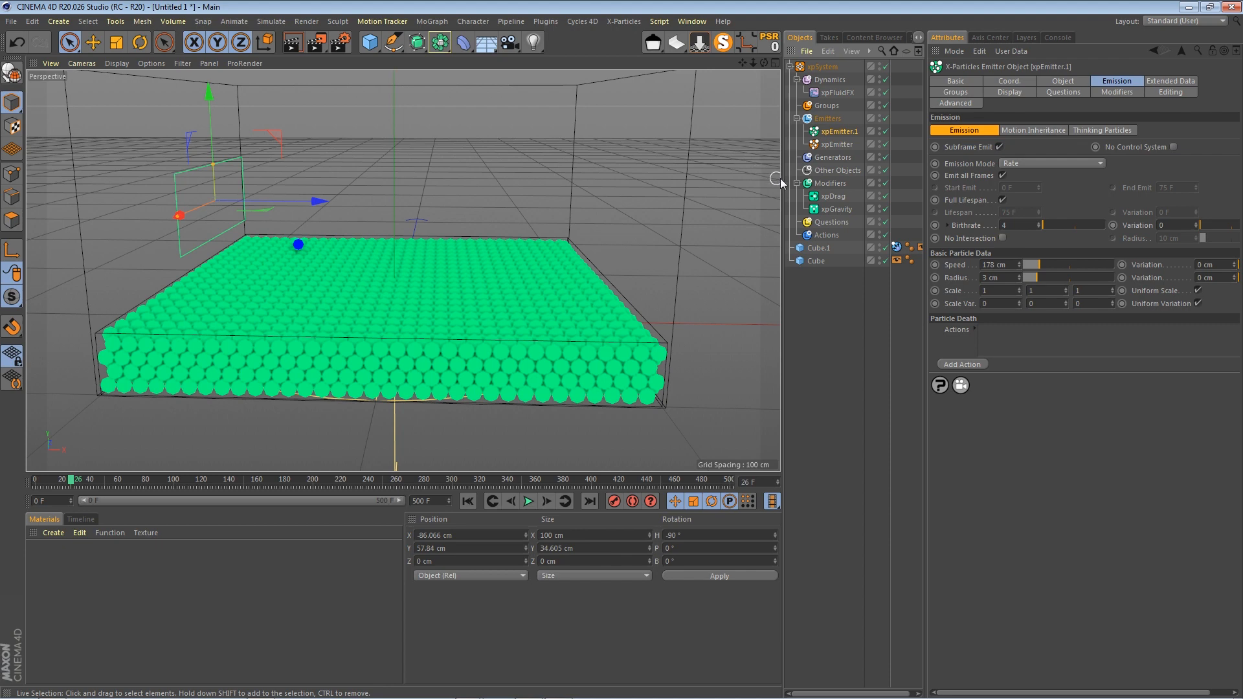
pyautogui.click(885, 144)
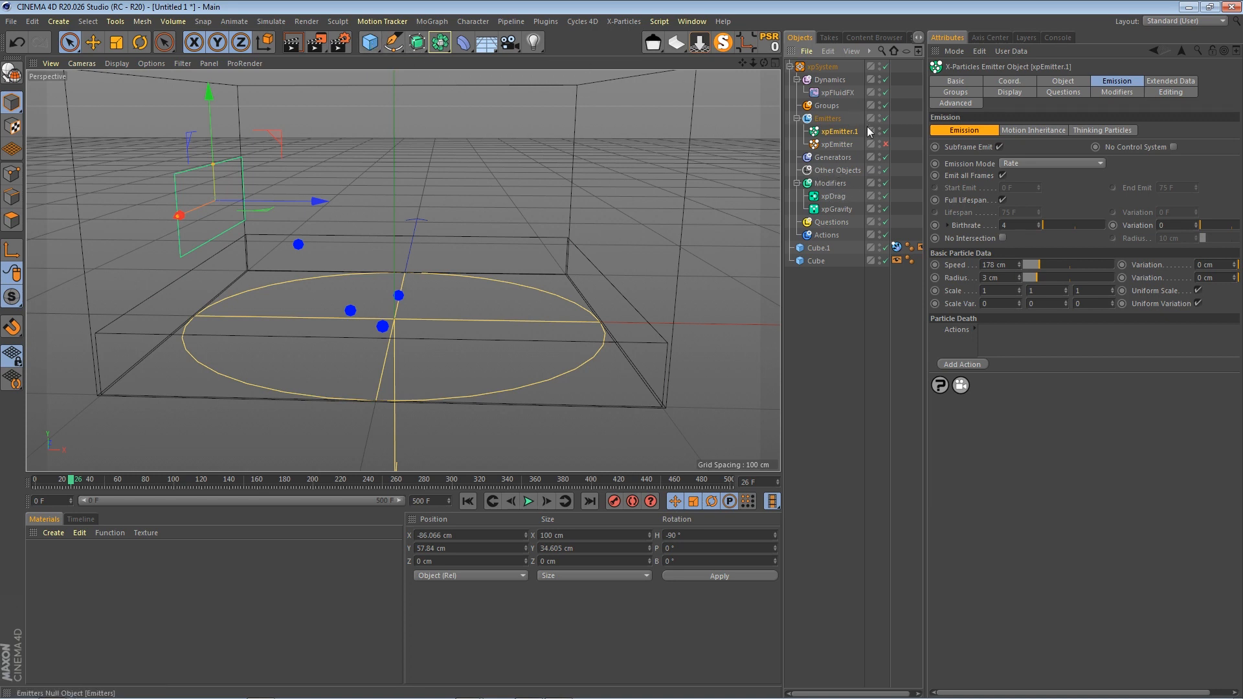
# Add an xpGenerator to the system and assign xpEmitter.1 as its emitter
pyautogui.click(844, 156)
pyautogui.click(1078, 134)
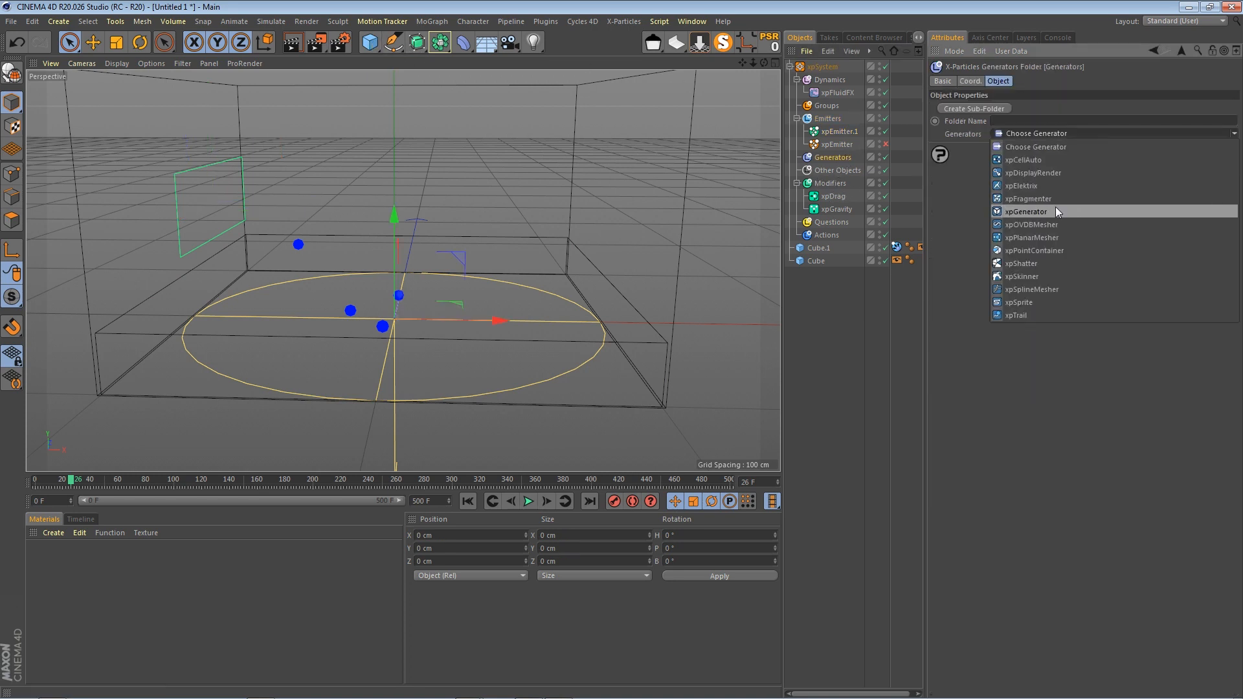
pyautogui.click(1054, 210)
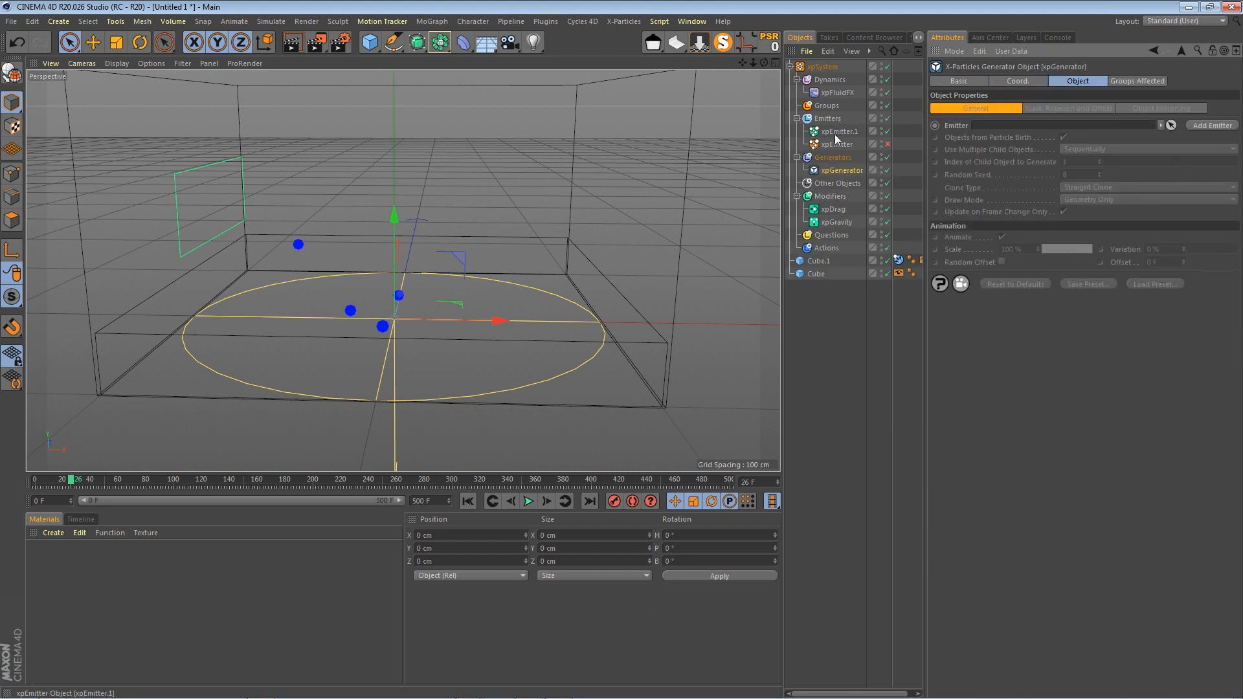
pyautogui.moveTo(838, 131); pyautogui.dragTo(1009, 125)
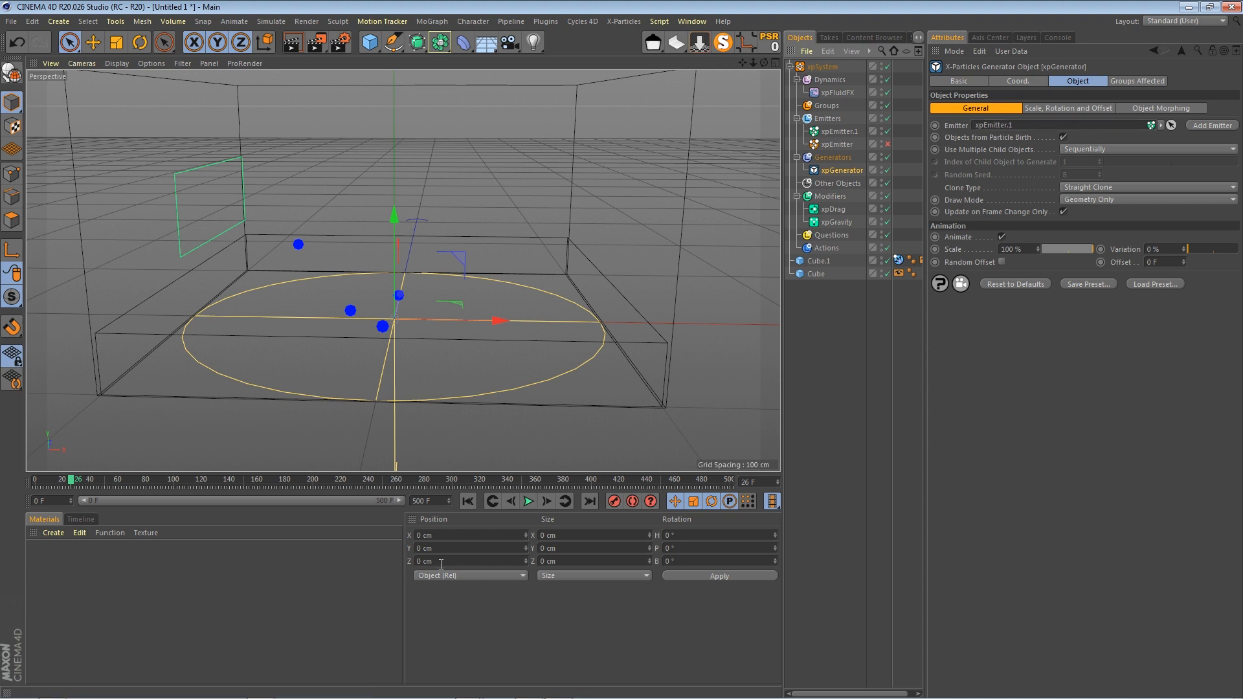
# Add a sphere with a 9 cm radius at about -250 cm in X and nest it under xpGenerator
pyautogui.moveTo(369, 42); pyautogui.dragTo(644, 84)
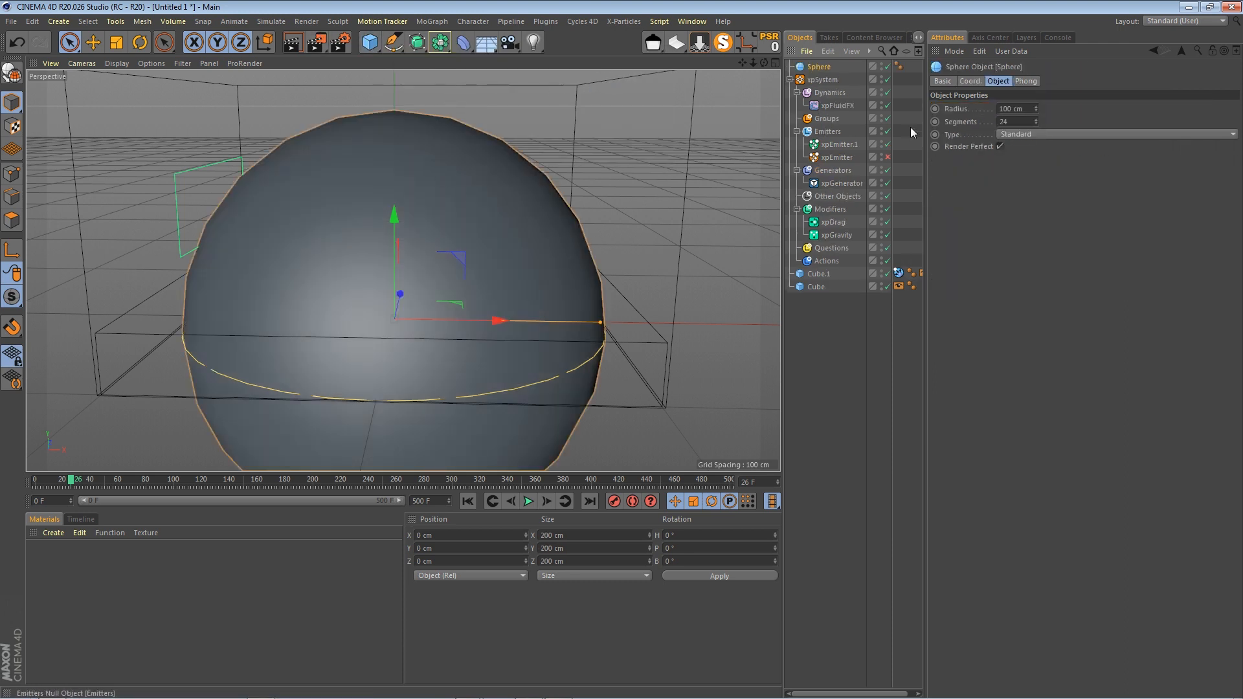
pyautogui.moveTo(1036, 108); pyautogui.dragTo(1037, 144)
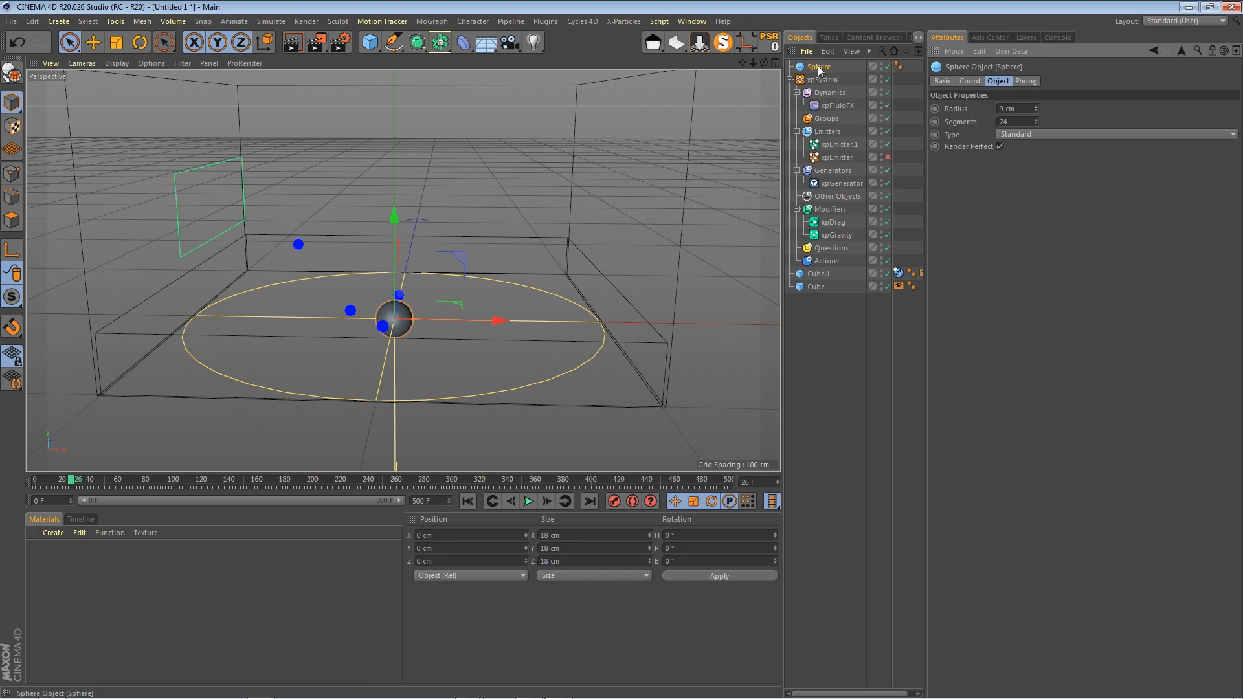
pyautogui.moveTo(497, 321); pyautogui.dragTo(30, 320)
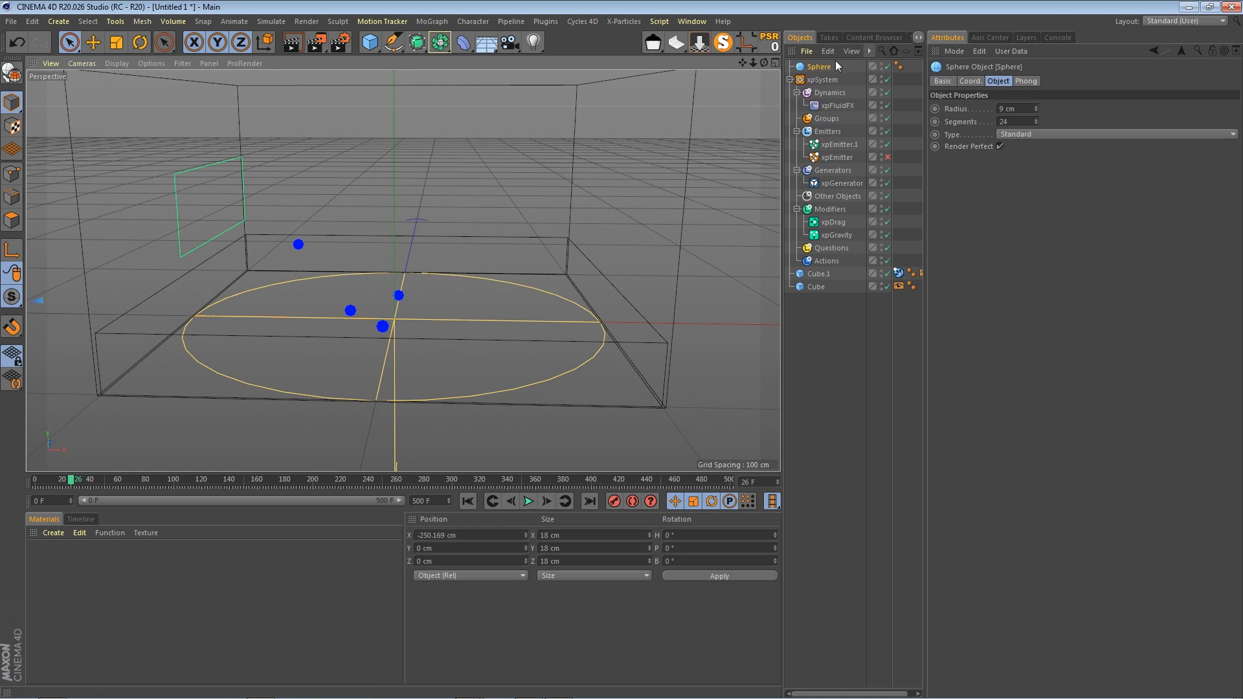
pyautogui.moveTo(837, 65); pyautogui.dragTo(843, 182)
# Create a Connect object as the parent of xpGenerator
pyautogui.click(842, 171)
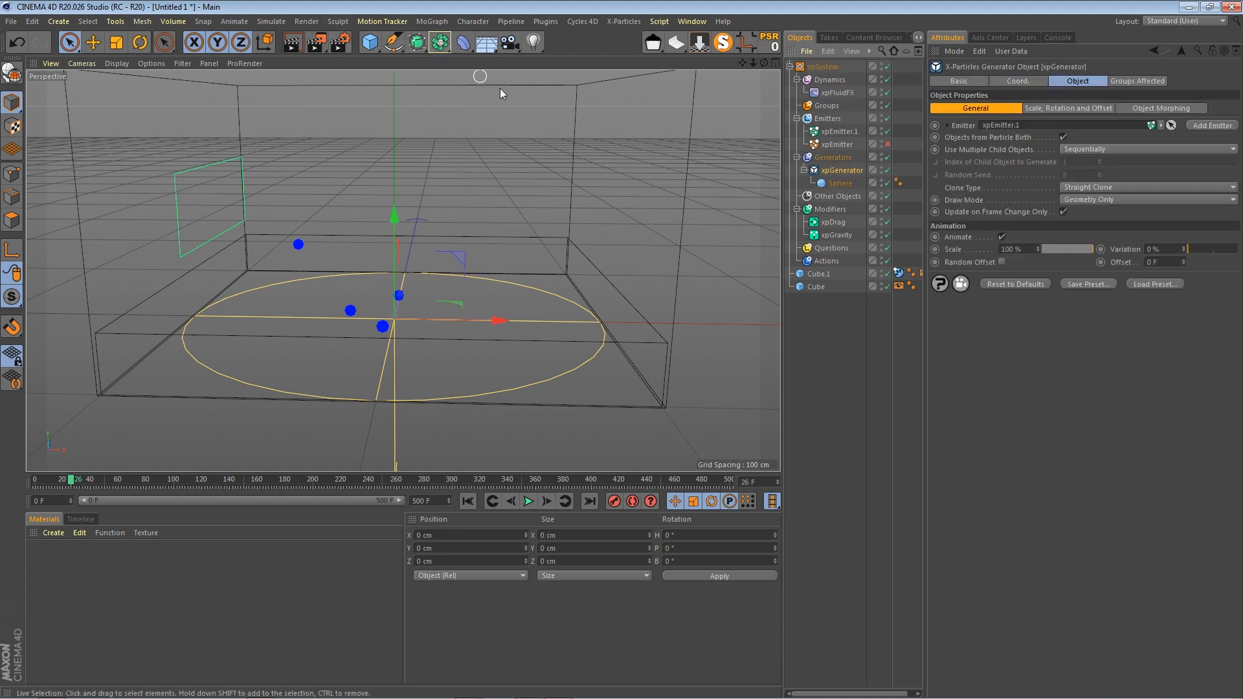
pyautogui.click(443, 47)
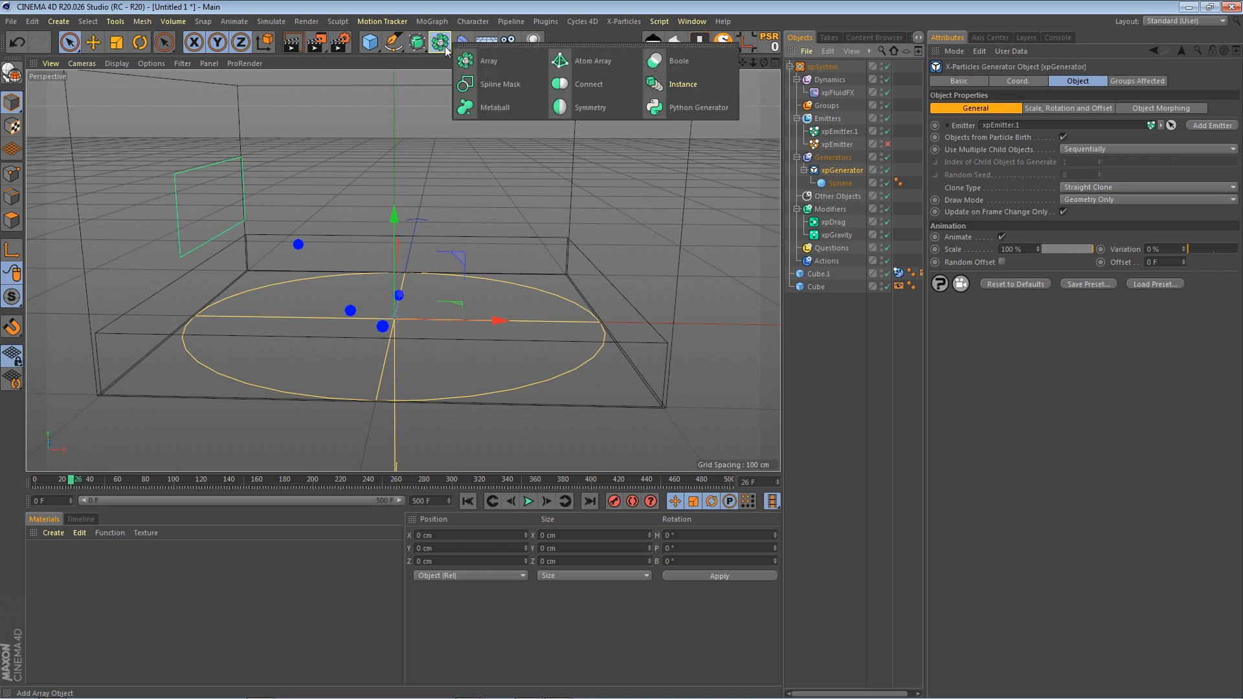
pyautogui.click(579, 84)
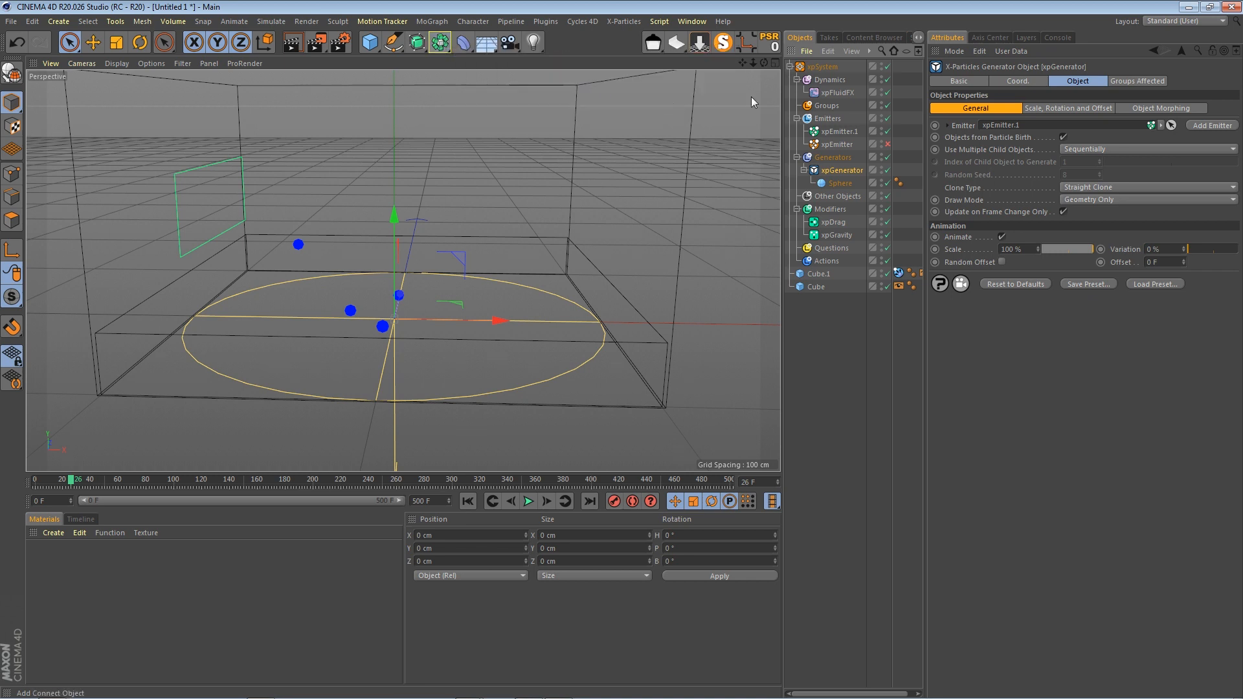
pyautogui.moveTo(837, 177); pyautogui.dragTo(841, 172)
# Give the Connect object an xpCollider tag and return to the first frame
pyautogui.rightClick(841, 173)
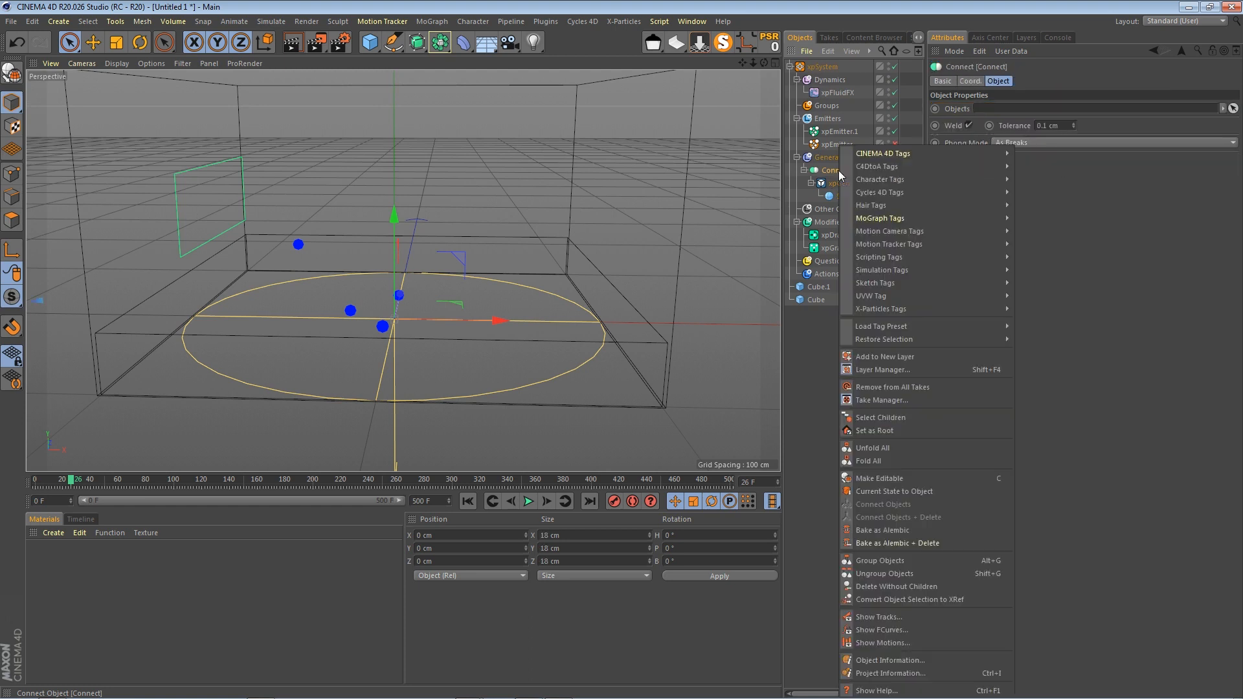
pyautogui.moveTo(938, 311)
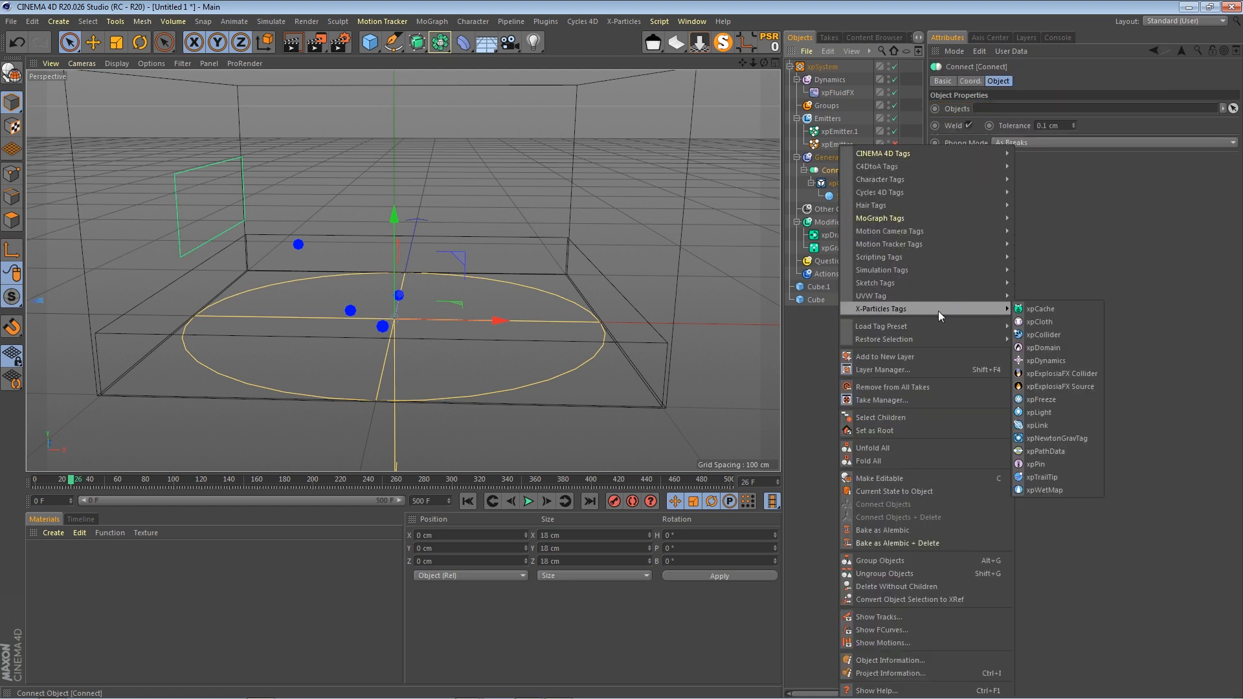
pyautogui.click(1055, 336)
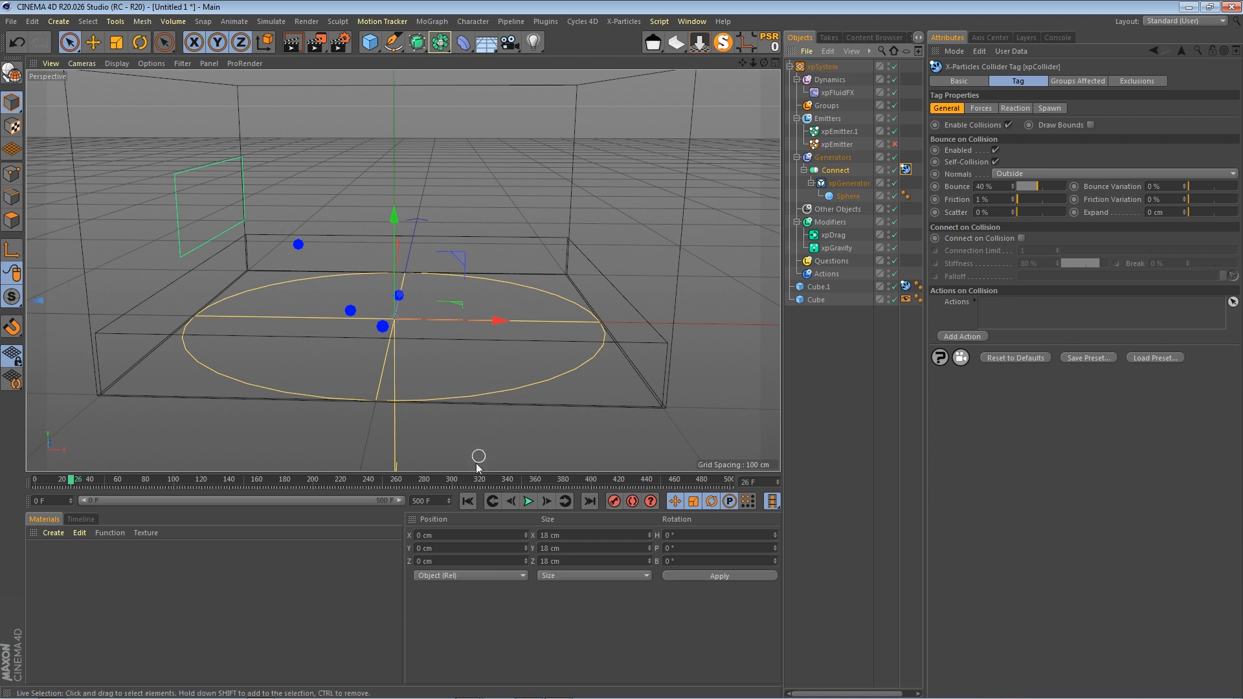
pyautogui.click(468, 501)
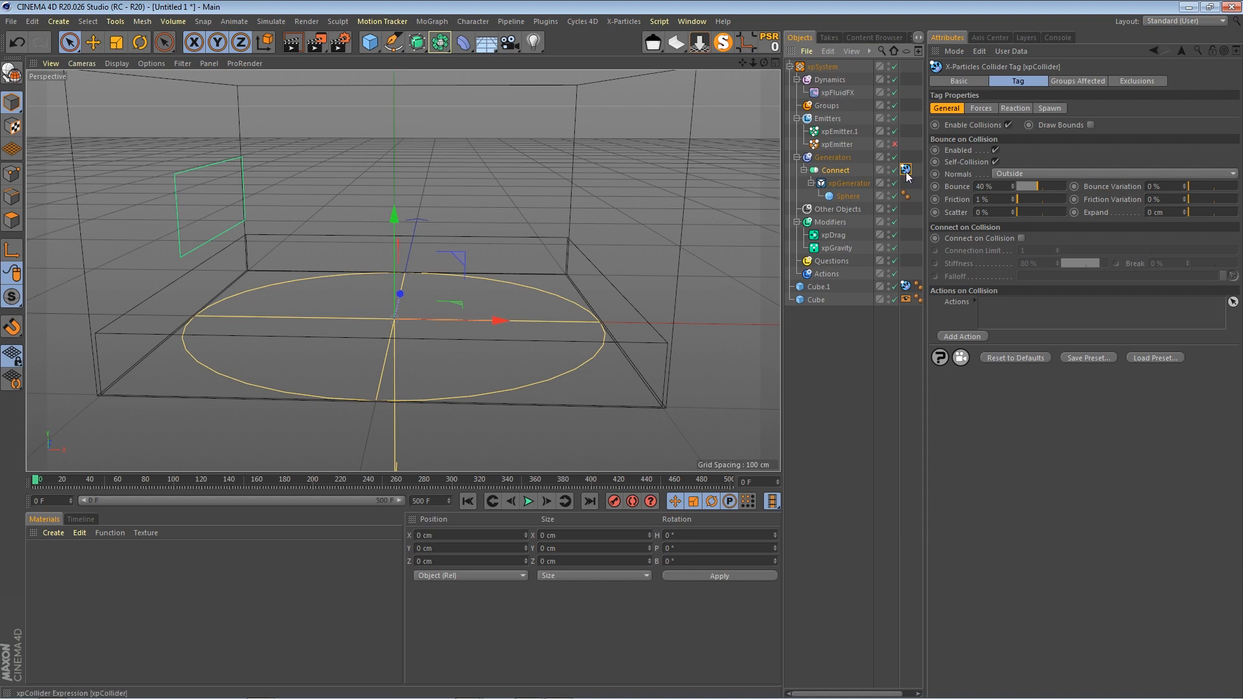
# Preview the simulation, and exclude xpEmitter.1 in the Connect object's collider tag
pyautogui.click(528, 501)
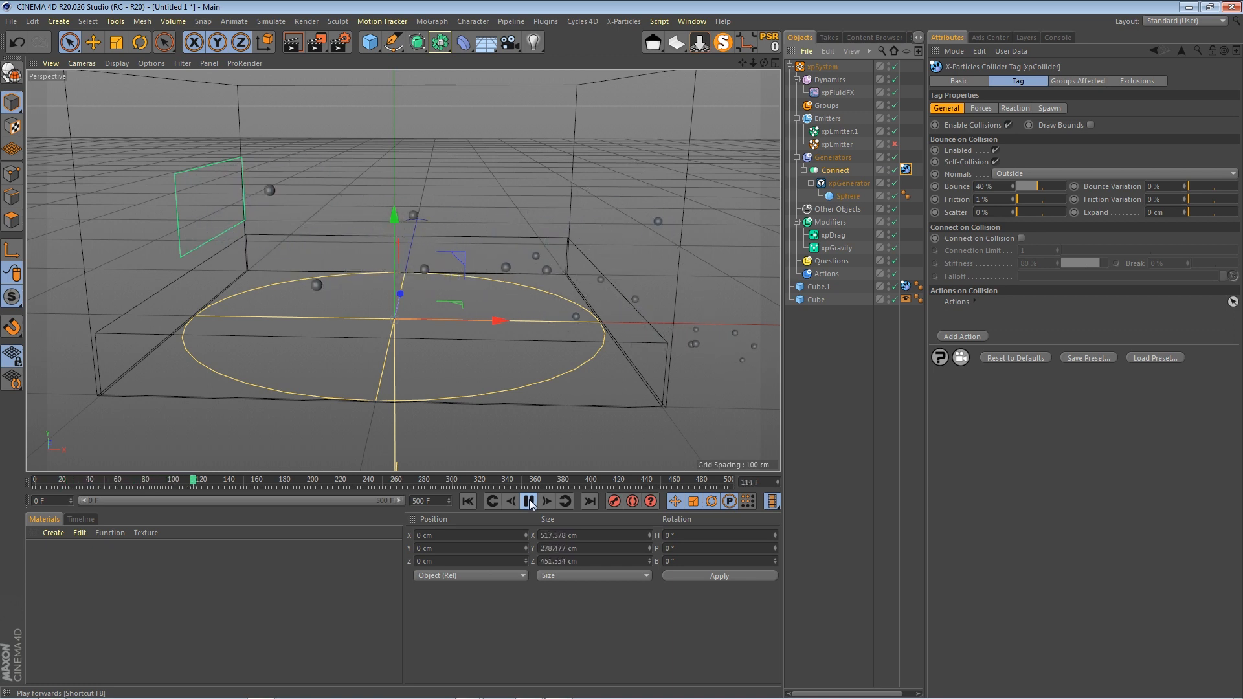
pyautogui.click(528, 502)
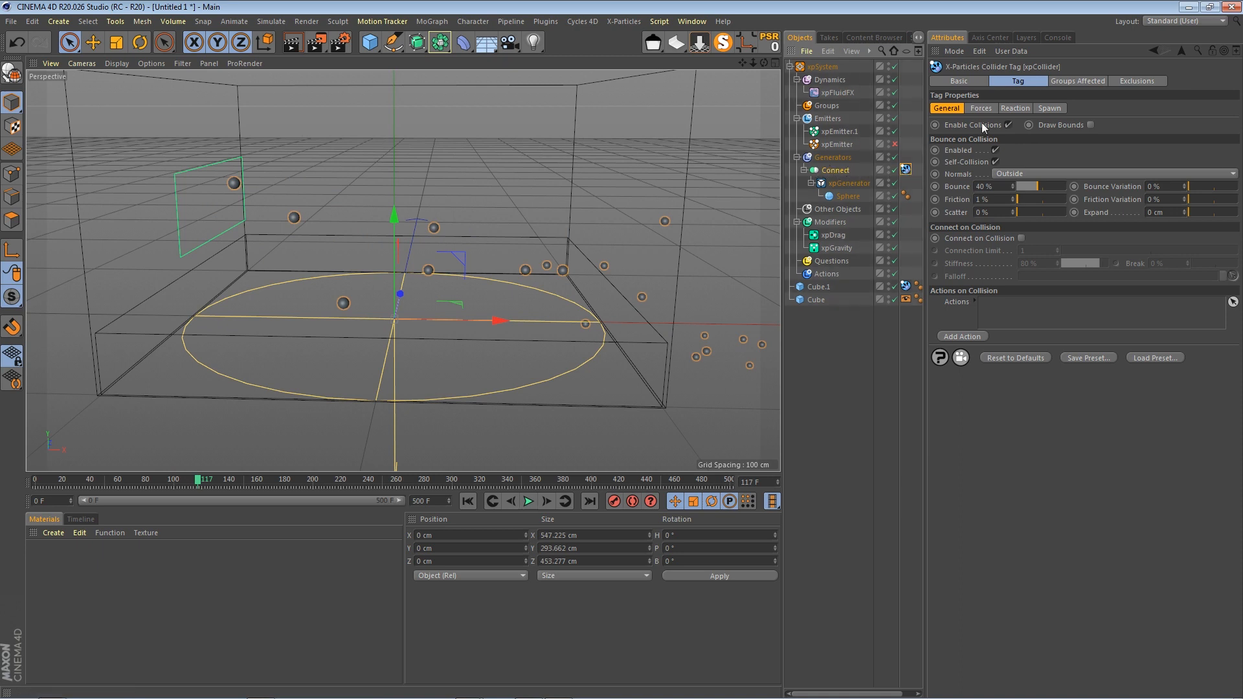
pyautogui.click(1137, 82)
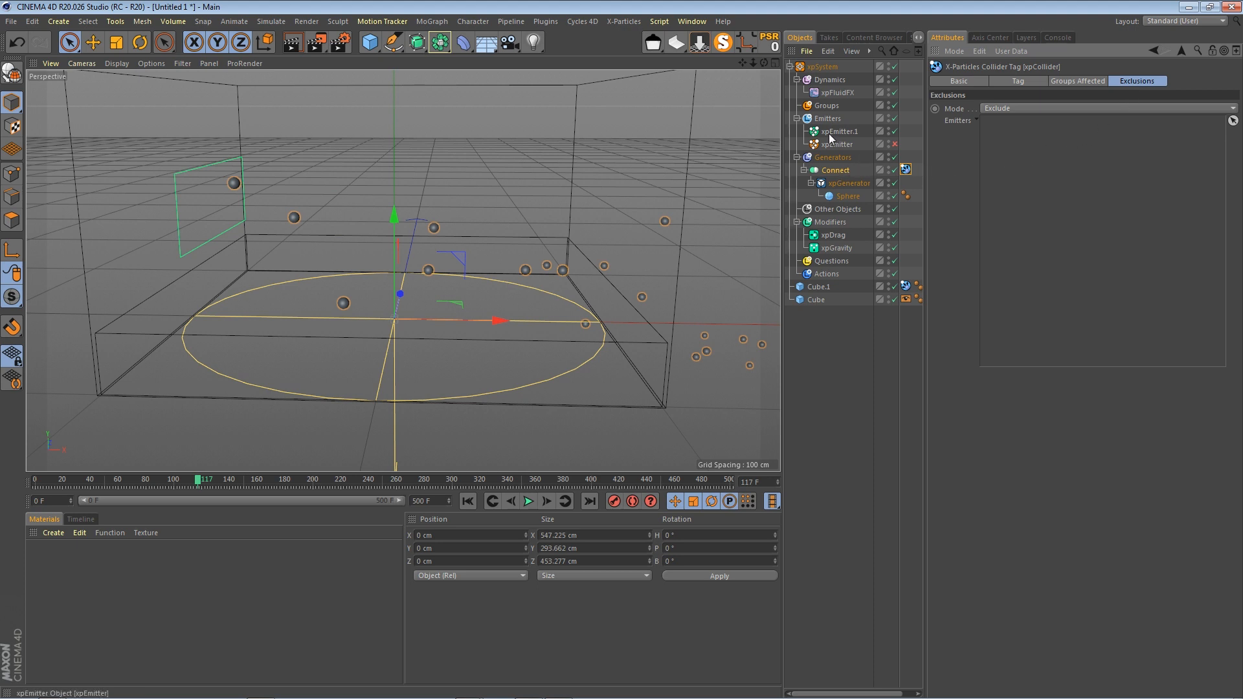
pyautogui.moveTo(833, 131); pyautogui.dragTo(1016, 137)
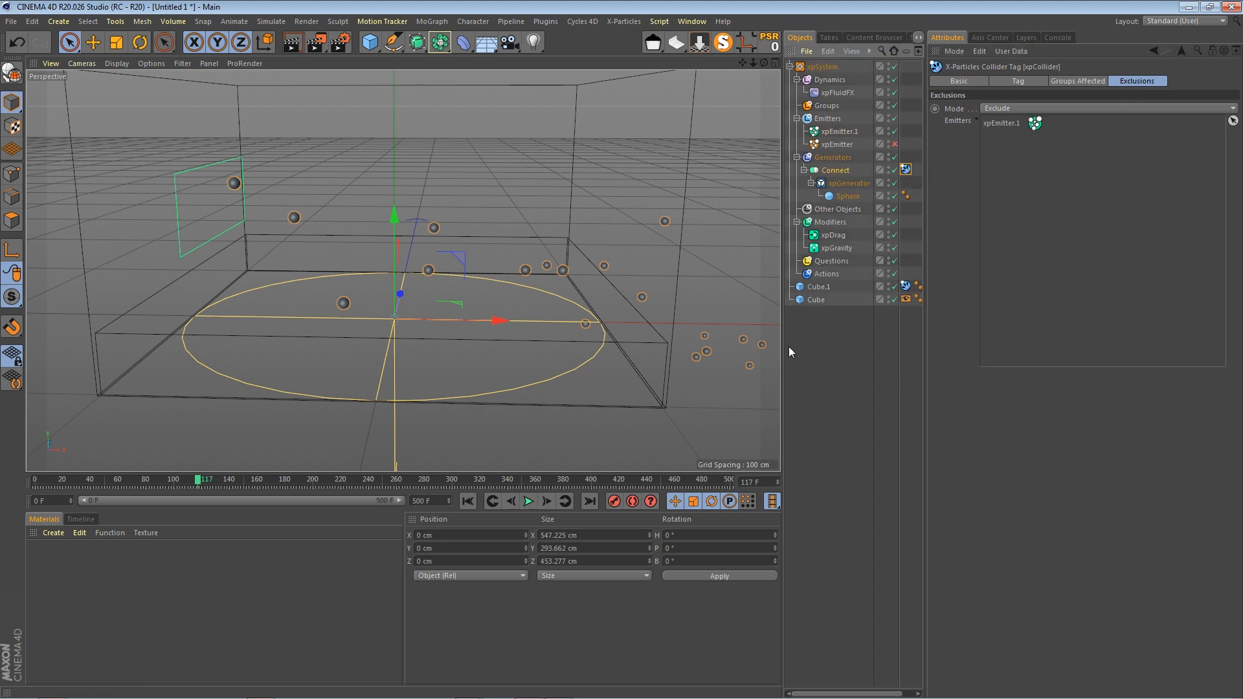
# Replay the simulation from the first frame and inspect how the emitted spheres meet each other
pyautogui.click(467, 502)
pyautogui.click(529, 501)
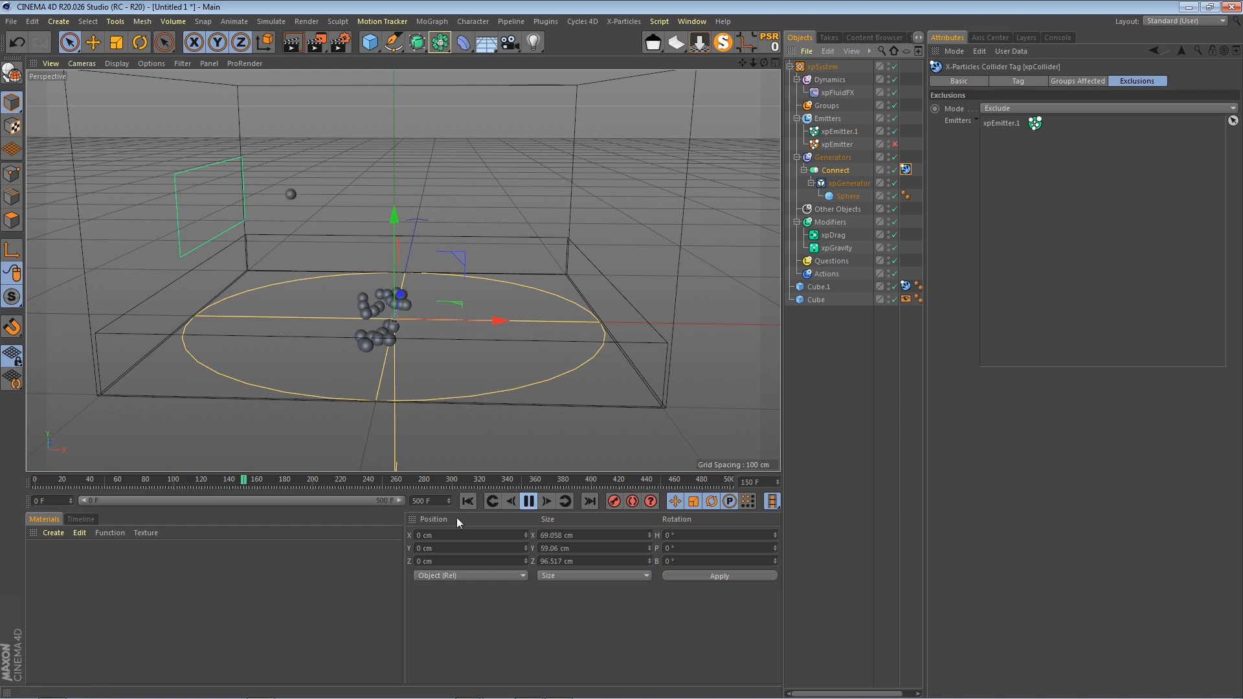
pyautogui.click(528, 501)
pyautogui.scroll(6, 379, 343)
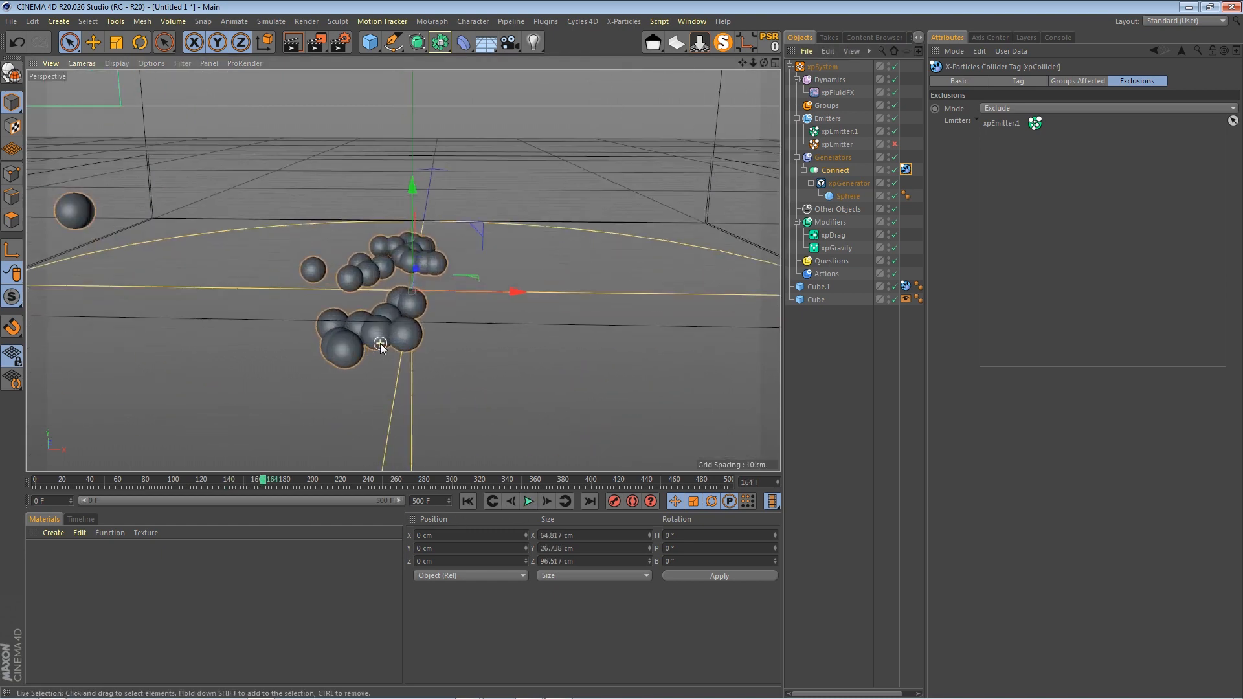
pyautogui.moveTo(765, 63)
pyautogui.mouseDown()
pyautogui.moveTo(745, 91)
pyautogui.moveTo(764, 63)
pyautogui.mouseUp()
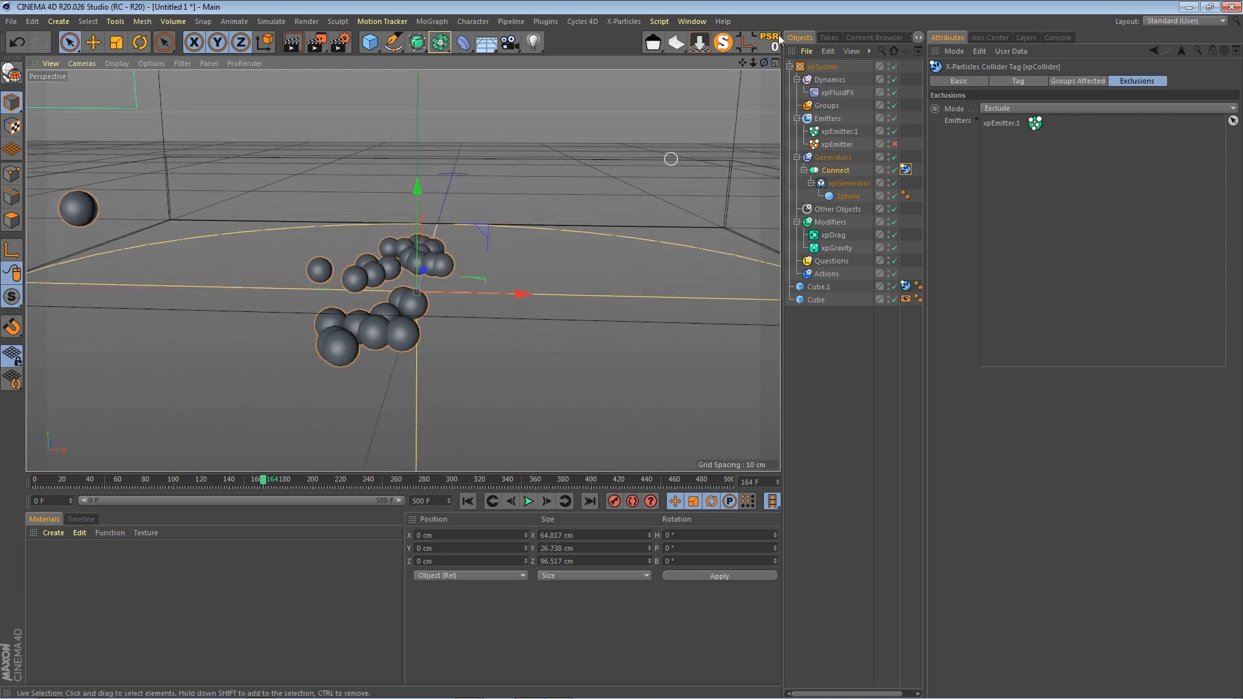
# Add an xpPPCollisions object to the Dynamics folder of the particle system
pyautogui.click(835, 80)
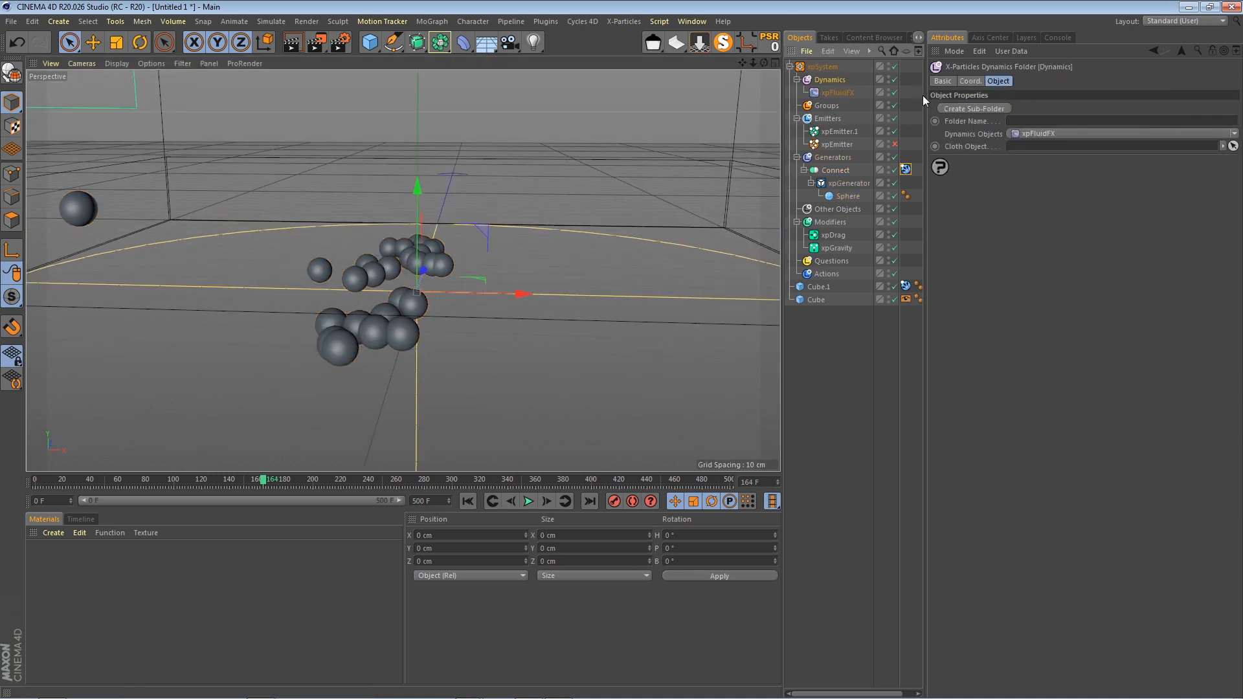
pyautogui.click(1050, 134)
pyautogui.click(1054, 255)
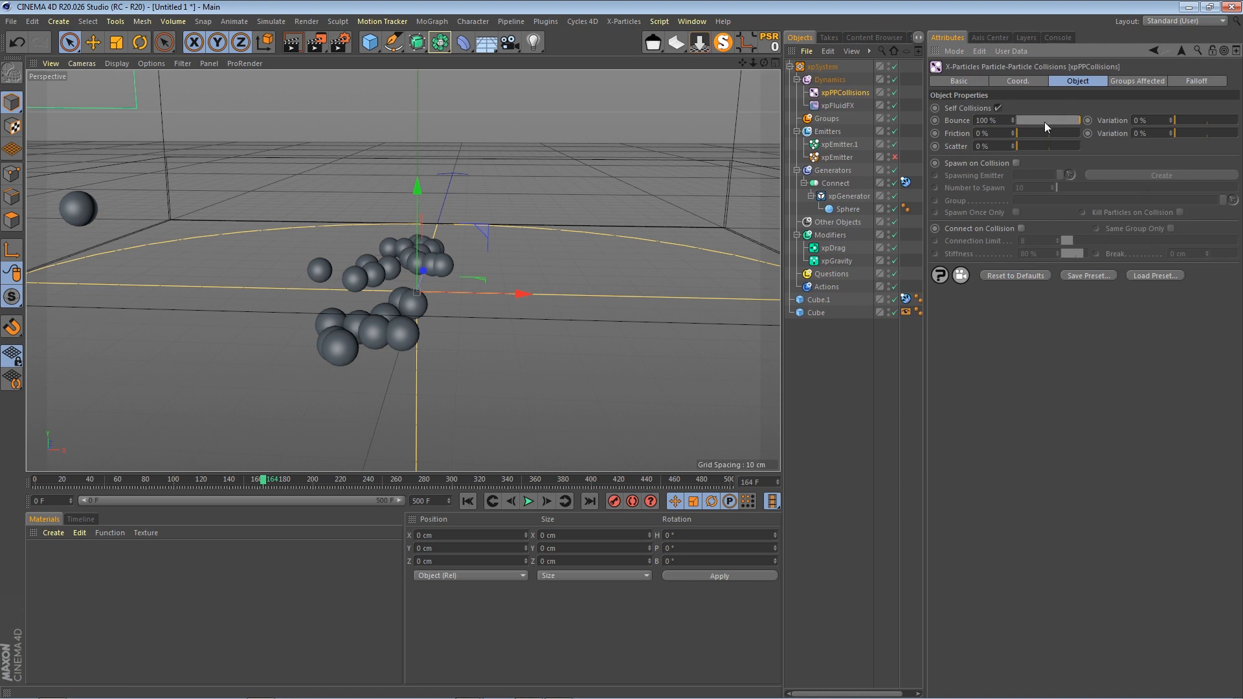
# Replay the simulation from the first frame to check the particle-particle collisions between the spheres
pyautogui.click(467, 500)
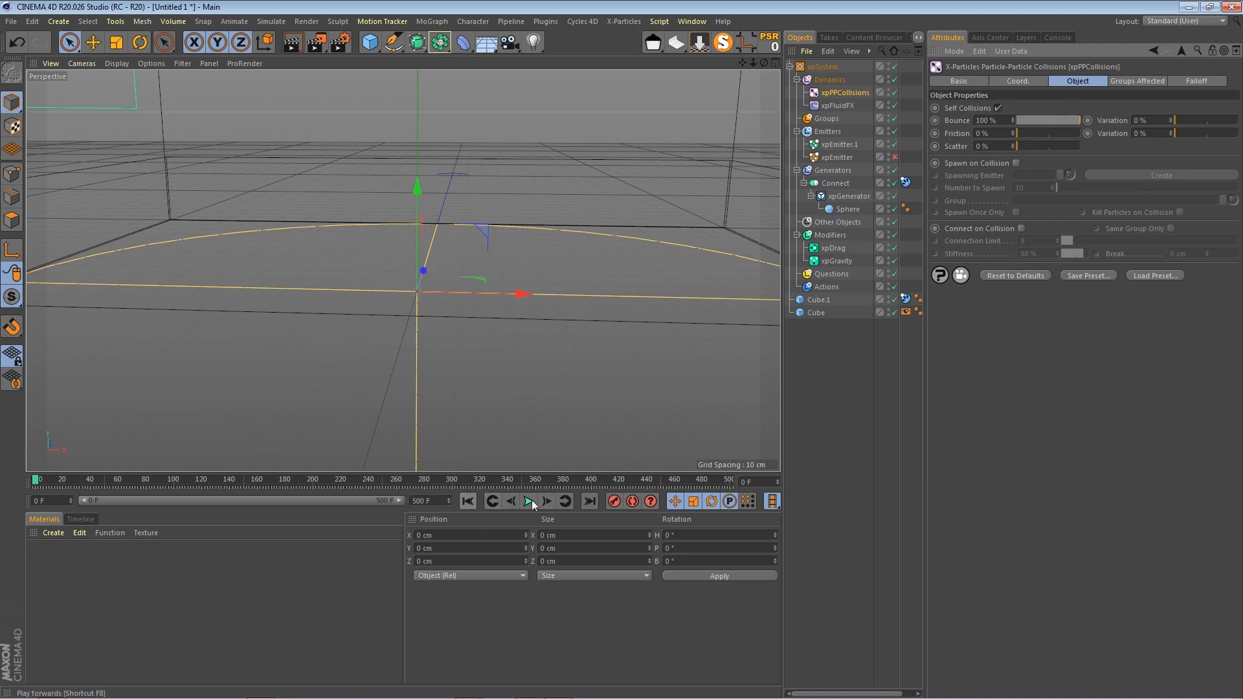
pyautogui.click(528, 501)
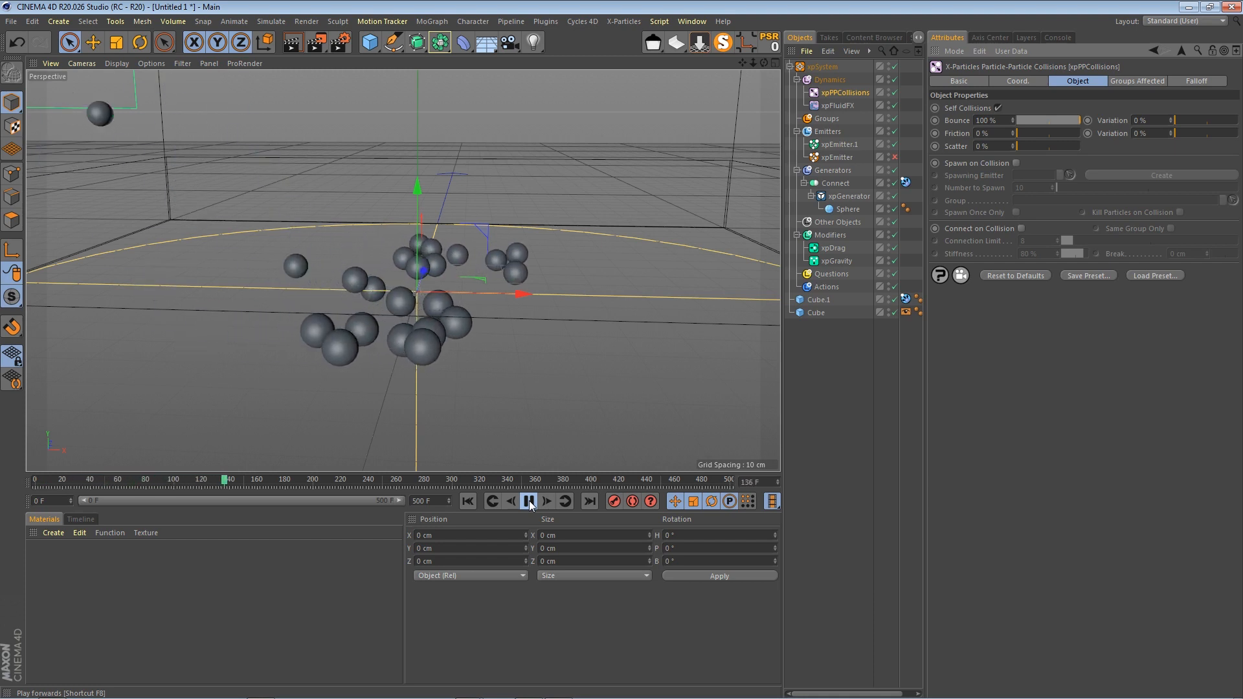
pyautogui.click(529, 502)
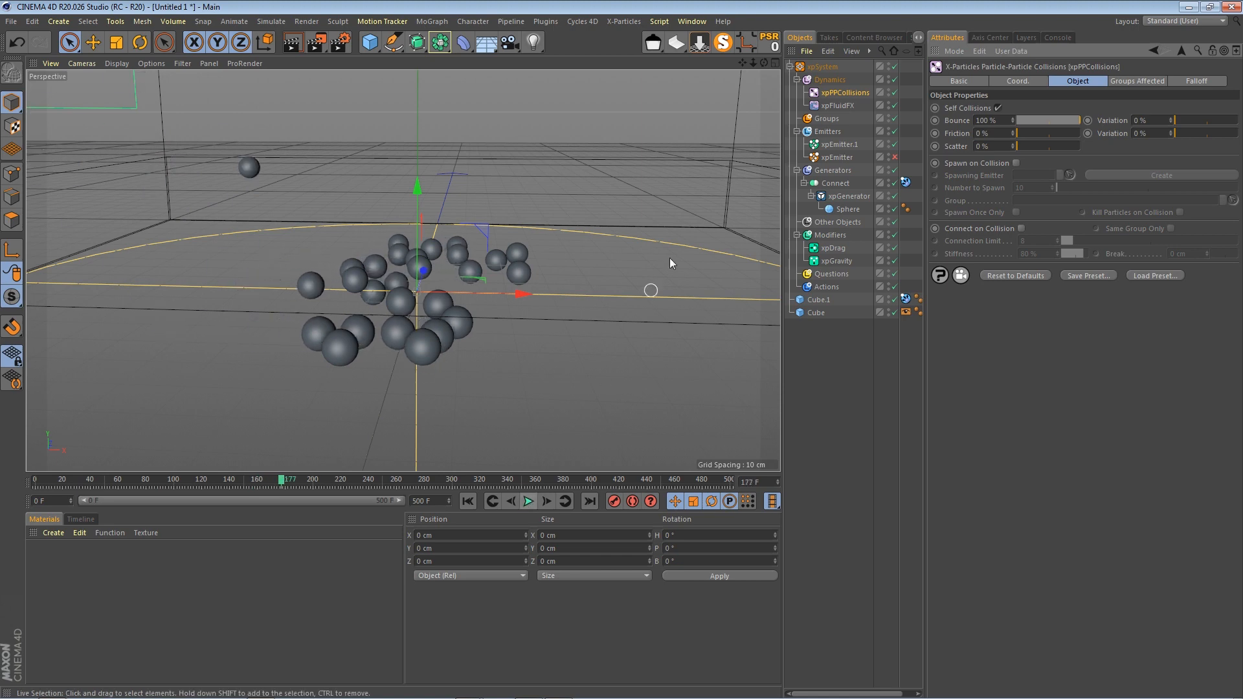
pyautogui.moveTo(753, 64); pyautogui.dragTo(763, 91)
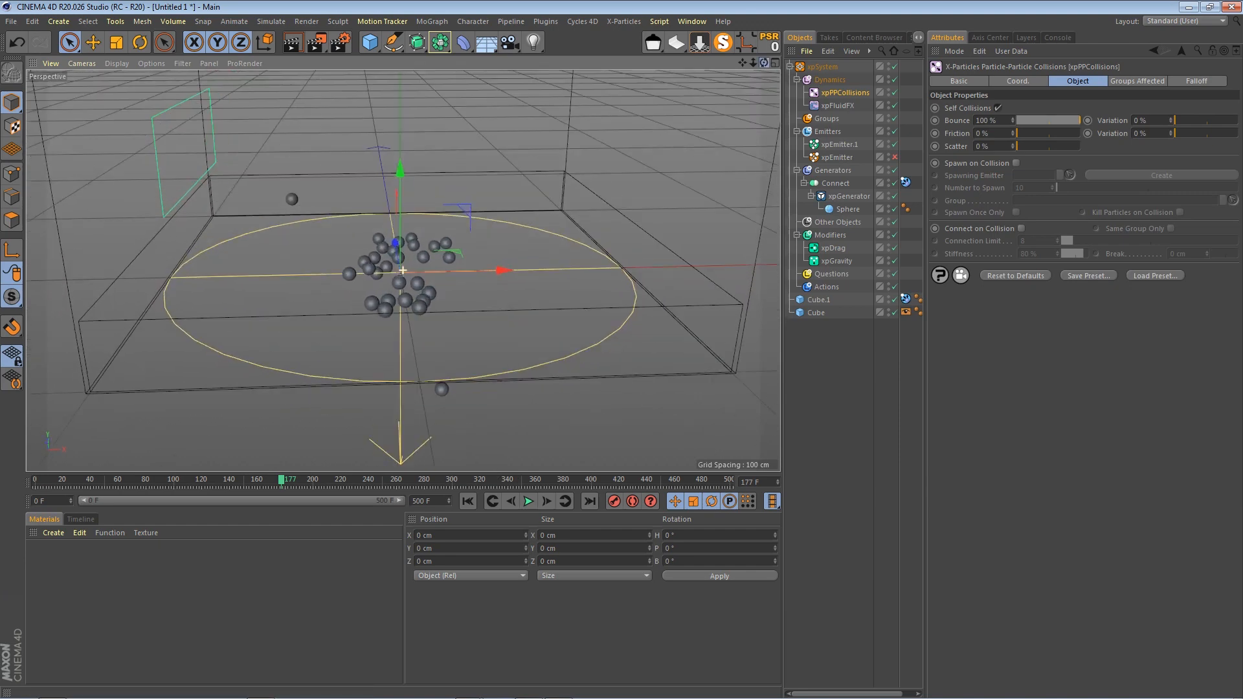
# Set xpEmitter.1's particle radius to 7 cm and play the simulation from the first frame
pyautogui.click(467, 501)
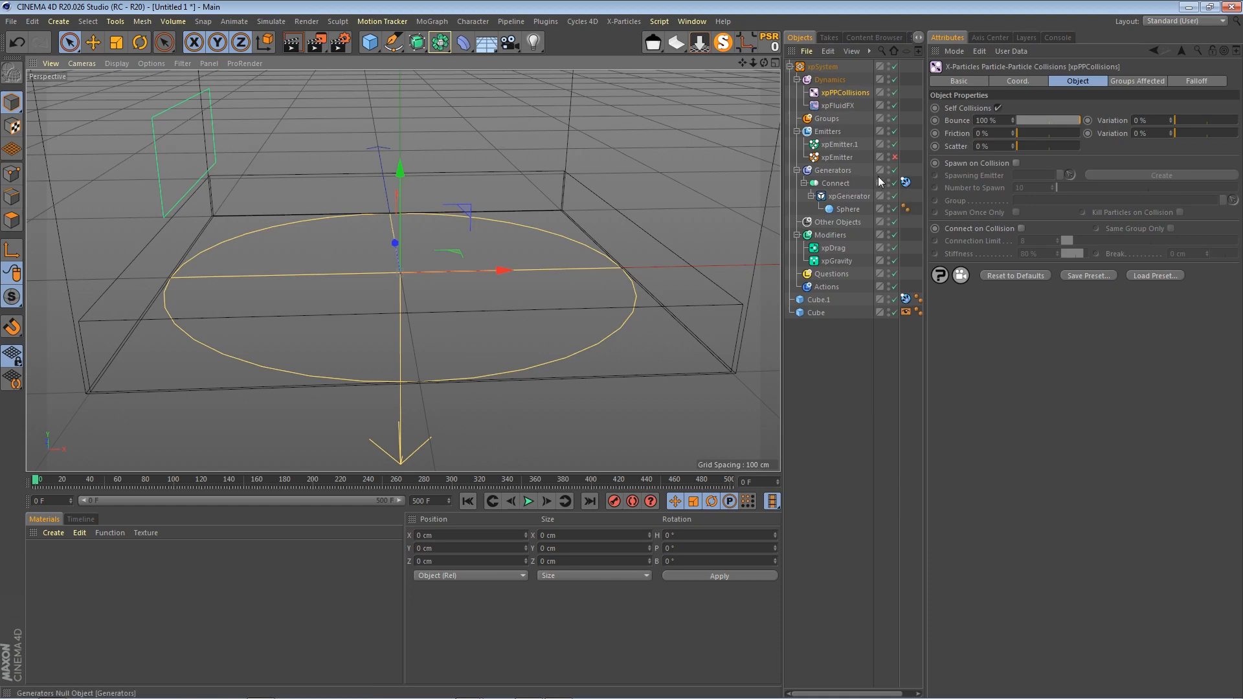
pyautogui.click(849, 196)
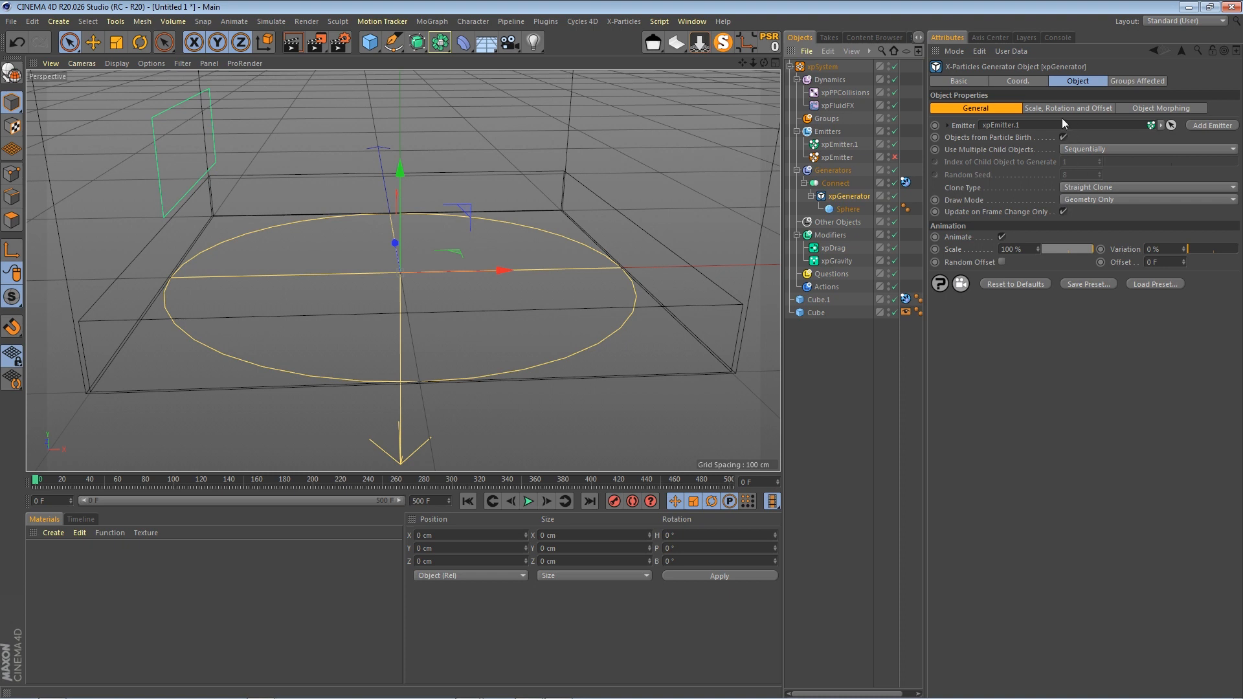
pyautogui.click(1078, 110)
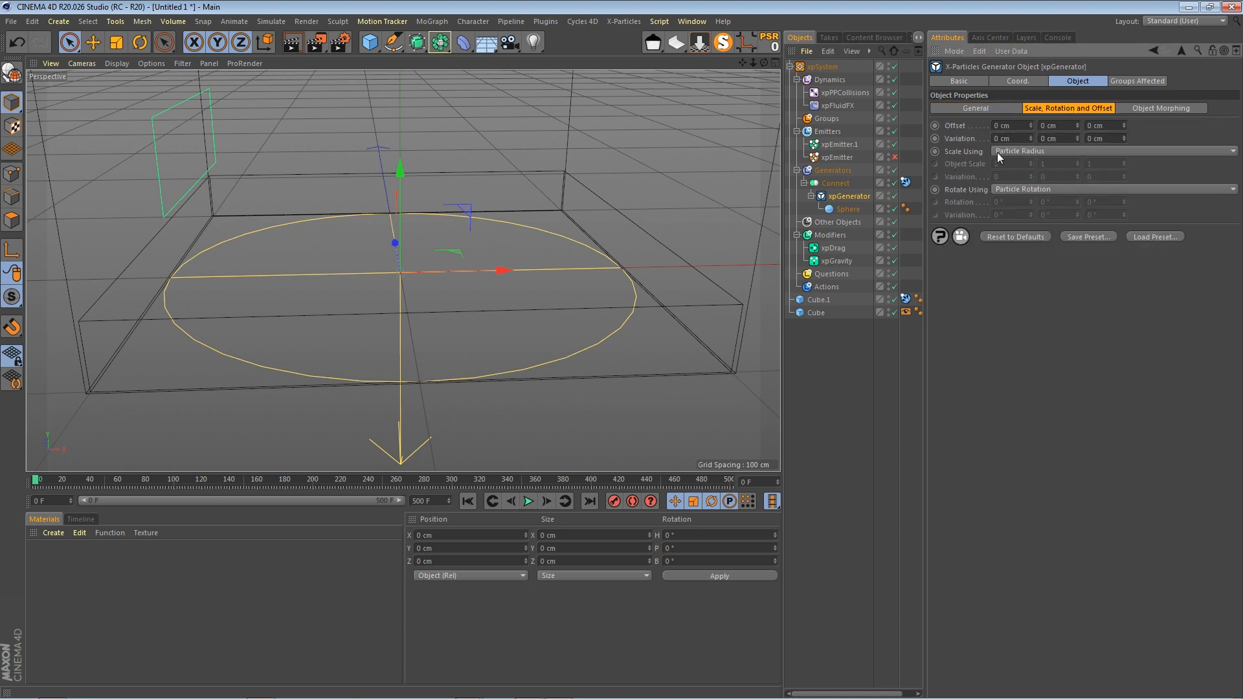
pyautogui.click(846, 144)
pyautogui.moveTo(1039, 277); pyautogui.dragTo(1046, 277)
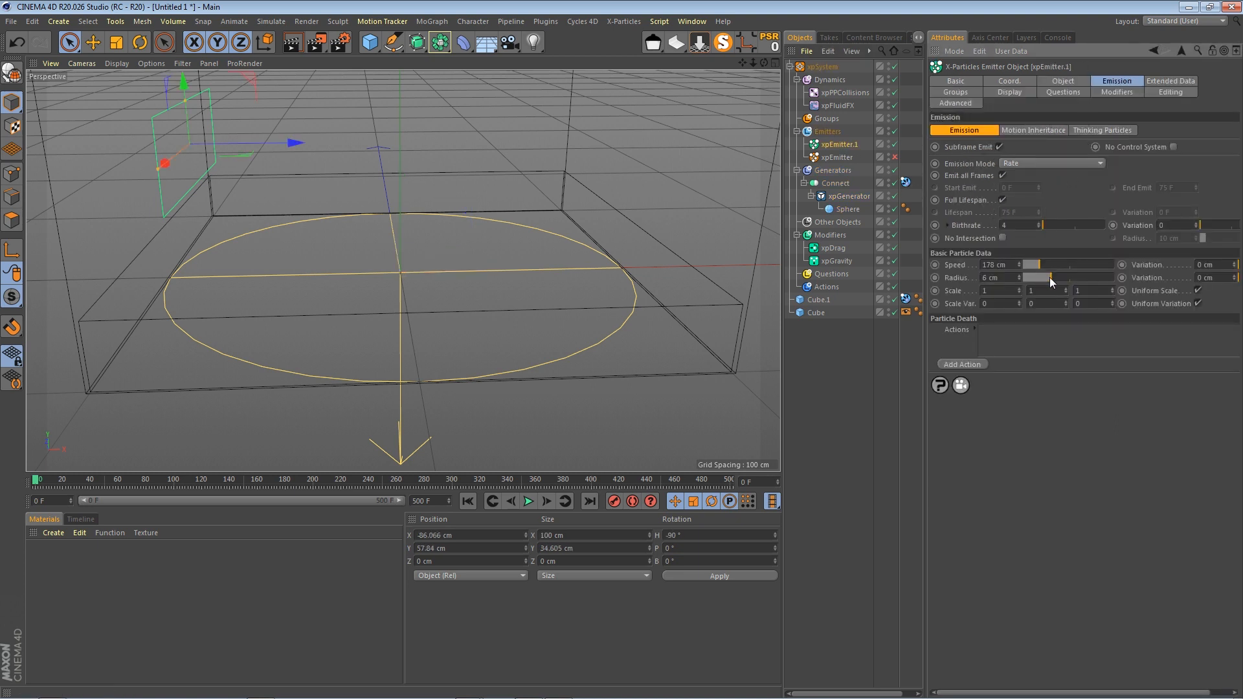
pyautogui.click(529, 501)
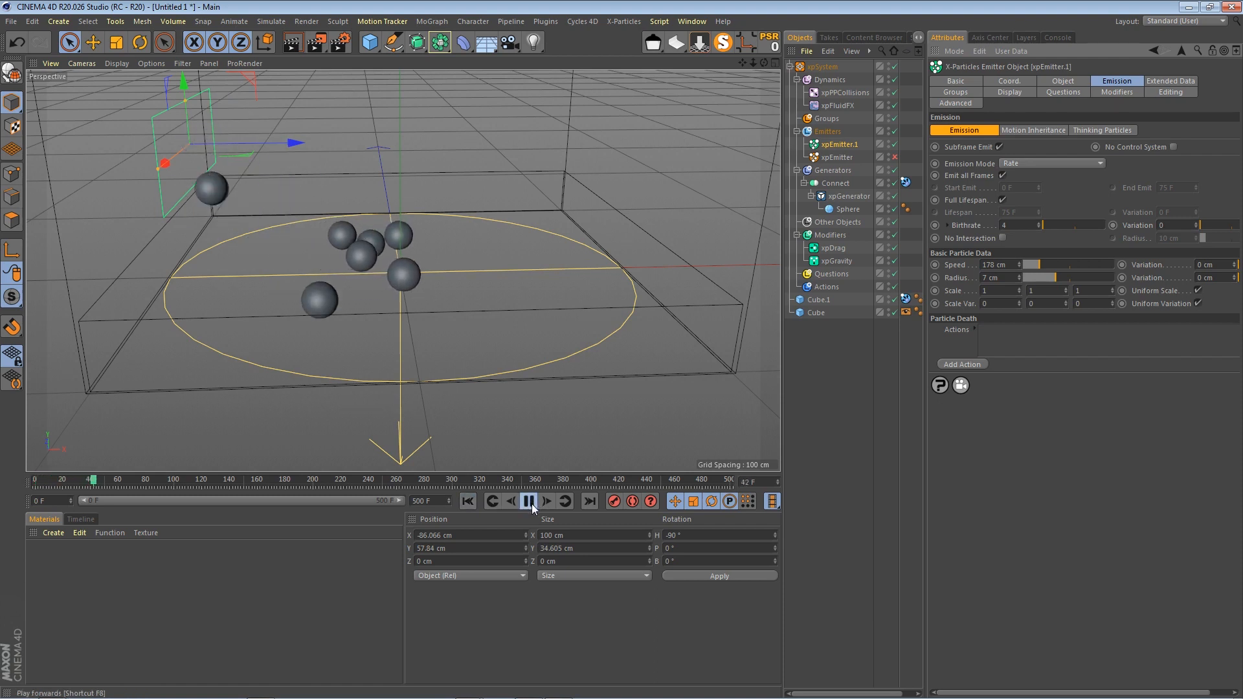
pyautogui.click(529, 501)
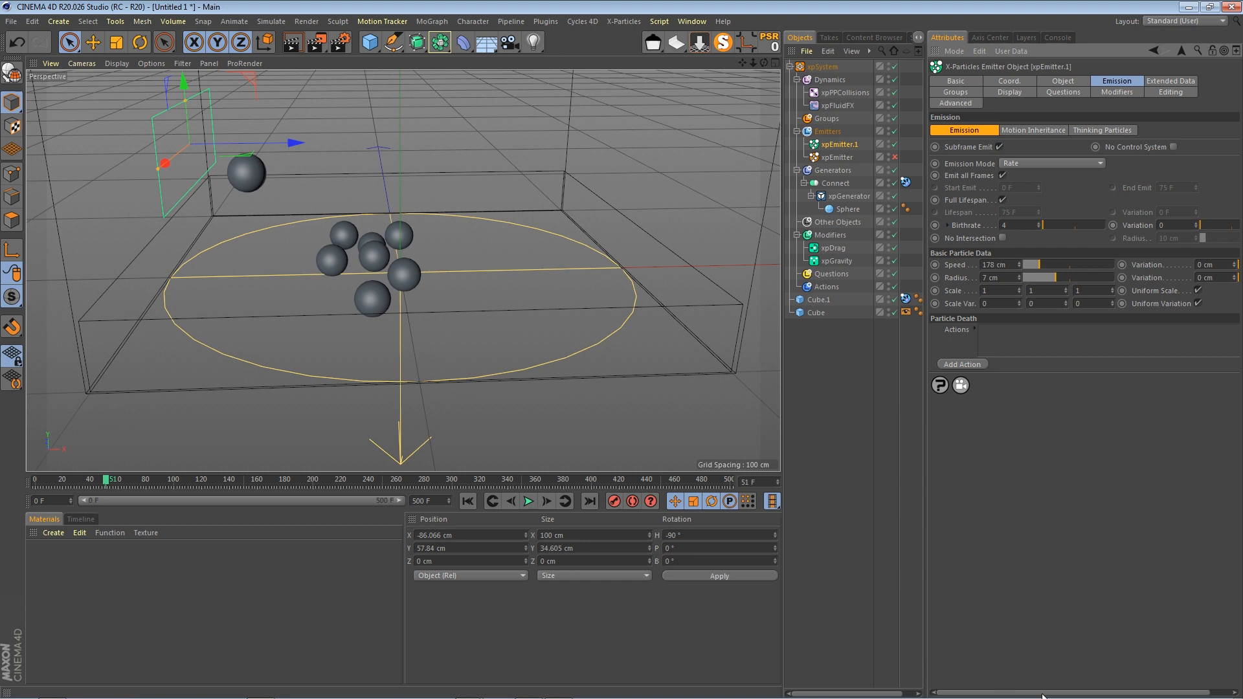
# Try a radius variation of 7 cm on xpEmitter.1 and replay the simulation from the first frame
pyautogui.moveTo(1042, 696); pyautogui.dragTo(1065, 695)
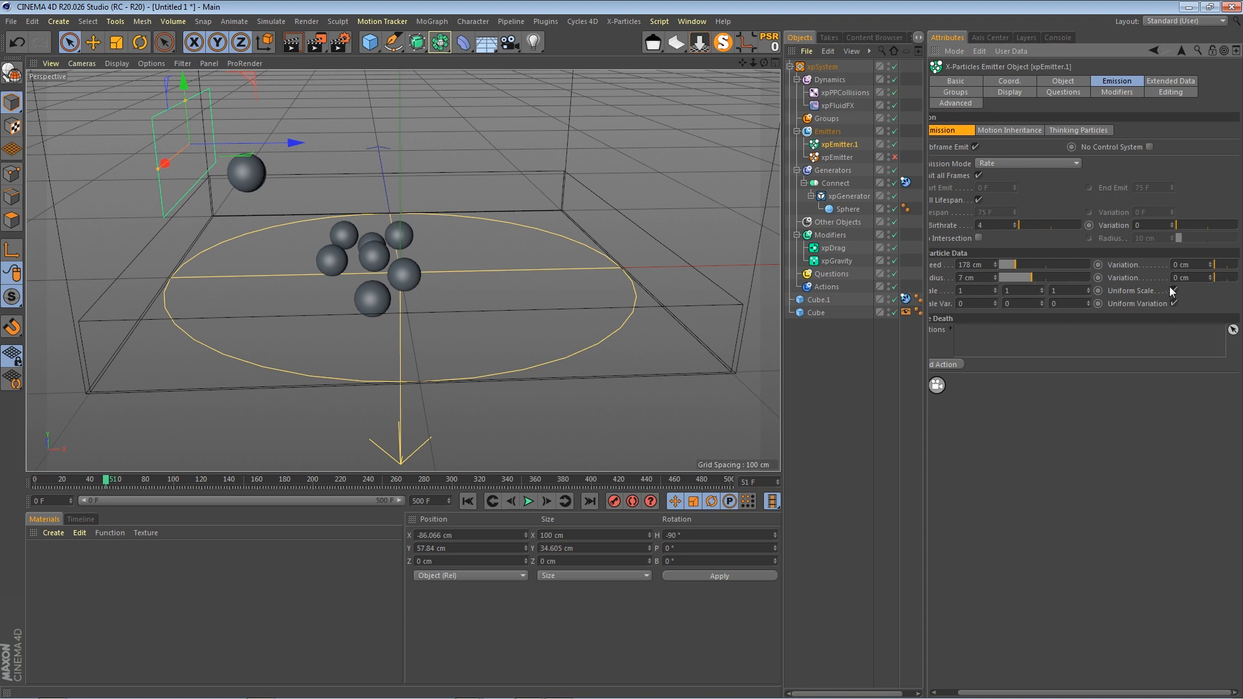
pyautogui.click(468, 500)
pyautogui.click(528, 501)
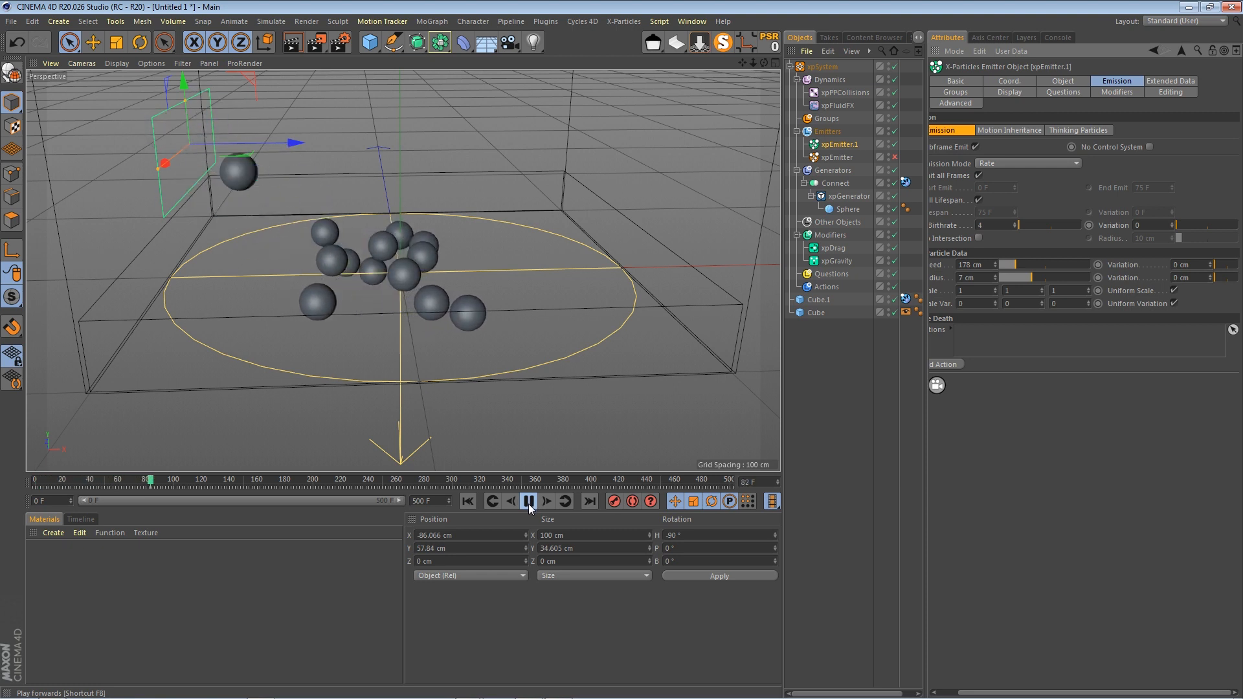
pyautogui.click(527, 501)
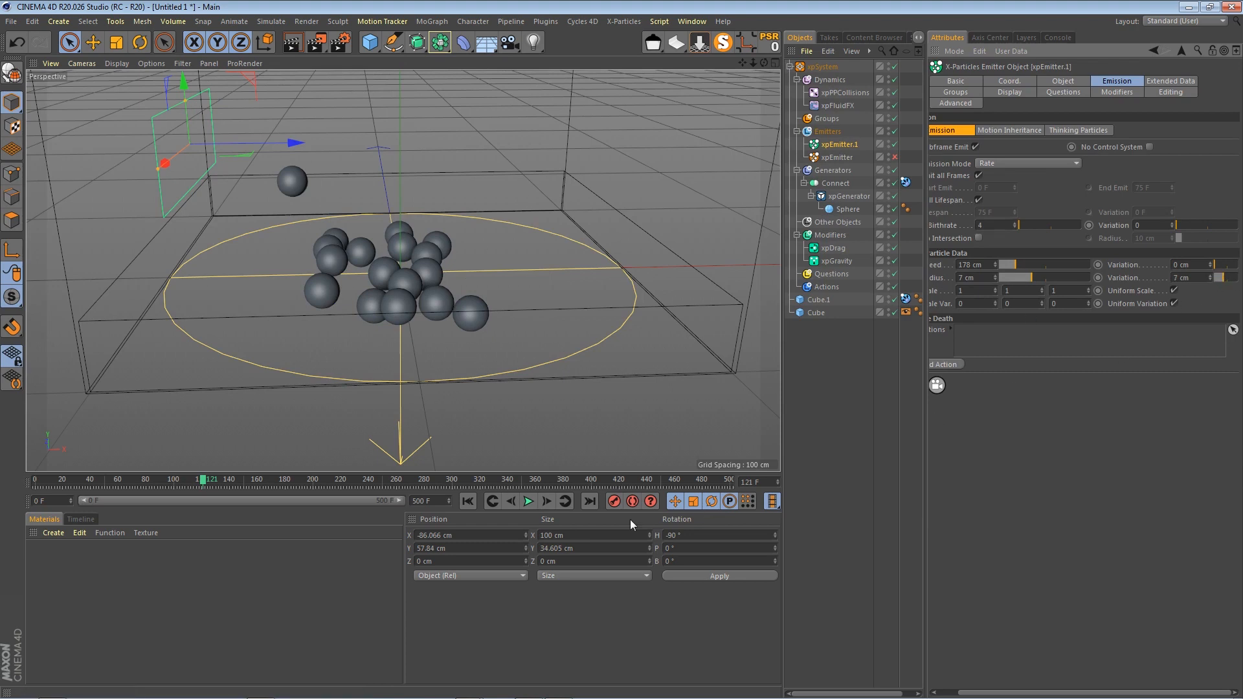
pyautogui.click(467, 501)
pyautogui.click(528, 501)
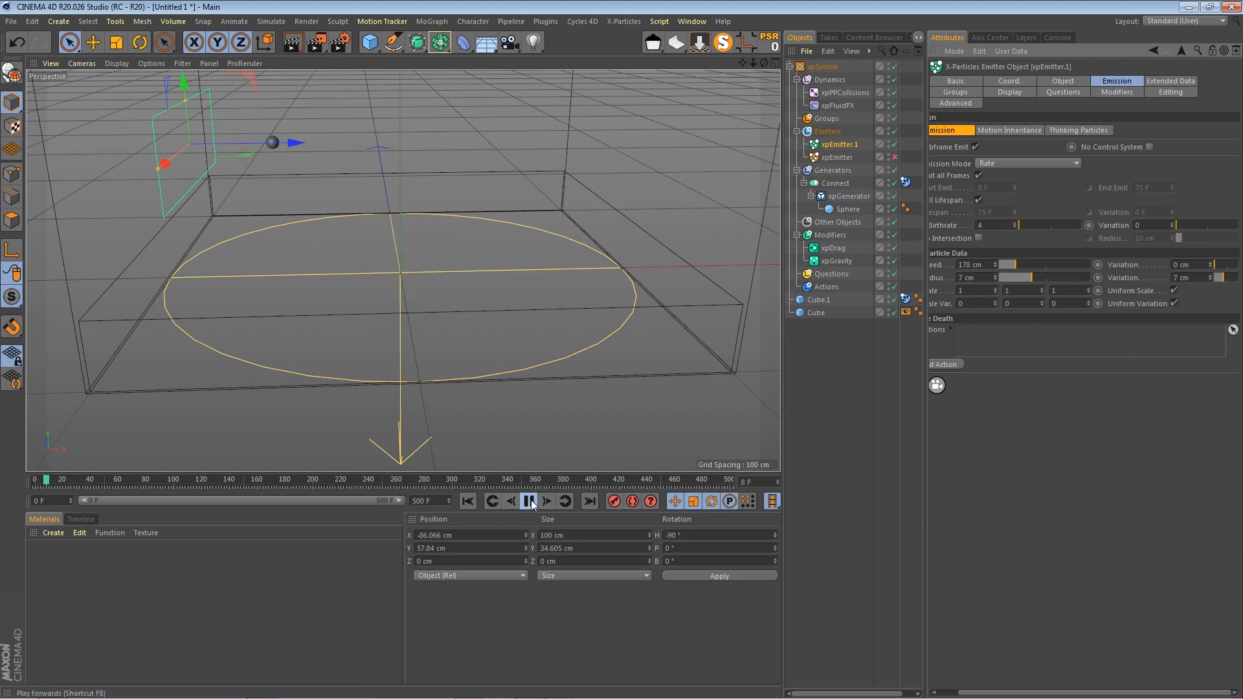
pyautogui.click(529, 501)
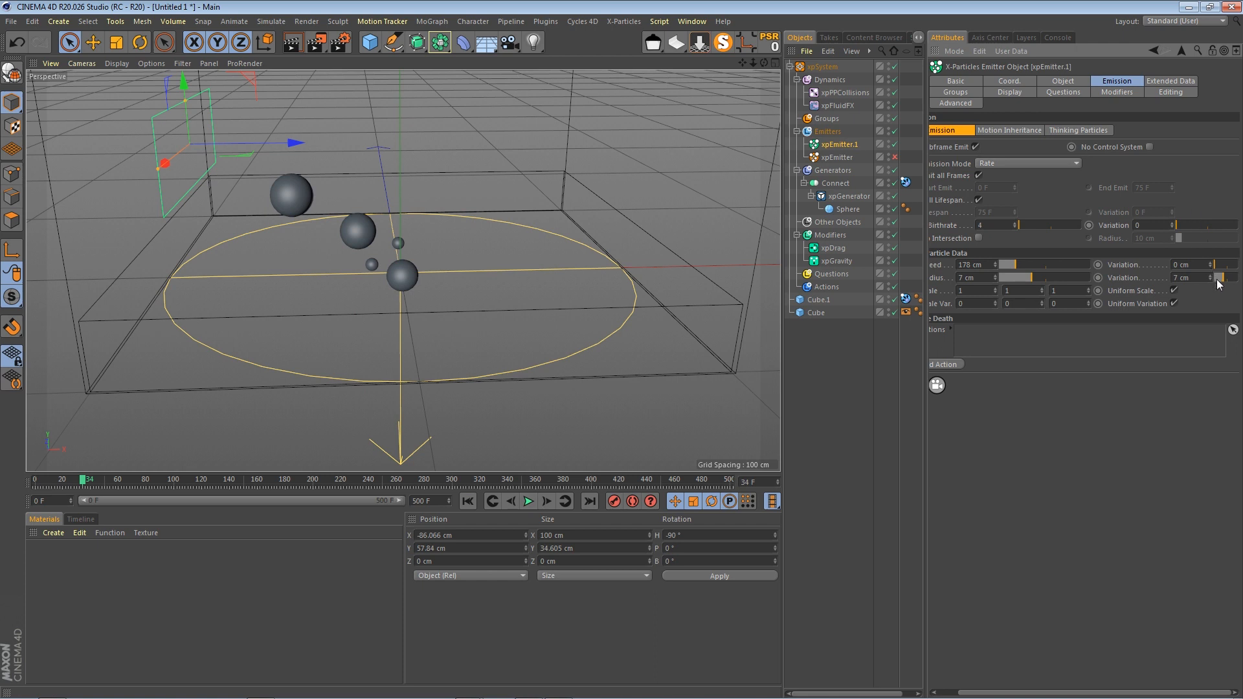
# Set xpEmitter.1's radius variation to 2 cm, replay the simulation, and set its birthrate to 3
pyautogui.click(467, 501)
pyautogui.click(528, 501)
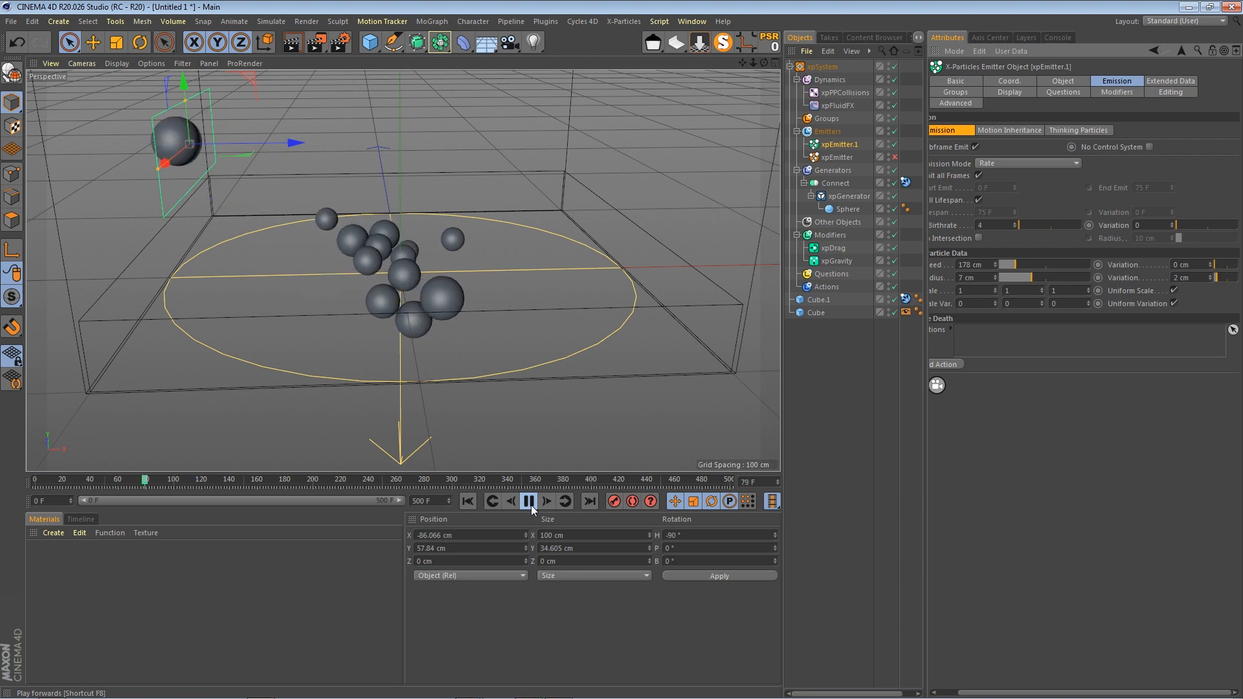
pyautogui.click(529, 502)
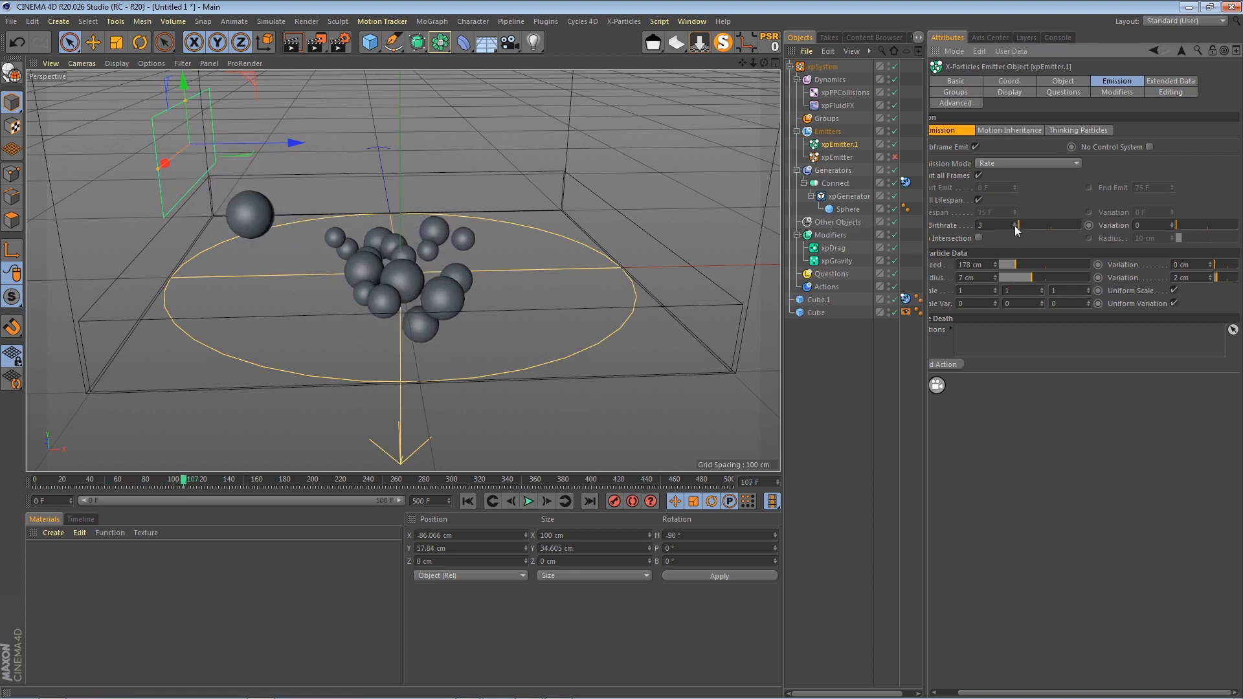
pyautogui.click(467, 501)
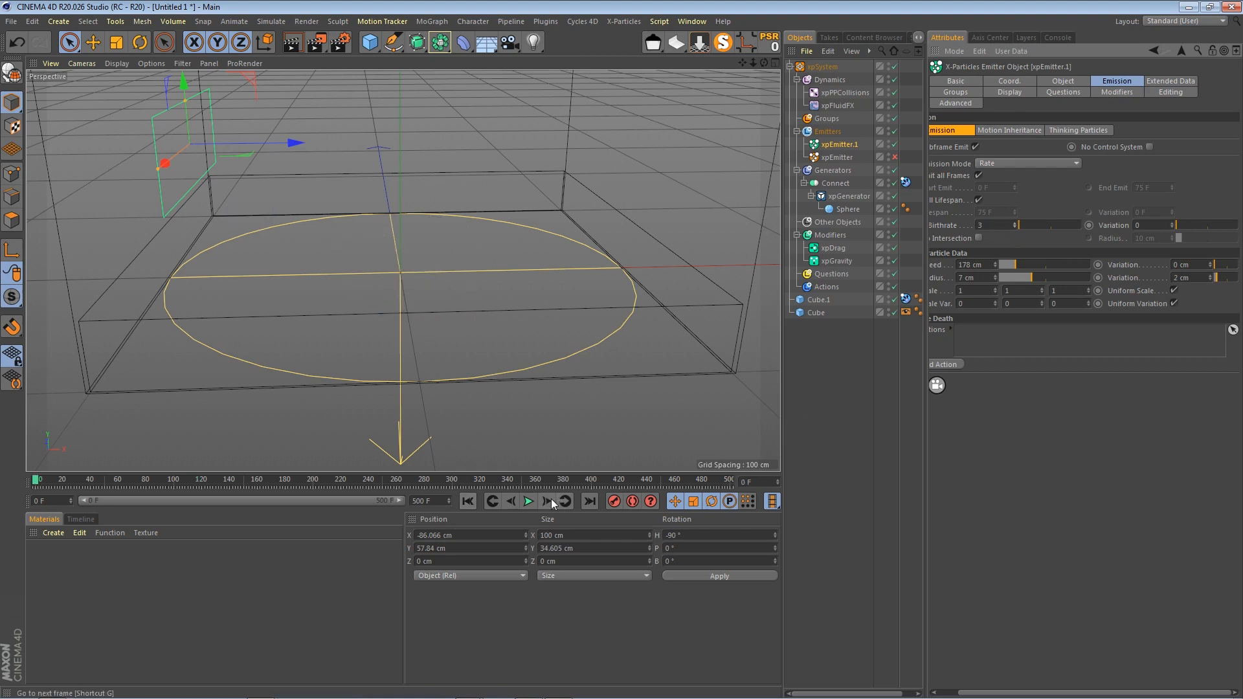
# Re-enable xpEmitter and play the simulation to see the spheres land in the fluid particles
pyautogui.click(894, 157)
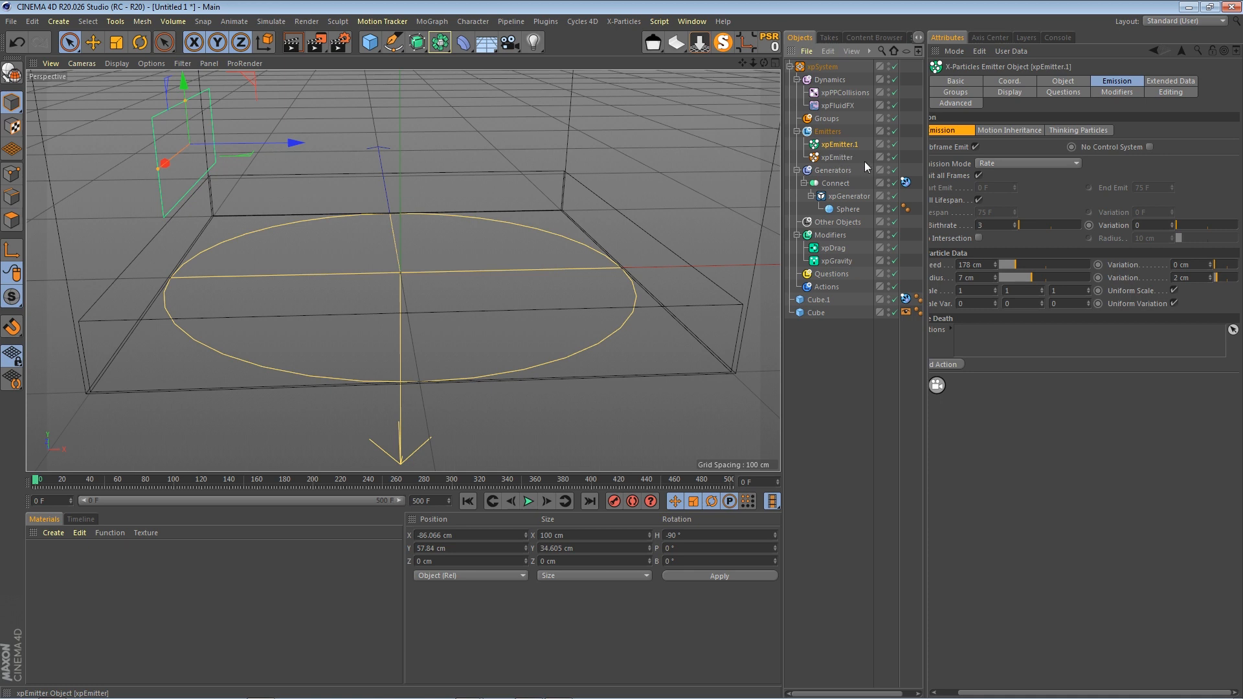
pyautogui.click(528, 502)
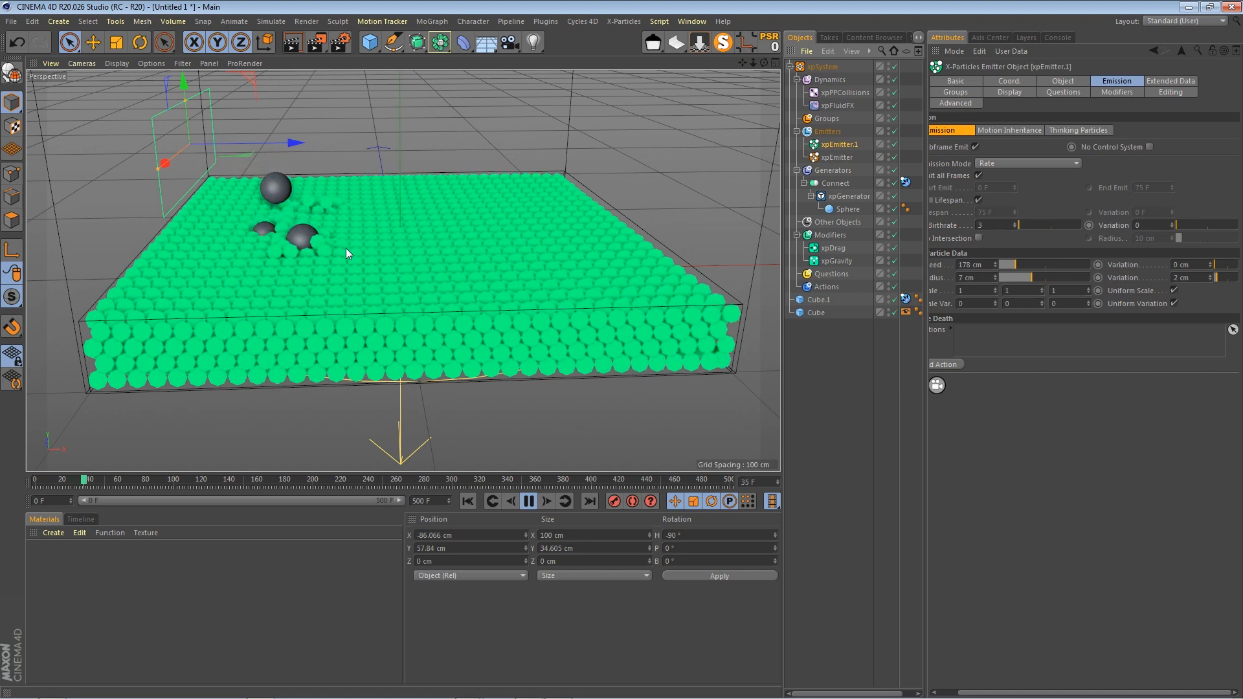
pyautogui.click(528, 501)
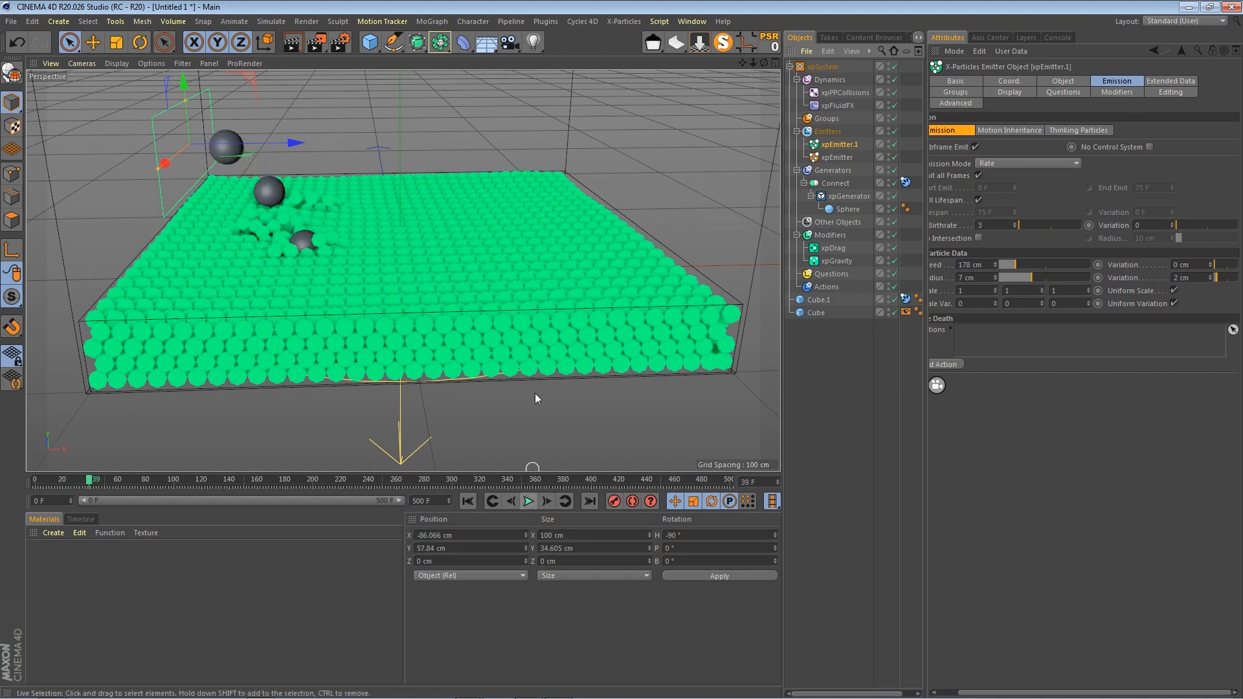
# Exclude xpPPCollisions from xpEmitter's particle modifiers, and check the modifier list of xpEmitter.1
pyautogui.click(845, 94)
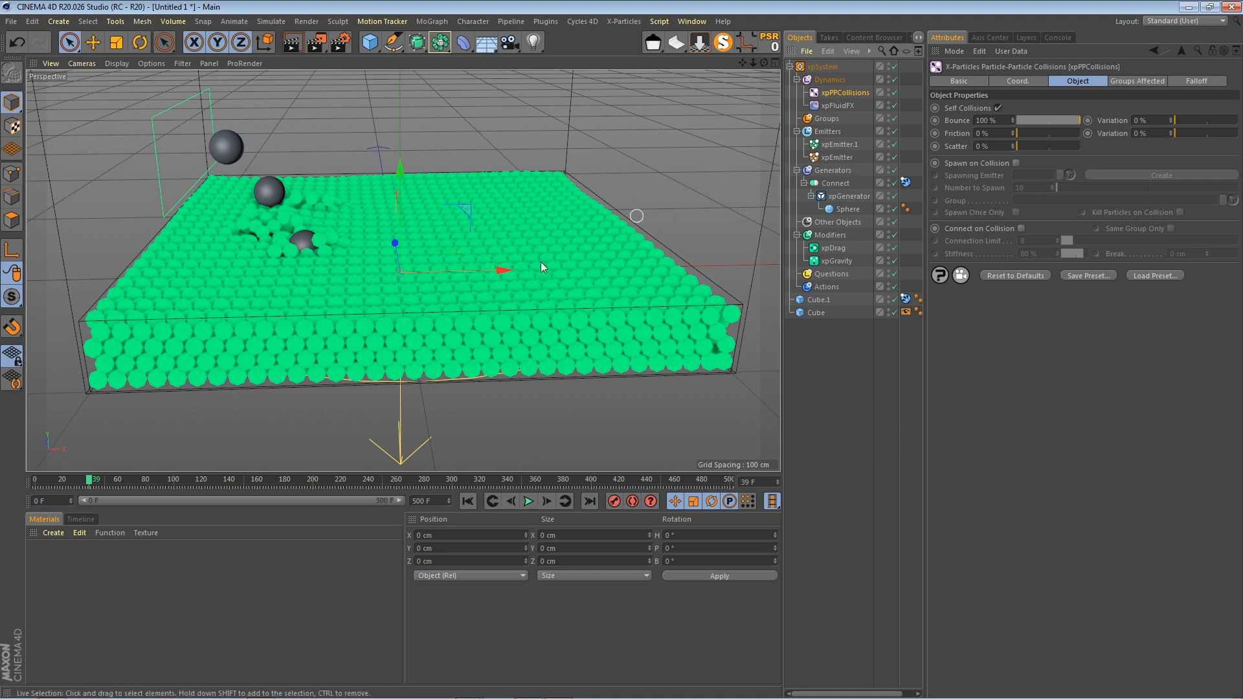
pyautogui.click(838, 158)
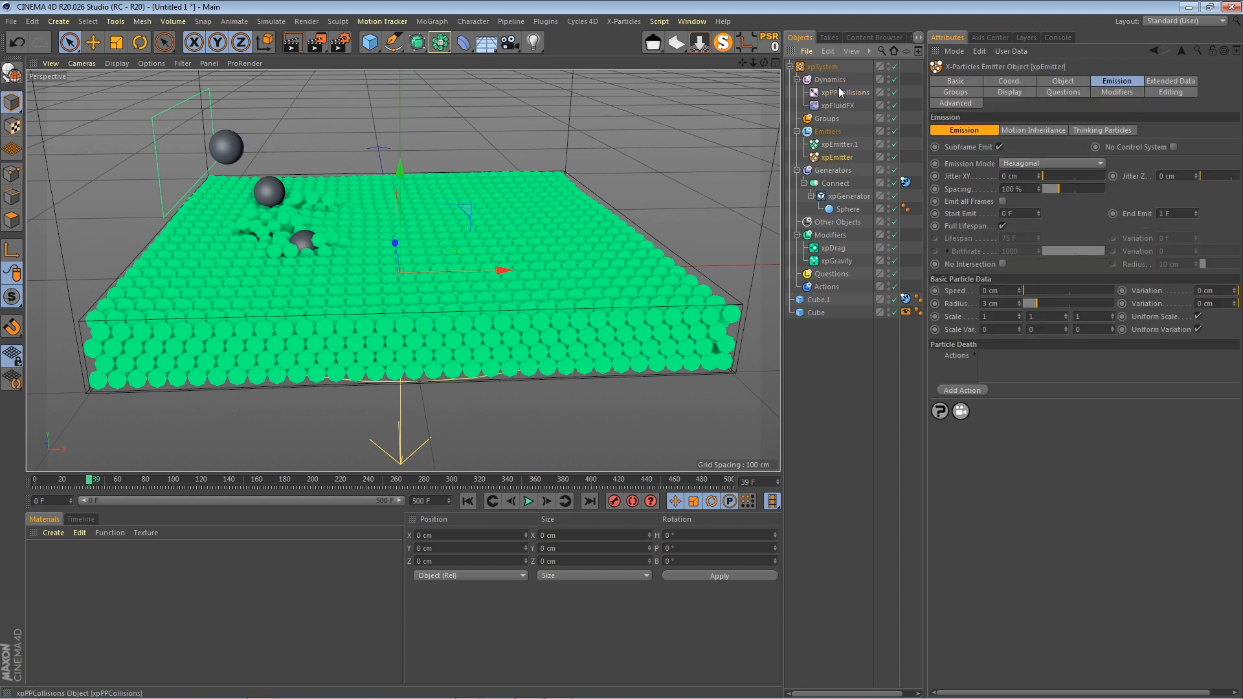
pyautogui.click(1118, 92)
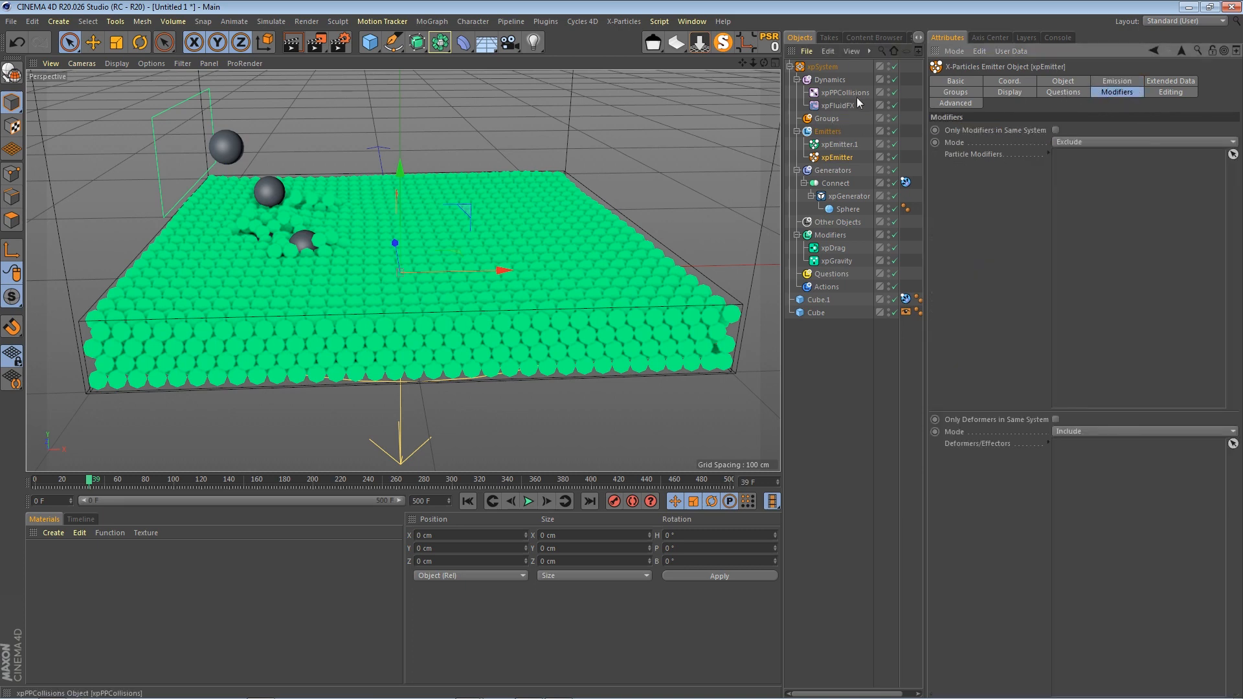
pyautogui.moveTo(845, 94); pyautogui.dragTo(1149, 226)
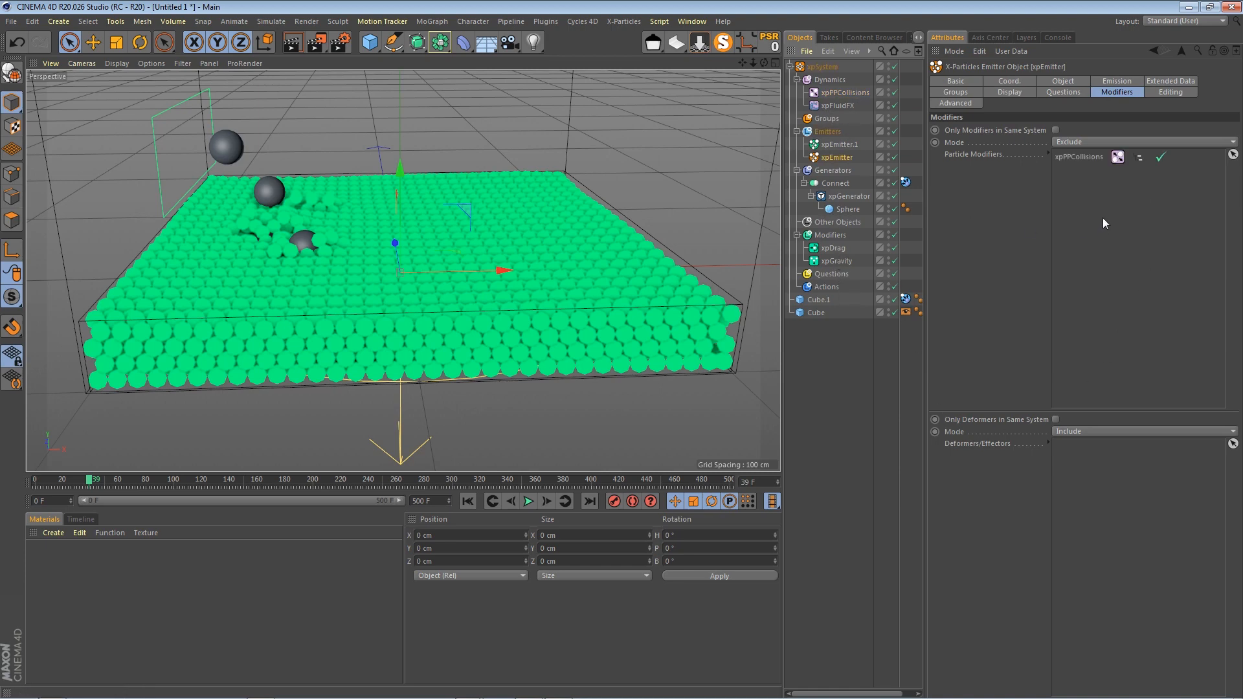
pyautogui.click(838, 144)
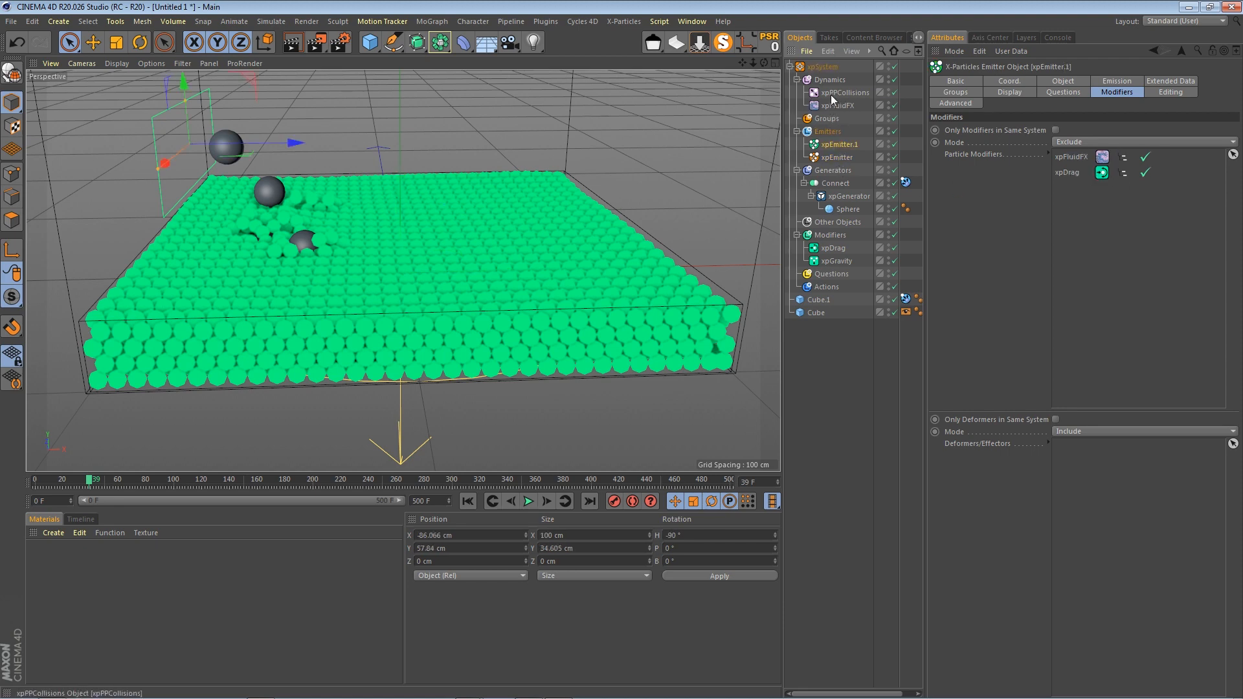
# Replay the simulation from the first frame and examine up close how the spheres sink into the fluid particles
pyautogui.click(469, 502)
pyautogui.click(528, 501)
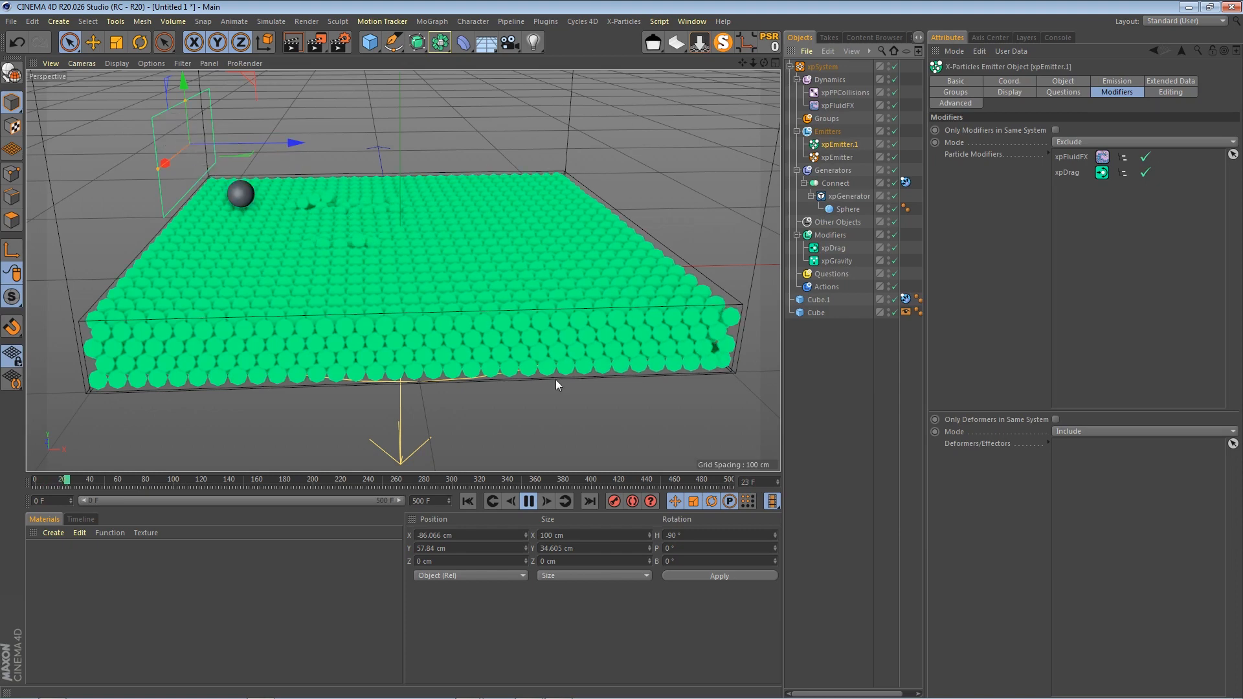
pyautogui.click(528, 501)
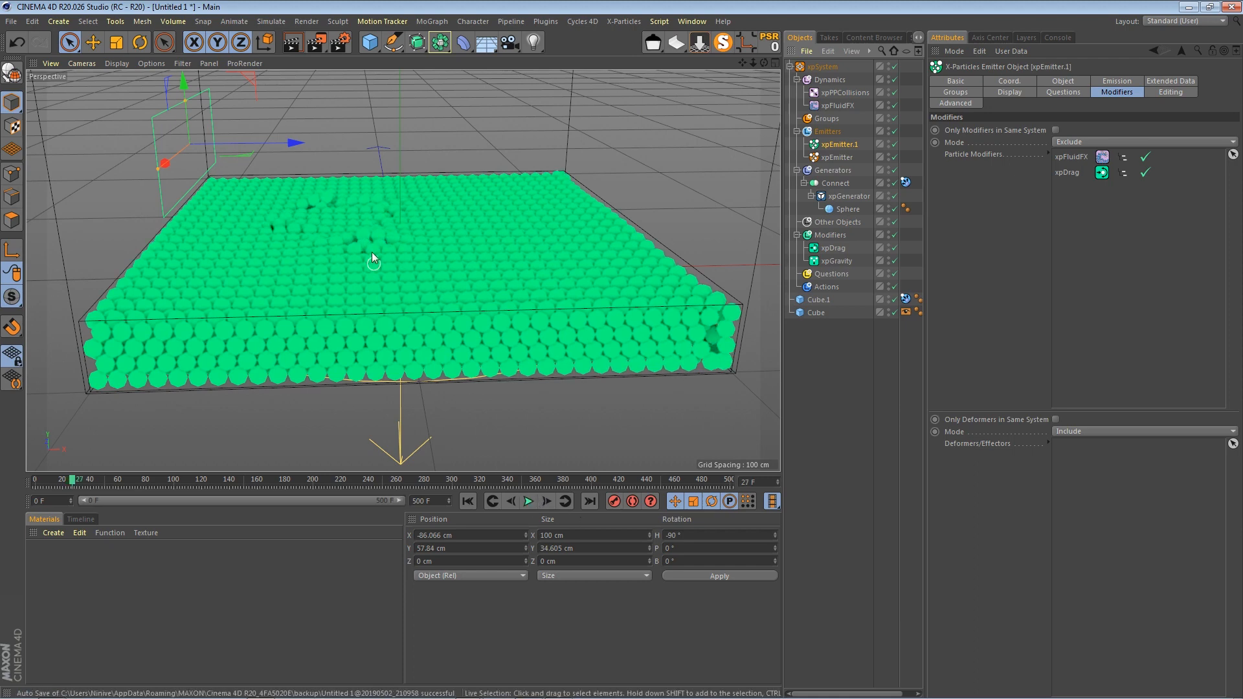
pyautogui.scroll(5, 372, 253)
pyautogui.moveTo(765, 64); pyautogui.dragTo(766, 120)
pyautogui.click(528, 501)
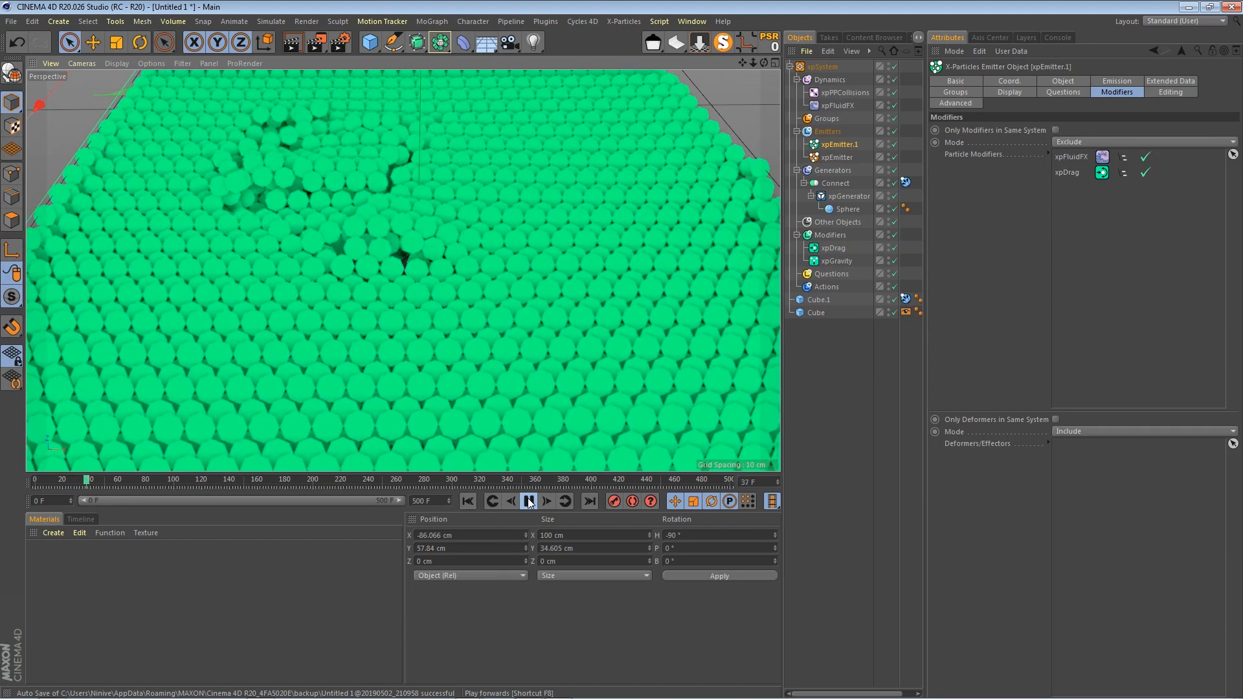
pyautogui.click(528, 501)
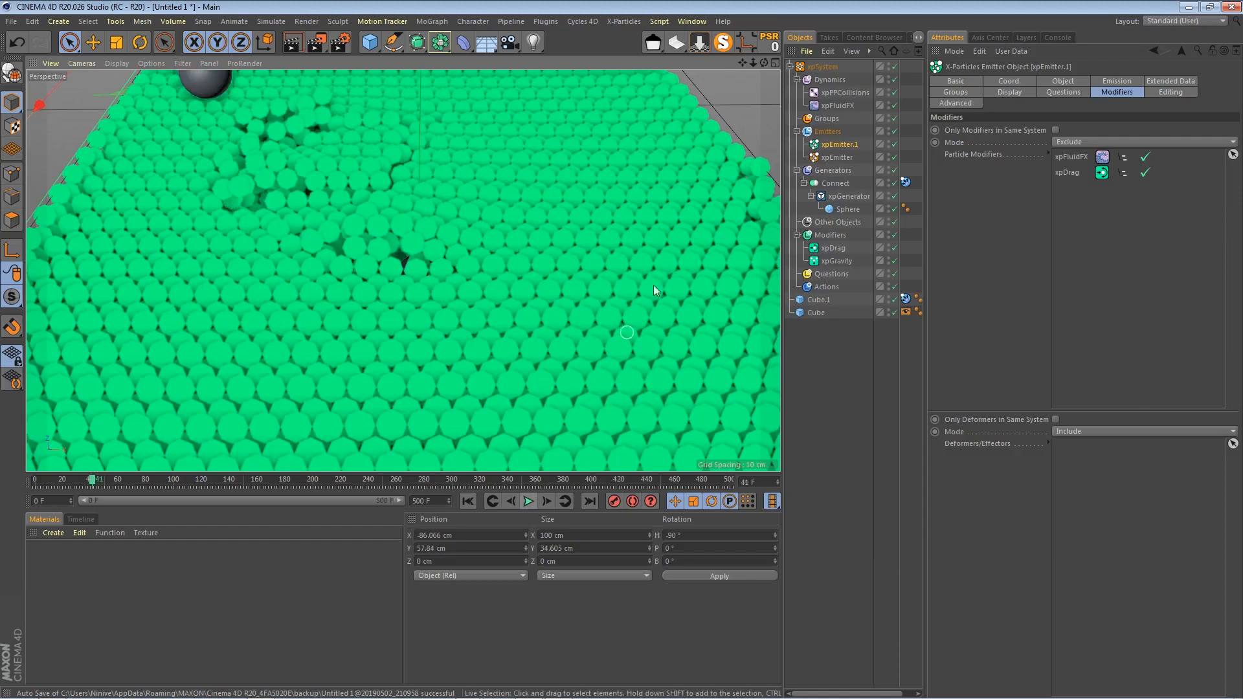
pyautogui.moveTo(755, 62); pyautogui.dragTo(403, 205)
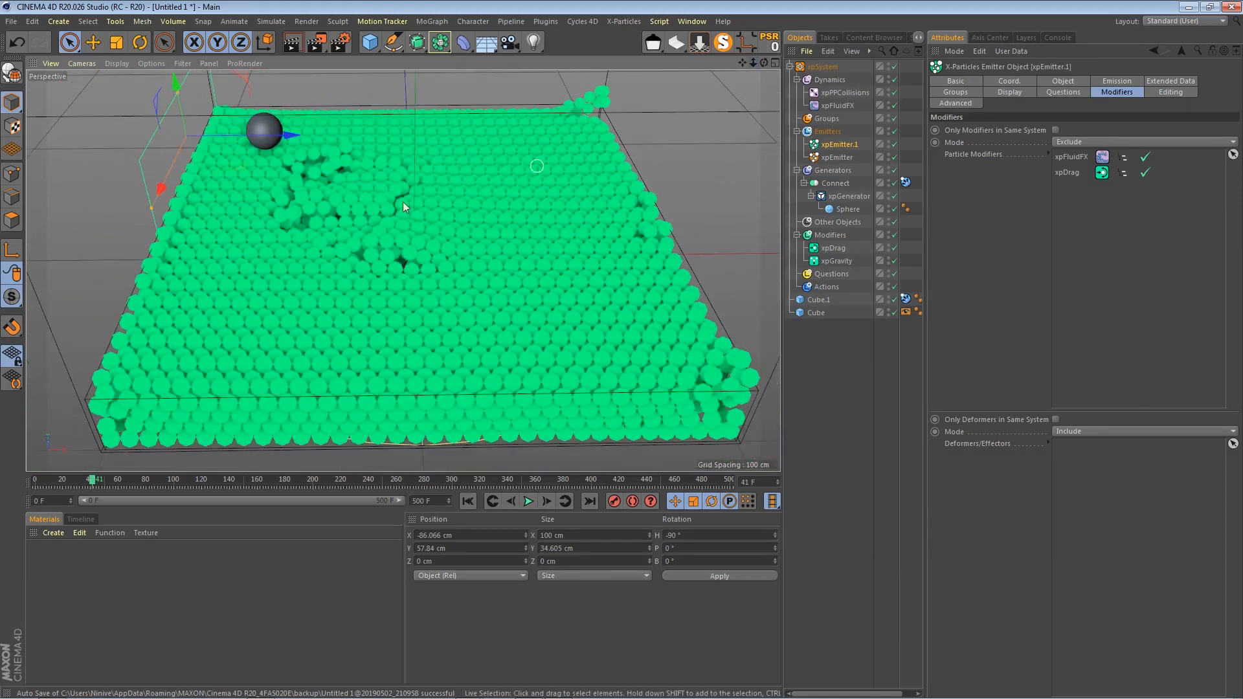
# Set xpEmitter.1's particle radius to 10 cm with a variation of 4 cm, and replay the simulation from the first frame
pyautogui.click(1126, 82)
pyautogui.moveTo(1068, 281); pyautogui.dragTo(1076, 283)
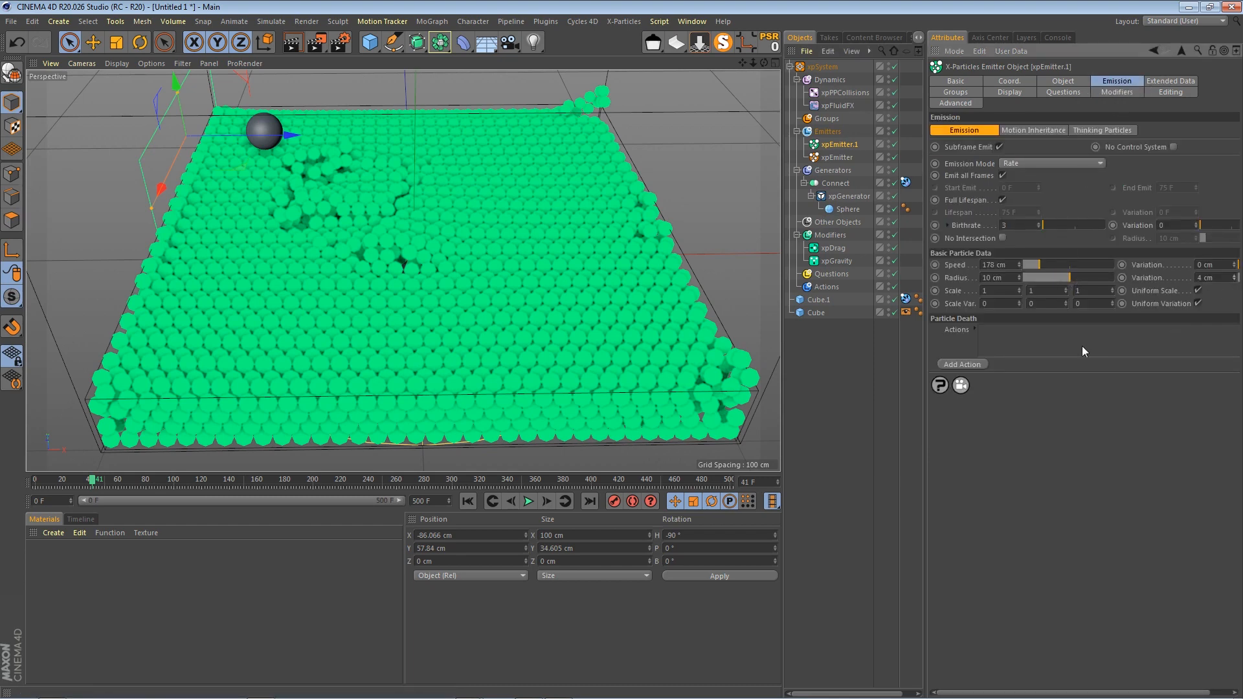
pyautogui.click(468, 501)
pyautogui.click(528, 500)
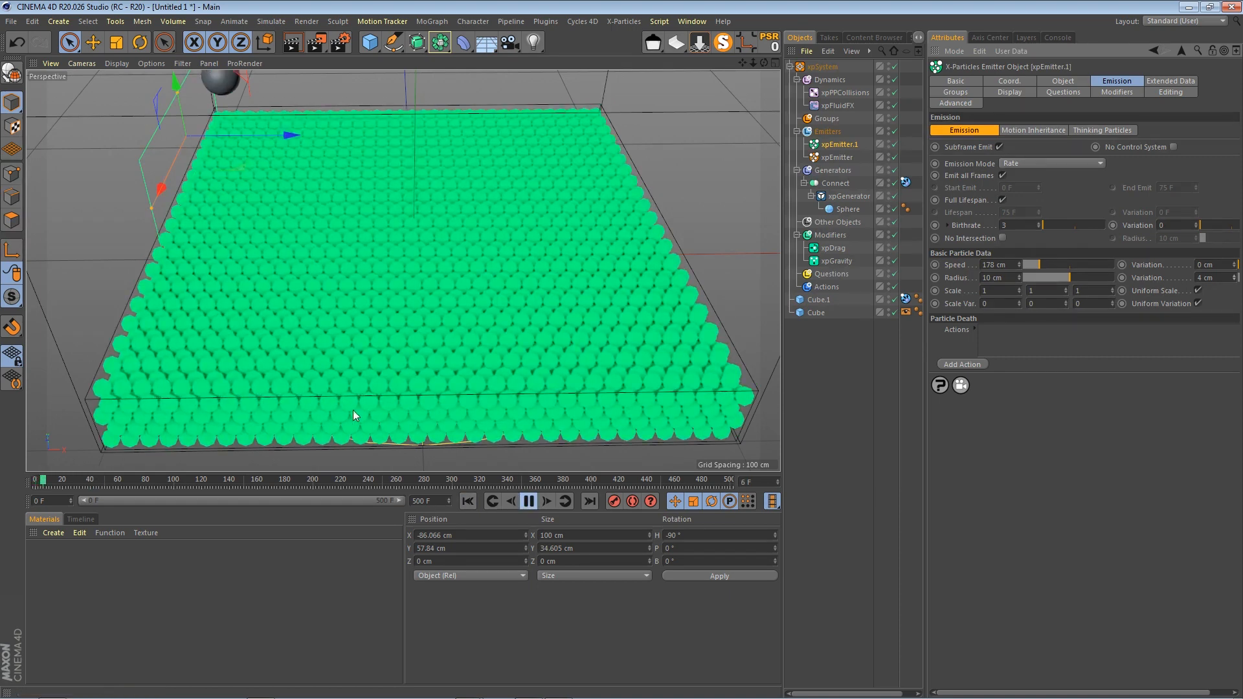
pyautogui.click(764, 64)
pyautogui.click(530, 502)
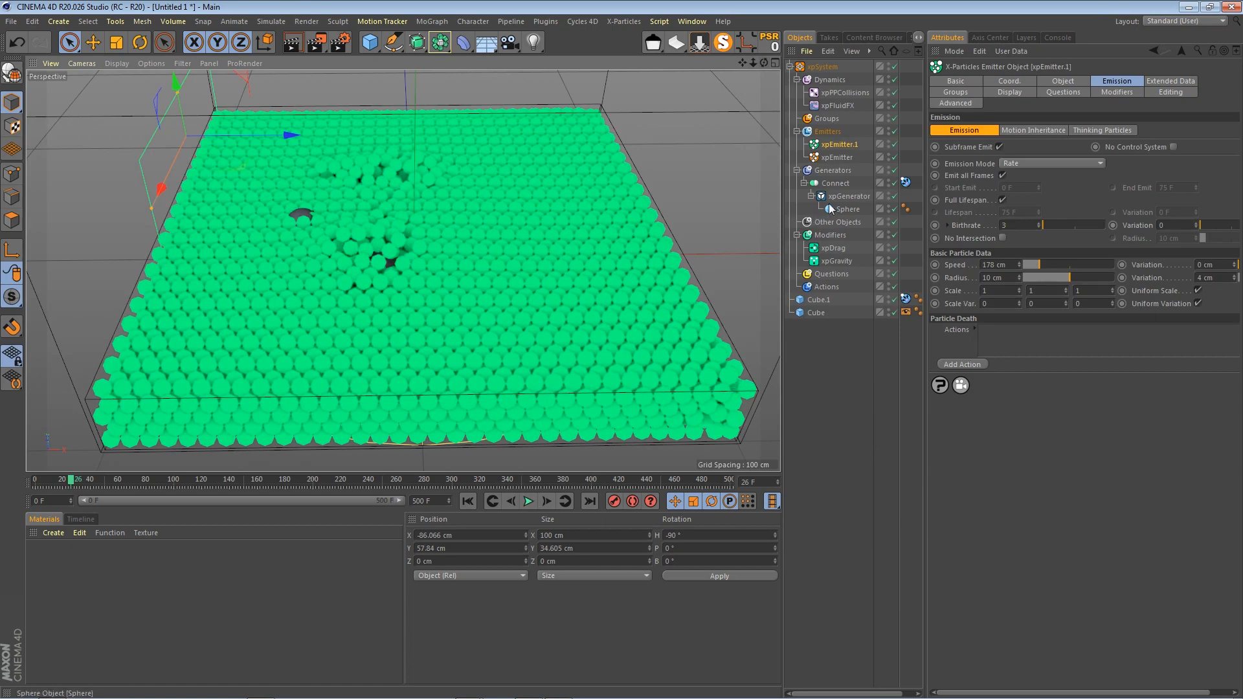
# Reduce the Cube's Y size to 13.387 cm and drop the object to the floor
pyautogui.click(817, 312)
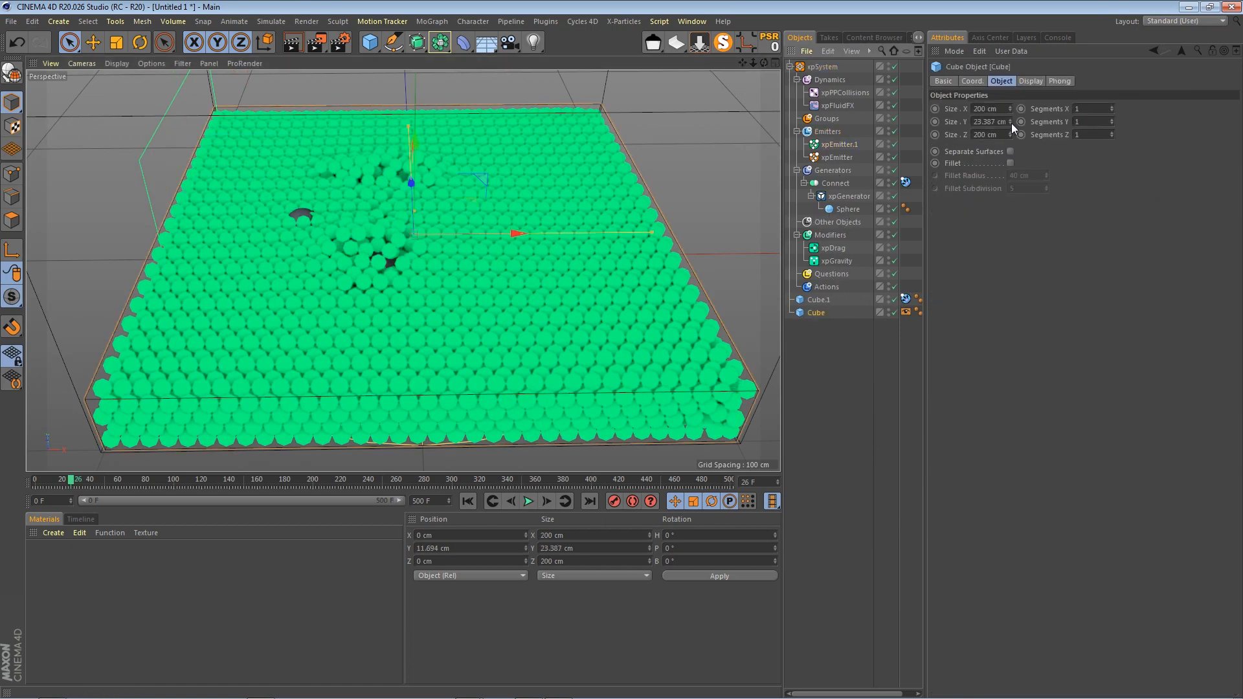
pyautogui.moveTo(1013, 127); pyautogui.dragTo(1013, 134)
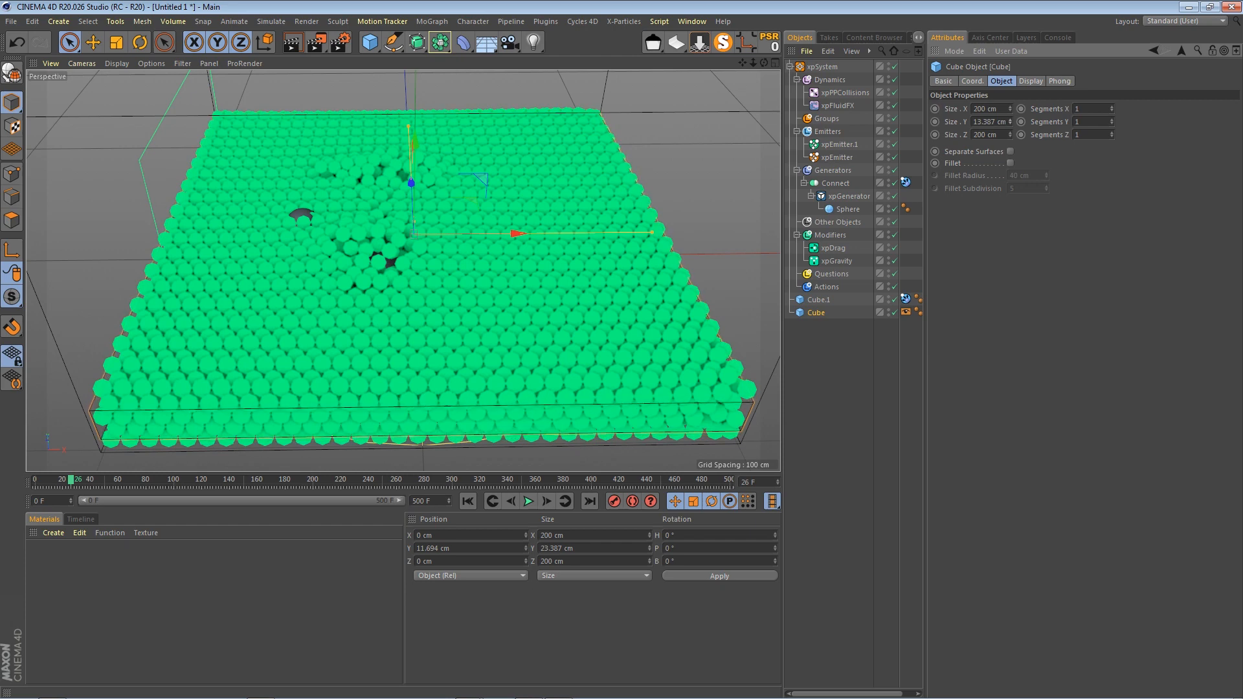
pyautogui.click(703, 48)
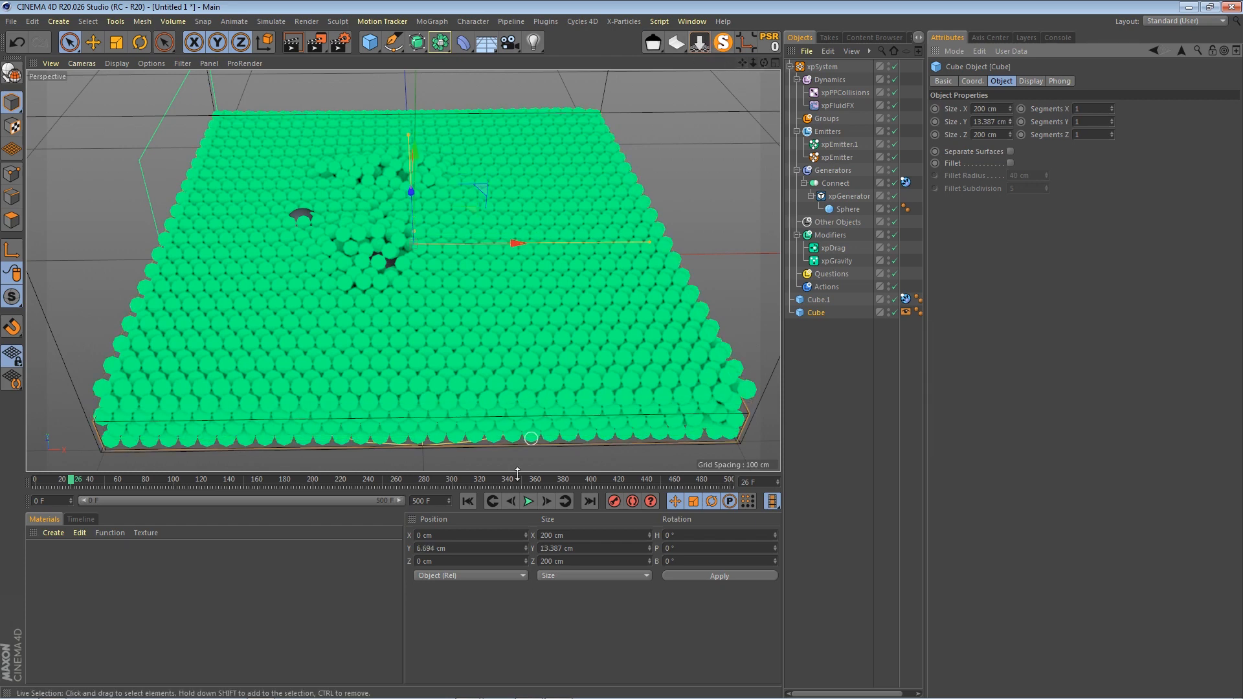
# Replay the simulation from the first frame to see the spheres fall into the shallower fluid layer
pyautogui.click(467, 501)
pyautogui.click(529, 501)
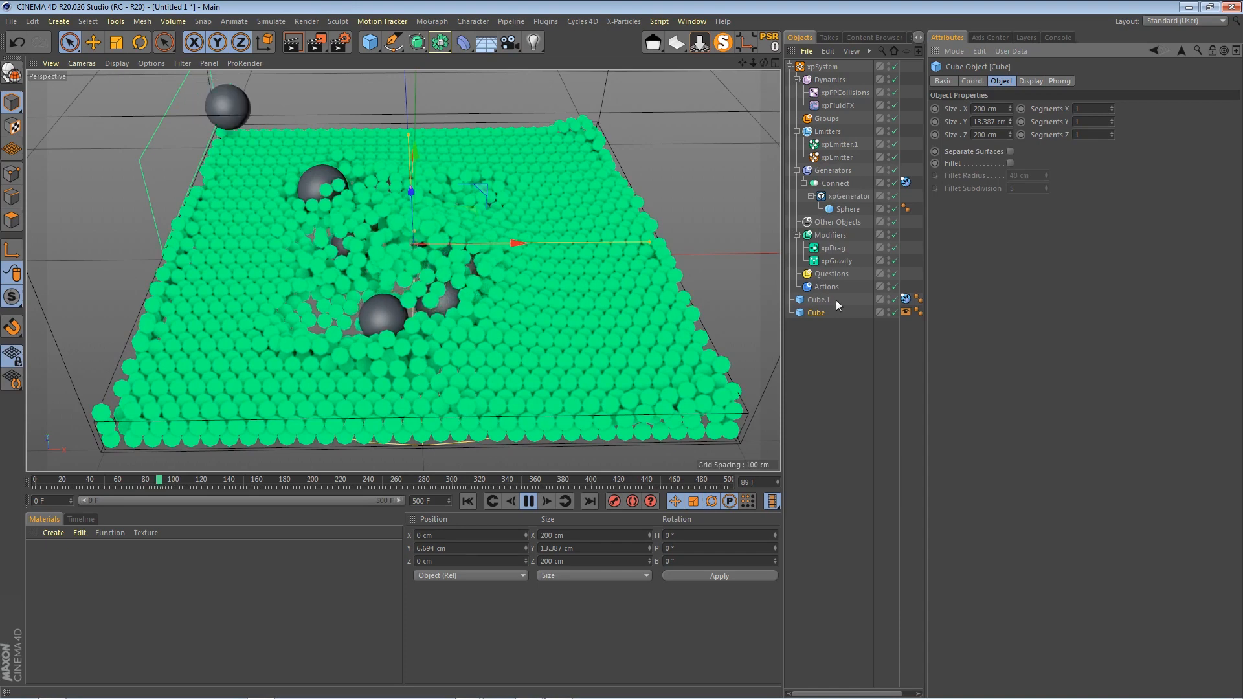
pyautogui.press('F8')
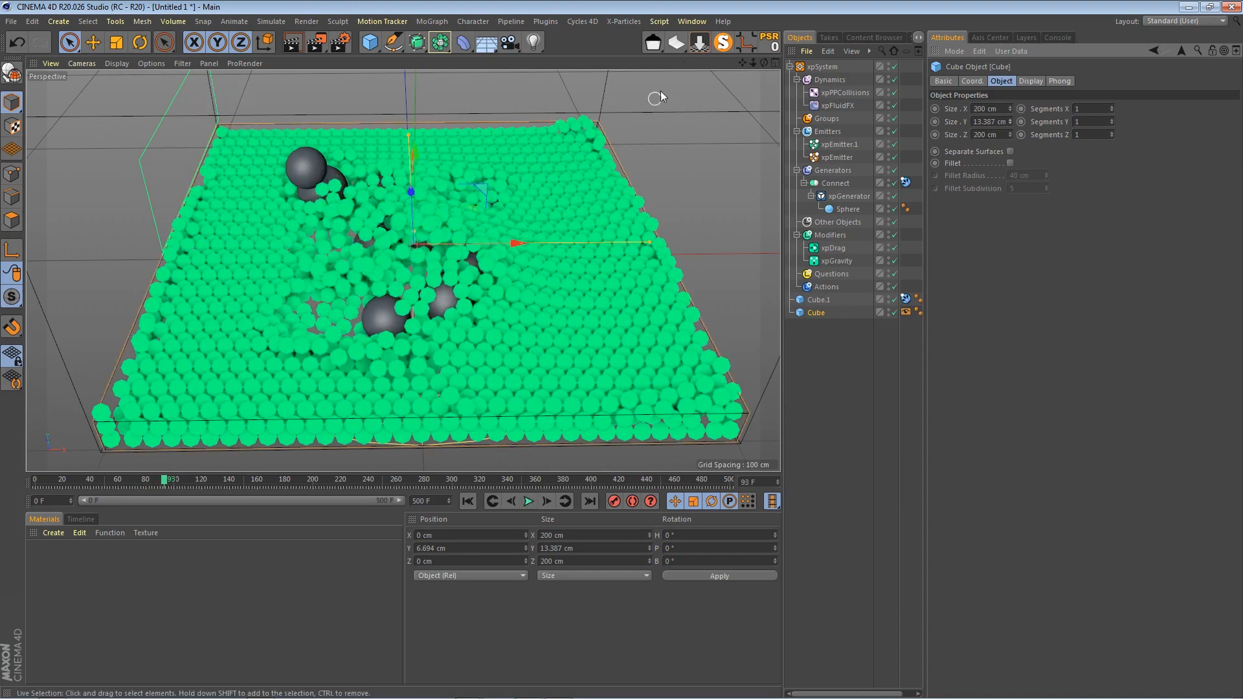
# Add a Plane as the floor with a width and height of 10000 cm
pyautogui.click(374, 45)
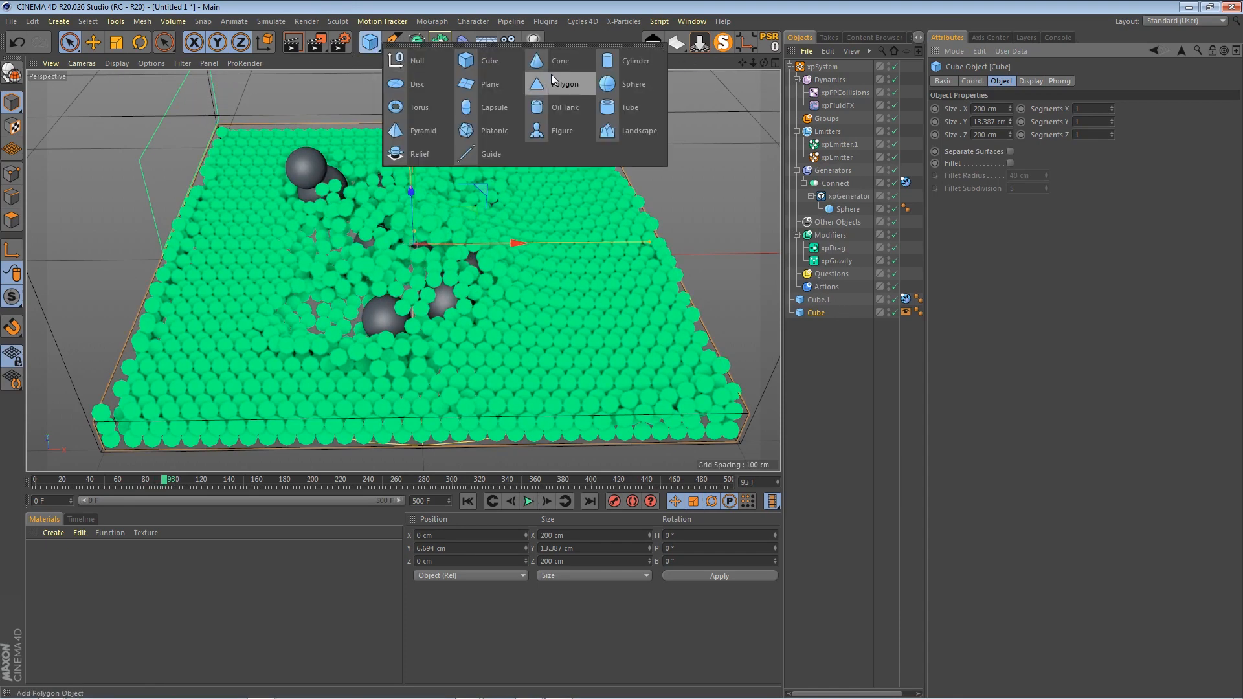
pyautogui.click(467, 85)
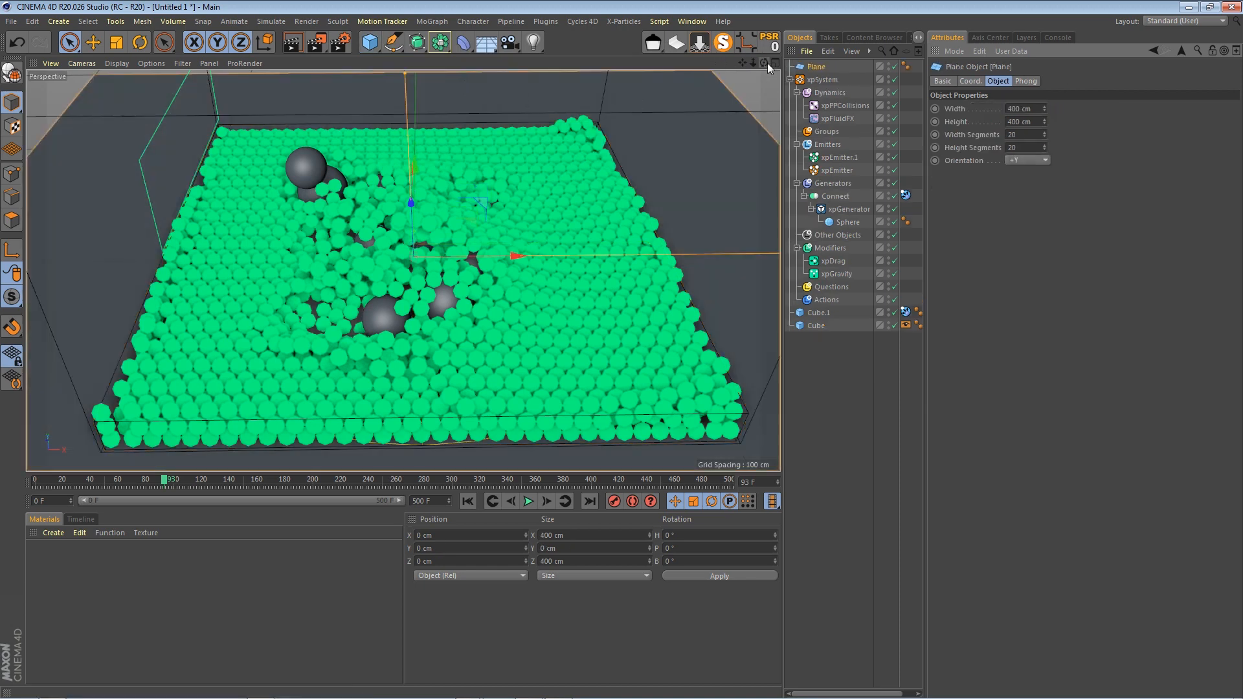
pyautogui.moveTo(765, 62); pyautogui.dragTo(715, 218)
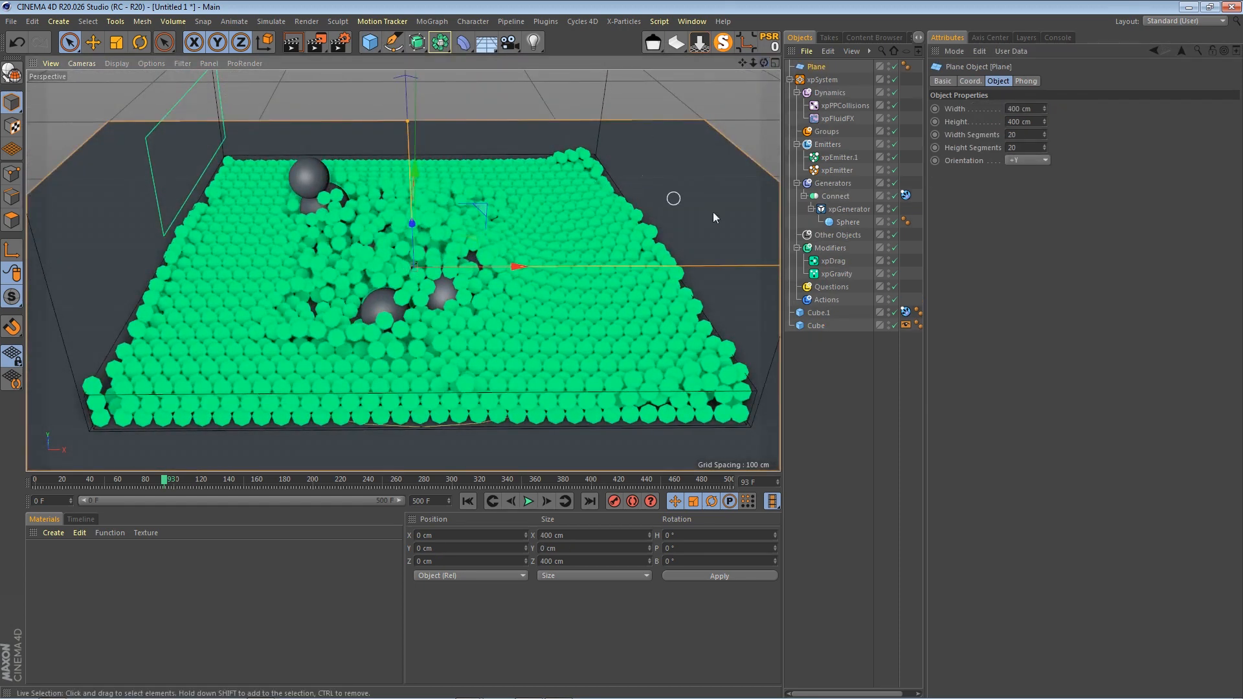
pyautogui.click(1018, 109)
pyautogui.write('10000')
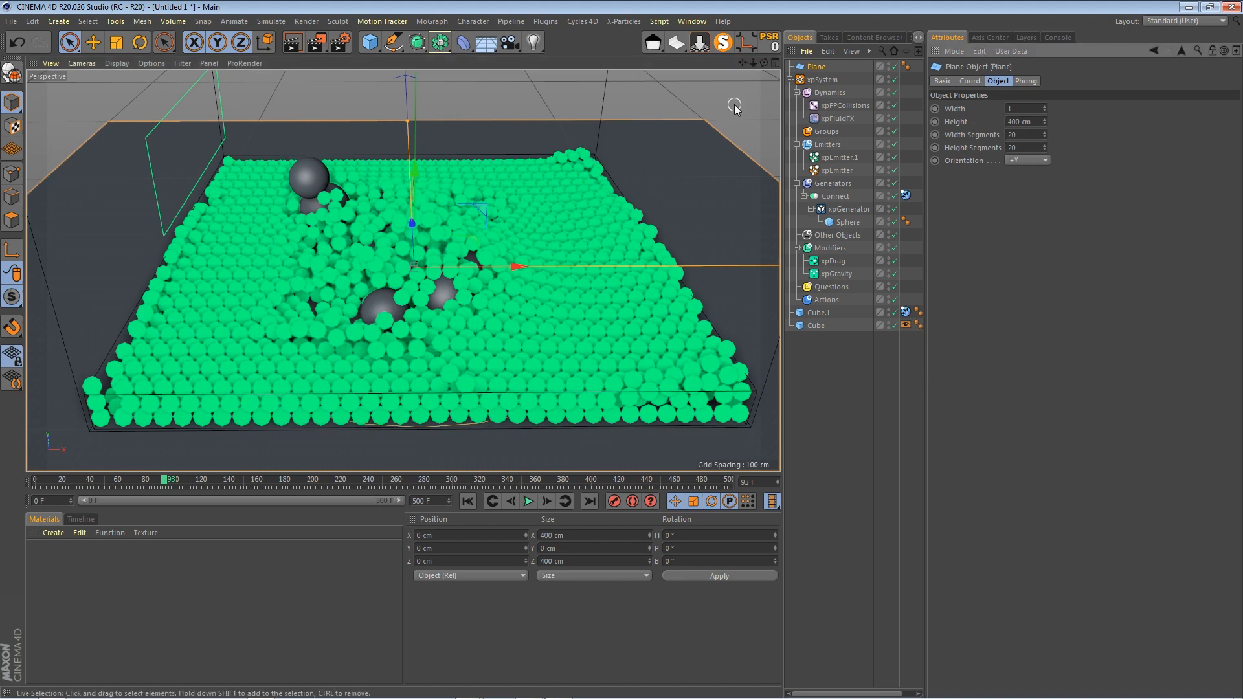
pyautogui.click(1029, 121)
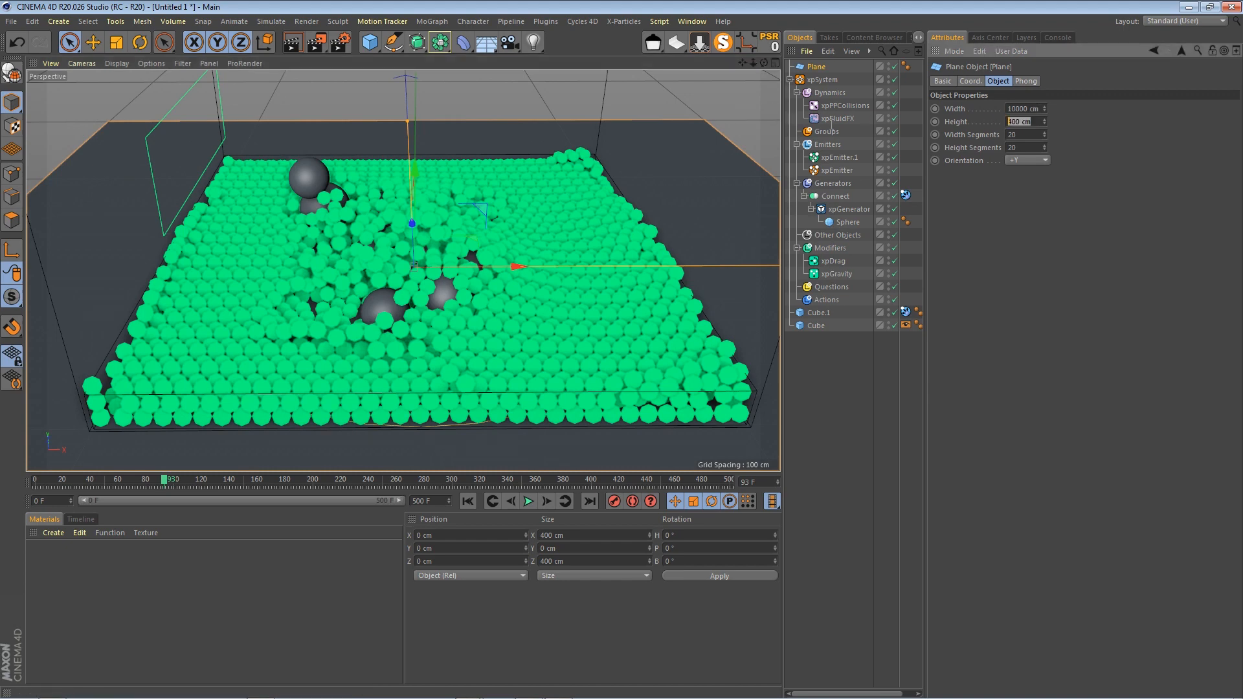
pyautogui.write('10000')
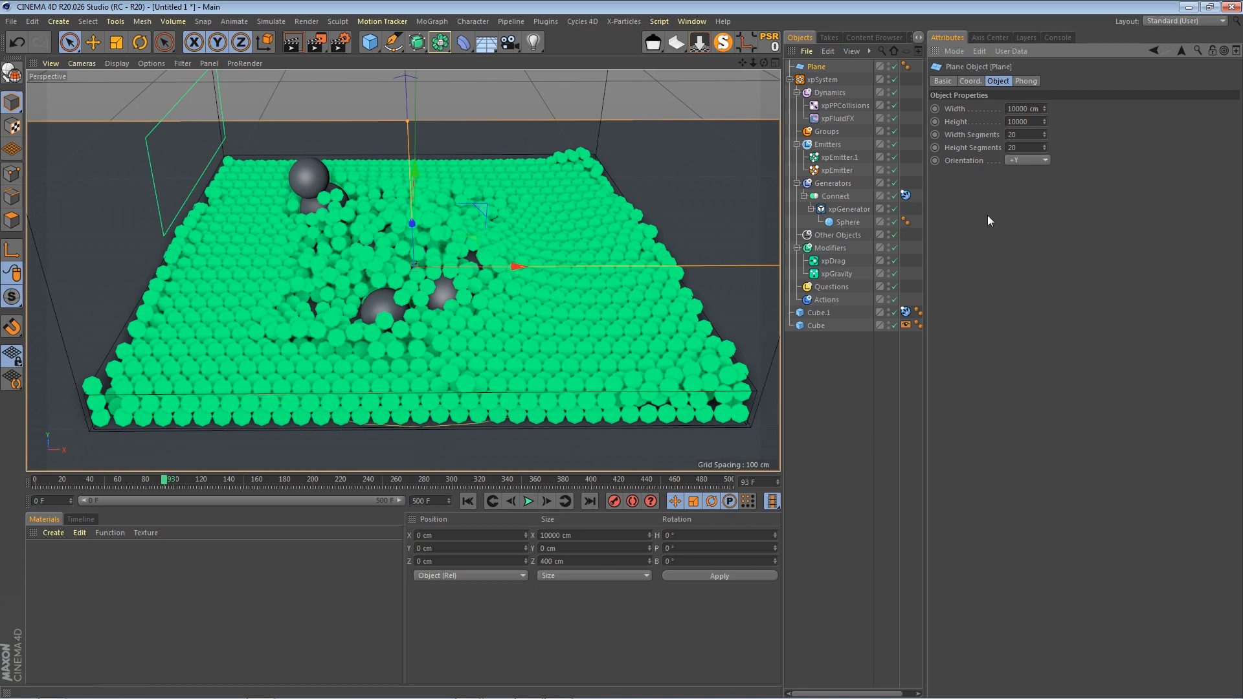
pyautogui.press('Return')
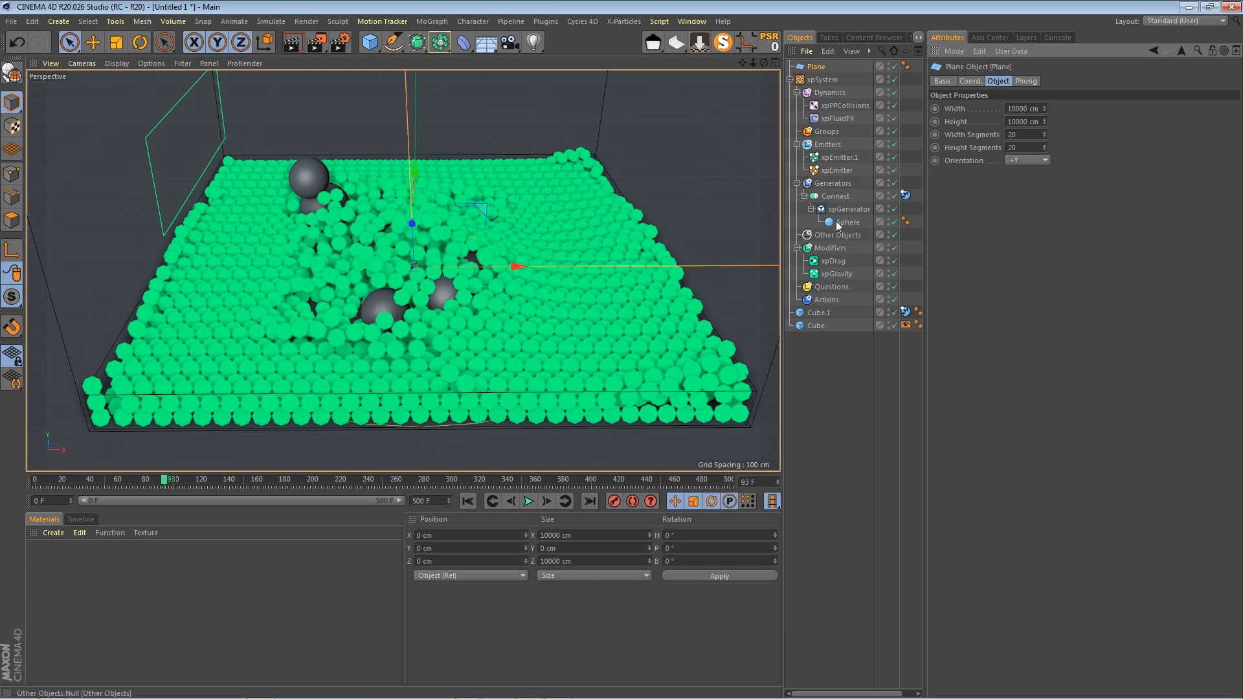
# Give the Plane an xpCollider tag with 0% bounce and 100% friction
pyautogui.rightClick(818, 65)
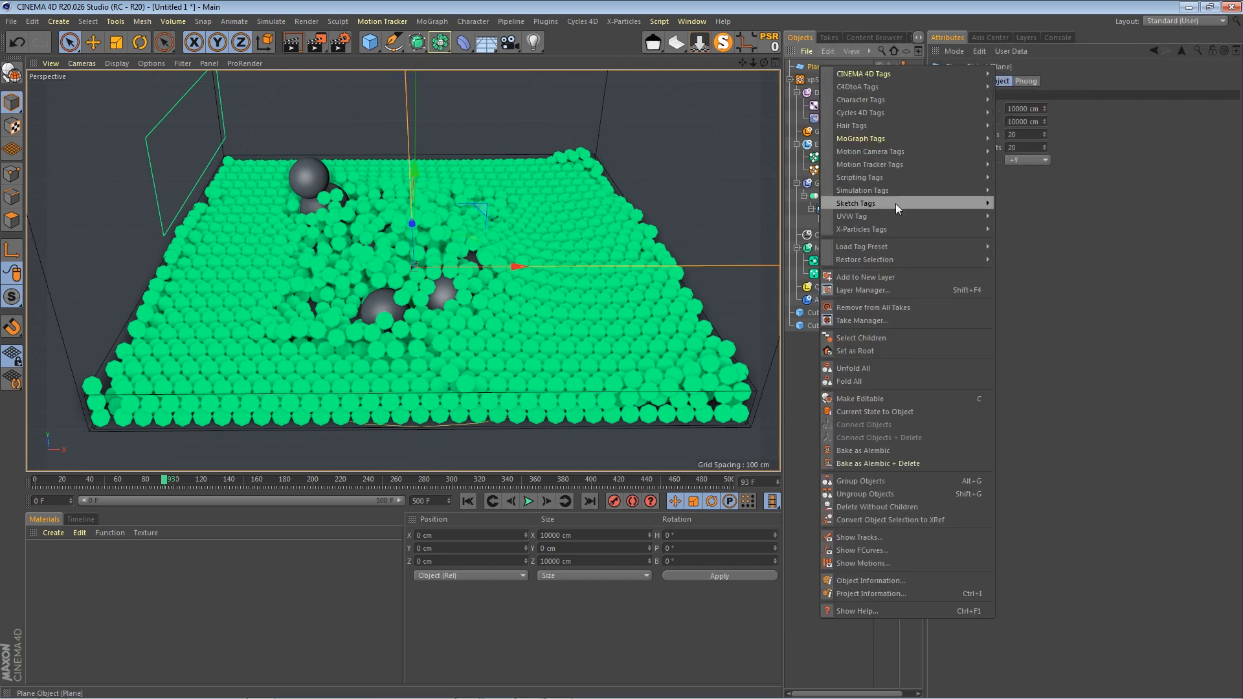
pyautogui.moveTo(894, 230)
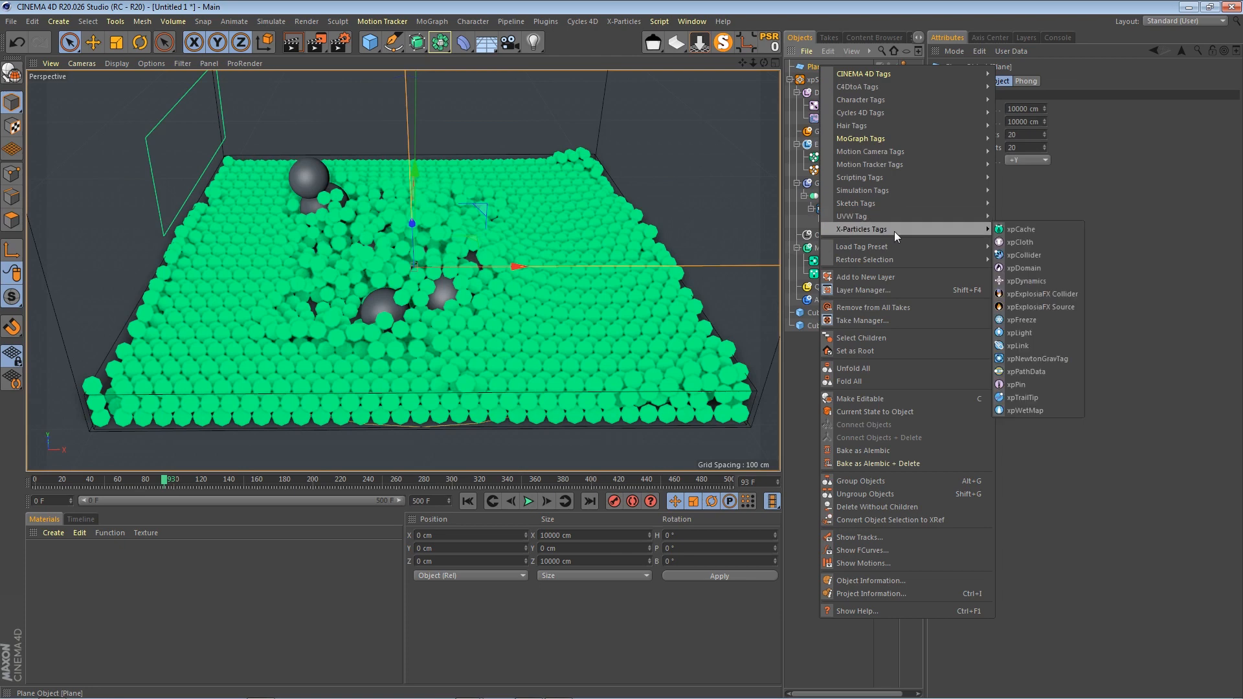
pyautogui.click(1037, 258)
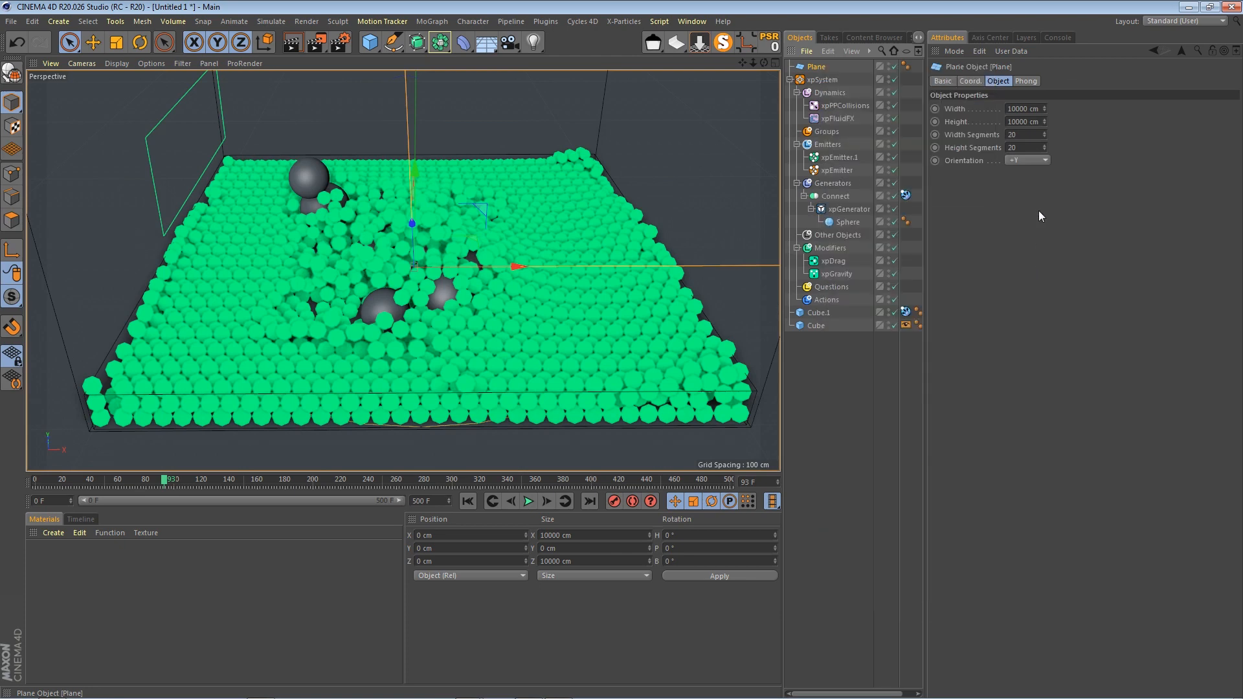
pyautogui.click(1027, 79)
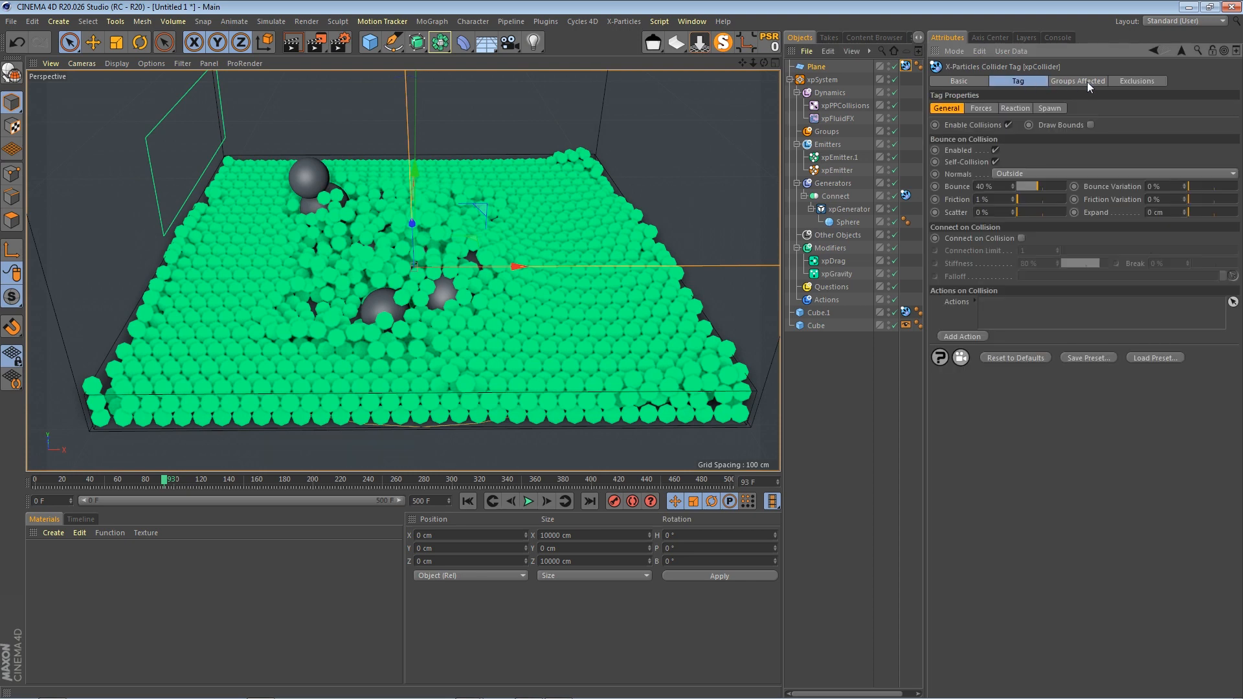
pyautogui.click(1082, 81)
pyautogui.click(1021, 82)
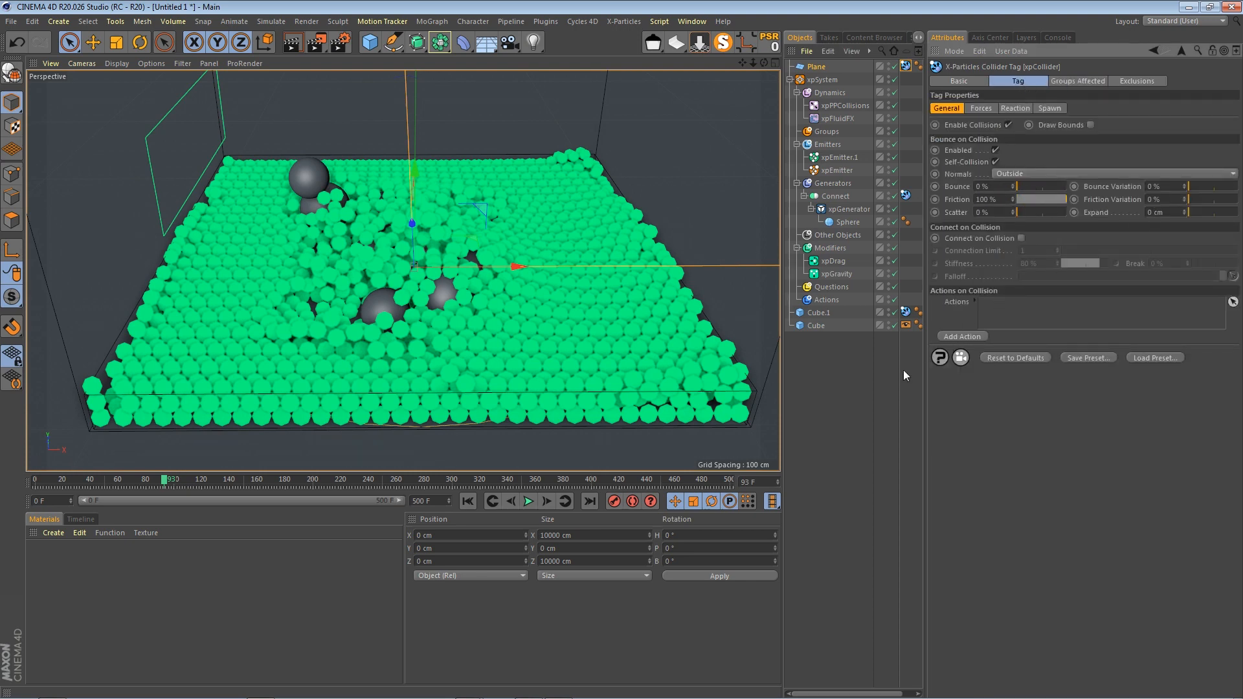
# Replay the simulation with the floor collider and inspect the spheres and fluid from a different angle
pyautogui.click(468, 501)
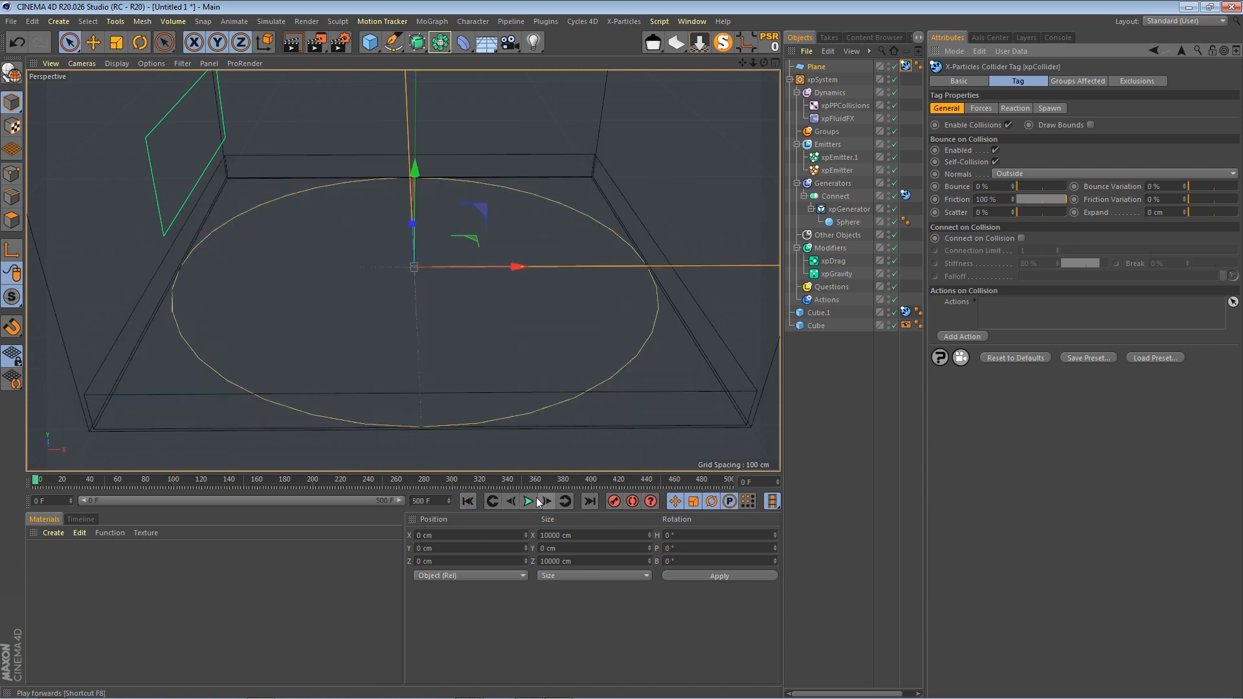
pyautogui.click(528, 500)
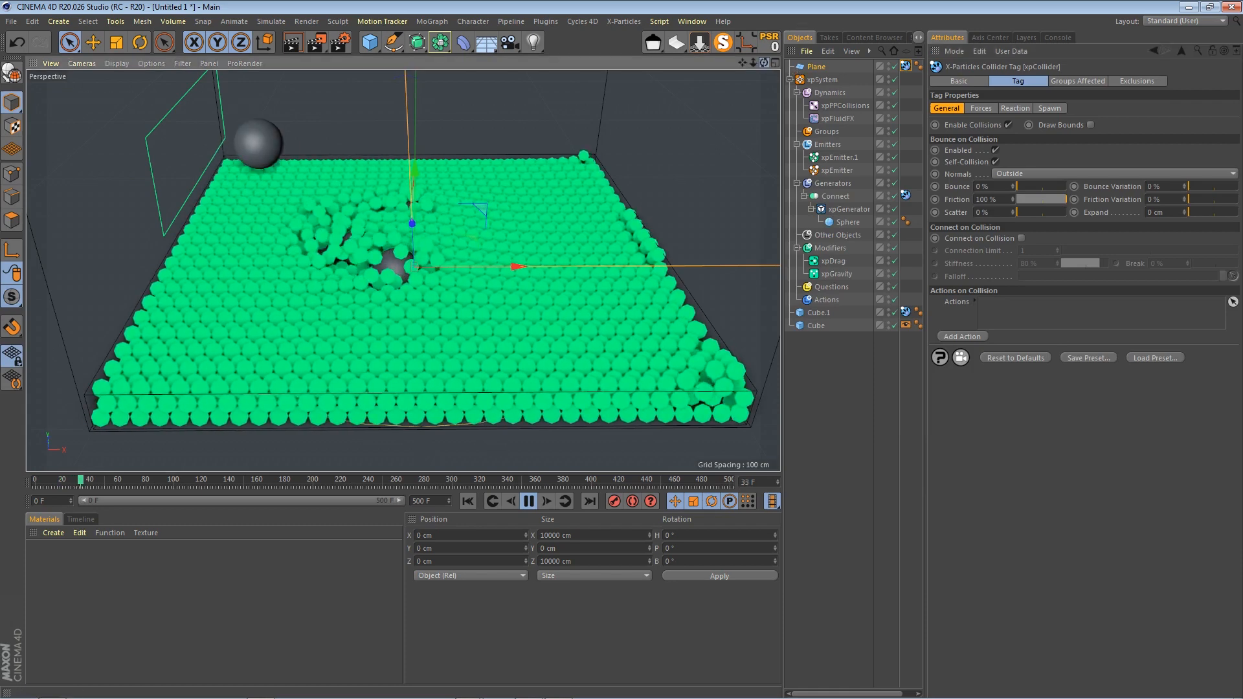
pyautogui.moveTo(765, 63)
pyautogui.mouseDown()
pyautogui.moveTo(763, 39)
pyautogui.moveTo(761, 73)
pyautogui.mouseUp()
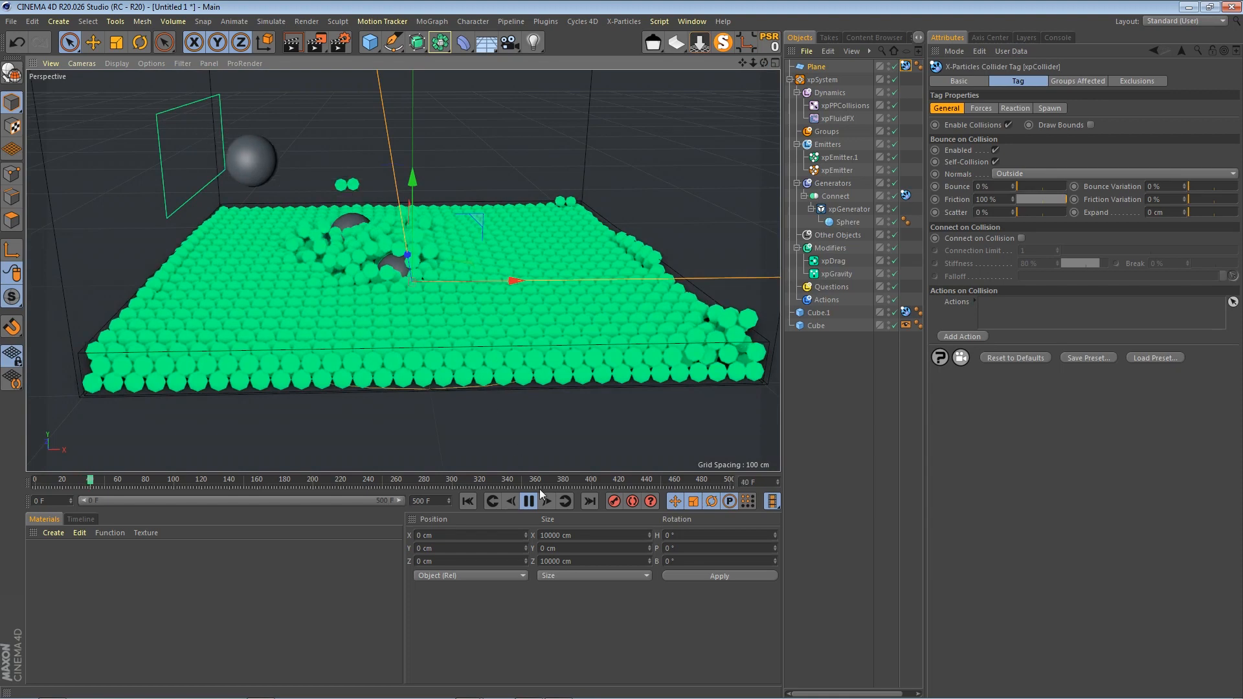
pyautogui.click(528, 502)
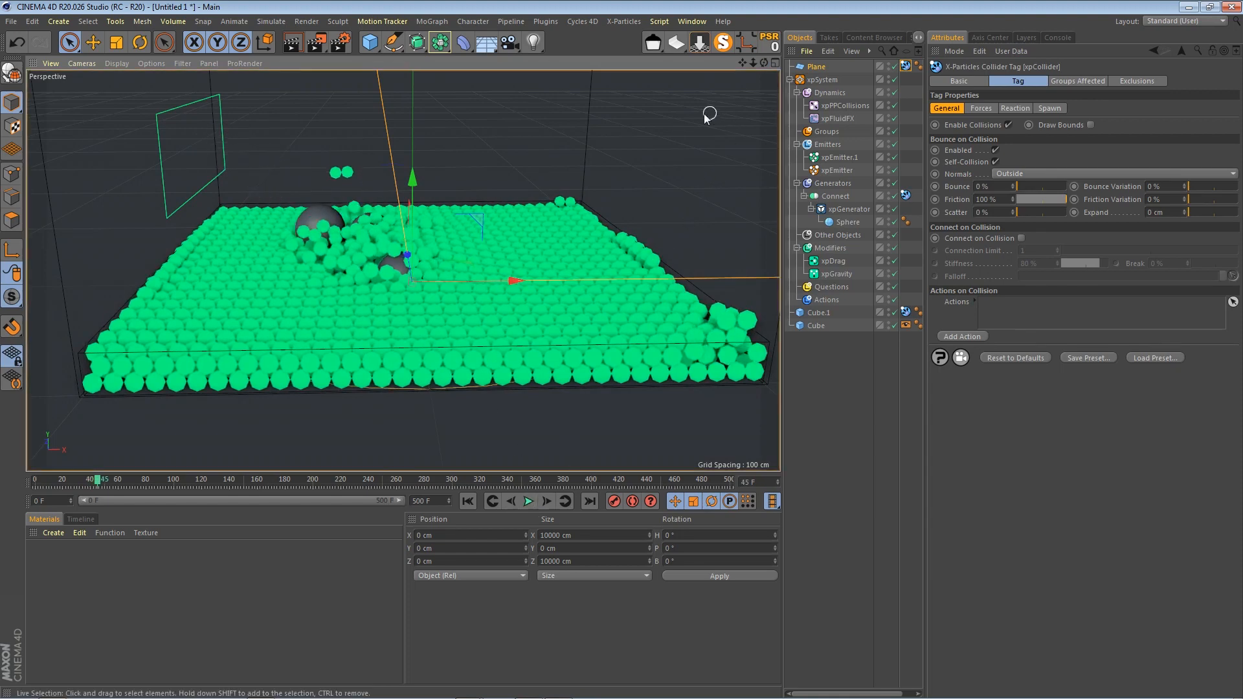
pyautogui.moveTo(761, 65); pyautogui.dragTo(761, 79)
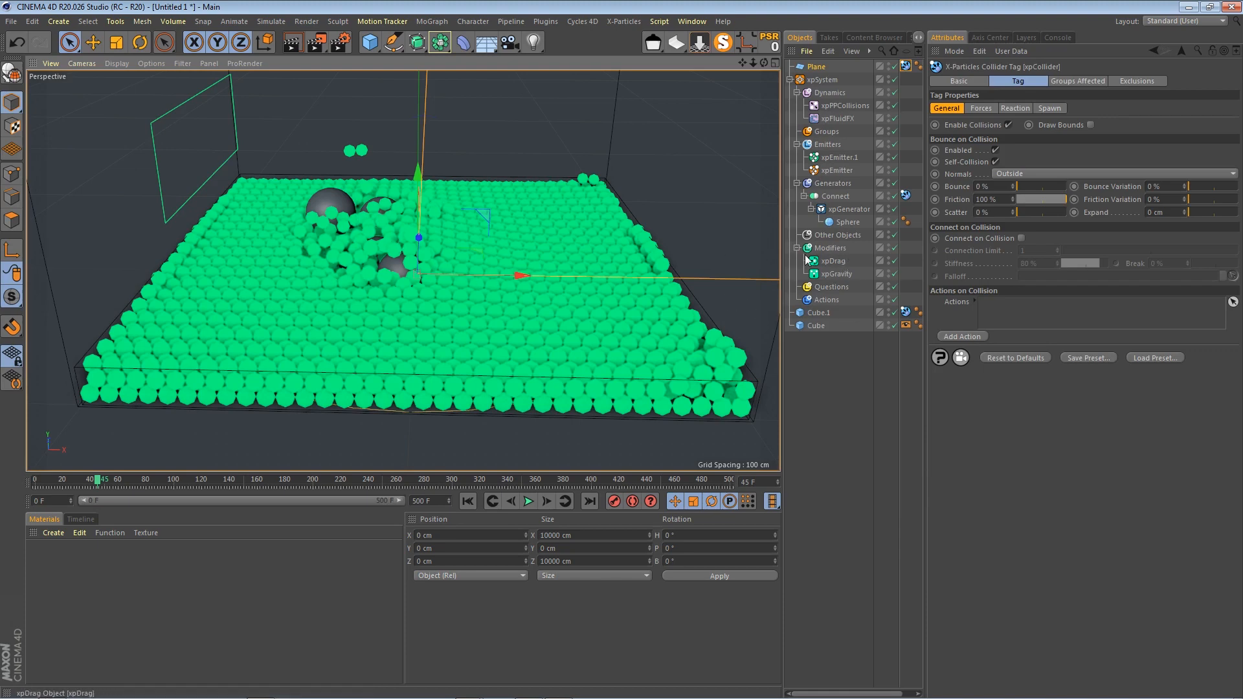
# Set xpEmitter's particle radius to 2 cm and advance from the first frame to frame 1 to check the particles
pyautogui.click(839, 119)
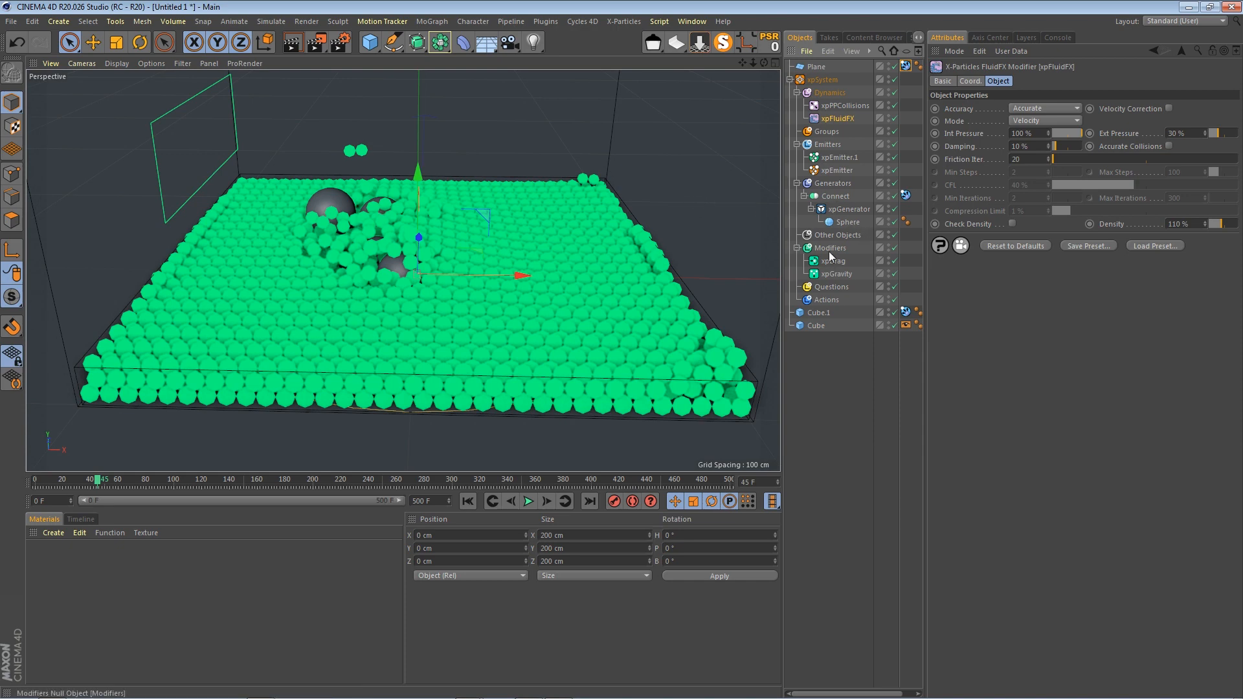
pyautogui.click(837, 170)
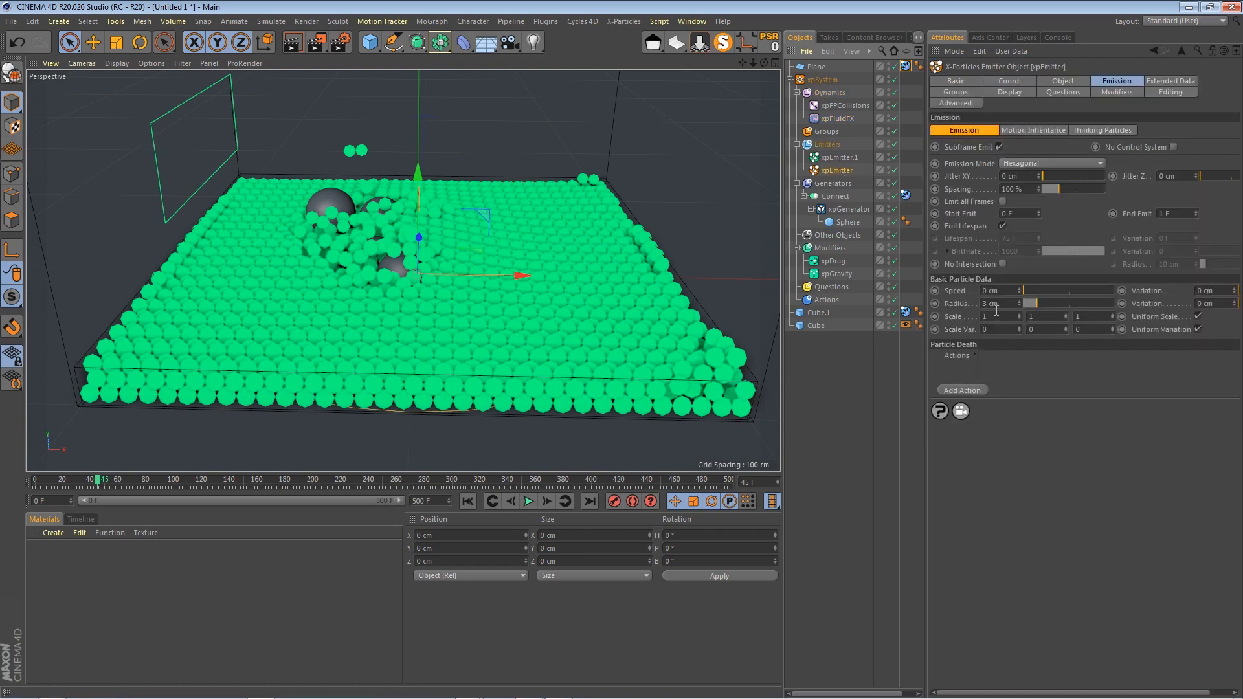
pyautogui.doubleClick(986, 303)
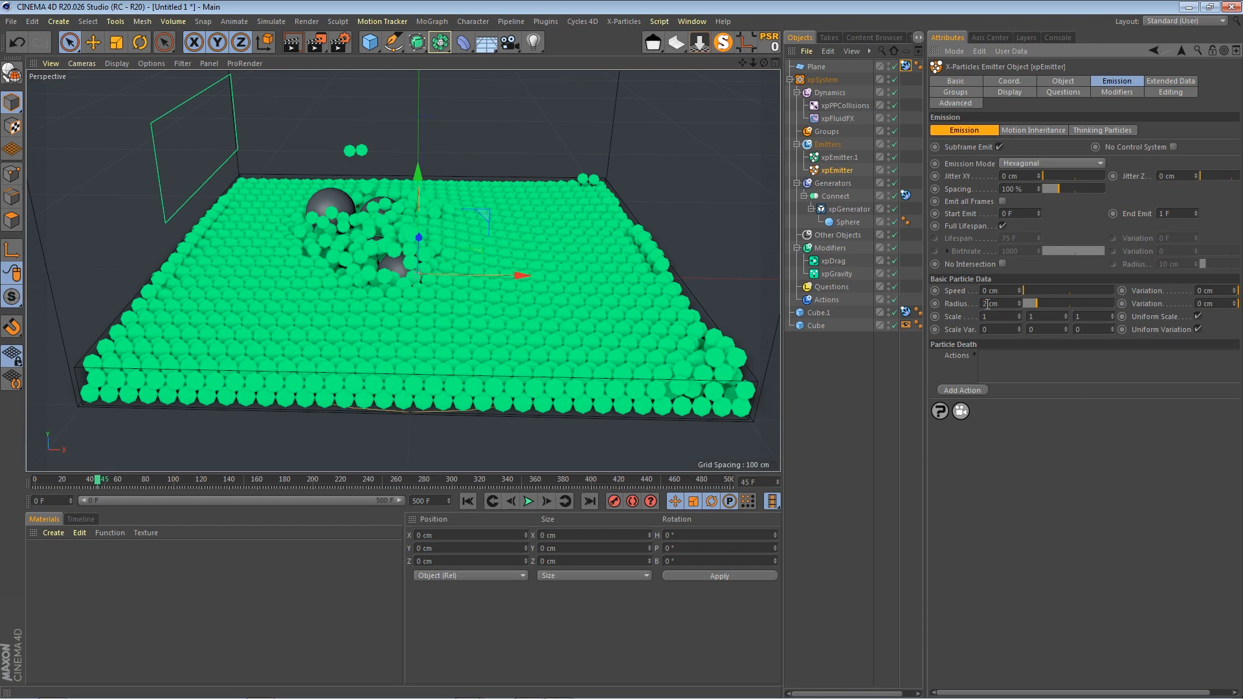
pyautogui.click(467, 501)
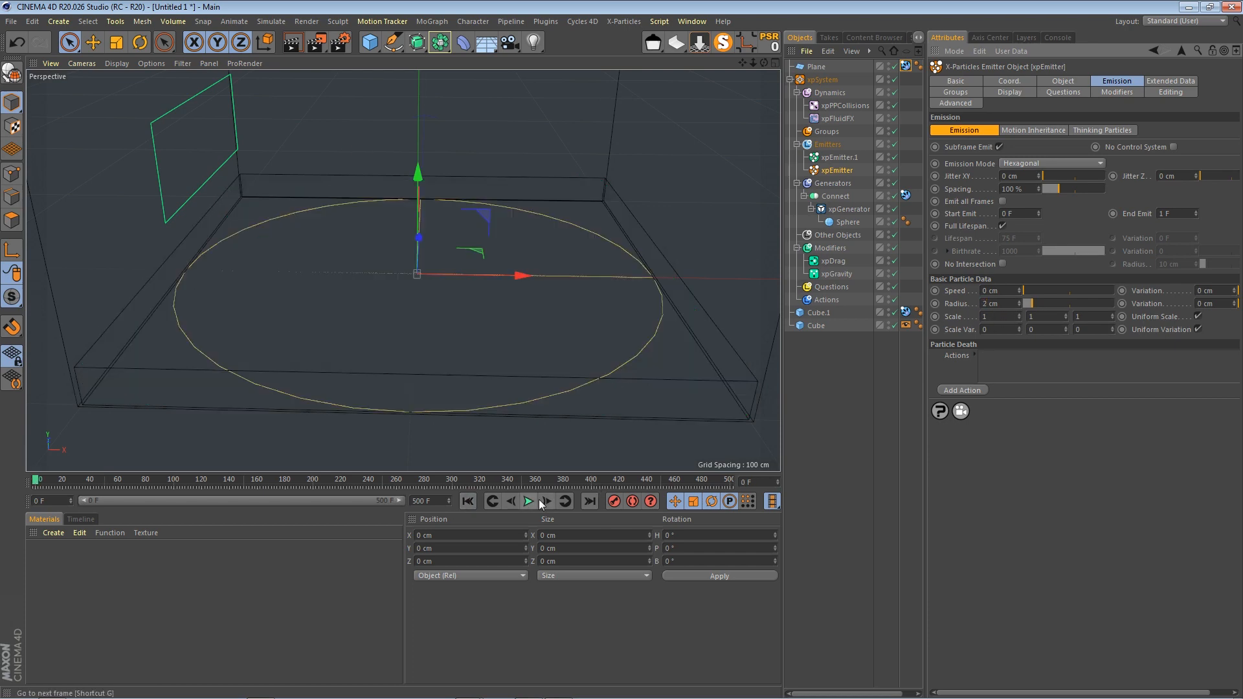
pyautogui.click(546, 501)
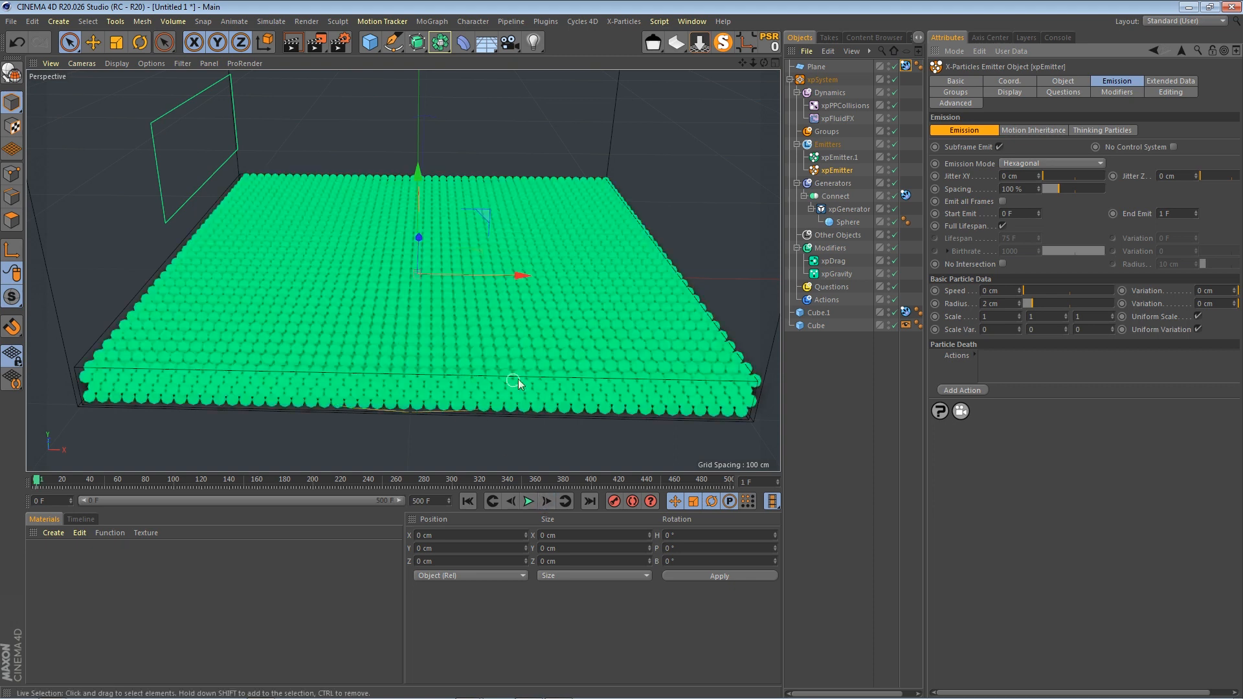
# Set xpEmitter's particle radius to 1 cm and advance from the first frame to frame 1 to inspect the particle density
pyautogui.write('1')
pyautogui.press('Return')
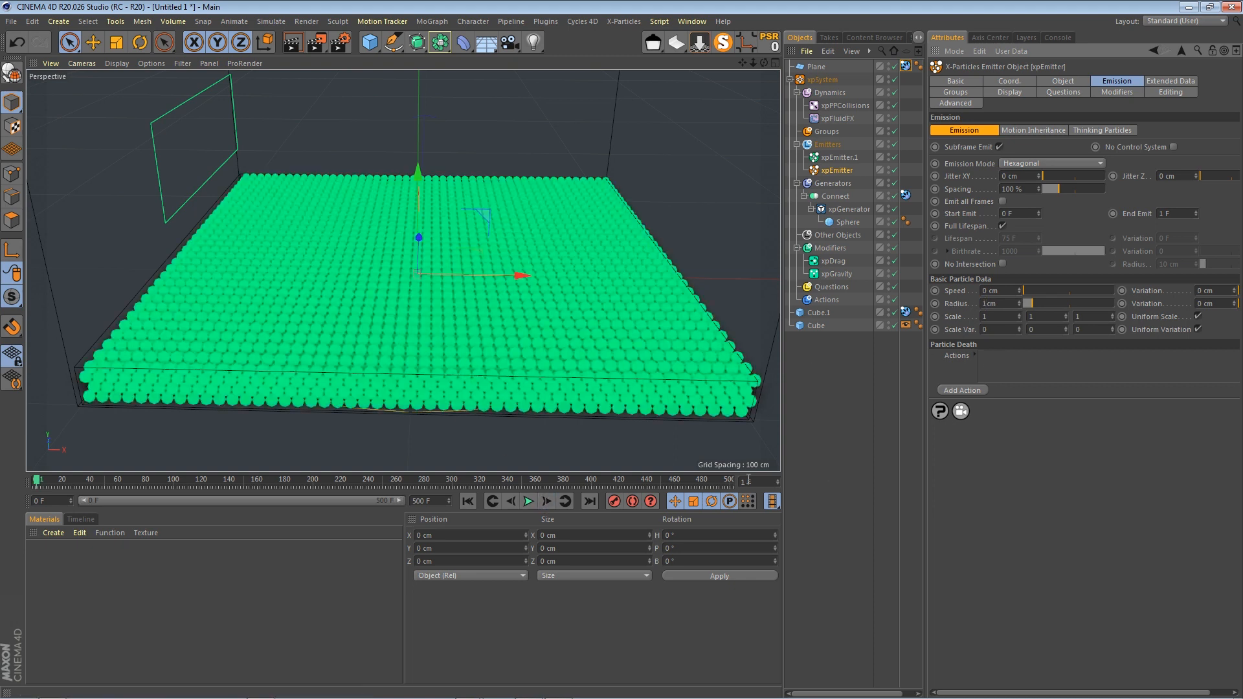
pyautogui.click(468, 501)
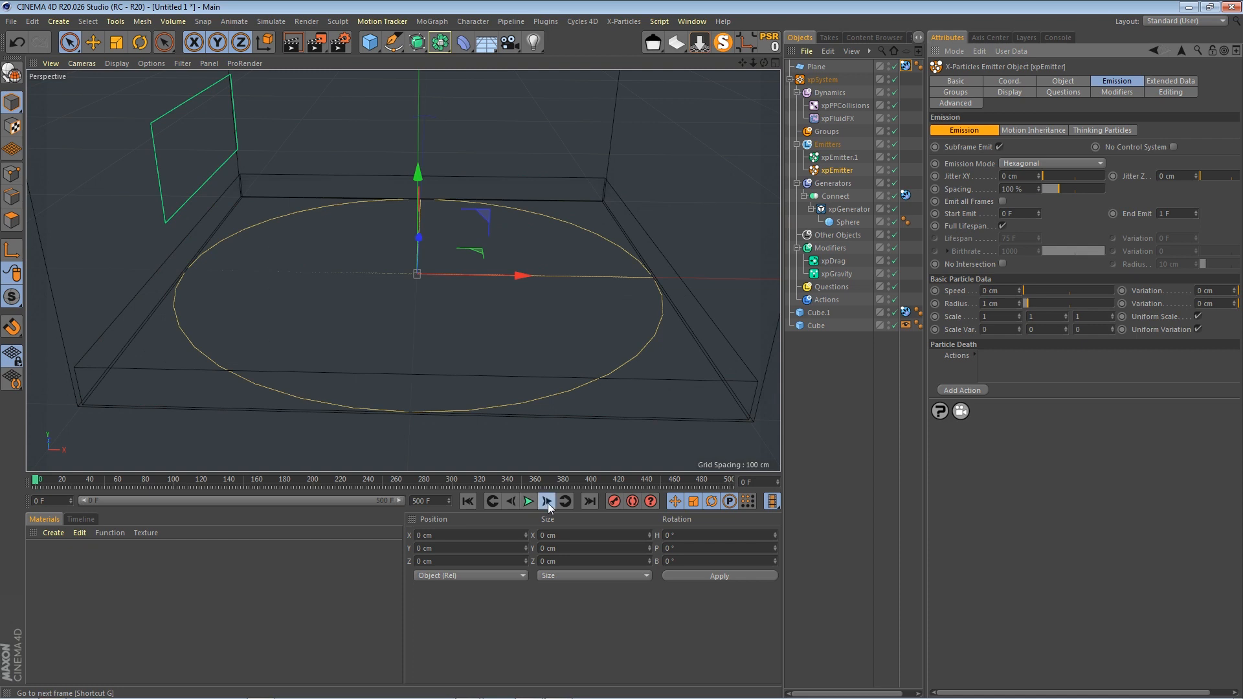
pyautogui.click(547, 502)
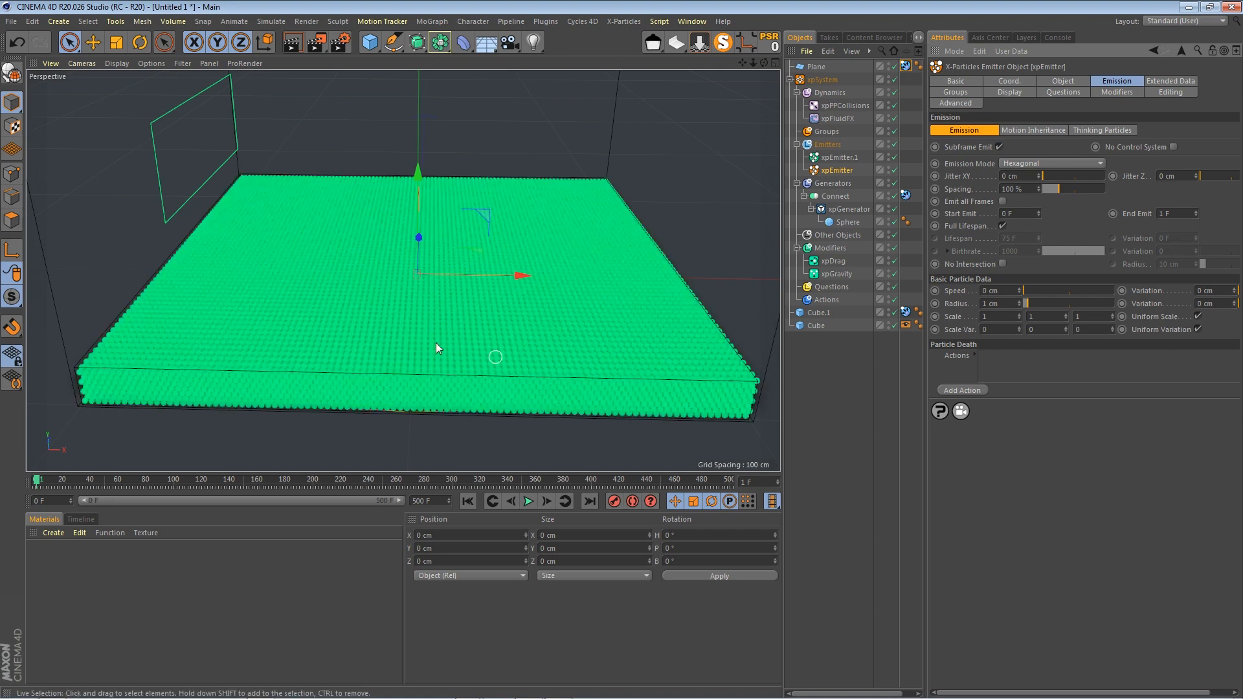
pyautogui.scroll(2, 400, 316)
pyautogui.scroll(2, 400, 317)
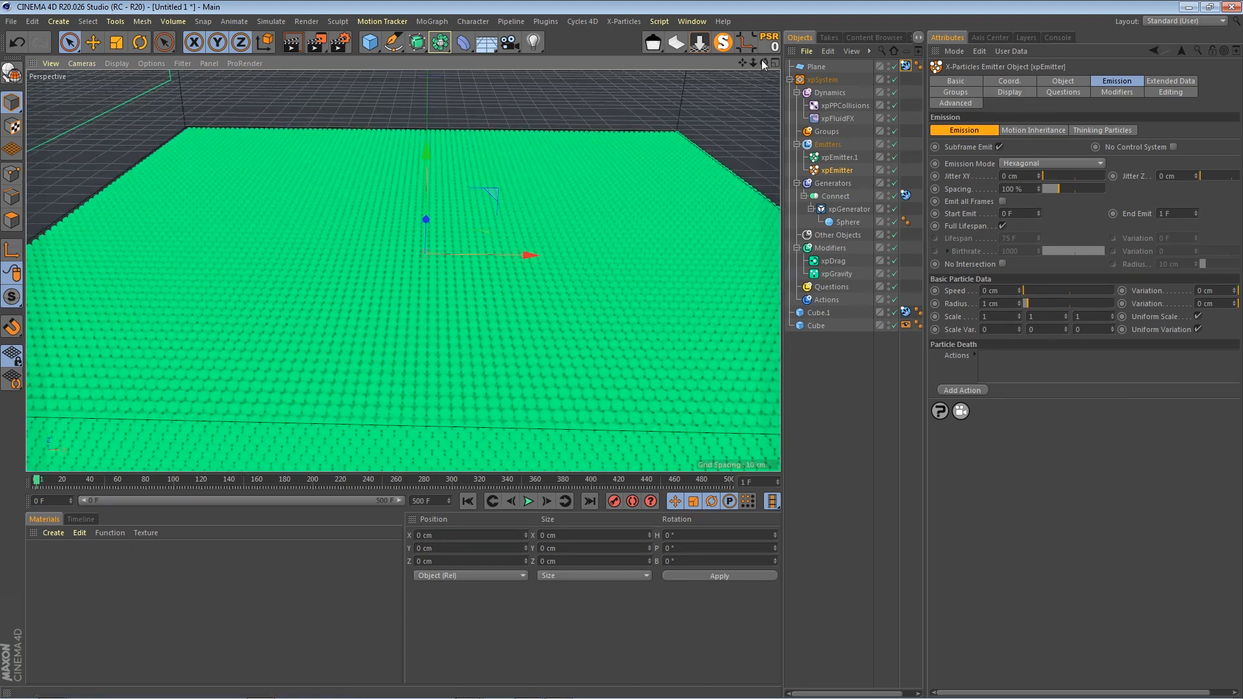
pyautogui.moveTo(752, 63); pyautogui.dragTo(686, 62)
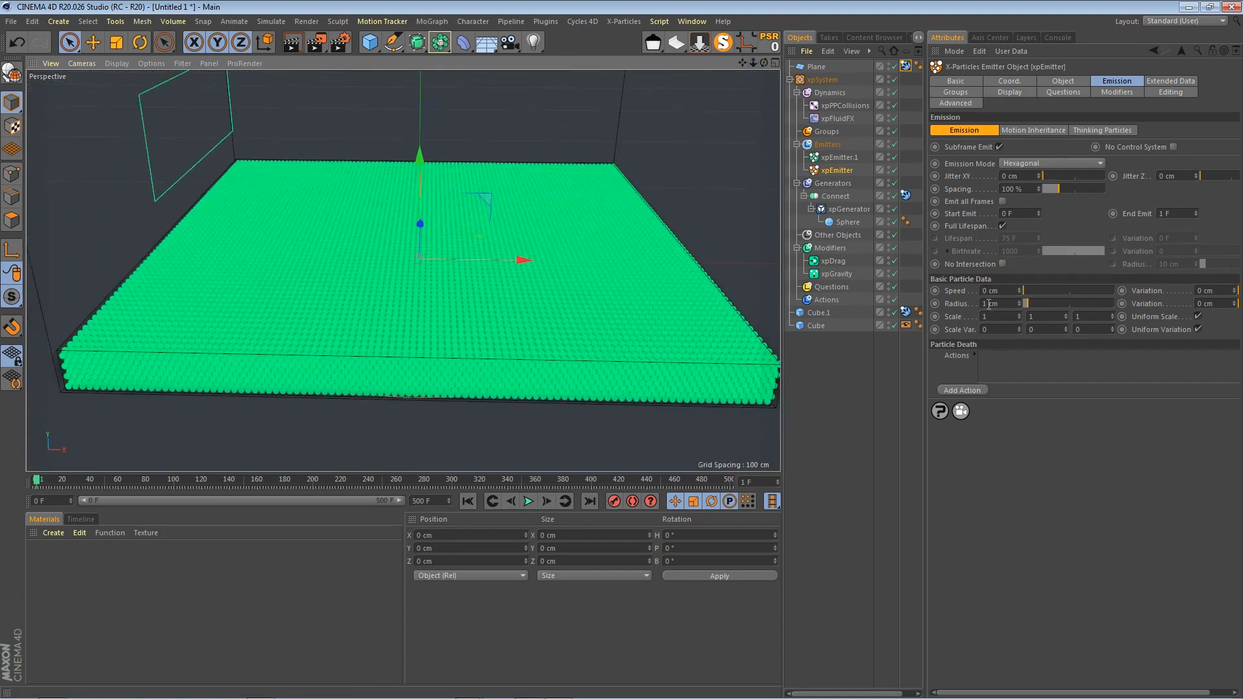
# Reduce xpEmitter's particle radius to 0.8 cm and inspect the finer particles at frame 1
pyautogui.moveTo(988, 303); pyautogui.dragTo(943, 316)
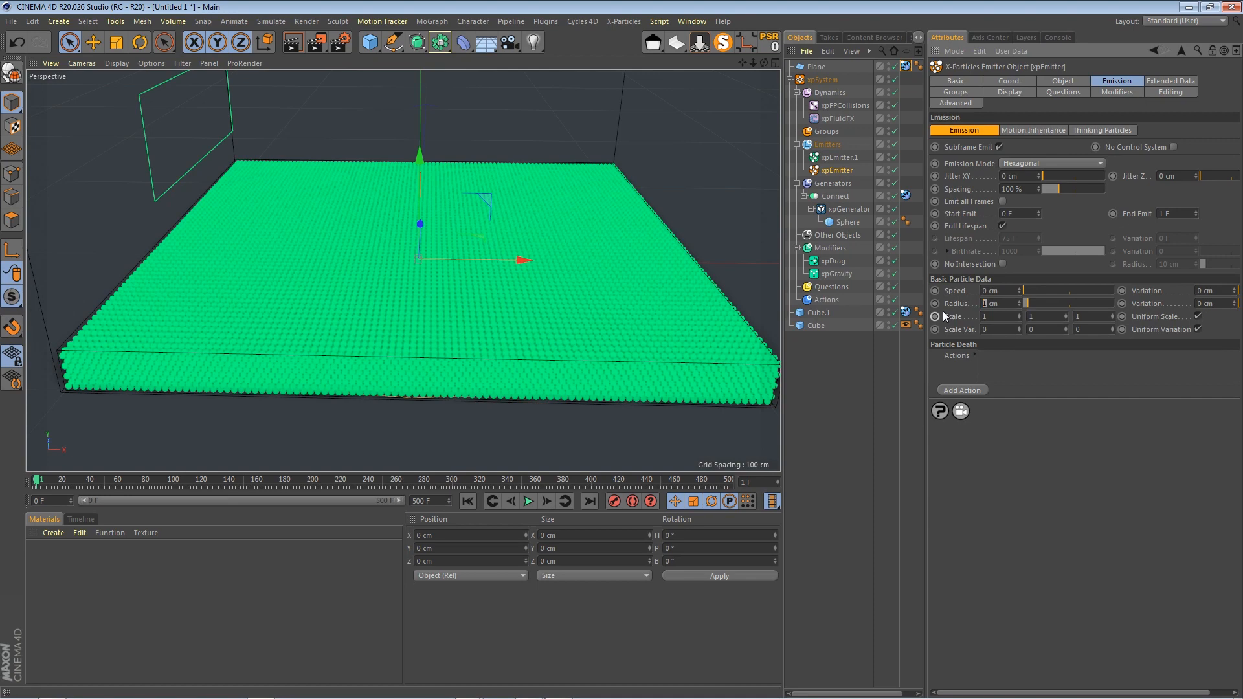
pyautogui.press('BackSpace')
pyautogui.write('0.8')
pyautogui.click(468, 501)
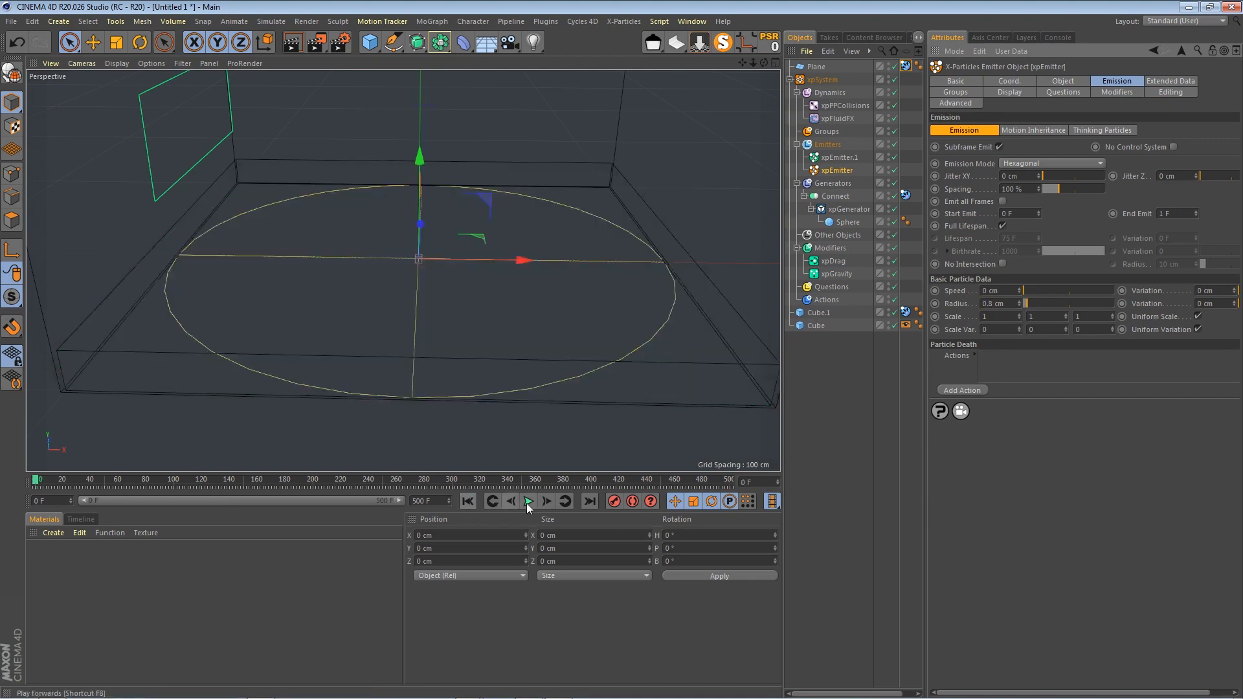
pyautogui.click(547, 502)
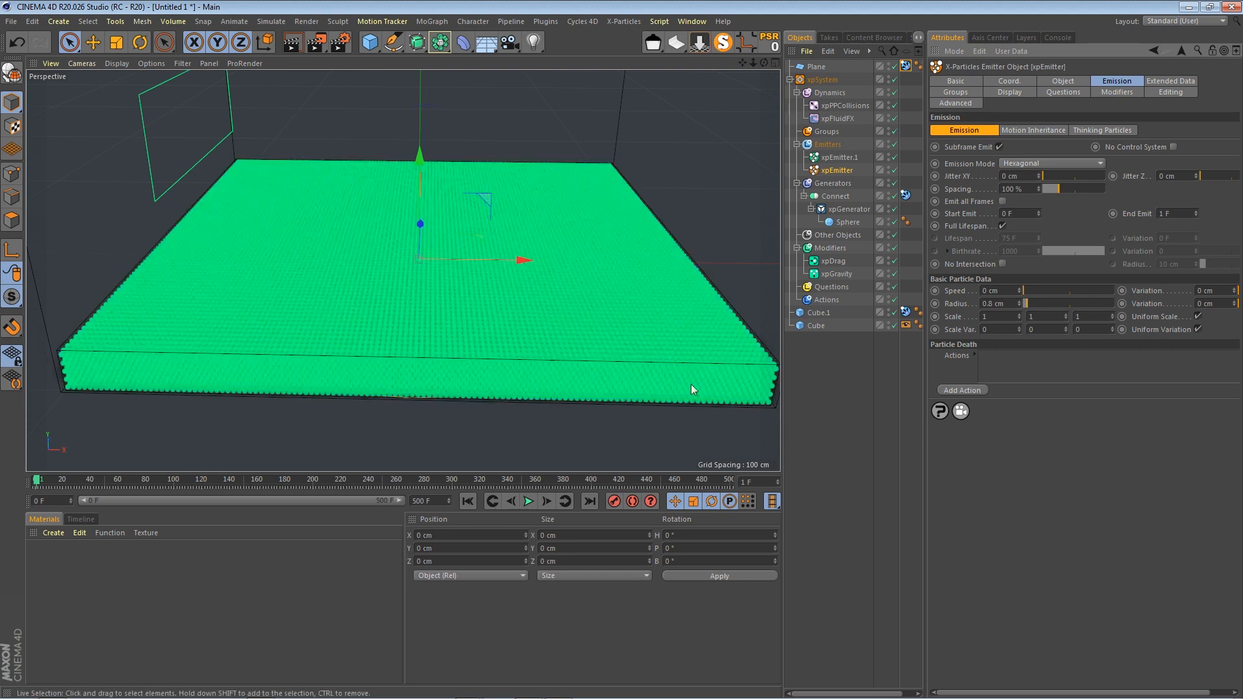
pyautogui.scroll(3, 437, 272)
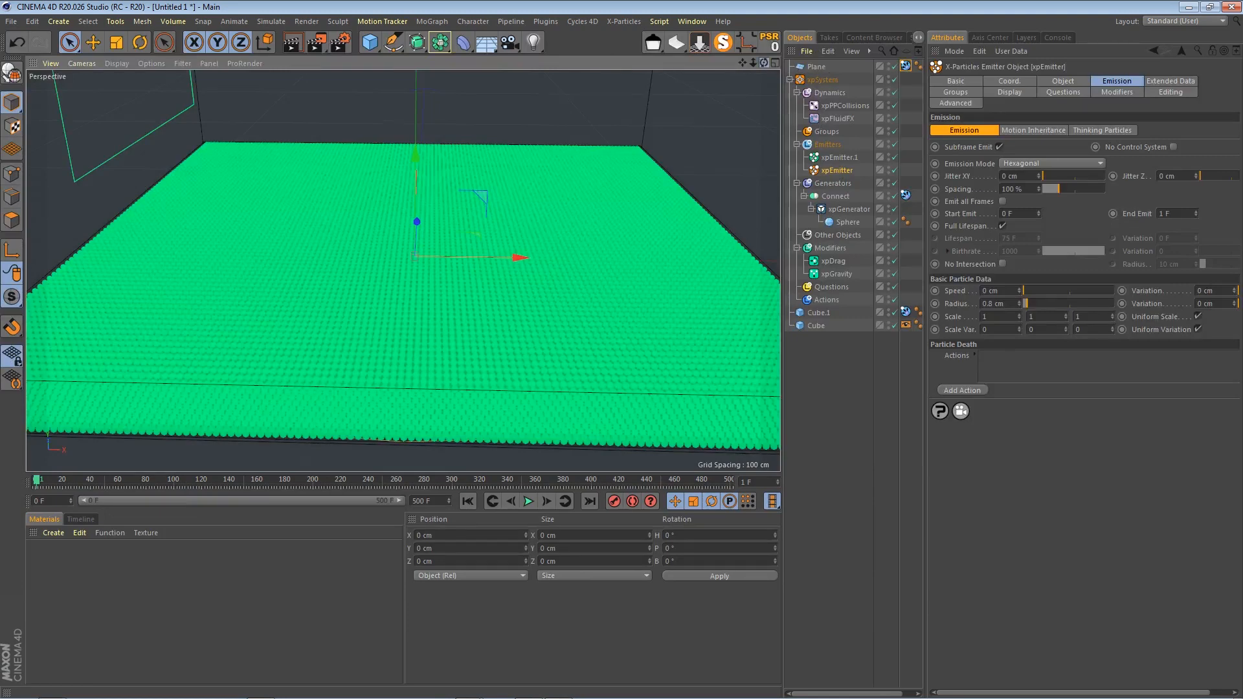
pyautogui.scroll(2, 403, 270)
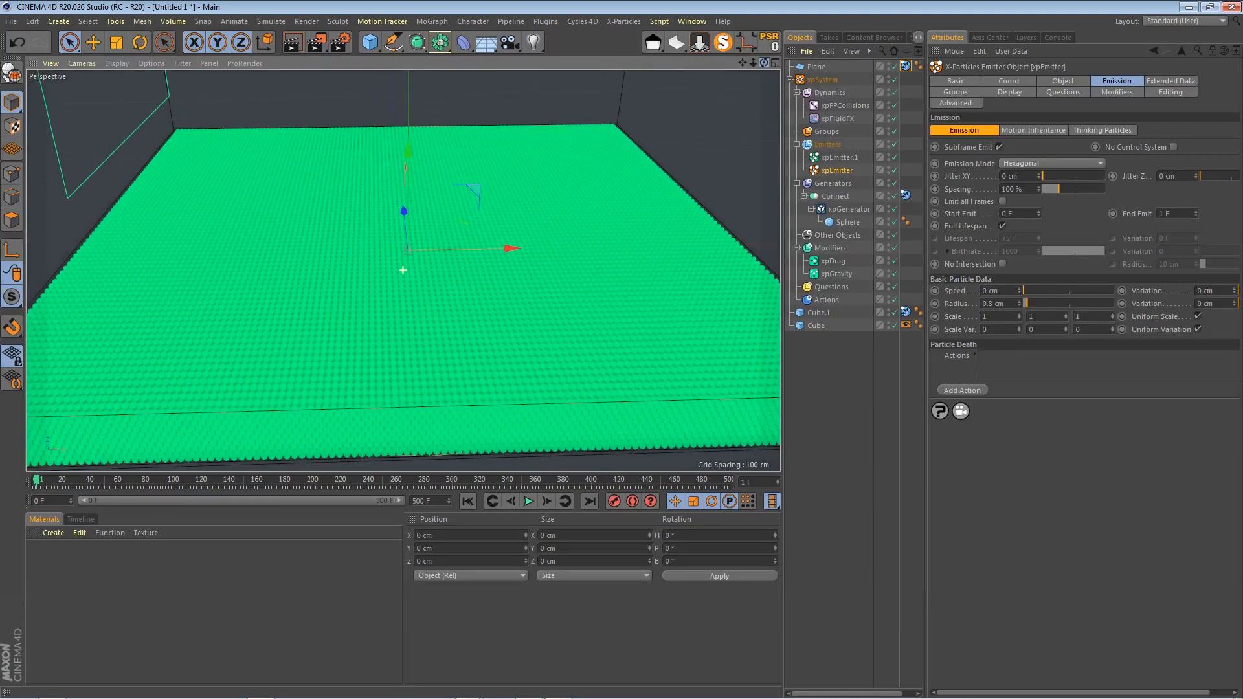
pyautogui.scroll(1, 402, 270)
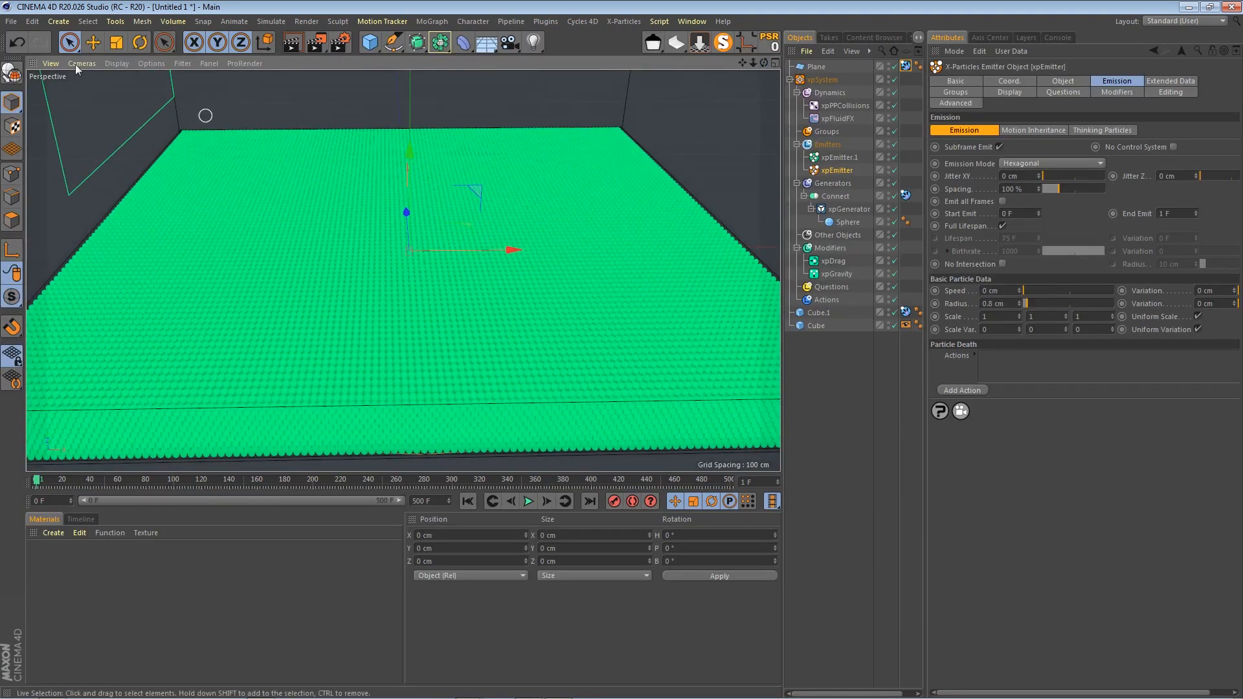
# Start saving the project under a new name and create a folder named TUT inside the Excercise folder
pyautogui.click(13, 23)
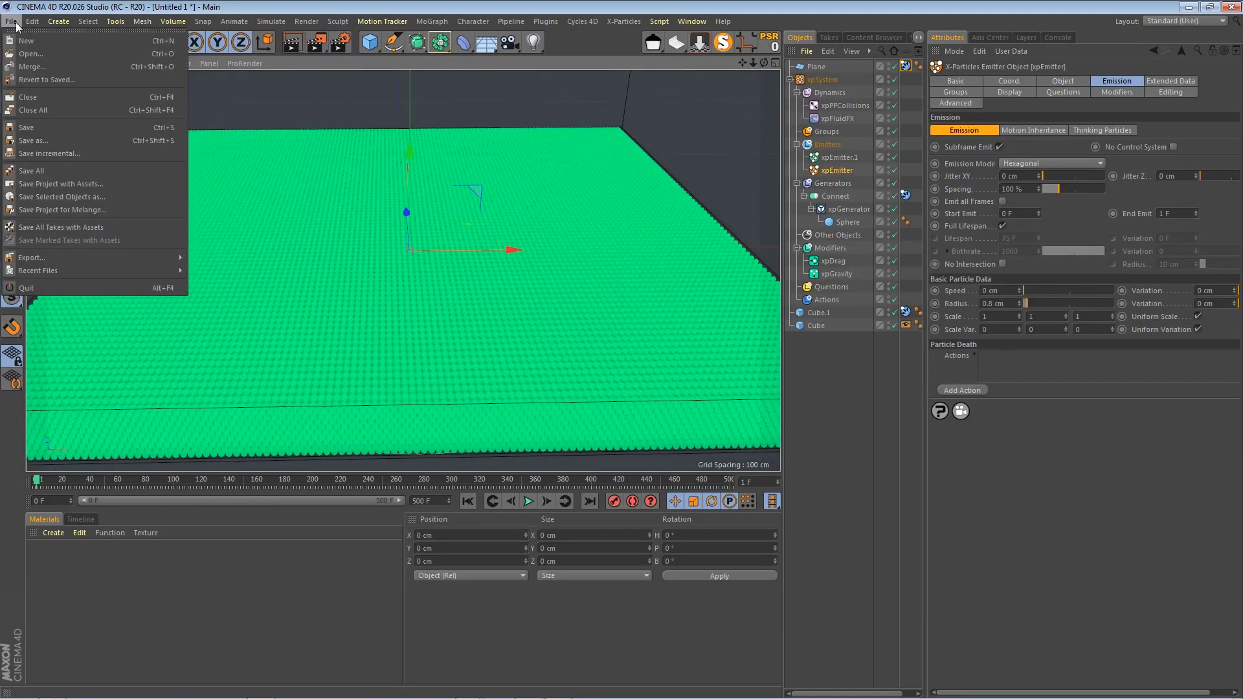
pyautogui.click(40, 141)
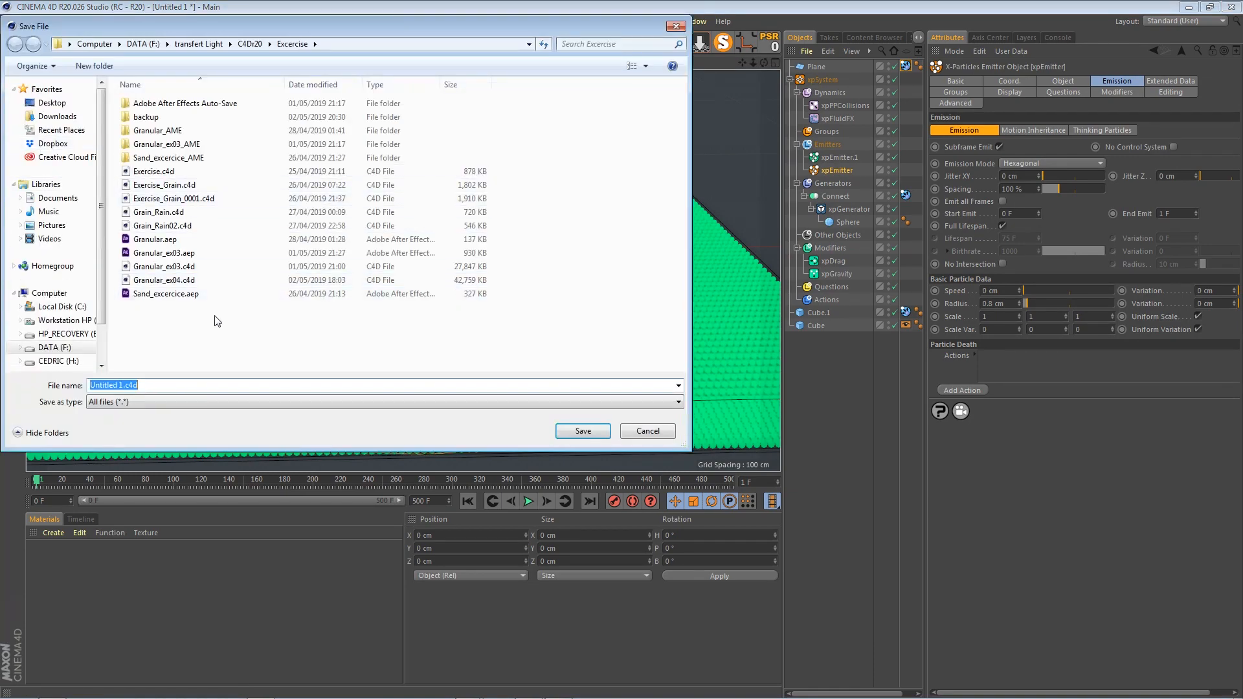
pyautogui.click(151, 340)
pyautogui.rightClick(151, 340)
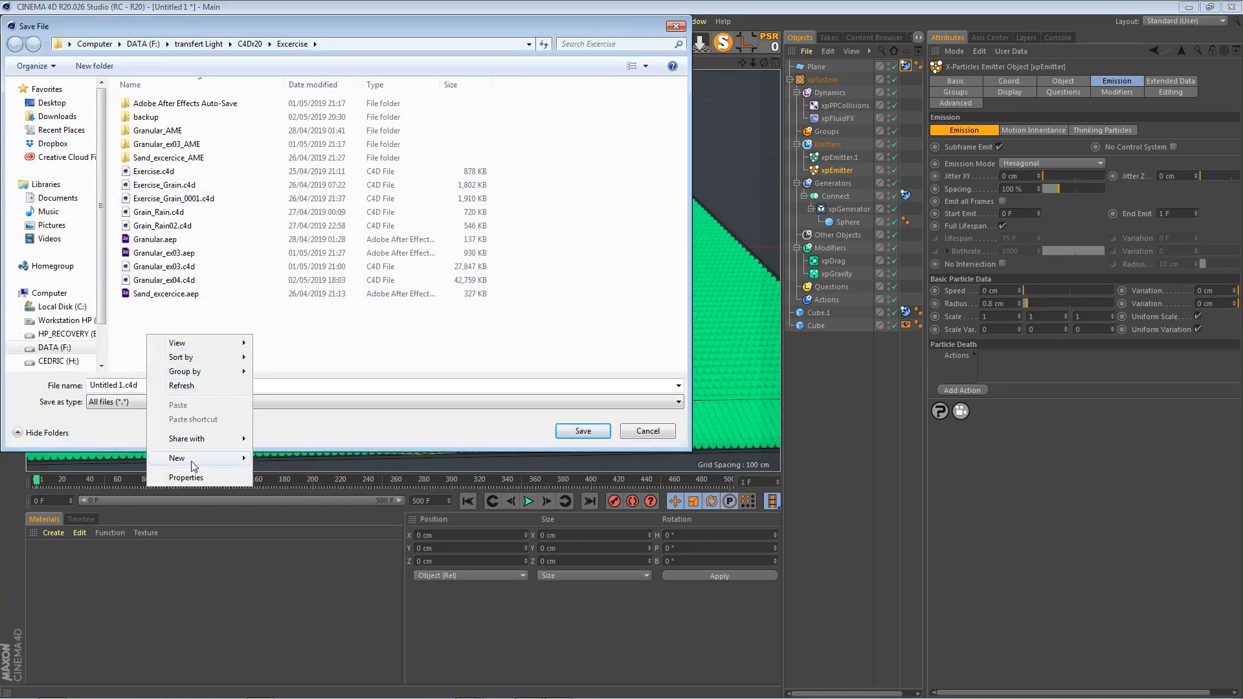
pyautogui.moveTo(194, 463)
pyautogui.click(283, 458)
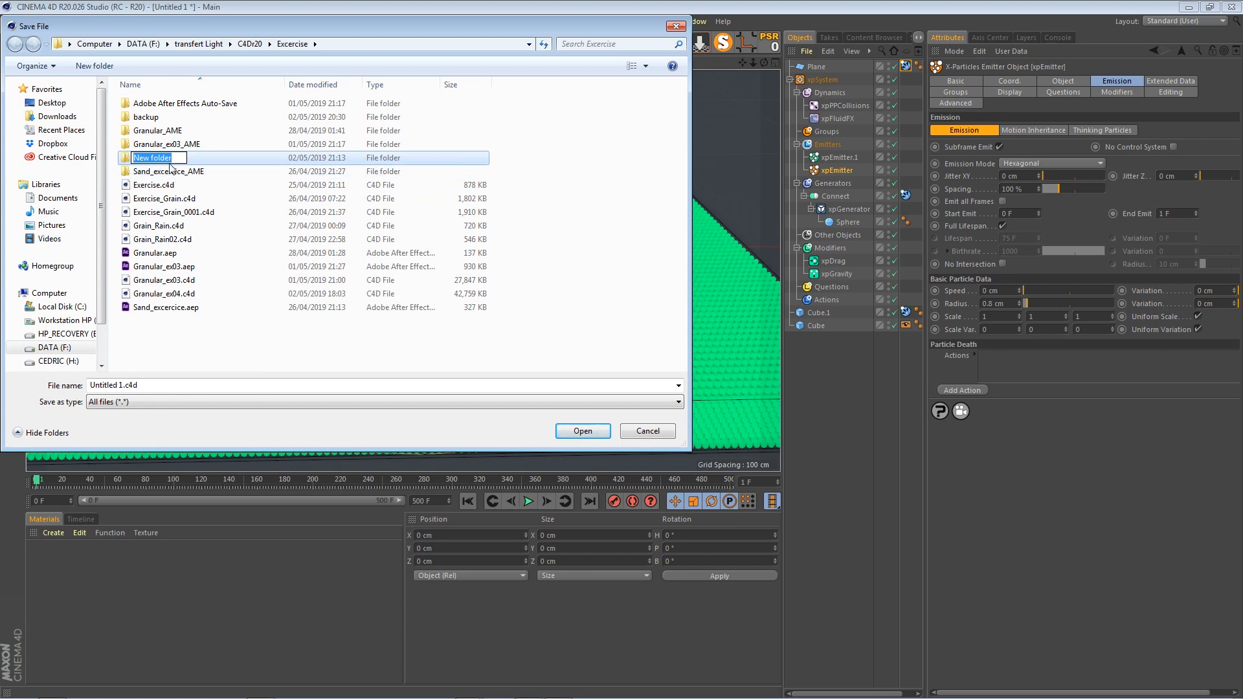
pyautogui.write('TUT')
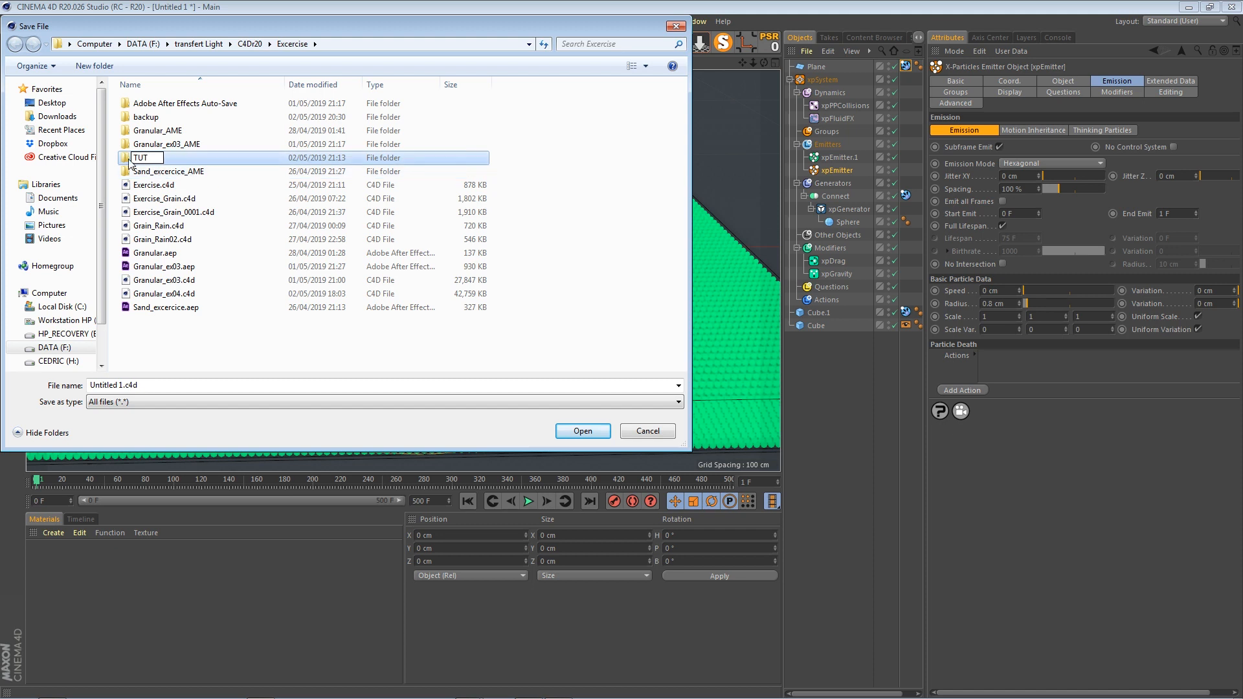
pyautogui.press('Return')
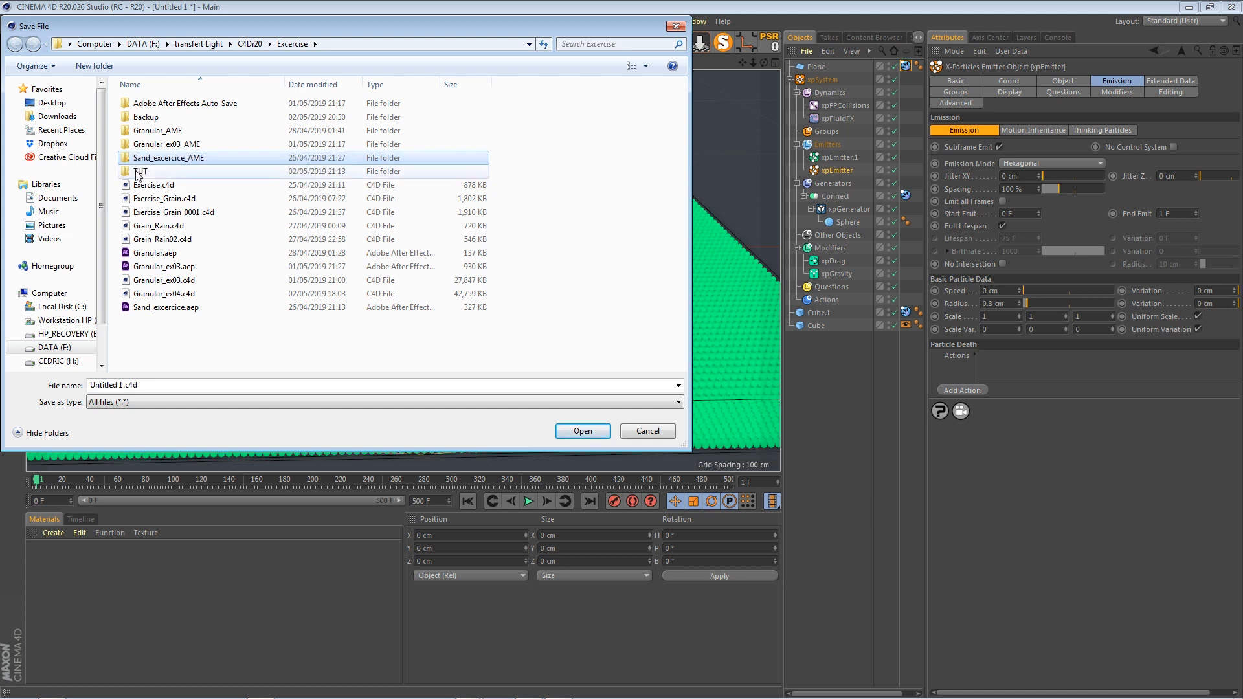
# Save the project as tut in the TUT folder
pyautogui.doubleClick(137, 171)
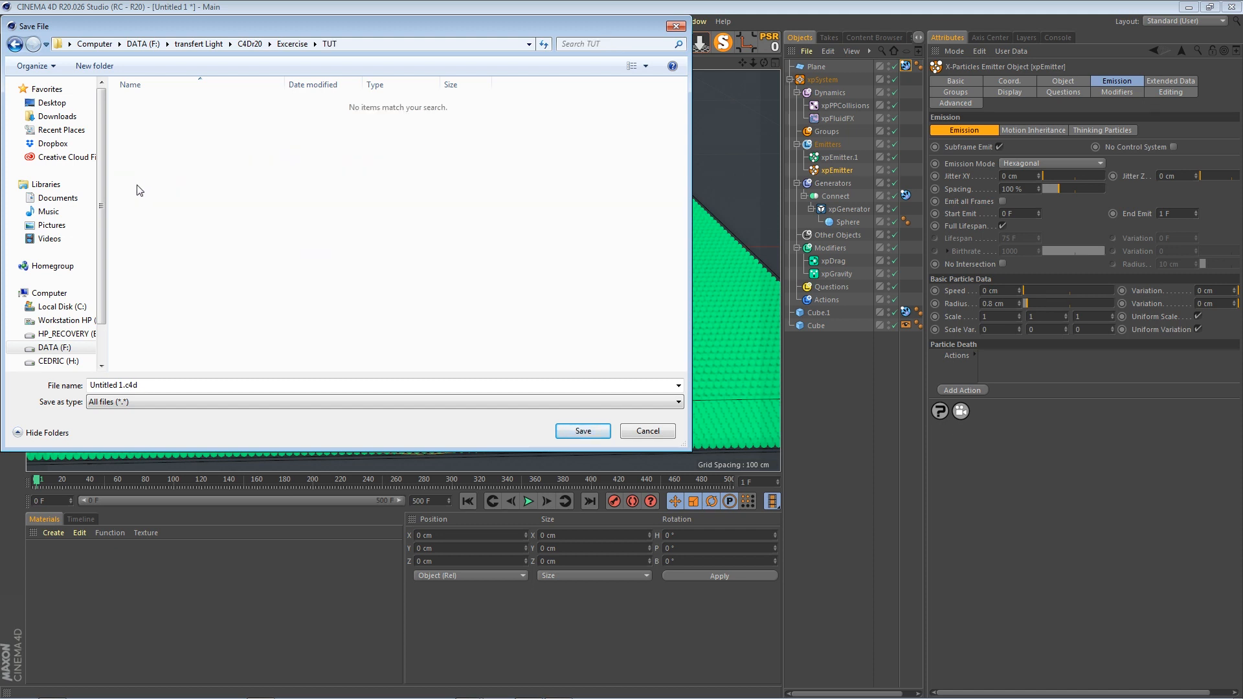
pyautogui.click(164, 385)
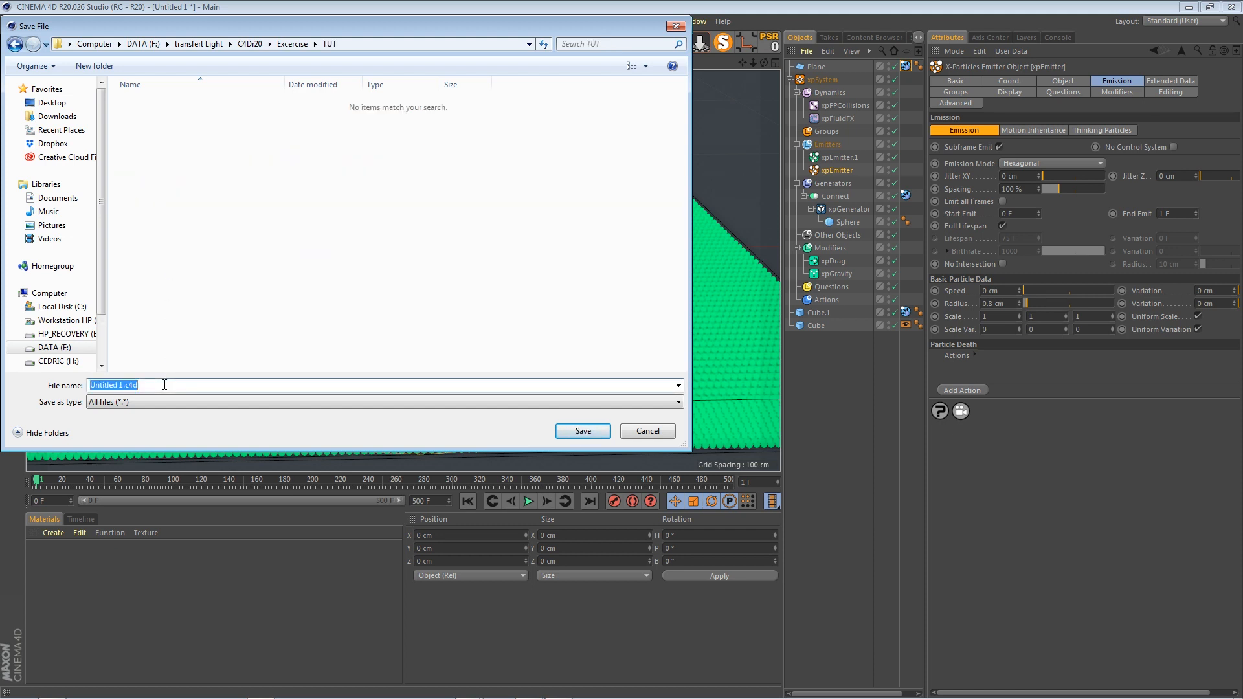
pyautogui.write('tut')
pyautogui.click(582, 431)
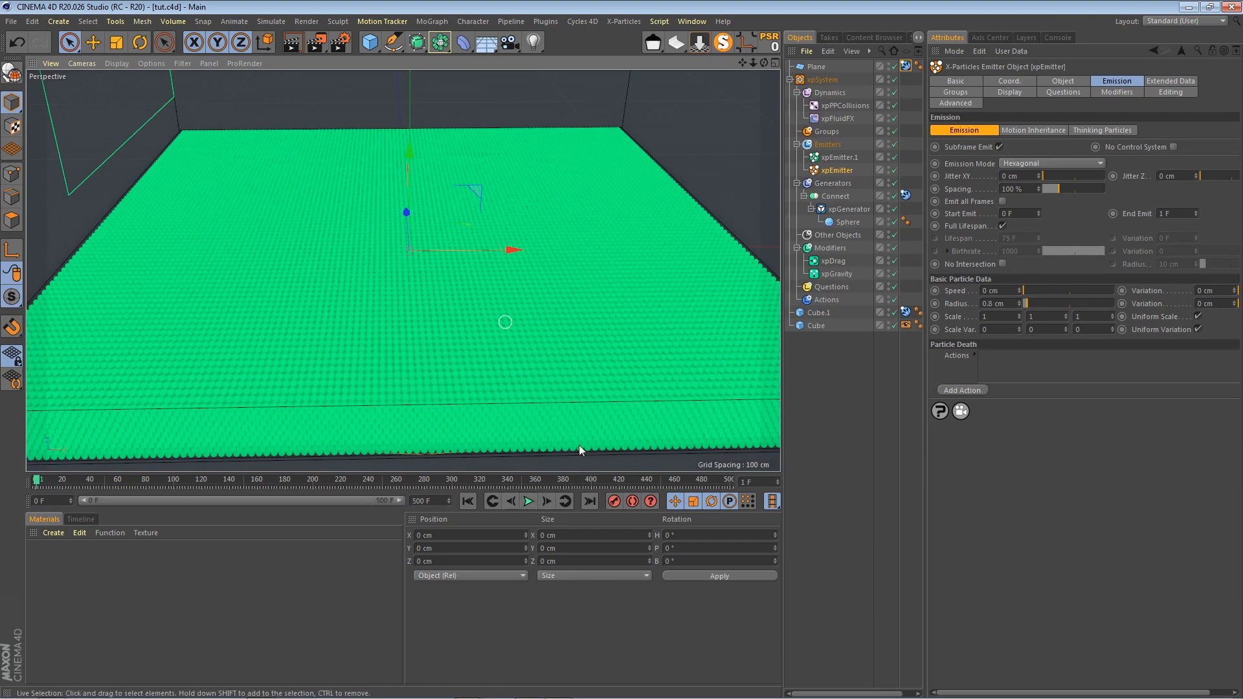
# Set xpEmitter's particle radius to 1.8 cm and play the simulation from the start to about frame 31
pyautogui.moveTo(765, 61)
pyautogui.mouseDown()
pyautogui.moveTo(800, 63)
pyautogui.moveTo(766, 58)
pyautogui.mouseUp()
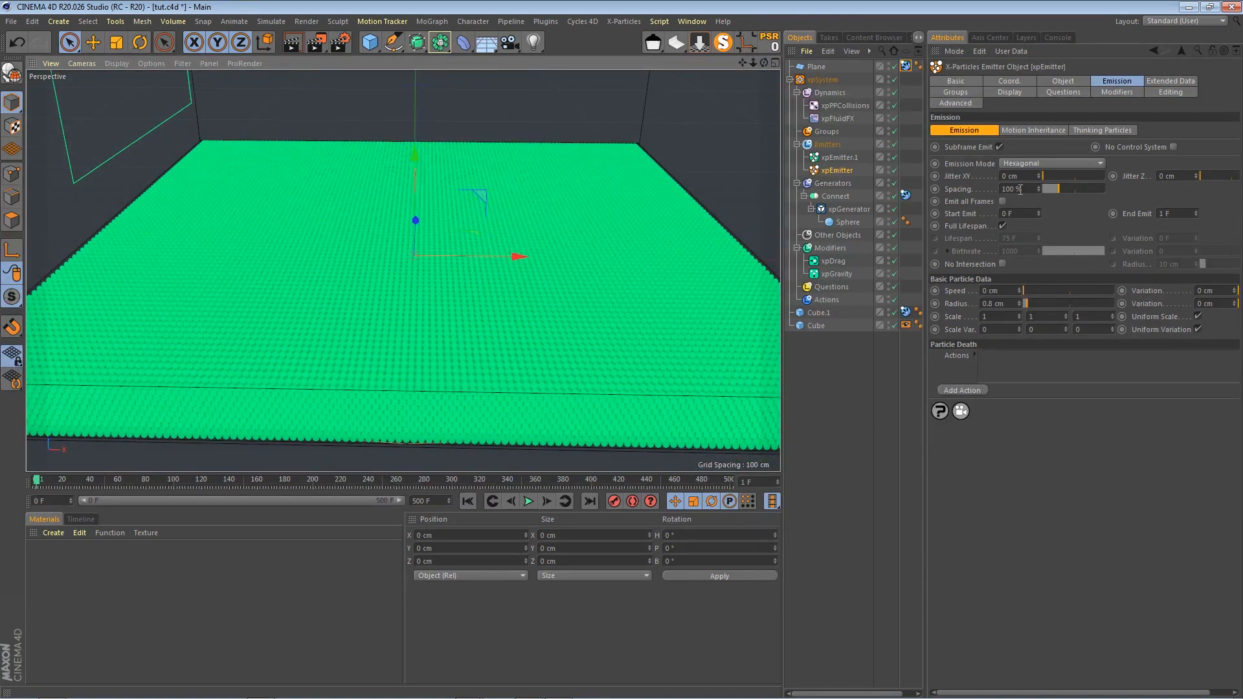
pyautogui.click(1006, 303)
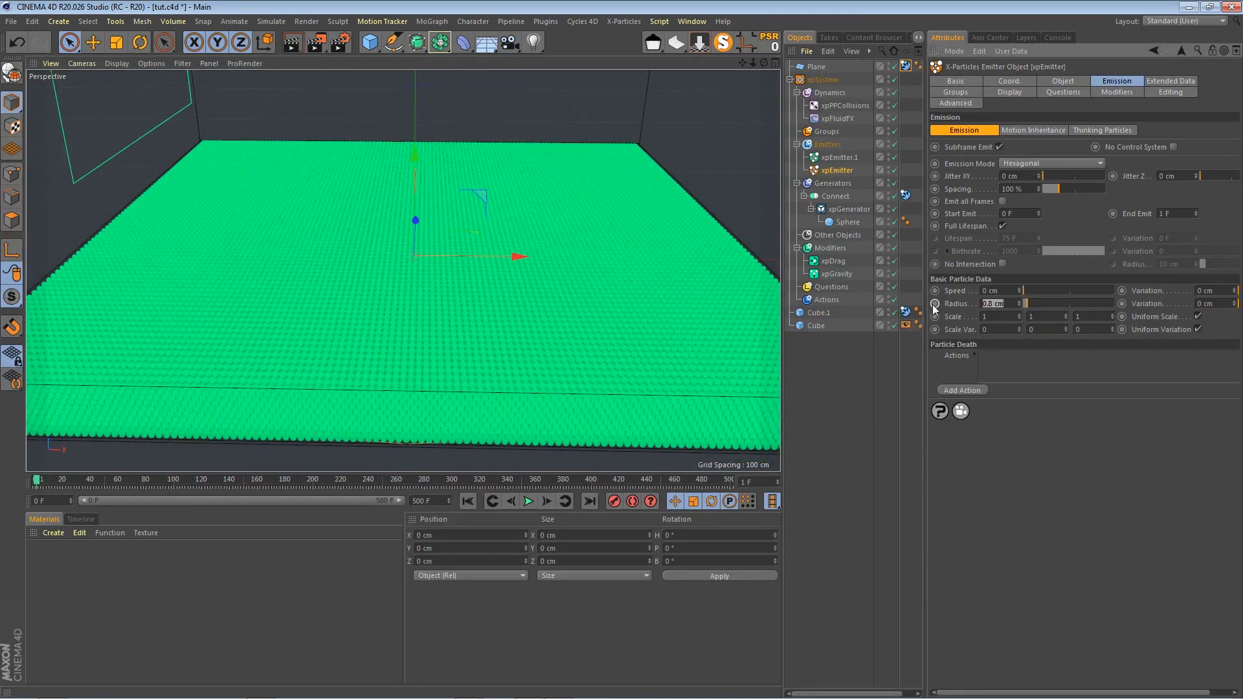
pyautogui.write('1.8')
pyautogui.click(517, 503)
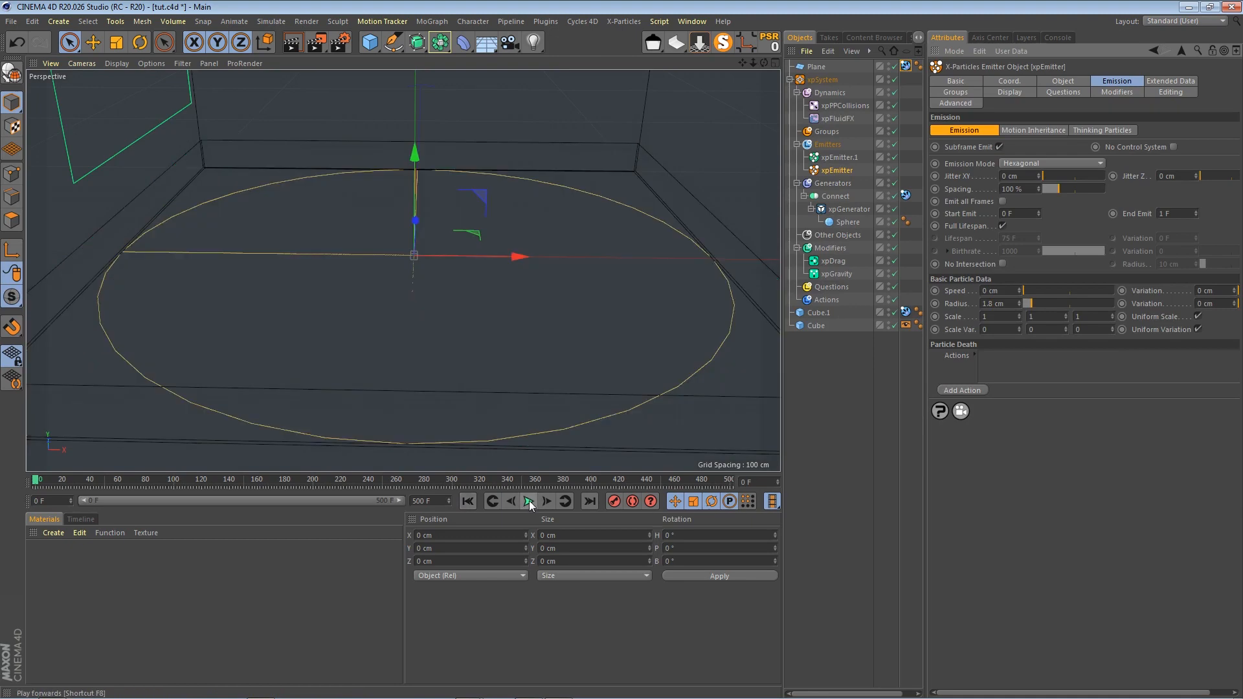
pyautogui.click(529, 504)
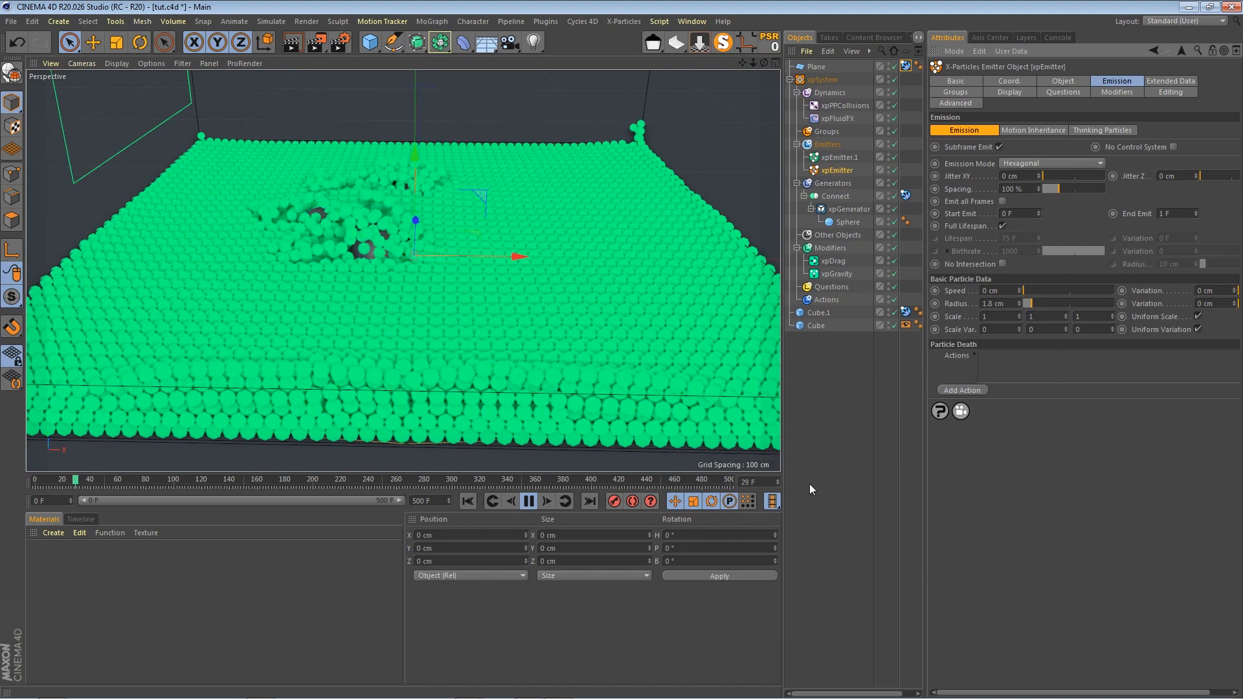
pyautogui.click(528, 500)
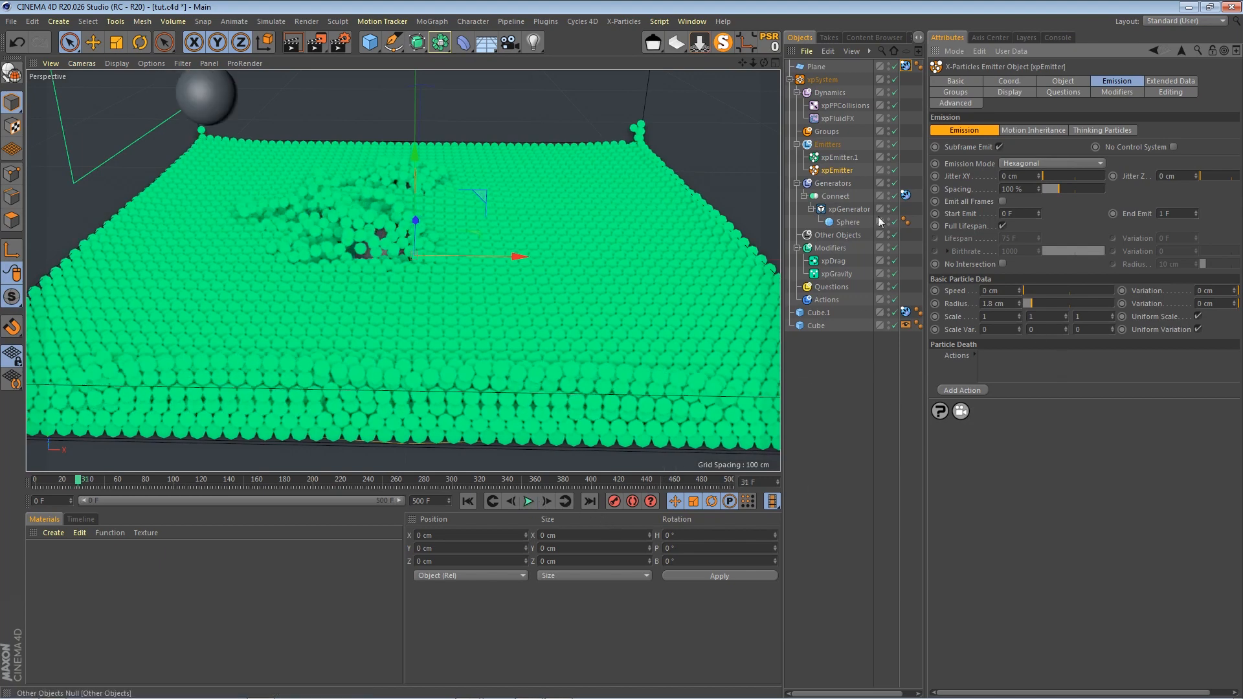
# Lower the Stability in xpEmitter's fluid data to 18 and replay the simulation from the first frame to about frame 34
pyautogui.click(838, 172)
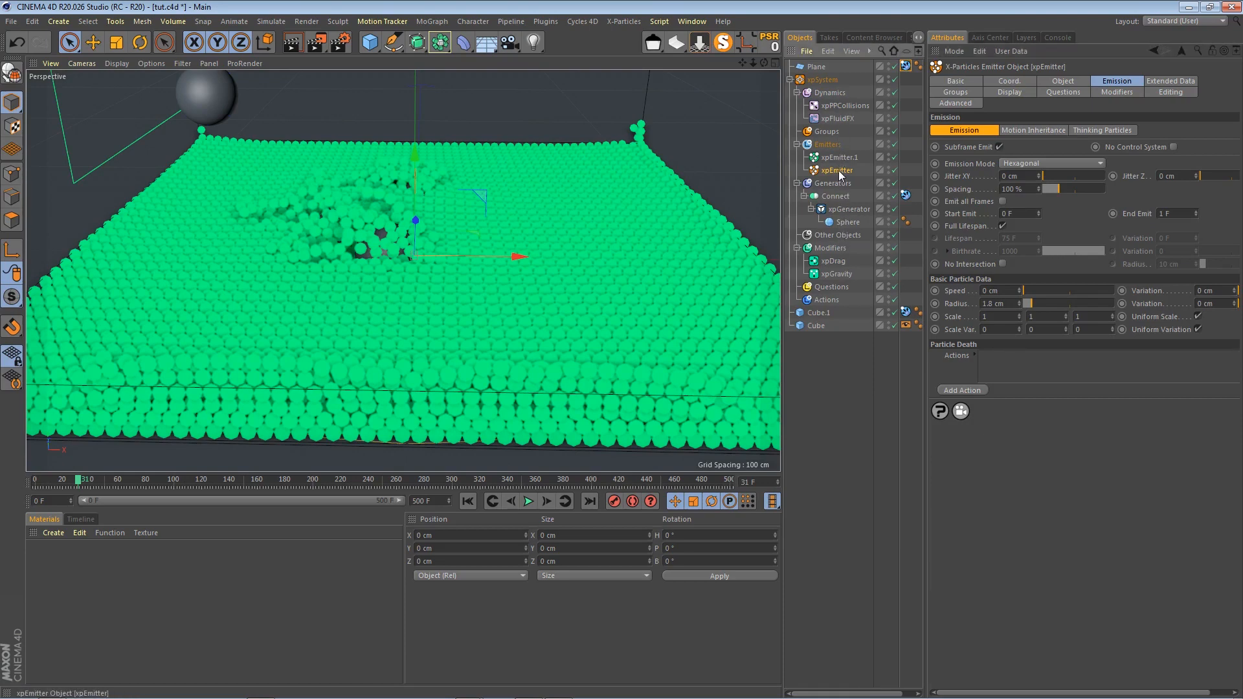
pyautogui.click(1171, 80)
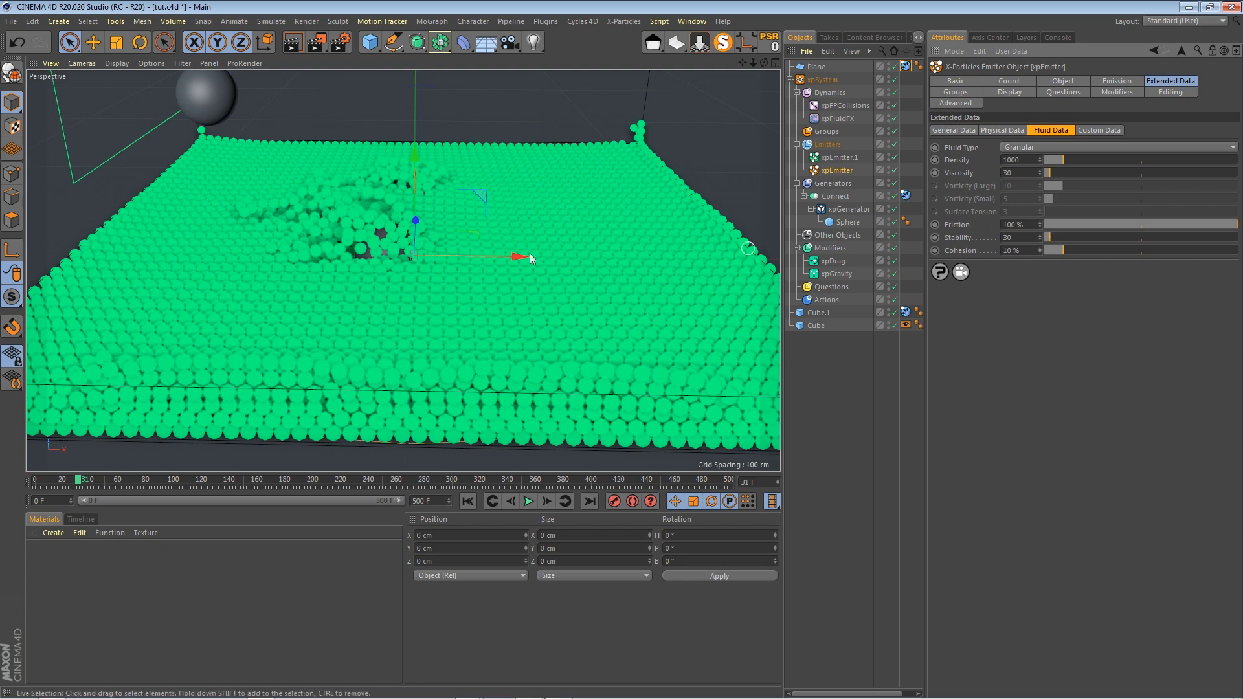
pyautogui.click(1048, 238)
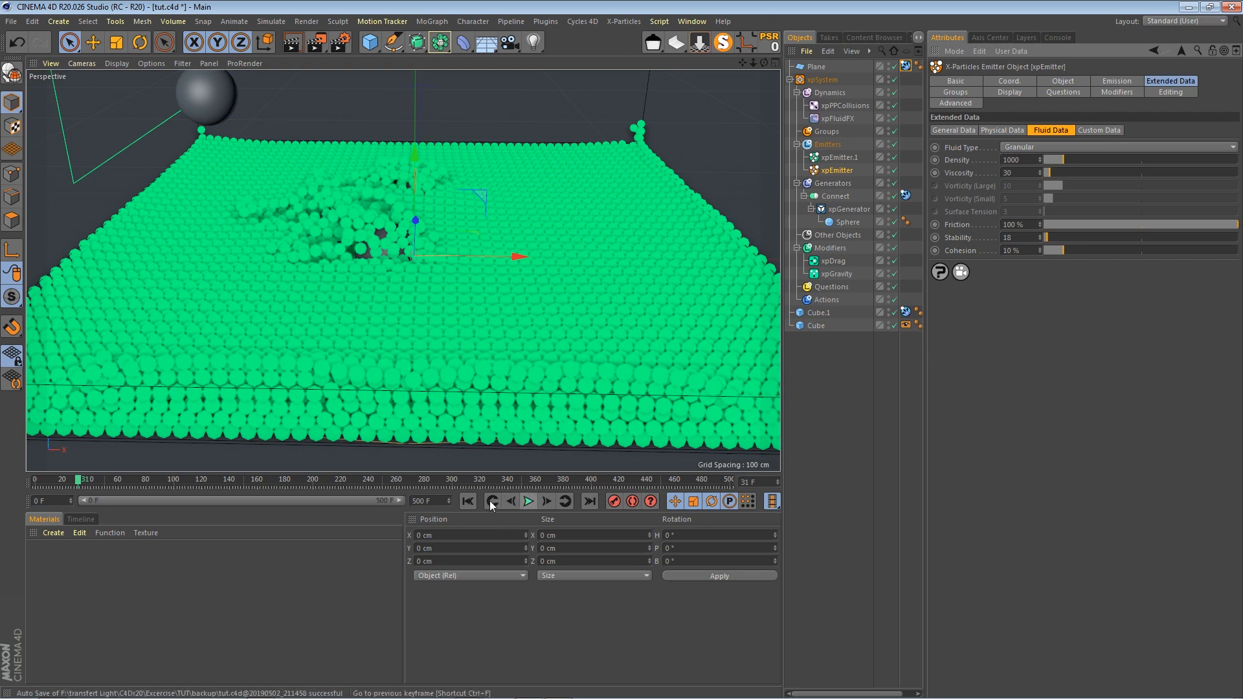
pyautogui.click(468, 501)
pyautogui.click(528, 502)
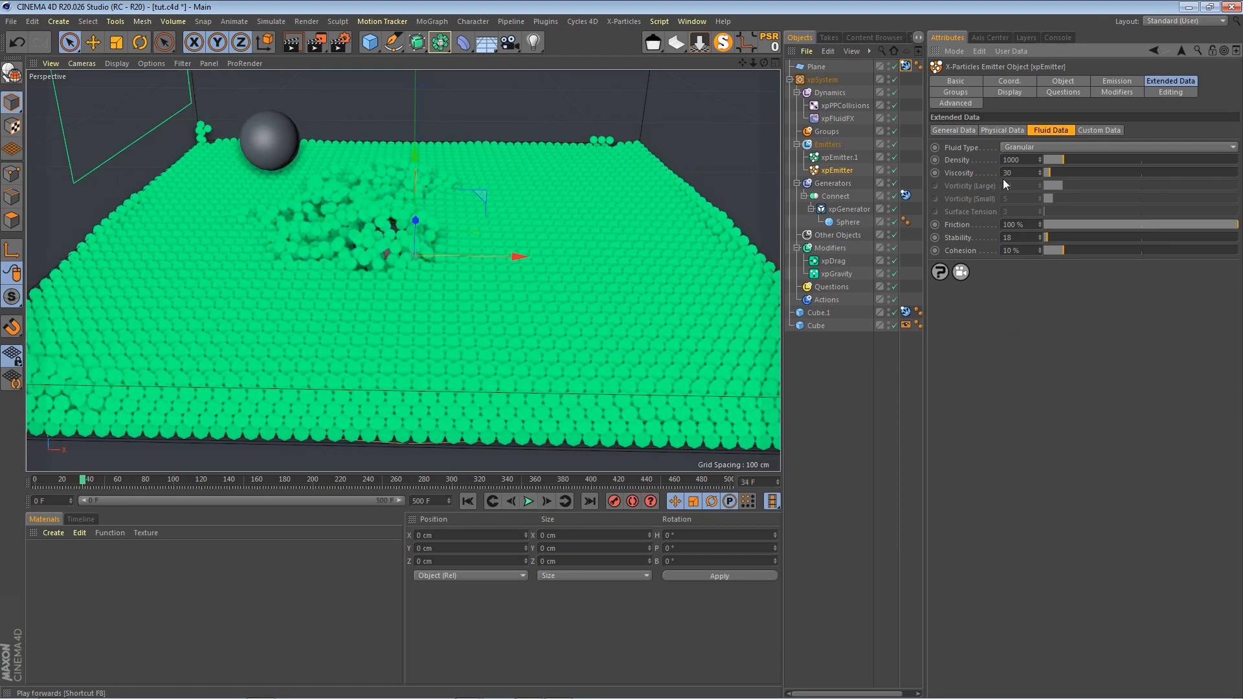
pyautogui.click(529, 502)
# Reduce the Viscosity in xpEmitter's fluid data to 5 and replay the simulation to about frame 49
pyautogui.moveTo(1048, 175); pyautogui.dragTo(1045, 176)
pyautogui.moveTo(1047, 176); pyautogui.dragTo(1044, 176)
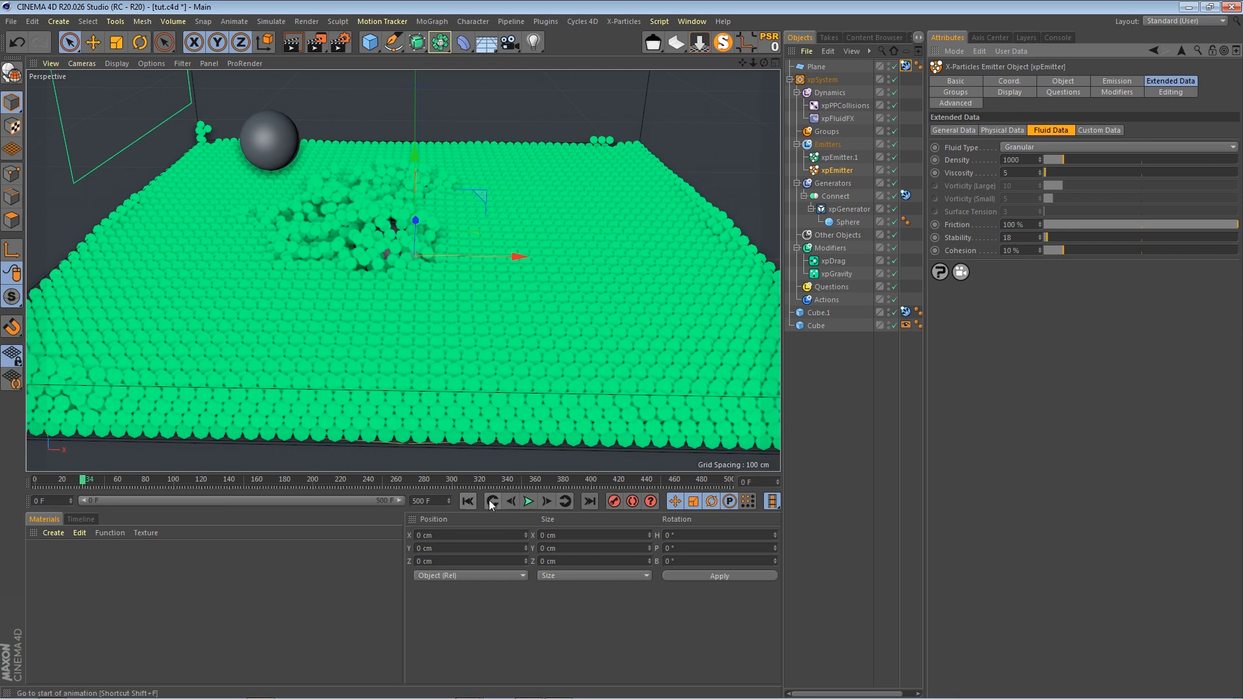
pyautogui.click(528, 503)
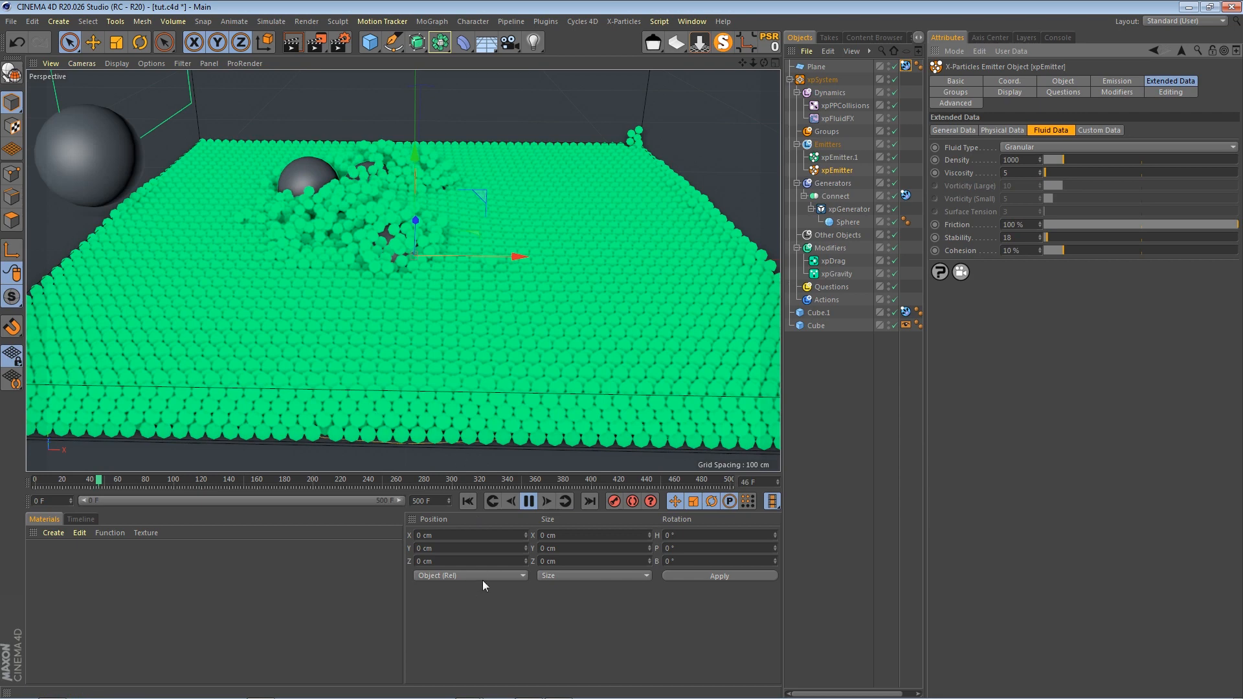
pyautogui.click(528, 502)
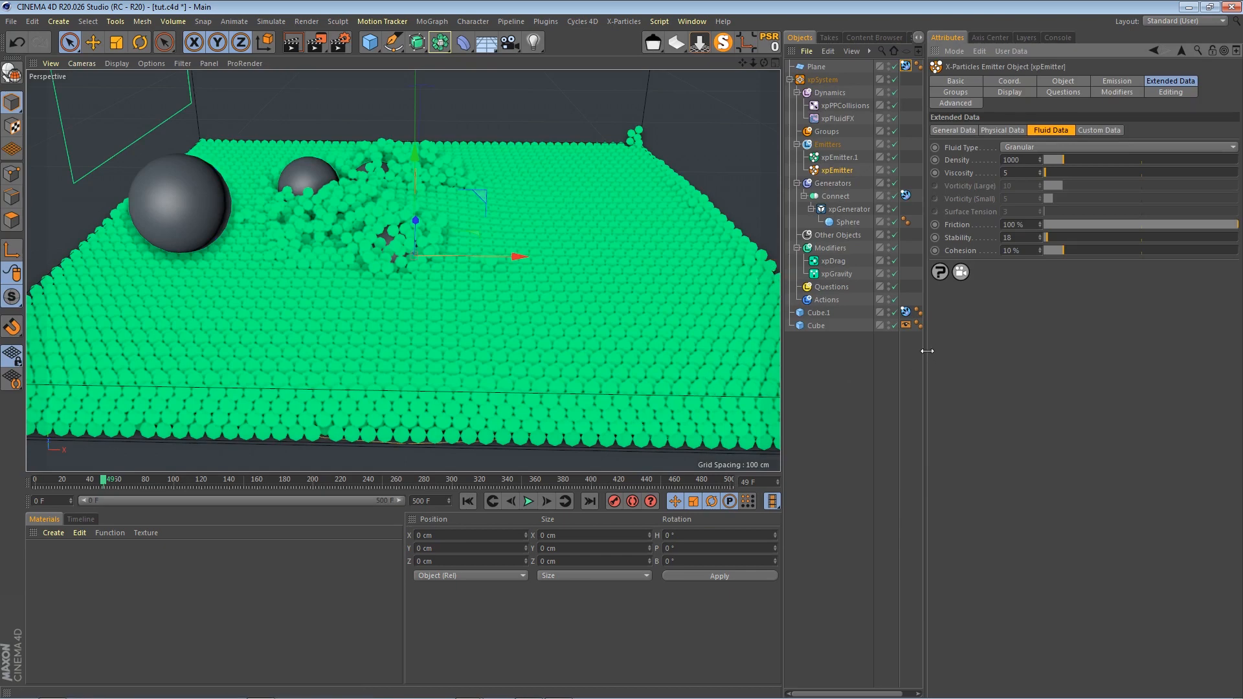
# Add an xpCache object to the X-Particles system's Other Objects folder and widen the attribute area to show its settings
pyautogui.moveTo(926, 350); pyautogui.dragTo(930, 355)
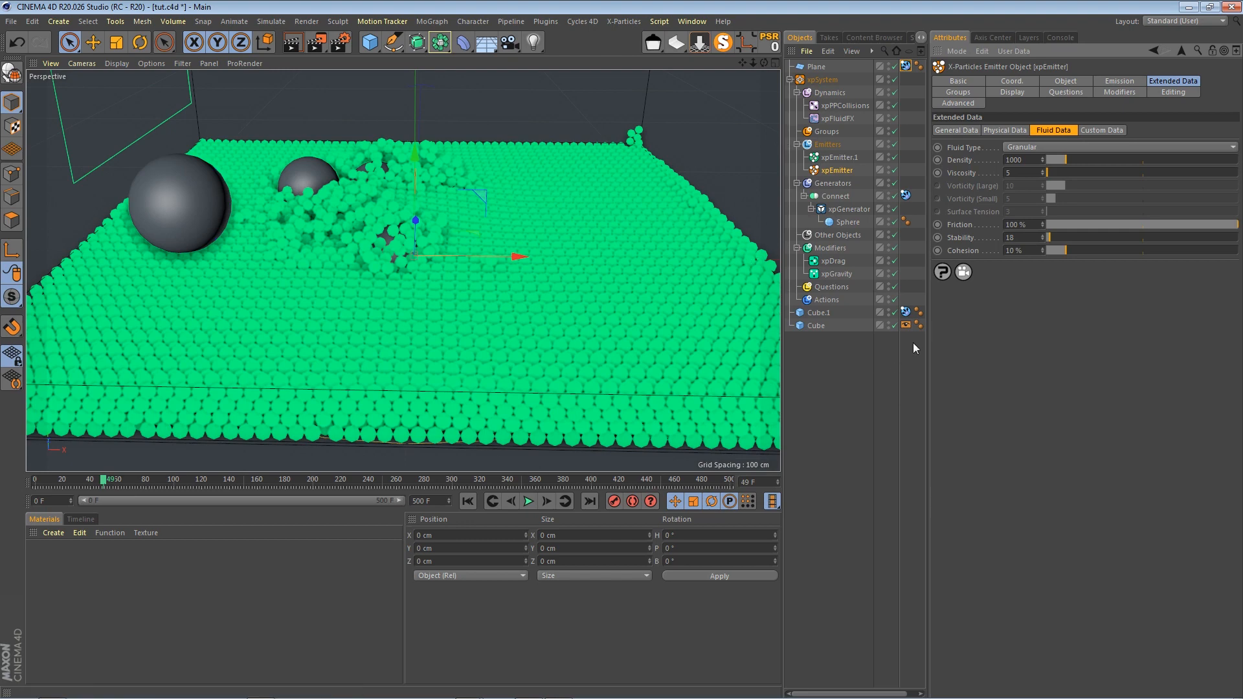
pyautogui.moveTo(929, 342); pyautogui.dragTo(970, 342)
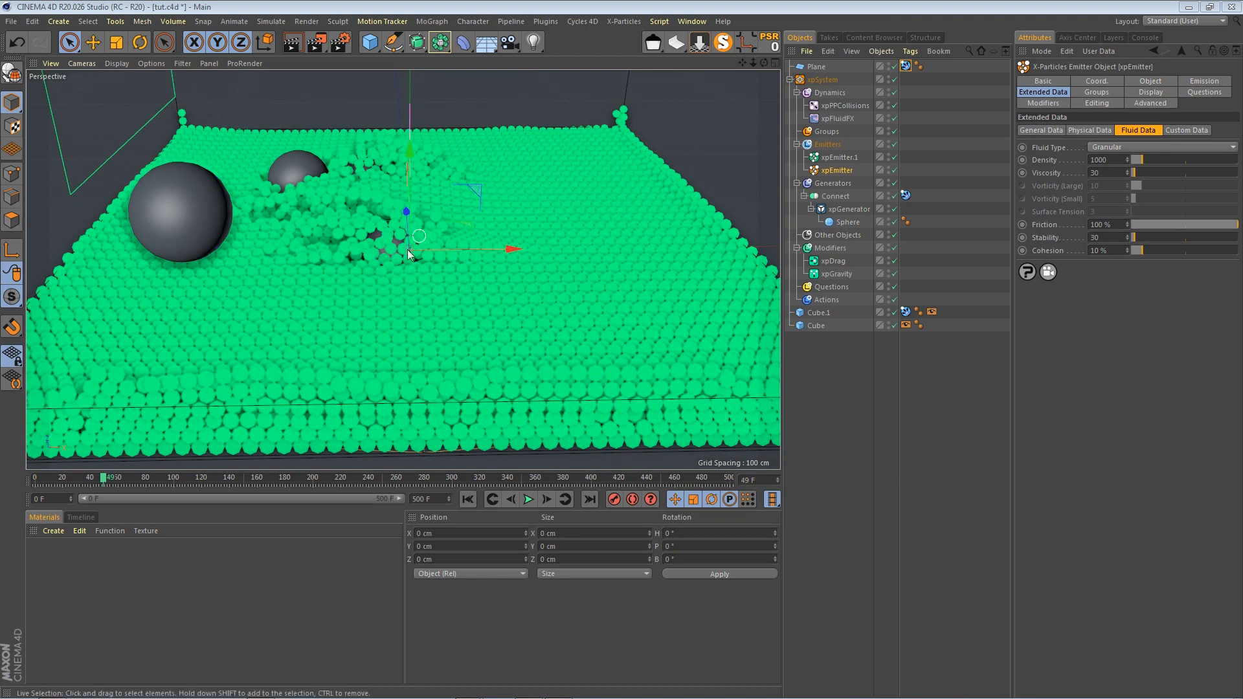
pyautogui.click(838, 234)
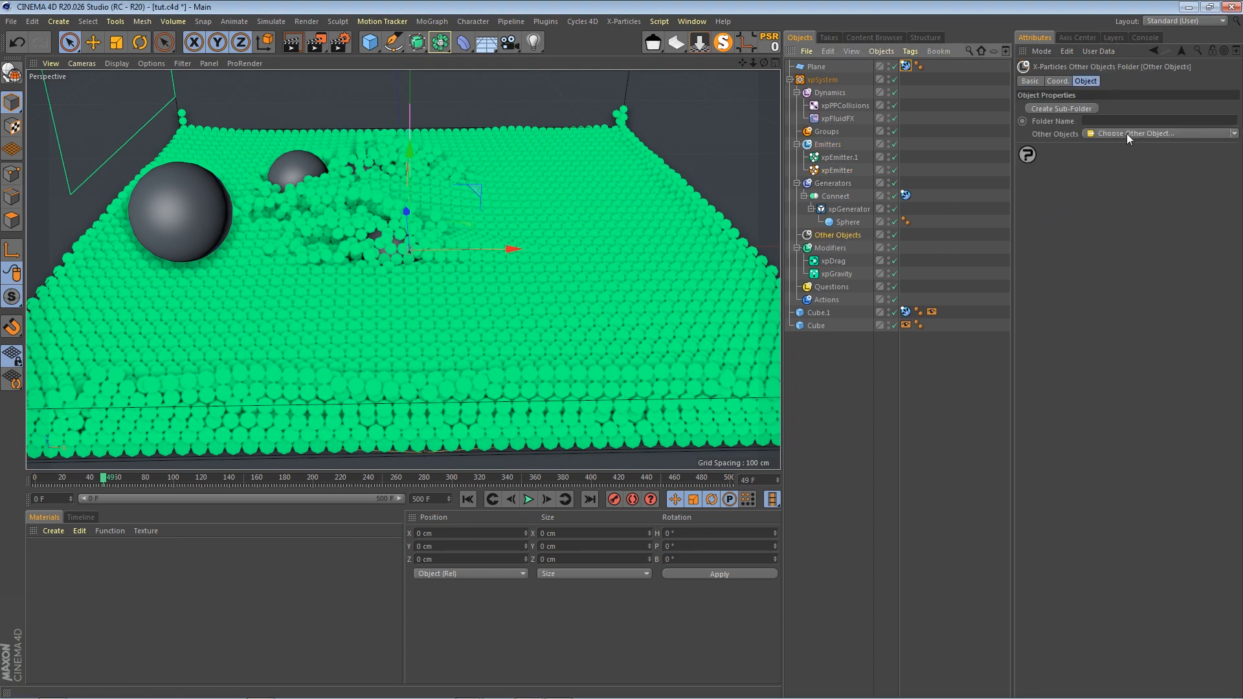
pyautogui.click(1126, 133)
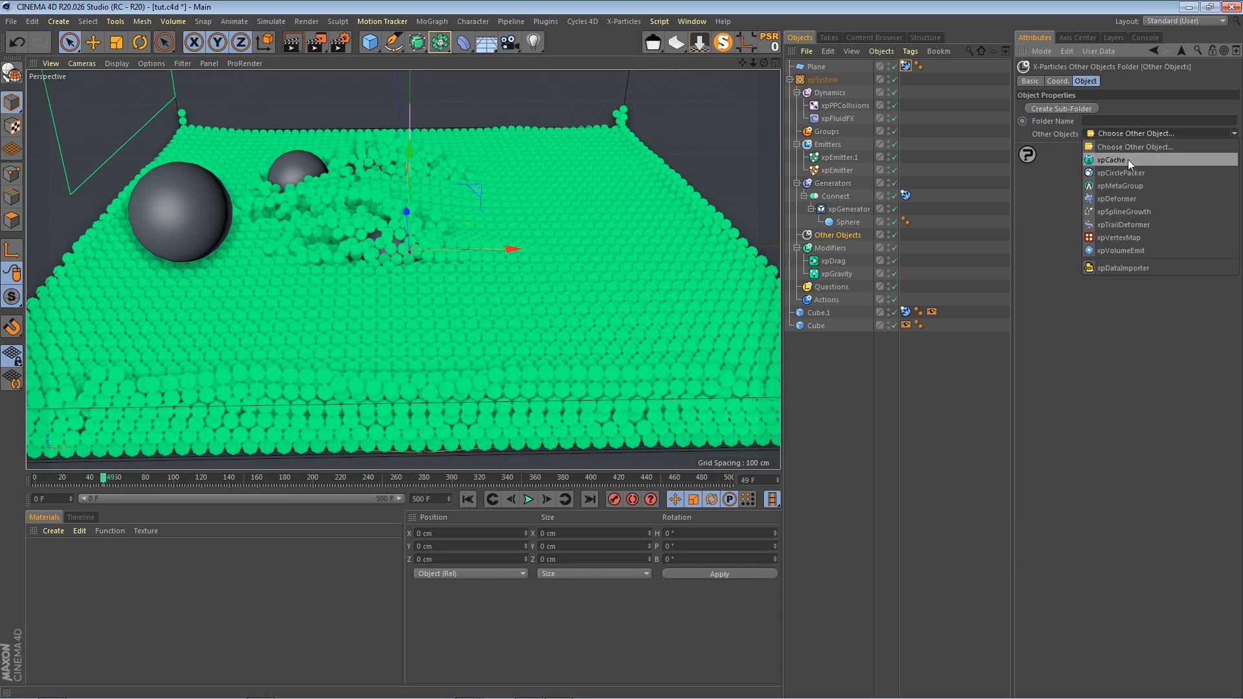
pyautogui.click(1127, 161)
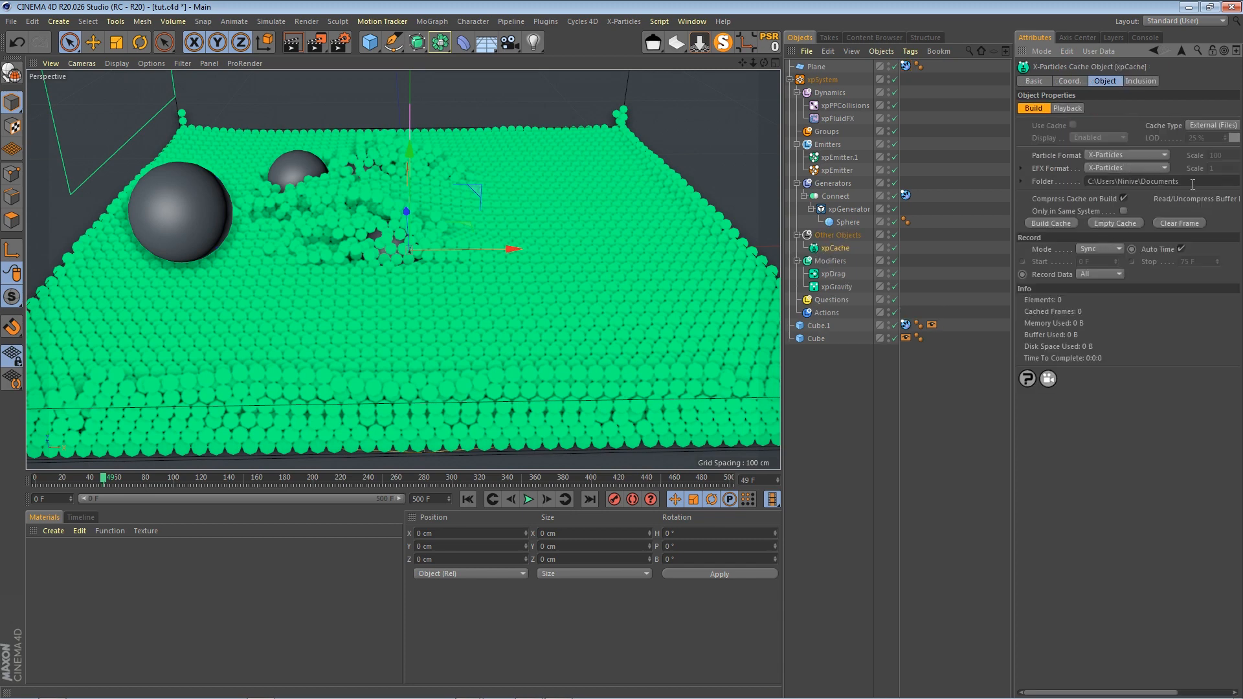
pyautogui.moveTo(1192, 184); pyautogui.dragTo(980, 201)
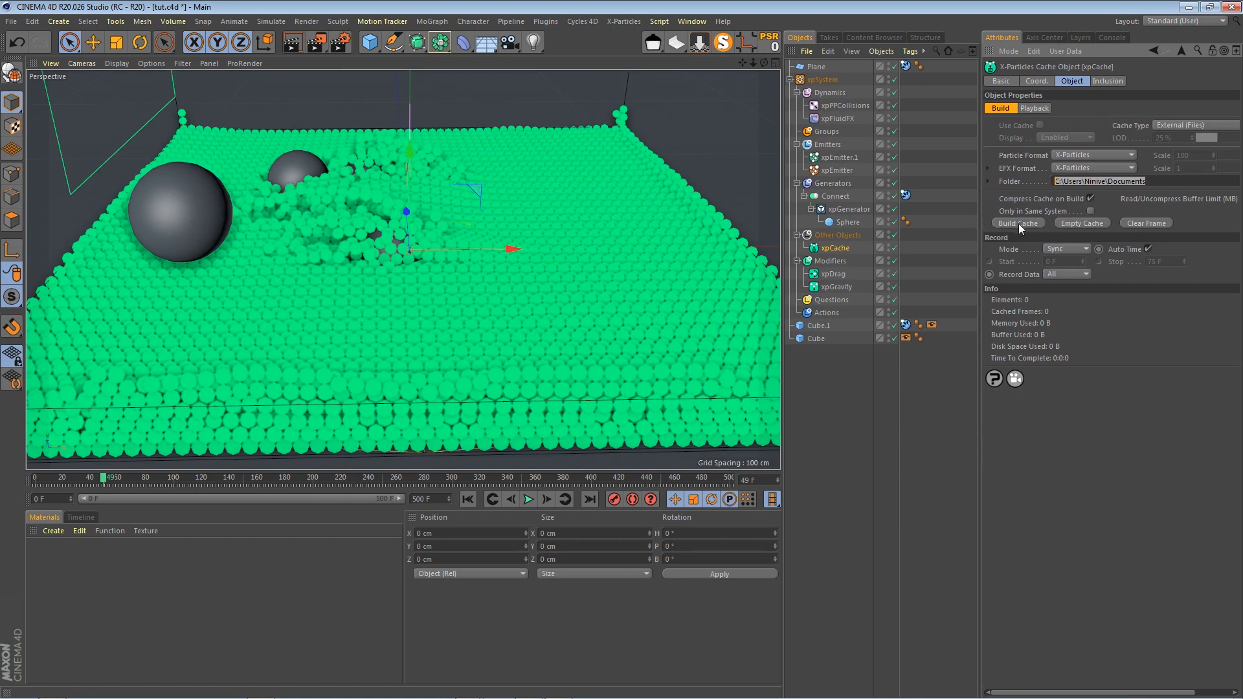
# Shorten the timeline to end at frame 50 and build the xpCache for the simulation
pyautogui.click(444, 501)
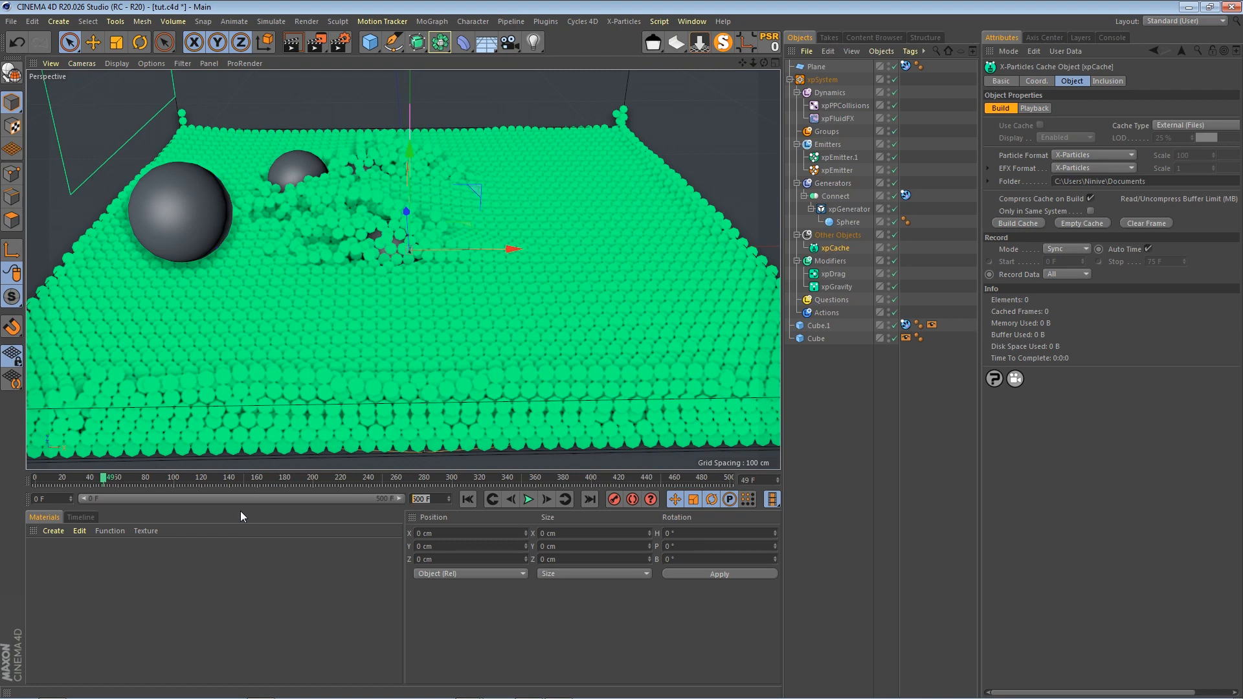
pyautogui.write('50')
pyautogui.click(340, 549)
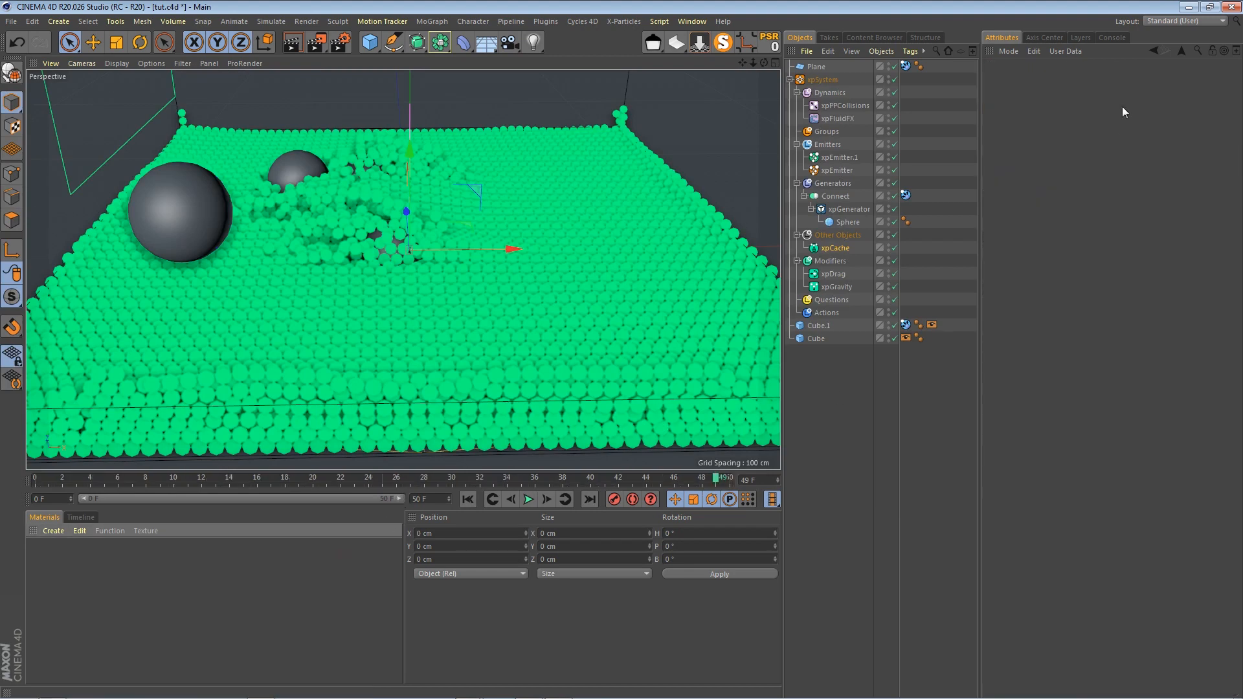
pyautogui.click(840, 249)
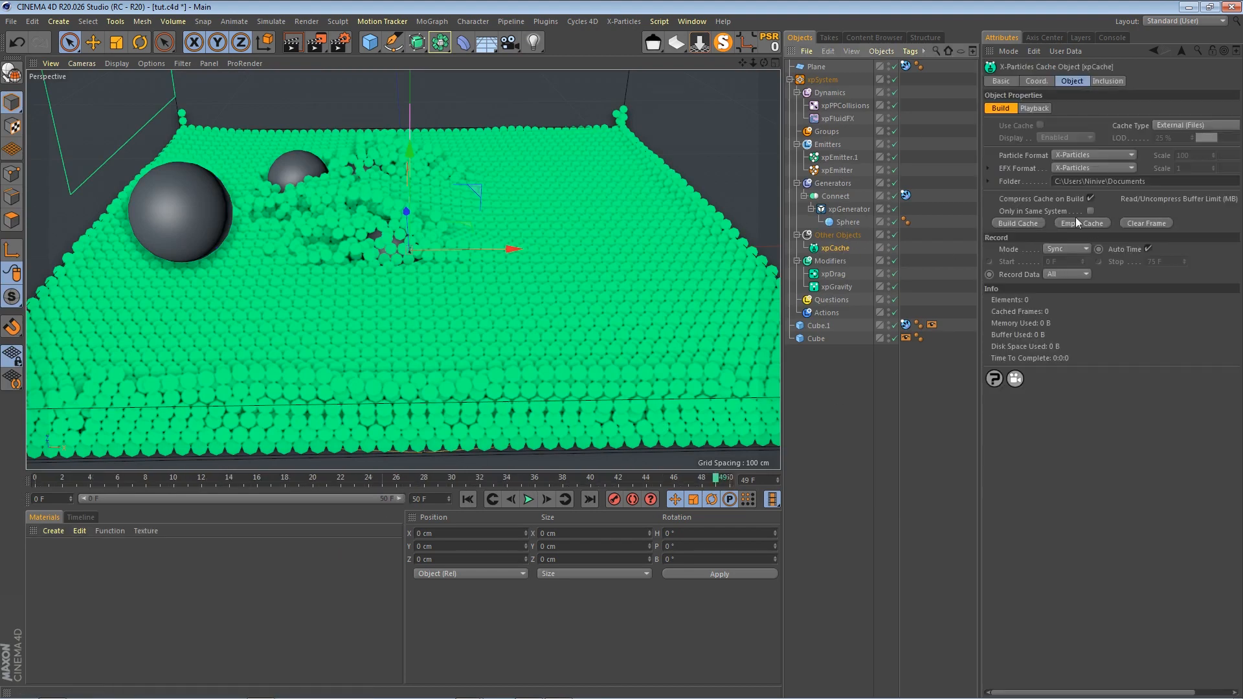
pyautogui.click(1025, 224)
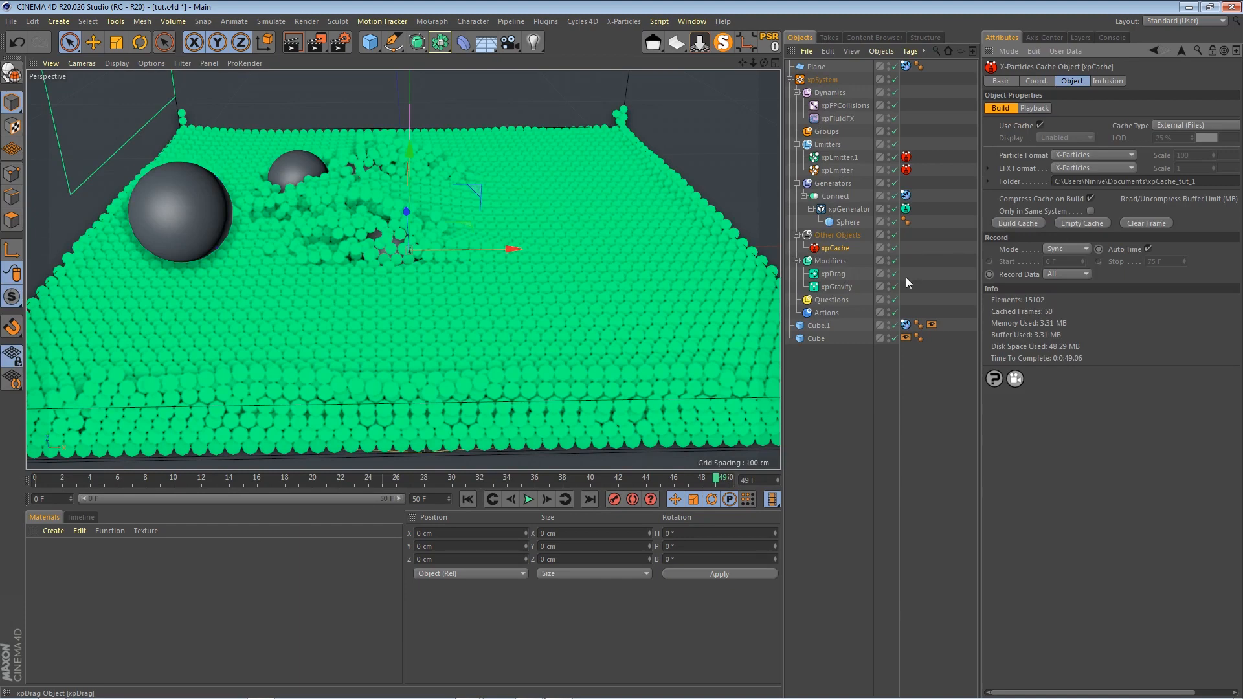
# Switch the interface to the Startup (User) layout and move the Node Editor window off the main screen
pyautogui.click(1190, 19)
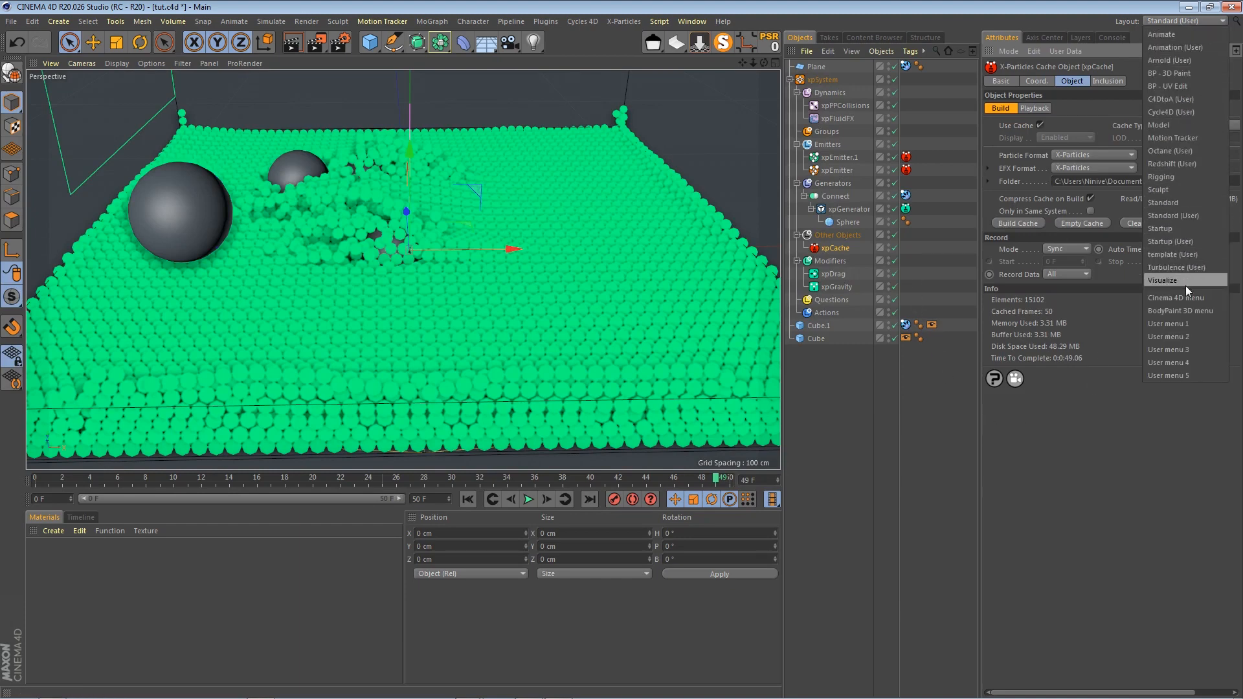
pyautogui.click(1183, 242)
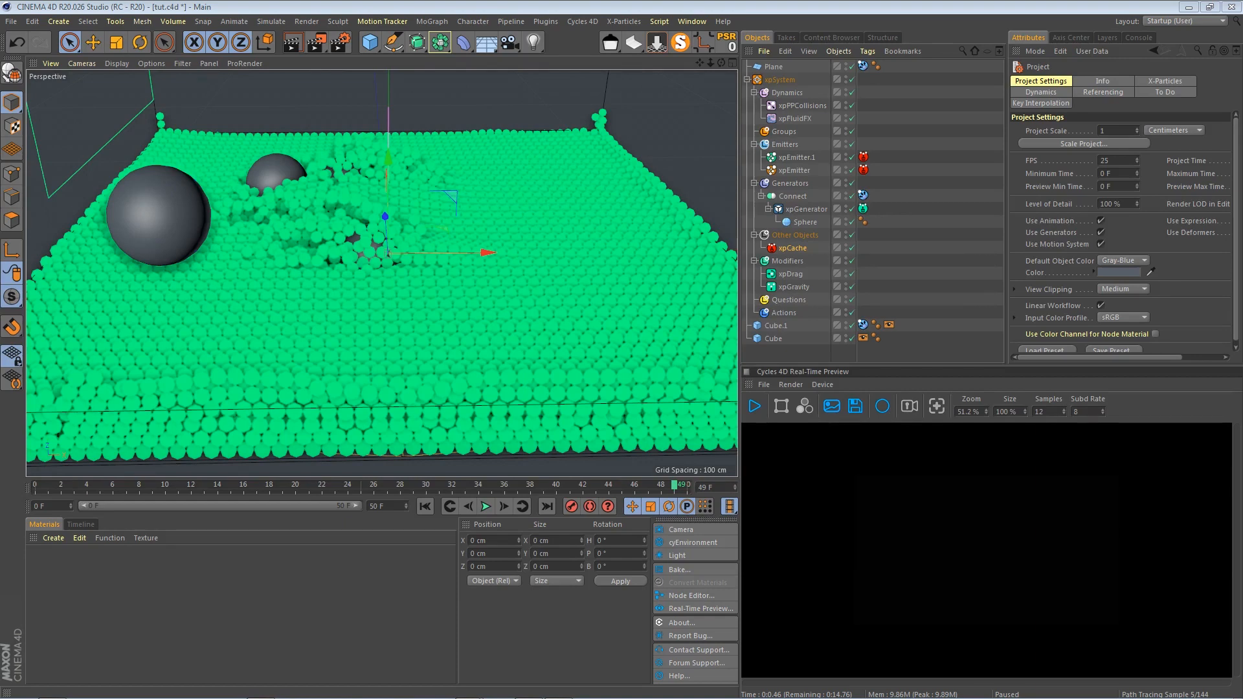
pyautogui.moveTo(1146, 212); pyautogui.dragTo(657, 5)
pyautogui.doubleClick(656, 5)
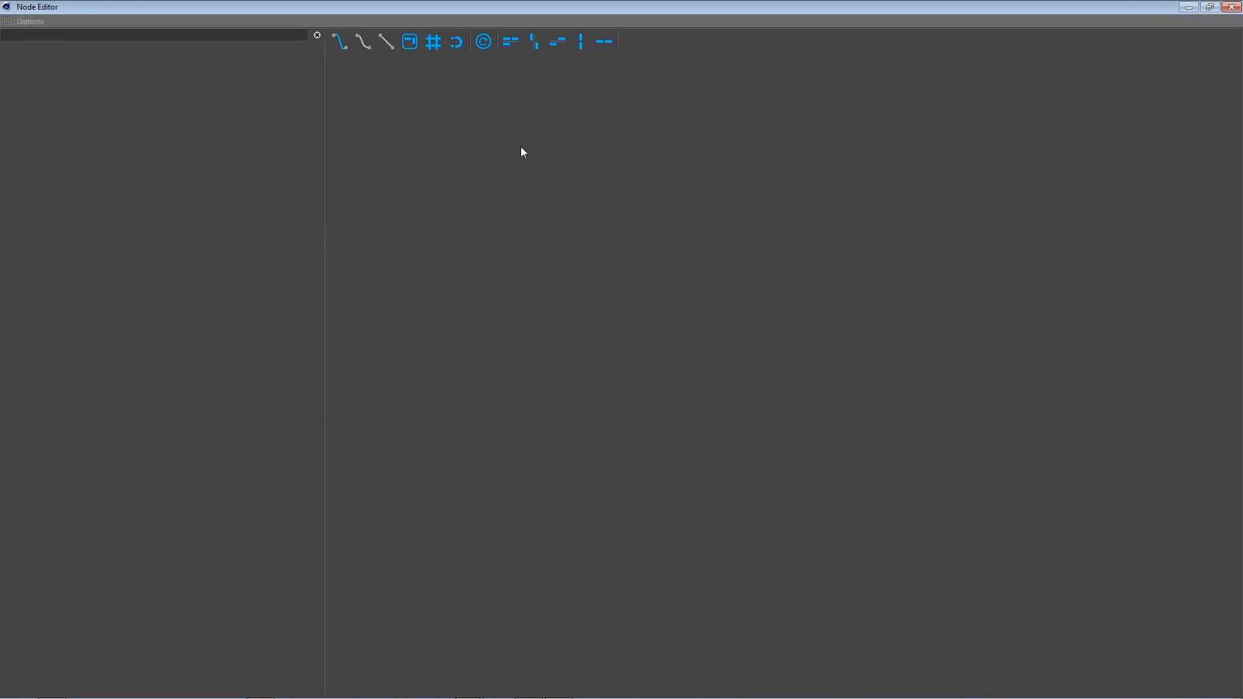
pyautogui.moveTo(1099, 3); pyautogui.dragTo(1242, 110)
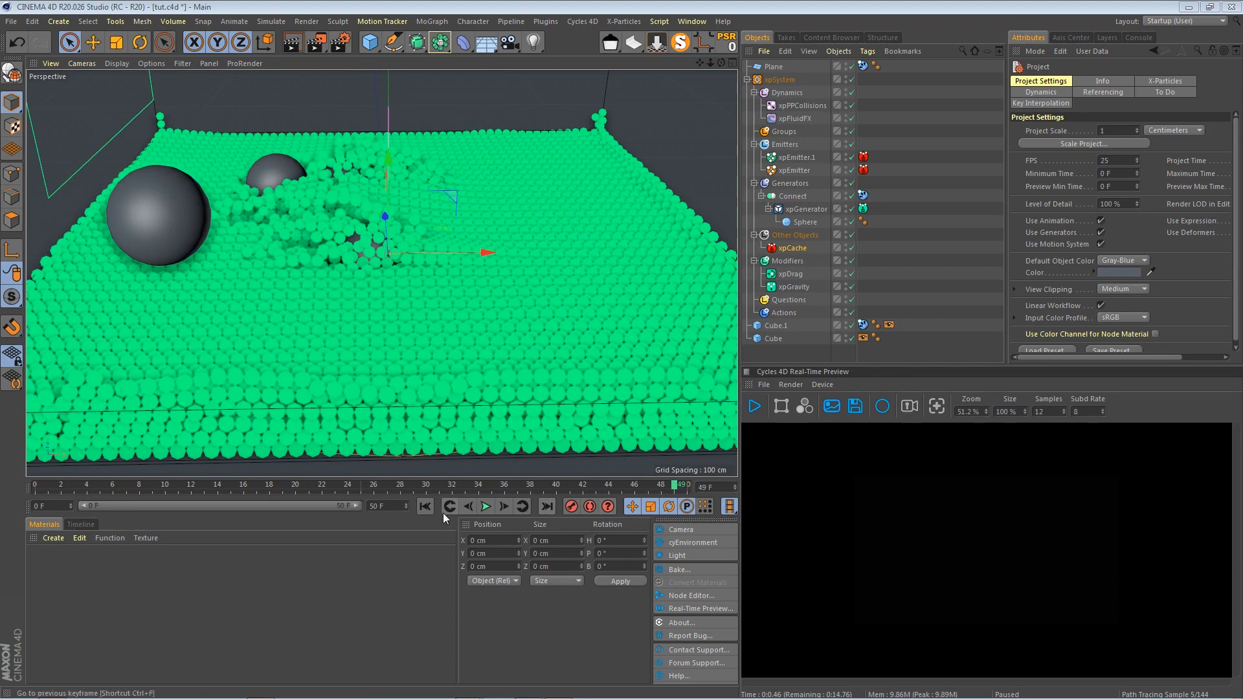
# Briefly run the Cycles 4D real-time preview, and play the cached simulation from the first frame to frame 29
pyautogui.click(753, 406)
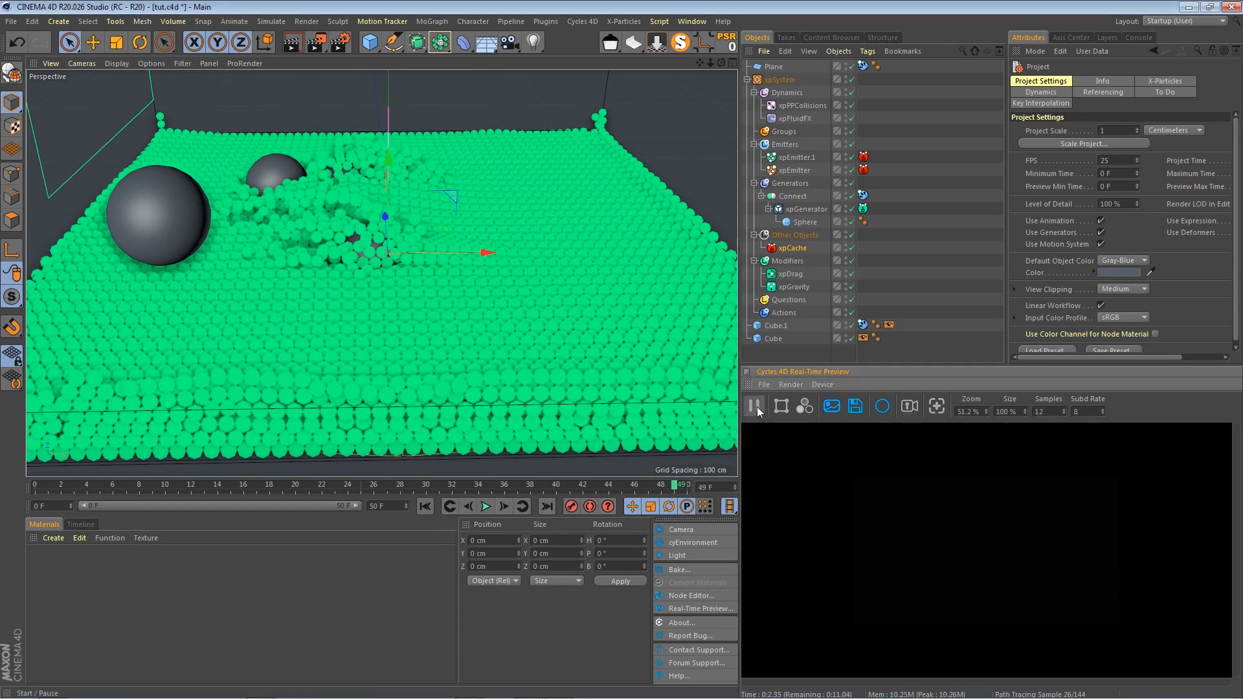
pyautogui.click(755, 406)
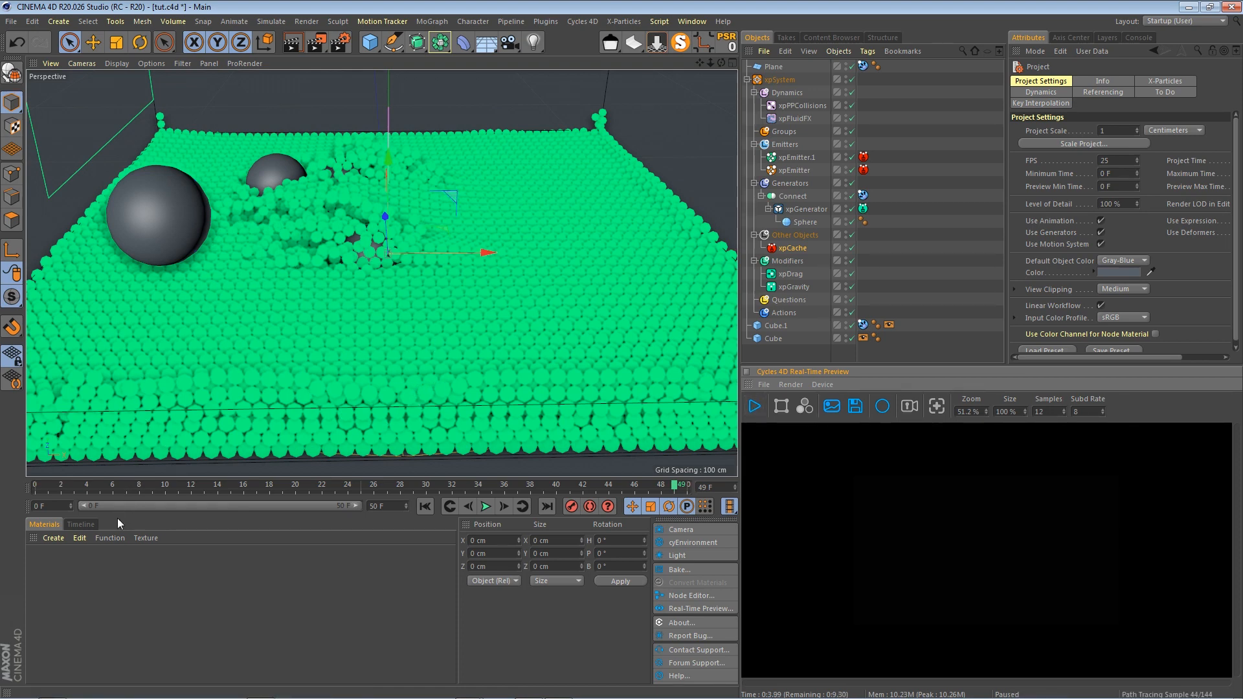
pyautogui.click(425, 506)
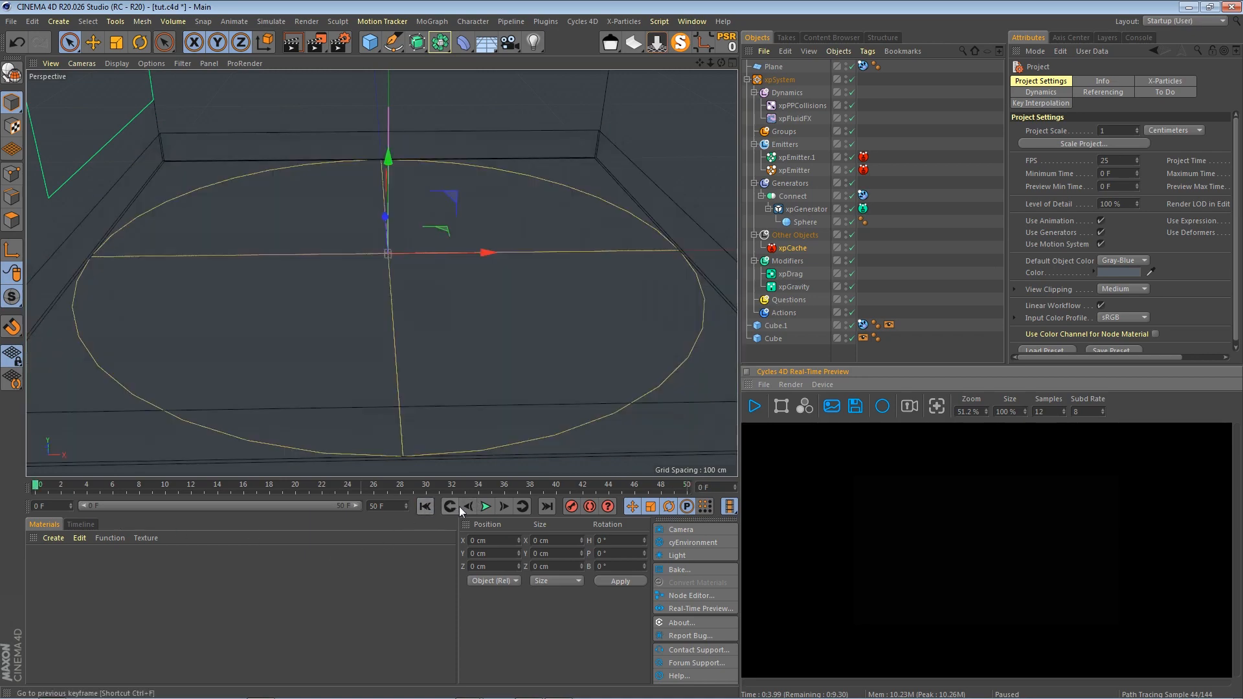
pyautogui.click(487, 506)
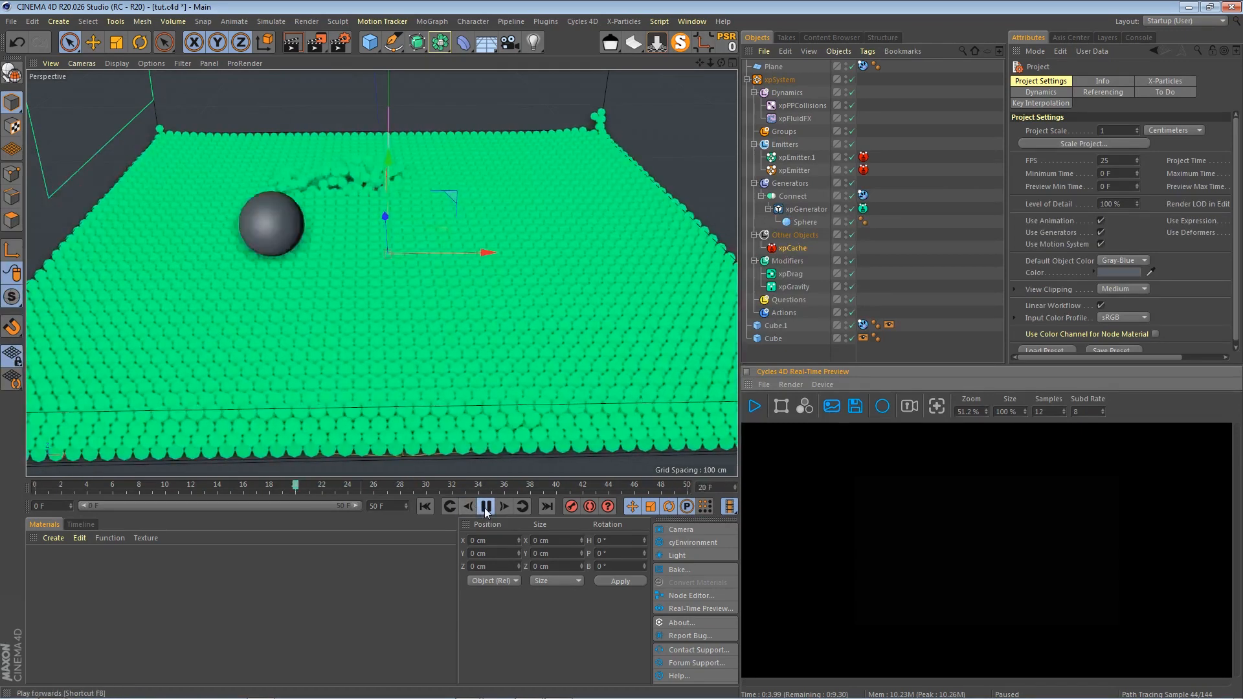
pyautogui.click(486, 507)
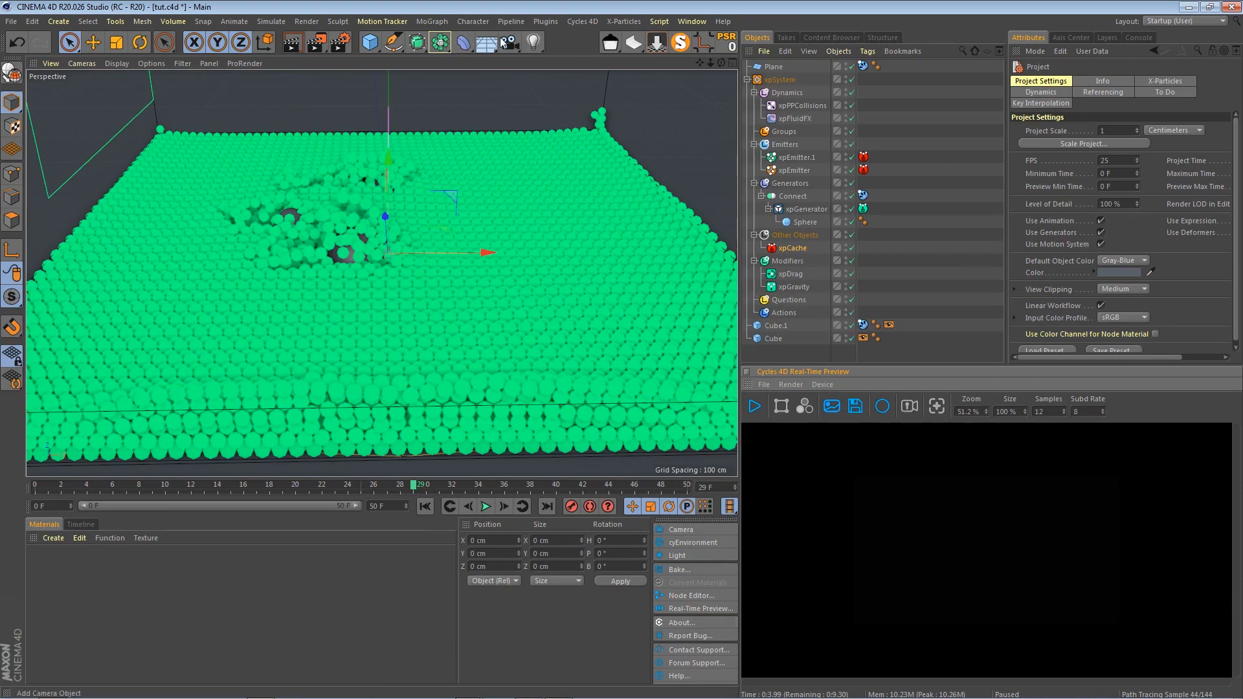
# Add a new plane primitive and scale it down uniformly to about 96 cm square
pyautogui.click(372, 42)
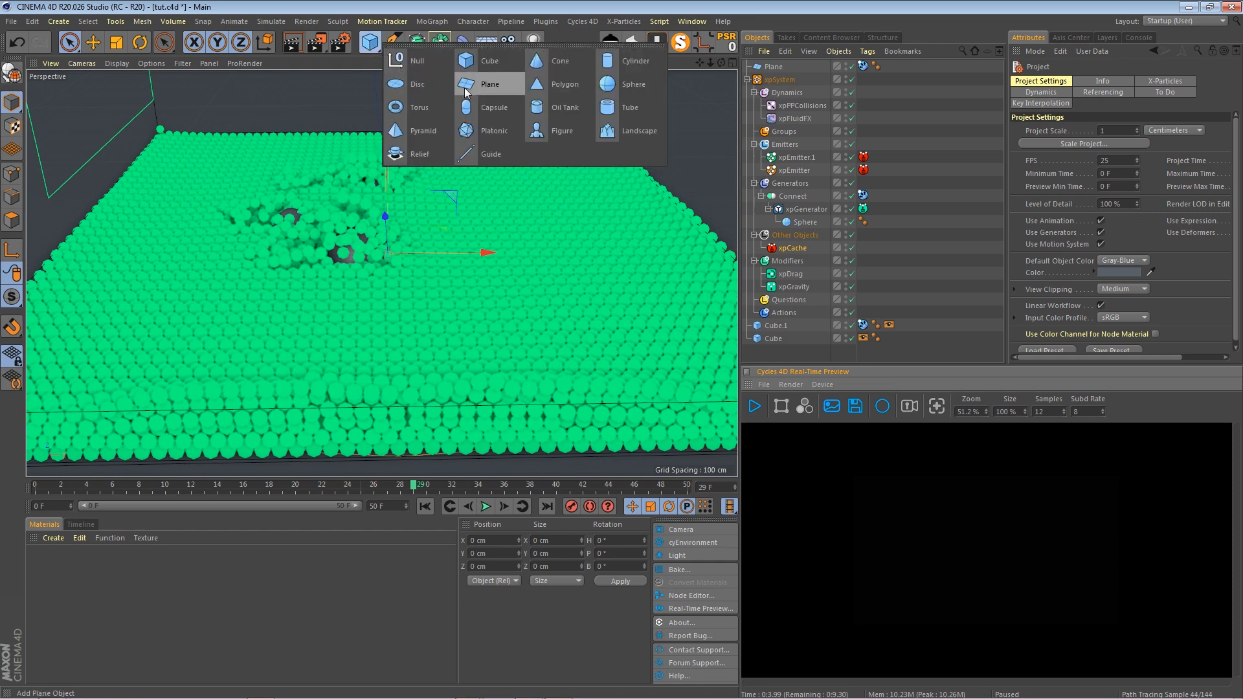
pyautogui.click(467, 88)
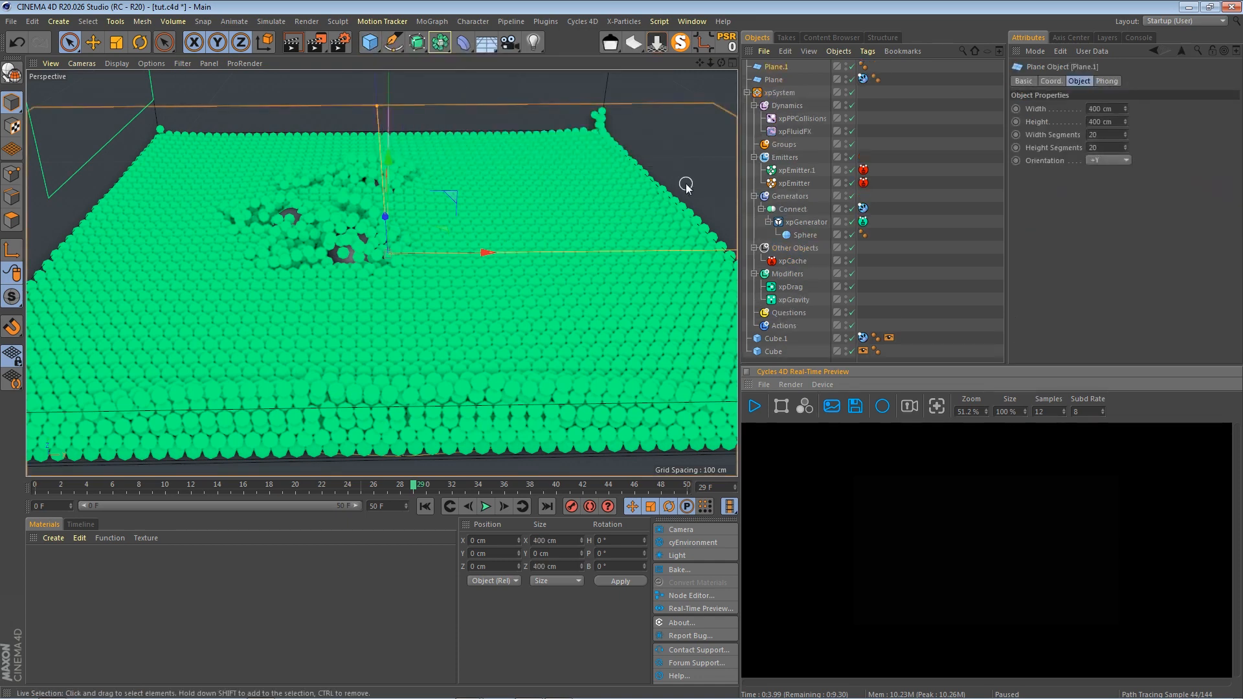
pyautogui.press('t')
pyautogui.moveTo(588, 174); pyautogui.dragTo(288, 321)
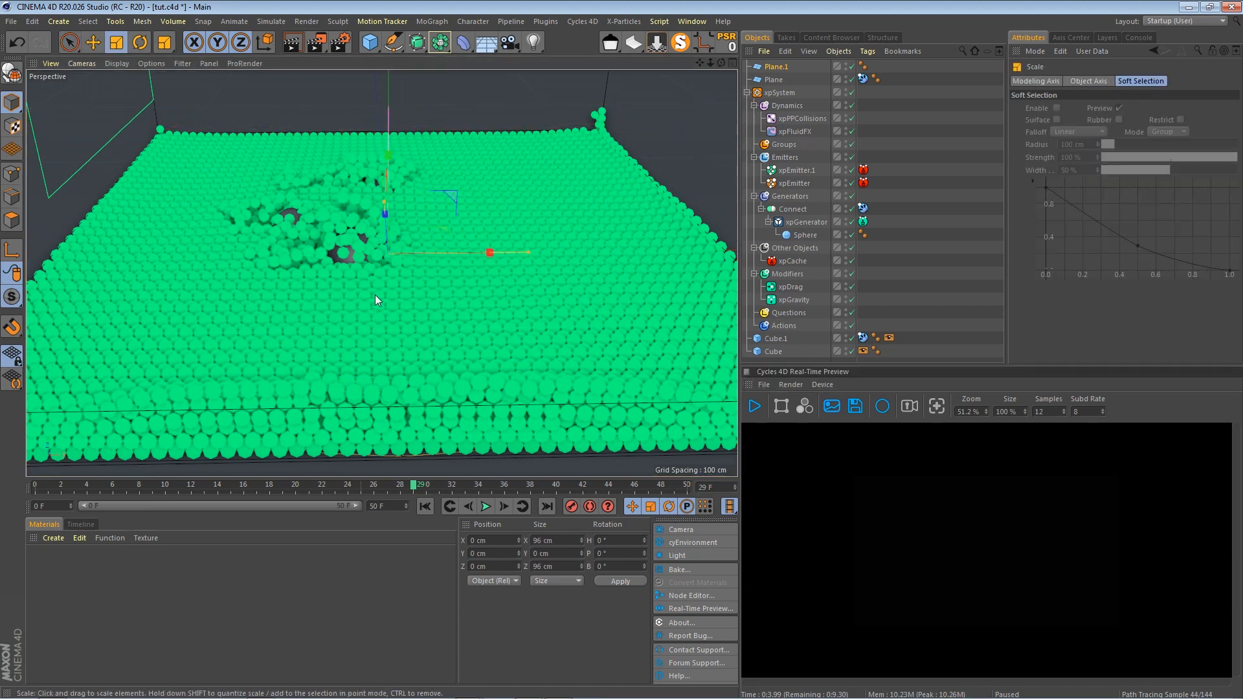
# Raise the new plane above one side of the particle bed to about X 74 cm, Y 88 cm, banked about 29°
pyautogui.press('e')
pyautogui.moveTo(386, 201); pyautogui.dragTo(390, 66)
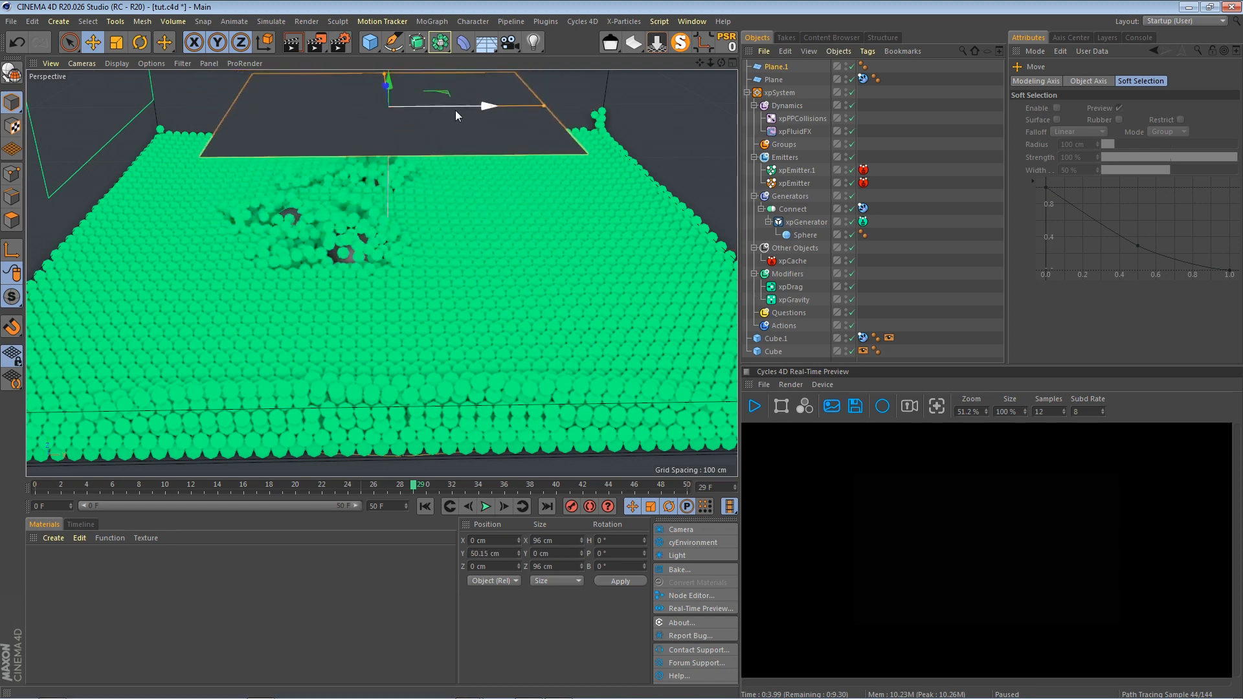
pyautogui.moveTo(455, 107); pyautogui.dragTo(617, 119)
pyautogui.press('r')
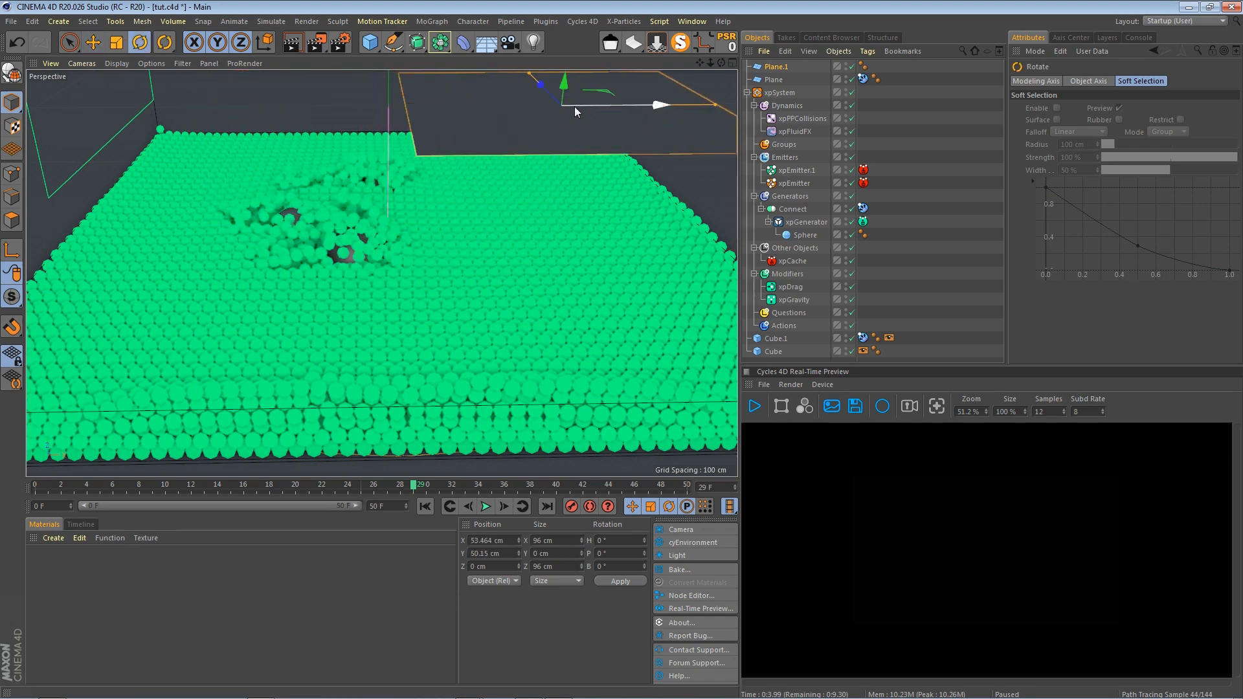
pyautogui.moveTo(501, 105); pyautogui.dragTo(604, 96)
pyautogui.press('e')
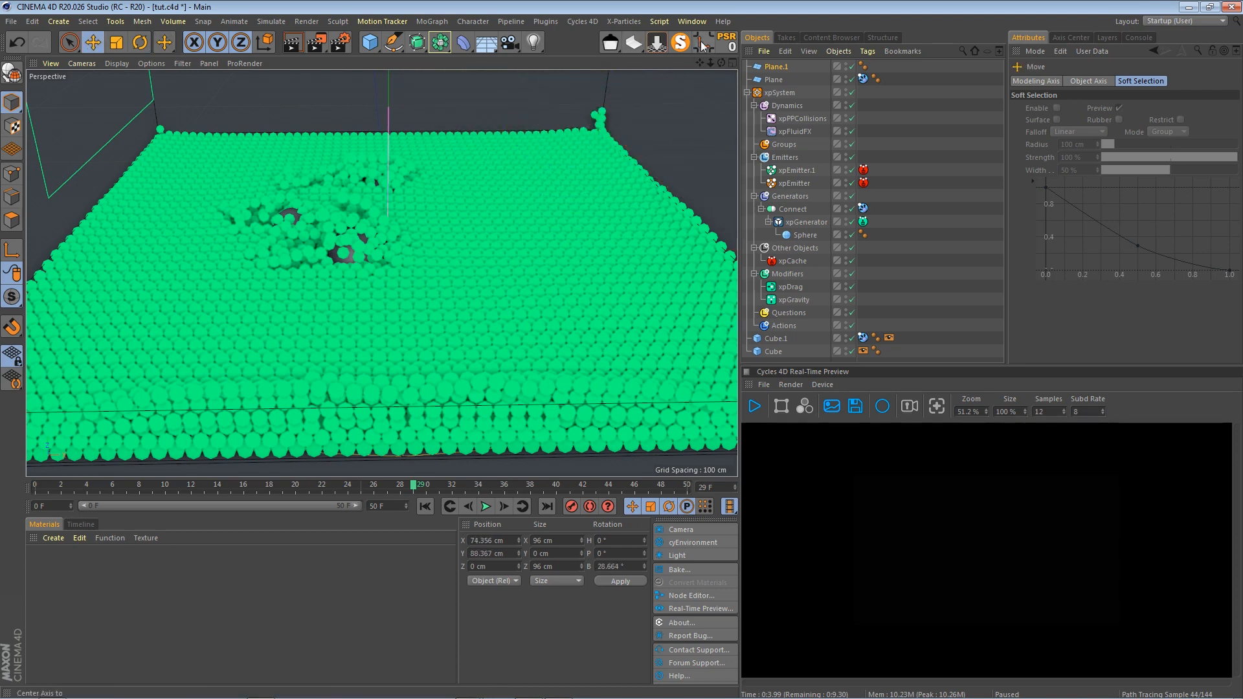
pyautogui.moveTo(720, 65); pyautogui.dragTo(719, 66)
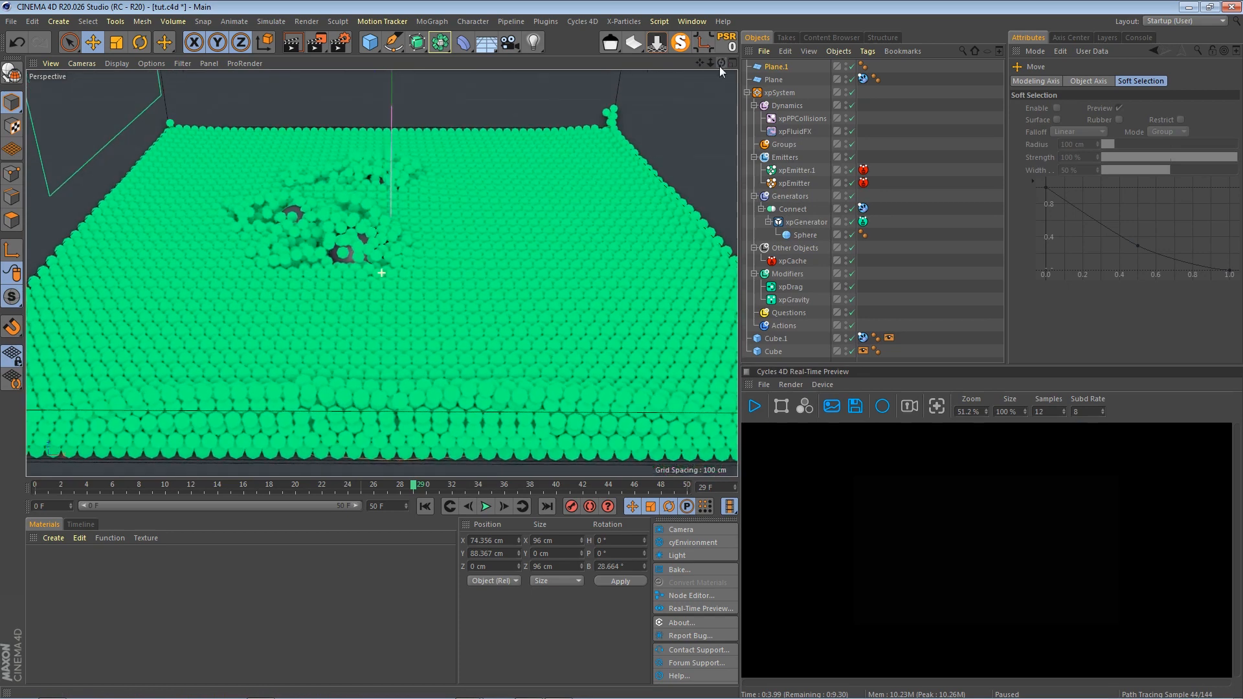
# Create a Cycles 4D Emission surface material and apply it to Plane.1
pyautogui.click(57, 538)
pyautogui.moveTo(78, 389)
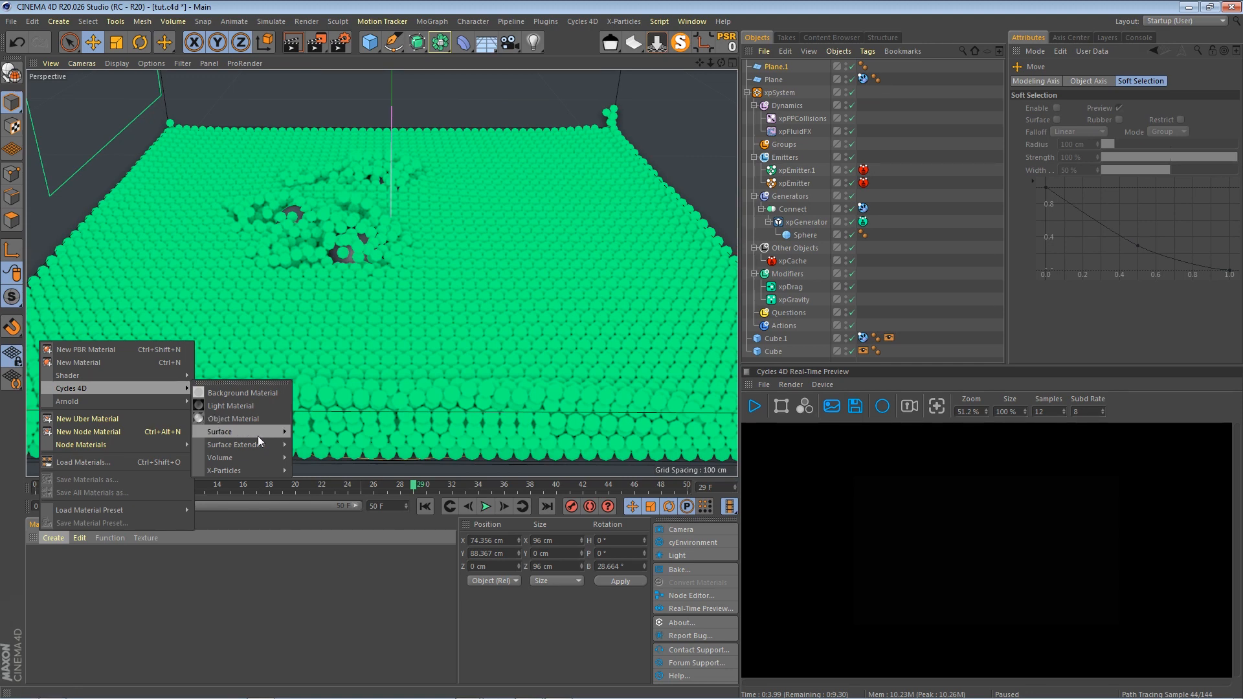
pyautogui.moveTo(258, 434)
pyautogui.click(343, 490)
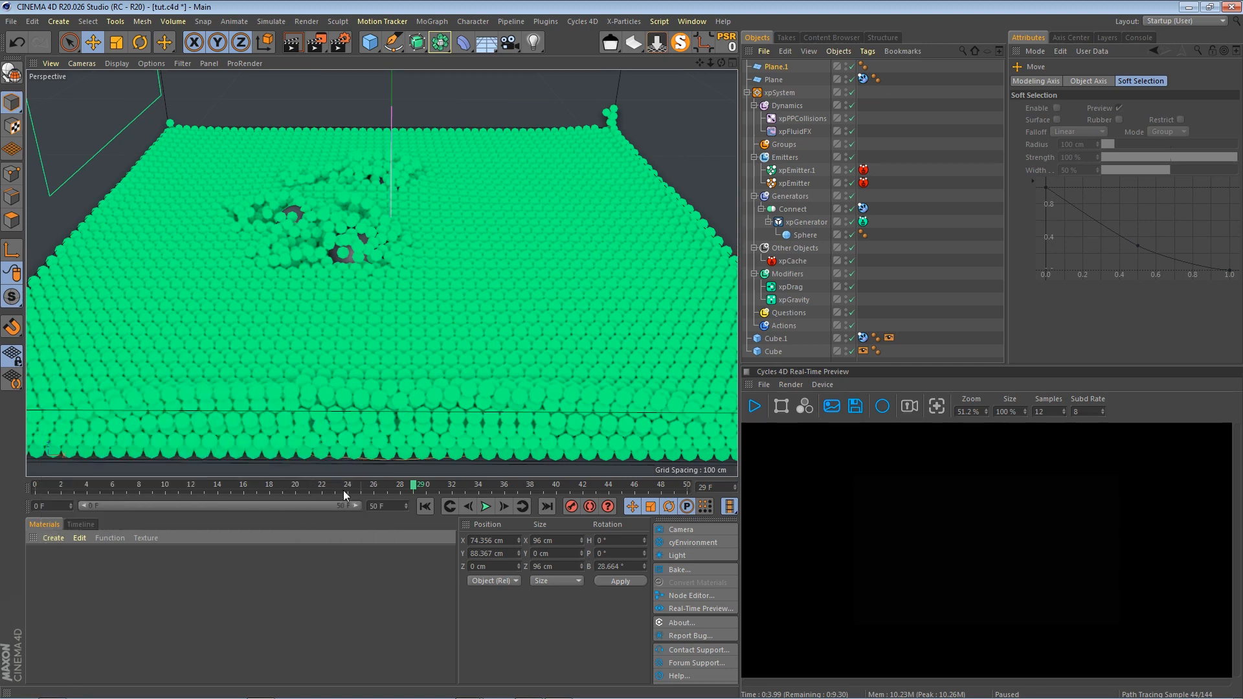
pyautogui.moveTo(45, 588); pyautogui.dragTo(780, 70)
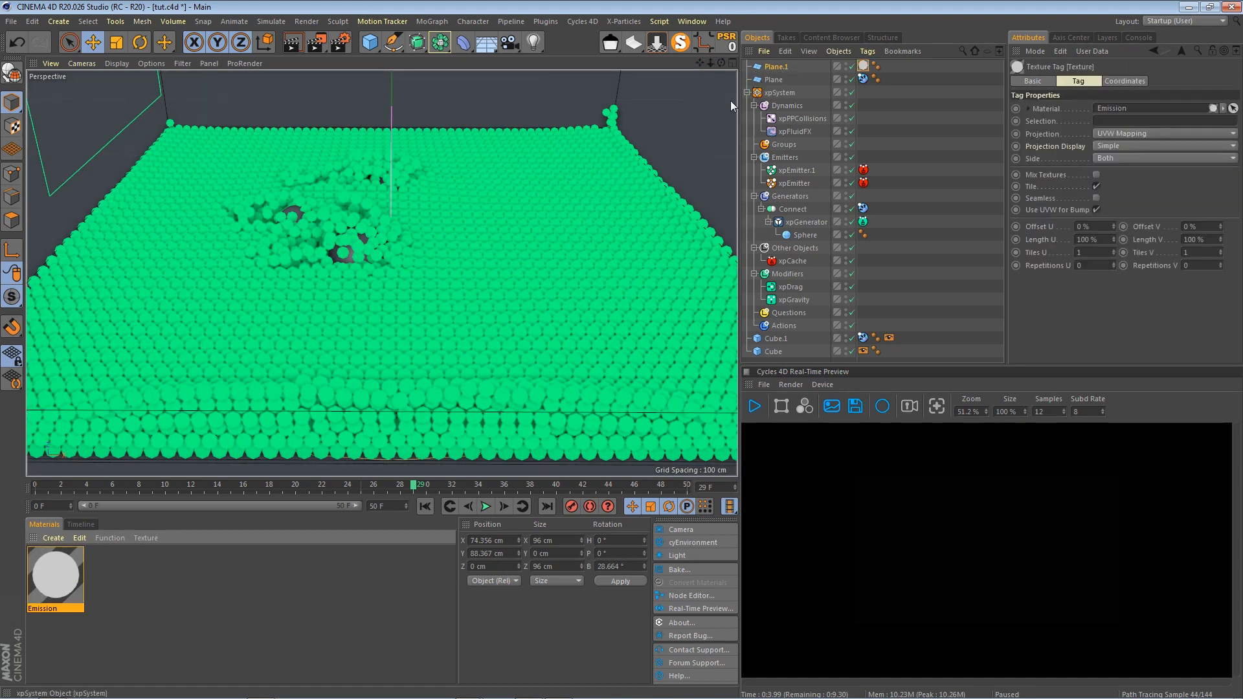
# Briefly run the real-time preview with the light plane, and hide the Cube.1 and Cube objects
pyautogui.click(753, 406)
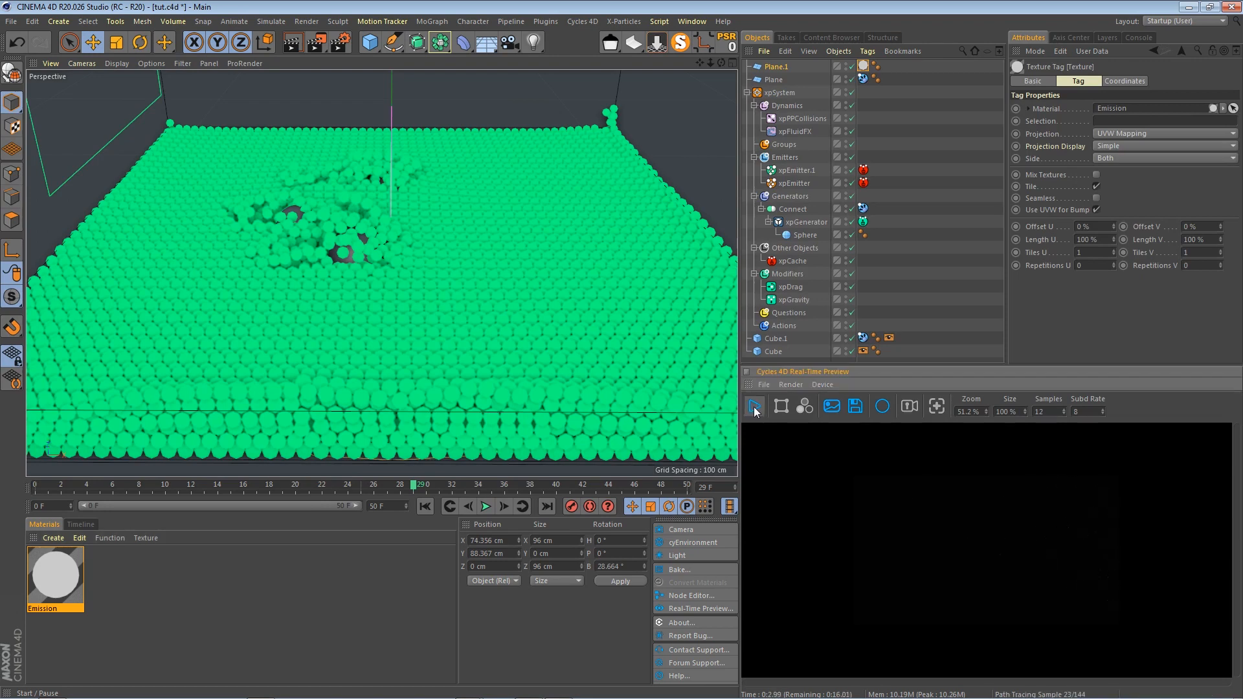
pyautogui.click(755, 406)
pyautogui.moveTo(710, 65); pyautogui.dragTo(469, 171)
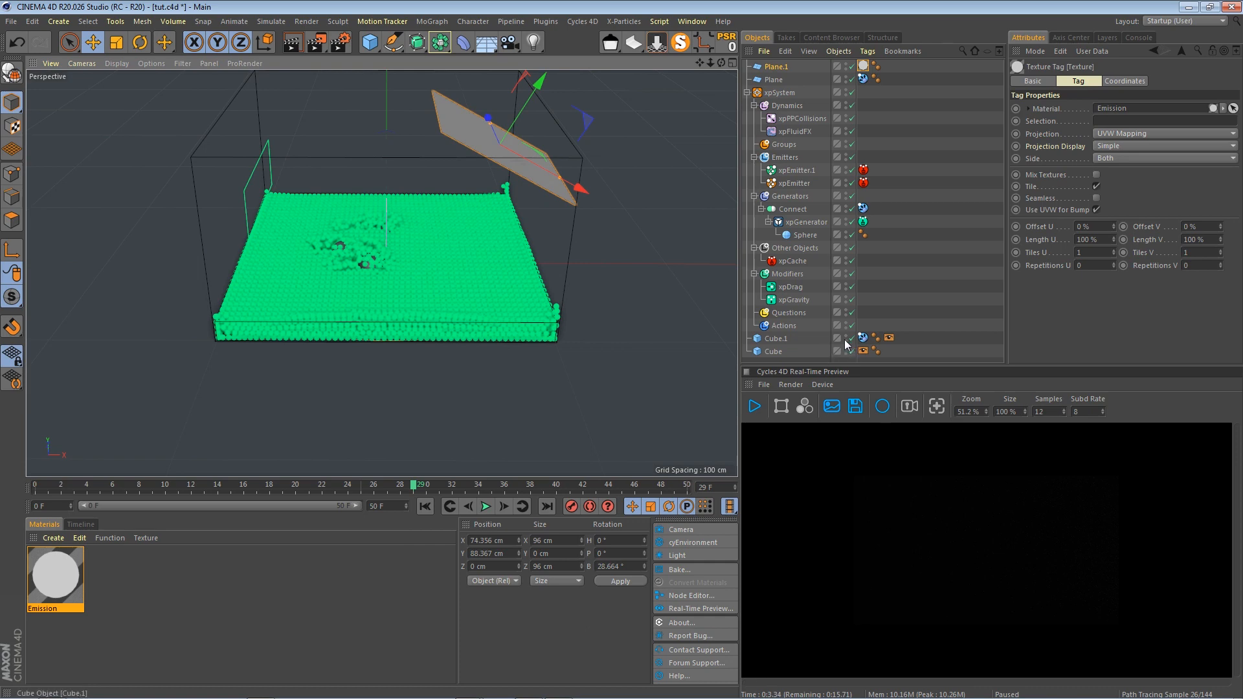
pyautogui.moveTo(849, 347); pyautogui.dragTo(847, 351)
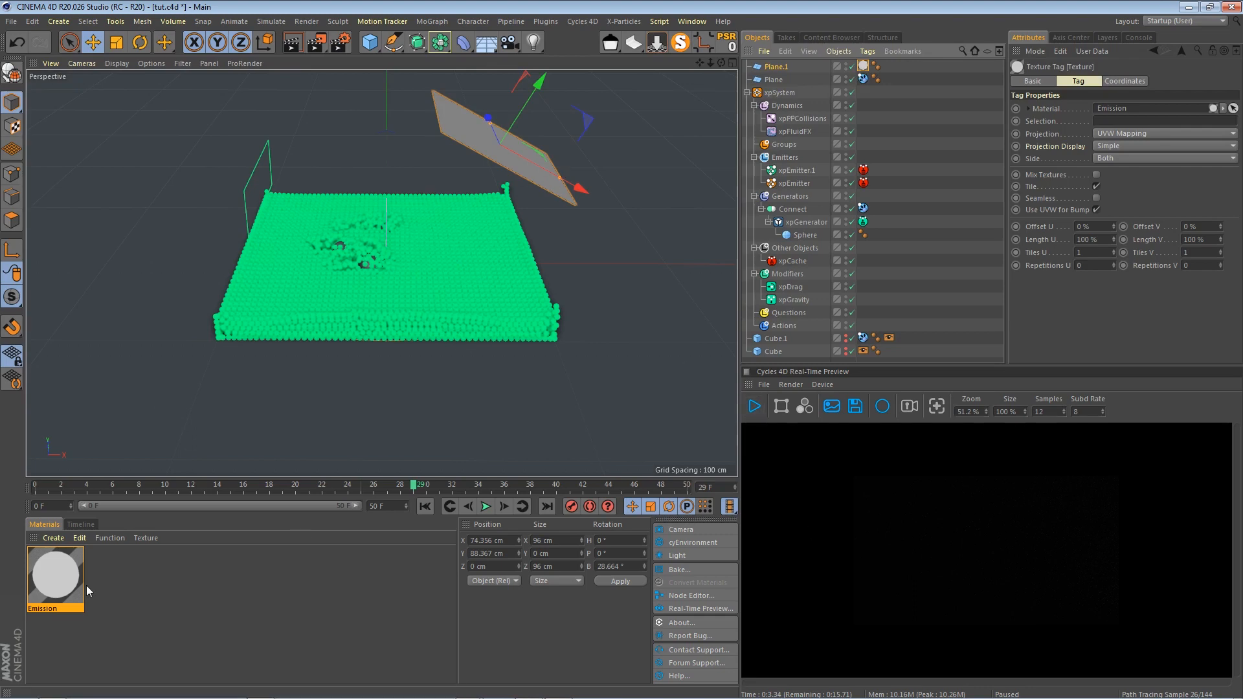
# Create a Cycles 4D Diffuse BSDF surface material
pyautogui.click(55, 538)
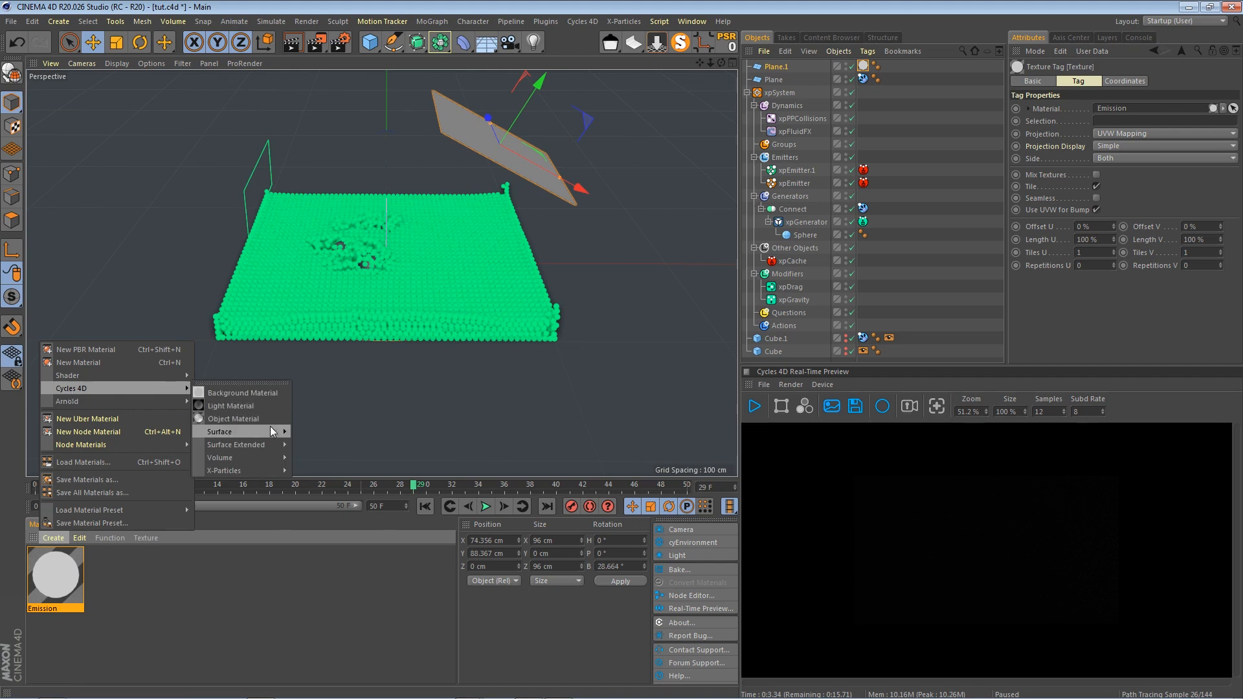
pyautogui.moveTo(275, 432)
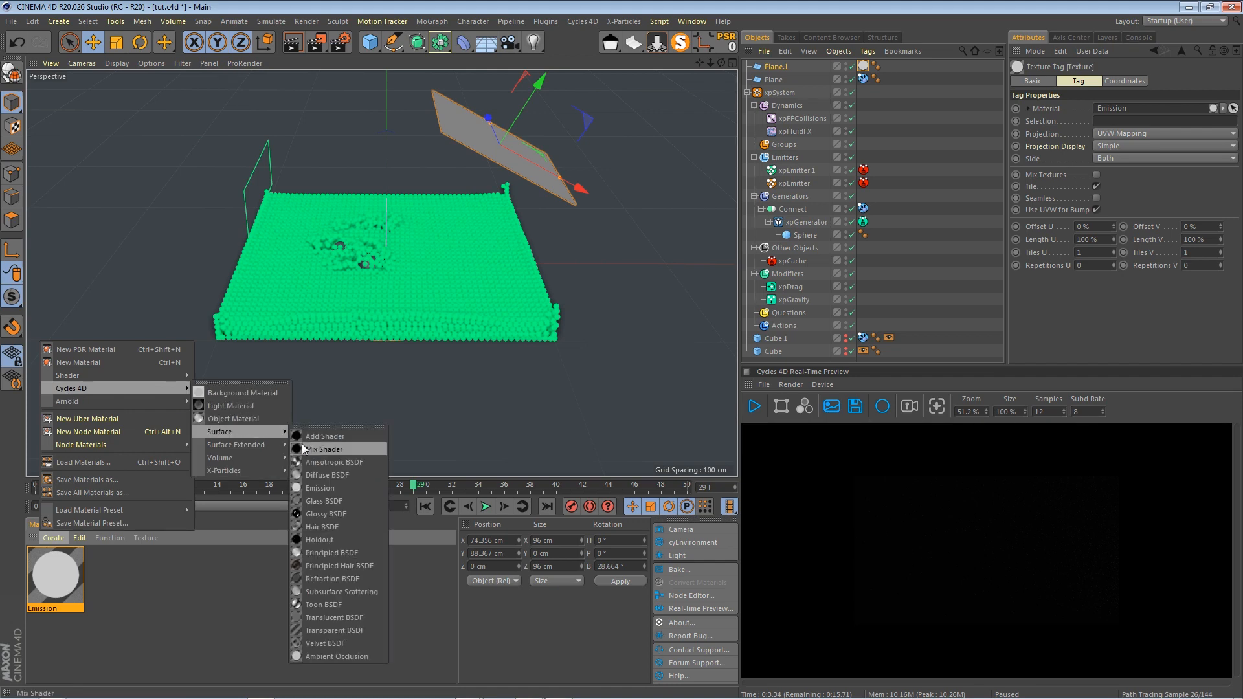
pyautogui.click(339, 477)
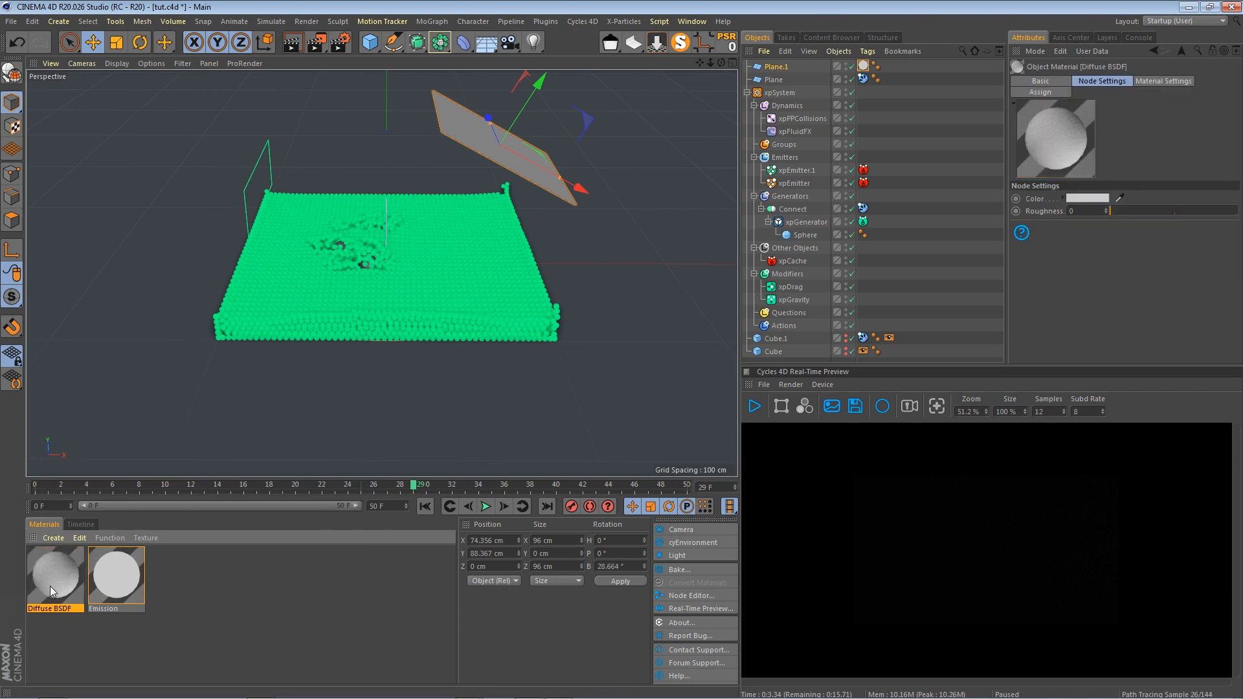
# Apply the Diffuse BSDF material to xpEmitter and start the Cycles 4D real-time preview
pyautogui.moveTo(50, 585); pyautogui.dragTo(454, 332)
pyautogui.moveTo(785, 197); pyautogui.dragTo(799, 182)
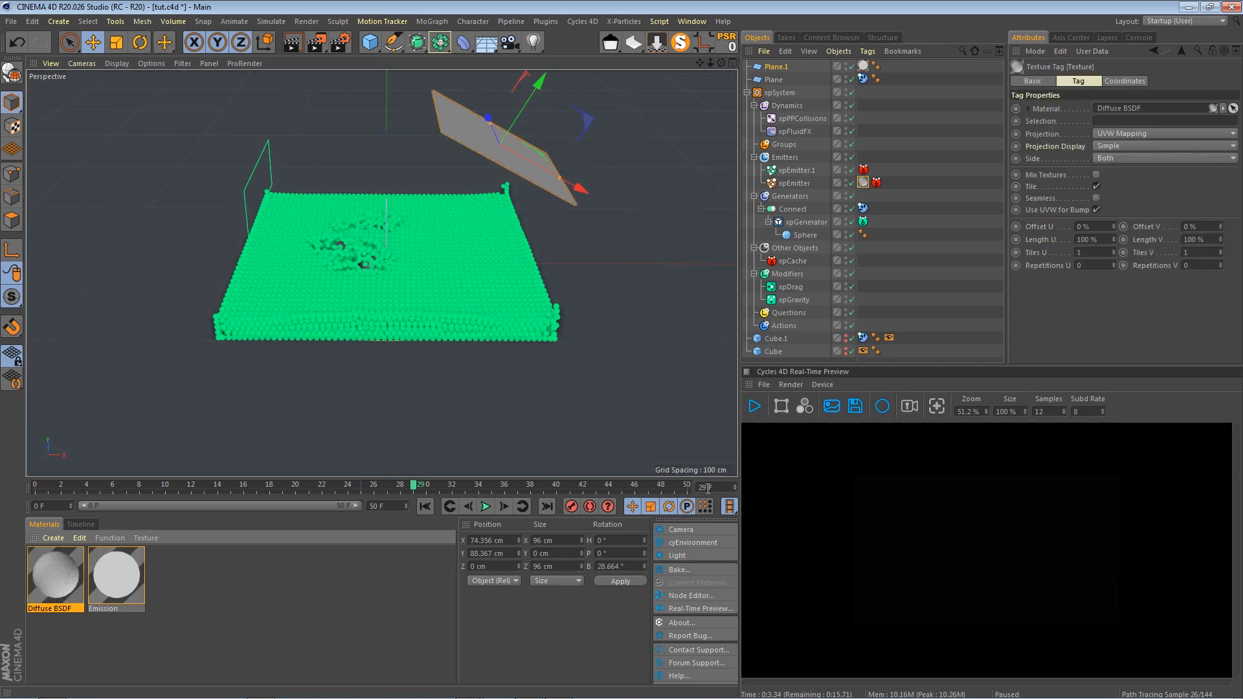
pyautogui.click(755, 406)
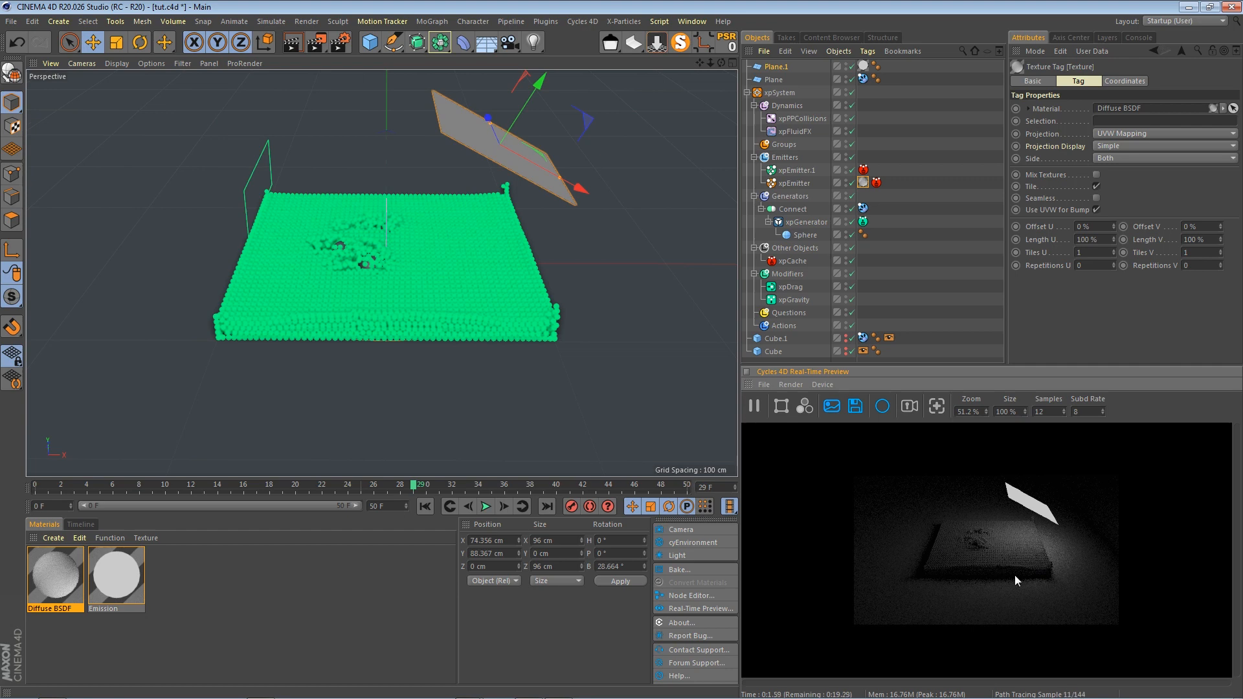
# Raise the Emission material's strength to 12.44 with the particle bed framed closely
pyautogui.keyDown('alt'); pyautogui.moveTo(345, 259); pyautogui.dragTo(594, 313, button='right'); pyautogui.keyUp('alt')
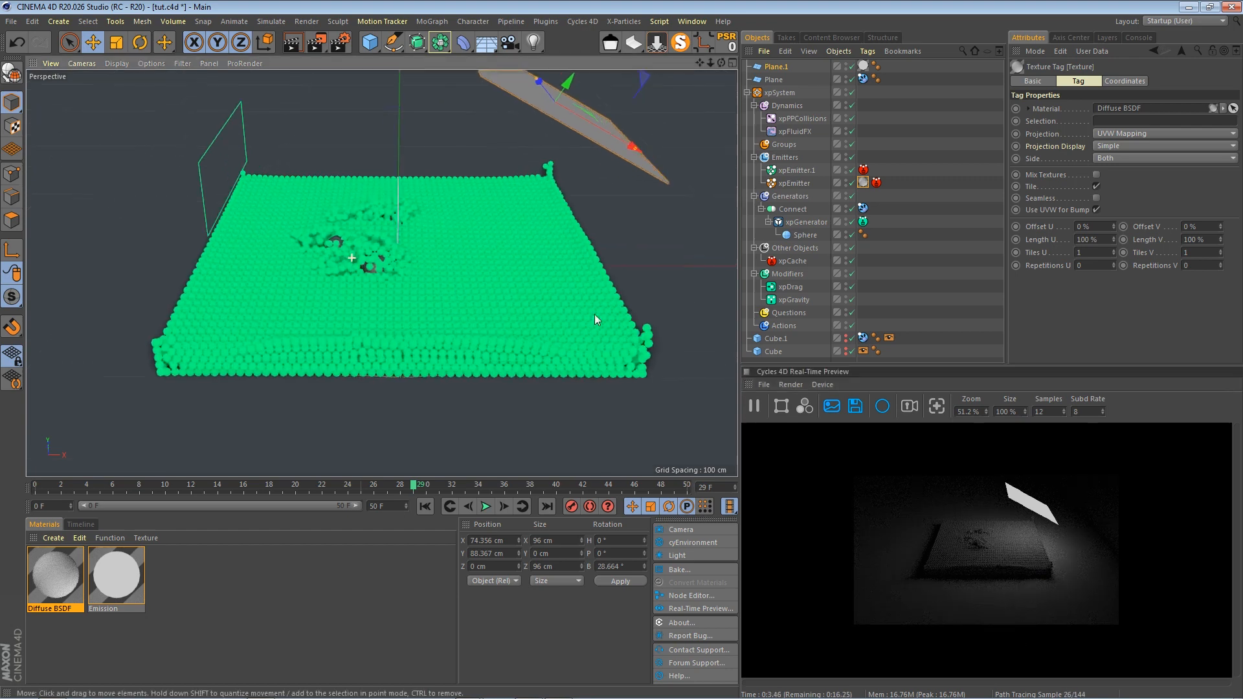
pyautogui.scroll(3, 569, 335)
pyautogui.scroll(2, 210, 228)
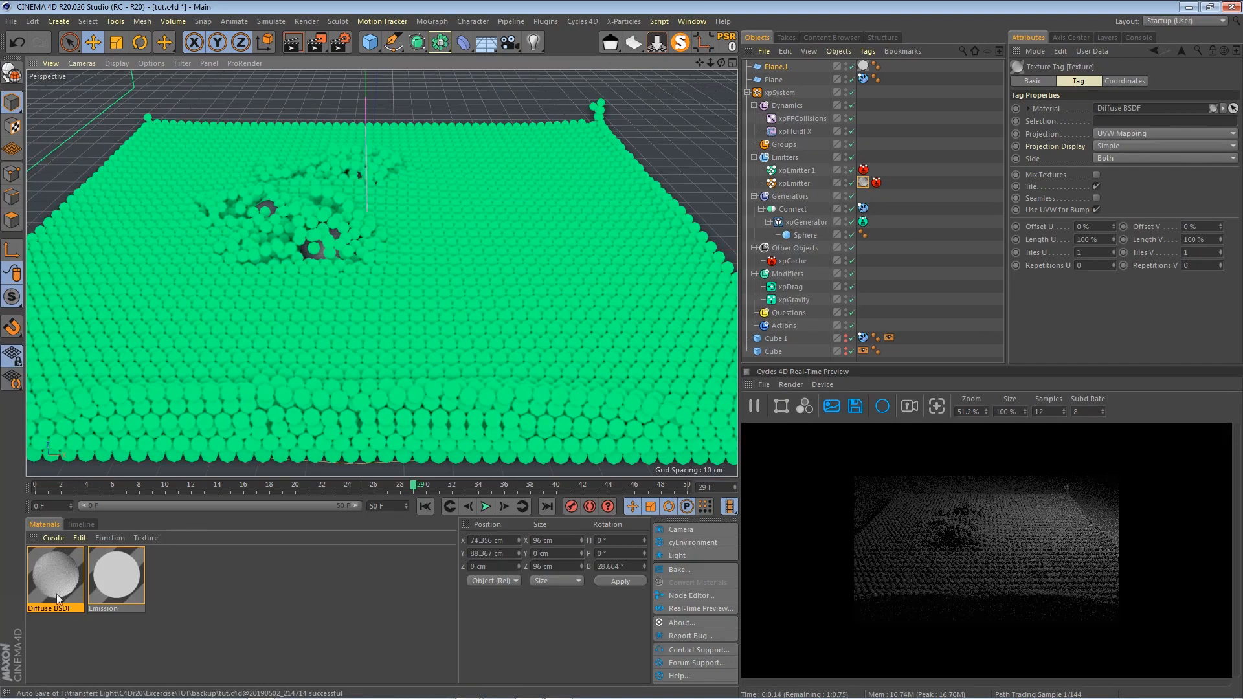
pyautogui.click(116, 576)
pyautogui.moveTo(1125, 209)
pyautogui.mouseDown()
pyautogui.moveTo(1173, 213)
pyautogui.moveTo(1133, 205)
pyautogui.moveTo(1120, 216)
pyautogui.mouseUp()
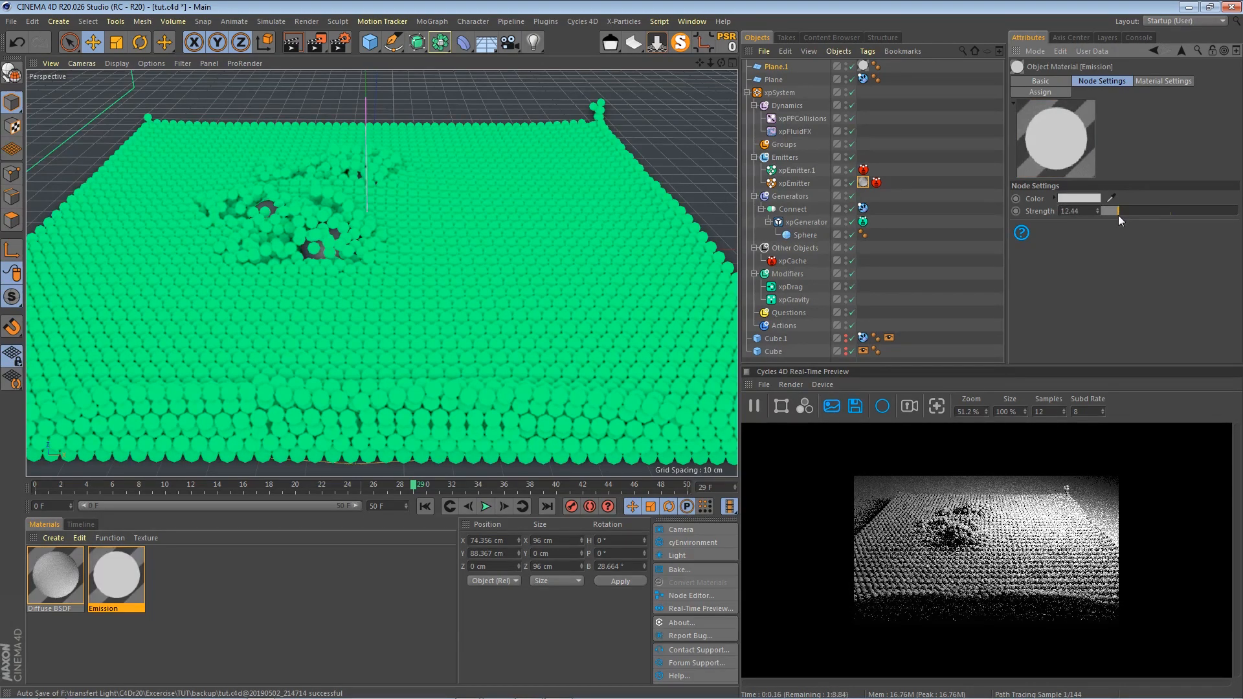
# Play the simulation forward to frame 42 and view the particle bed from a higher angle in the preview
pyautogui.click(485, 506)
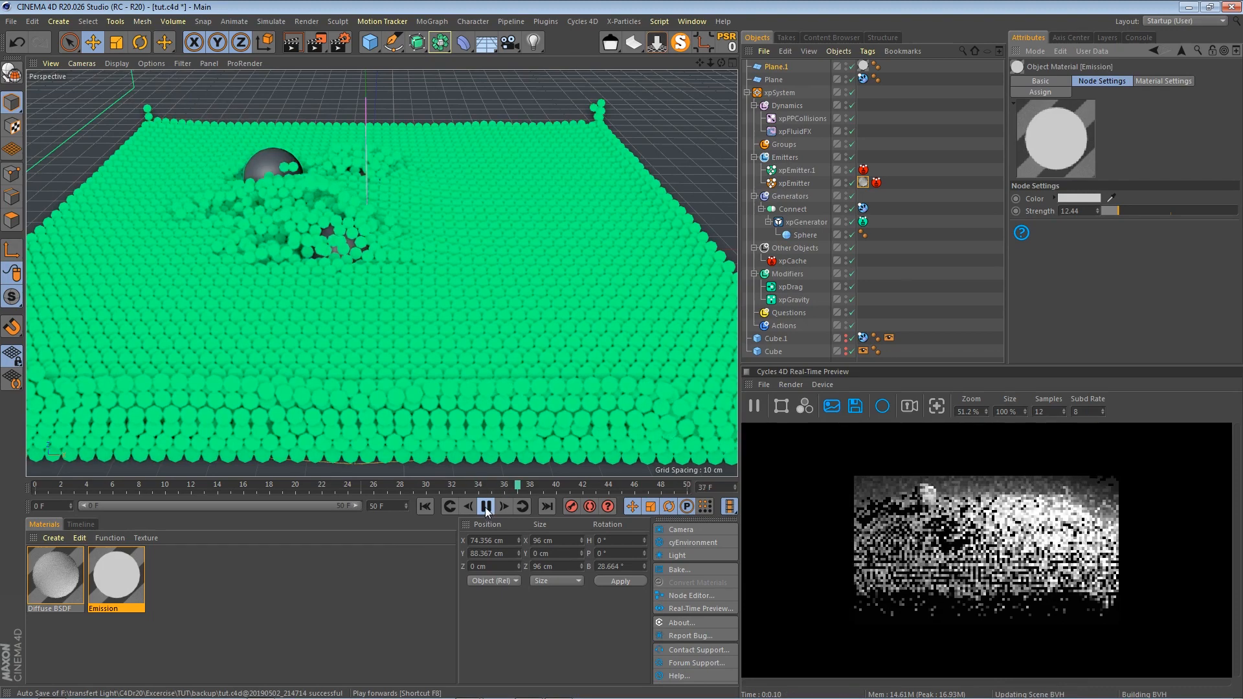
pyautogui.click(486, 506)
pyautogui.scroll(1, 1016, 548)
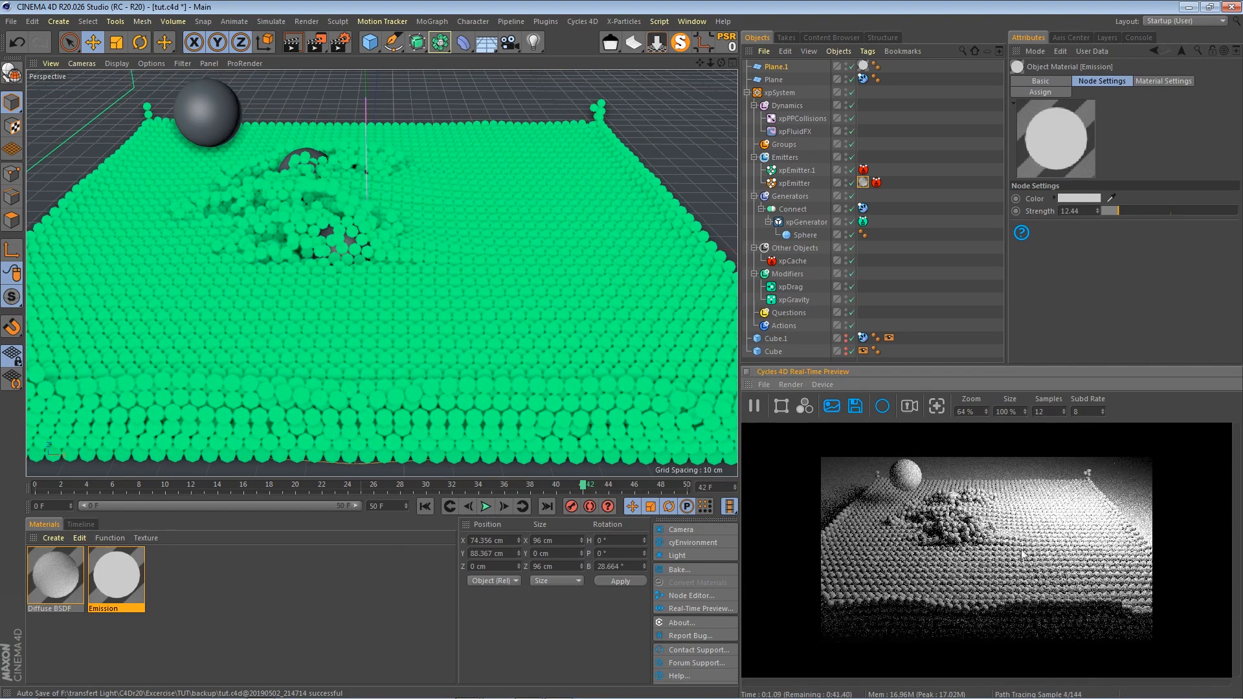
pyautogui.moveTo(720, 63); pyautogui.dragTo(706, 111)
pyautogui.moveTo(721, 62); pyautogui.dragTo(710, 98)
pyautogui.click(713, 102)
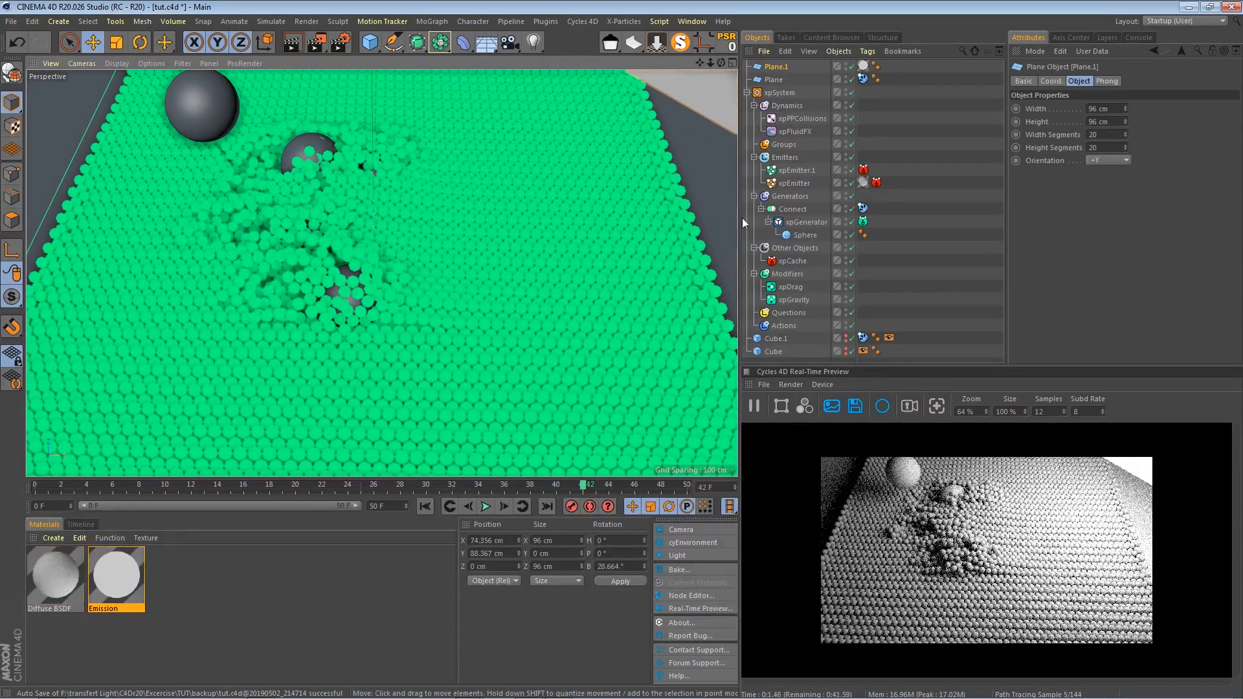
# Add a Cycles 4D cyObject tag to Plane.1 and disable its Camera visibility
pyautogui.rightClick(777, 65)
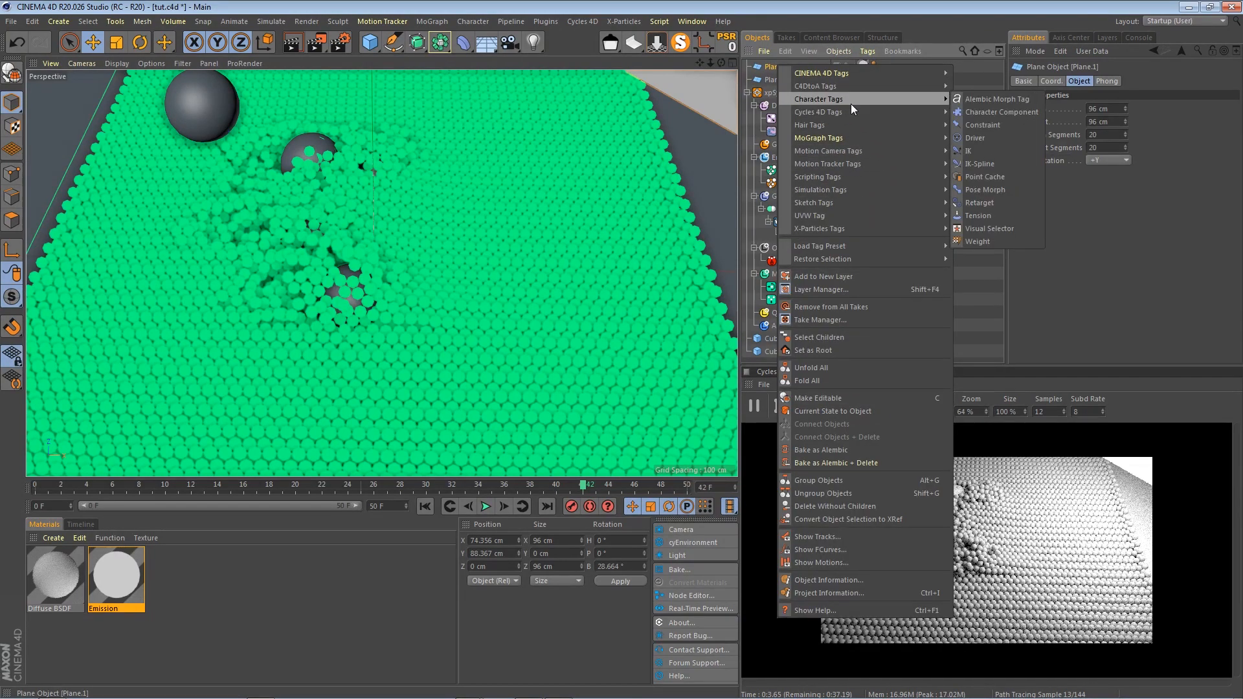
pyautogui.moveTo(850, 118)
pyautogui.click(976, 174)
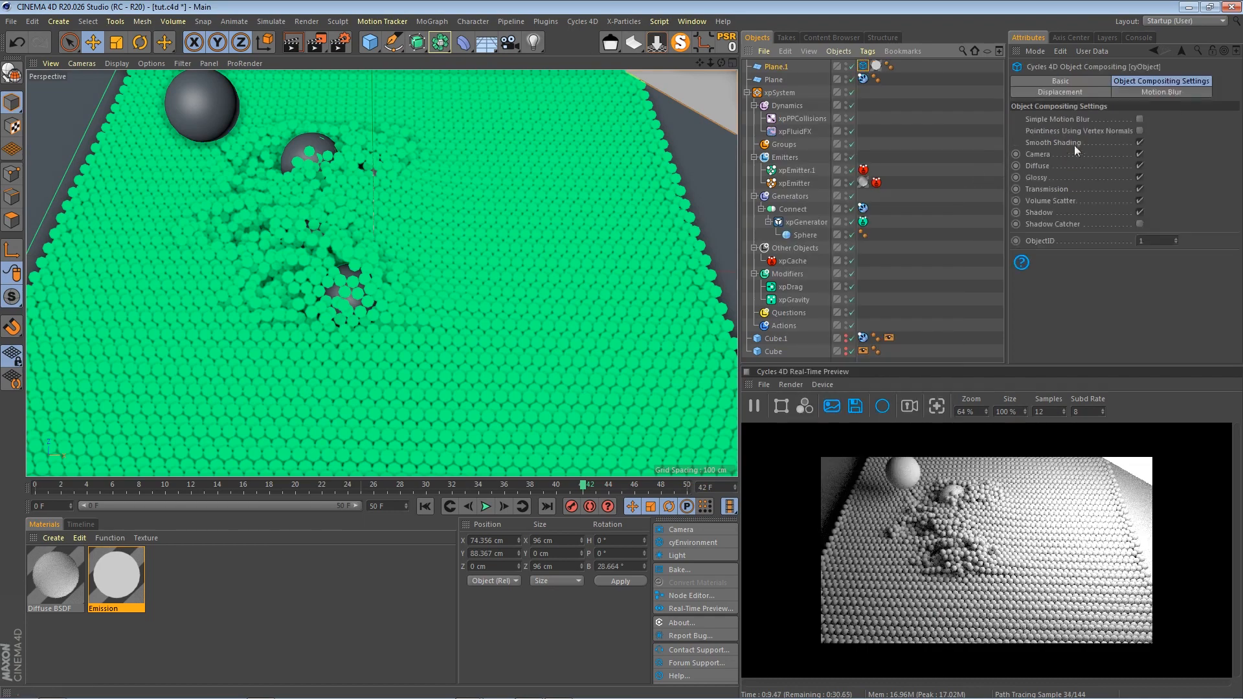
pyautogui.click(1139, 154)
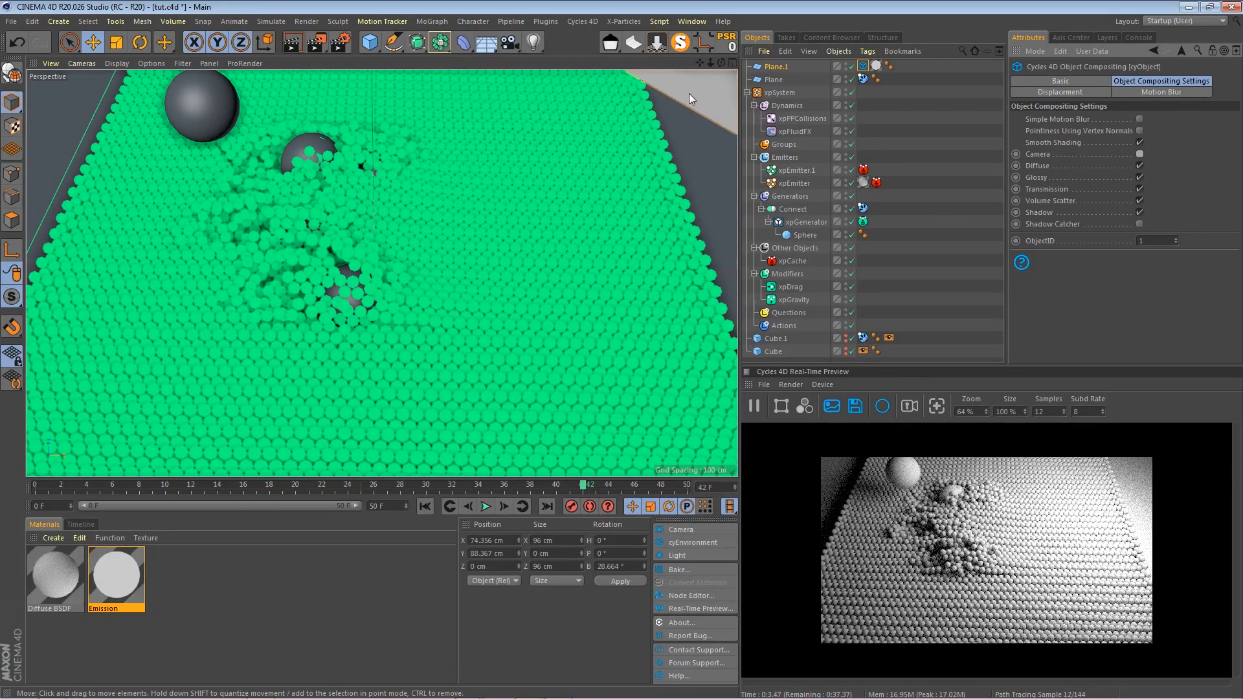
# Reframe the particle bed with the light plane hidden from camera, and play the simulation on to frame 50
pyautogui.moveTo(711, 64); pyautogui.dragTo(692, 67)
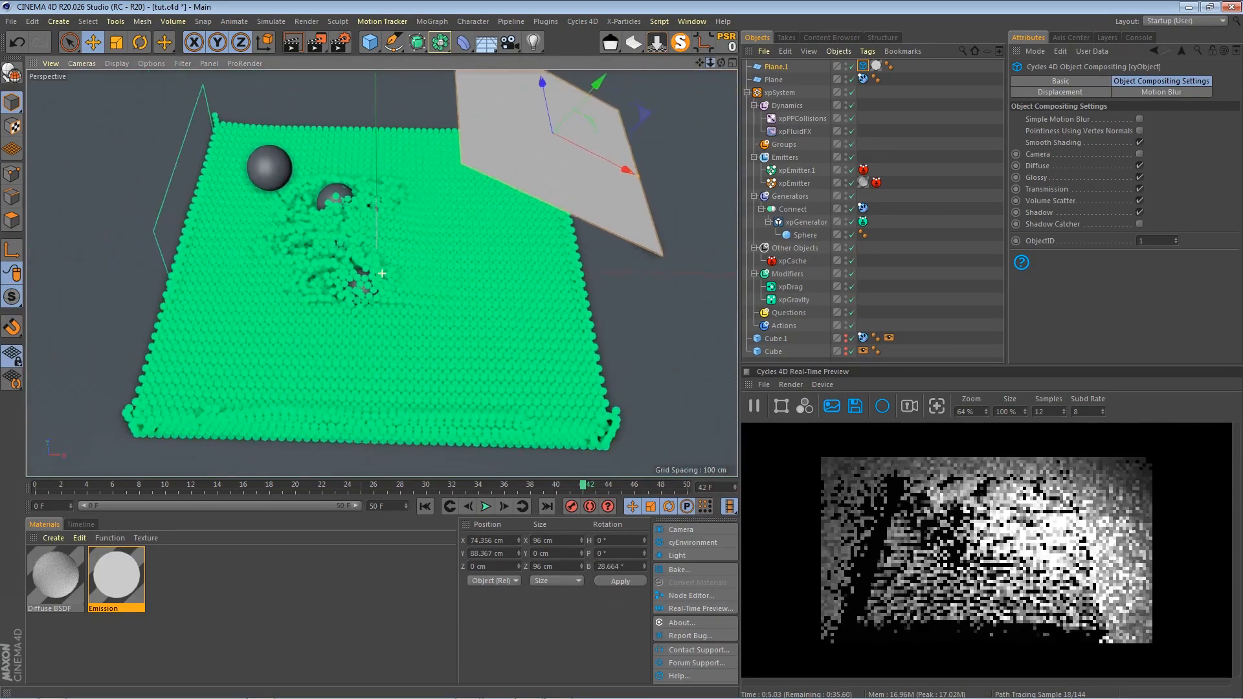
pyautogui.scroll(5, 382, 273)
pyautogui.scroll(-1, 382, 273)
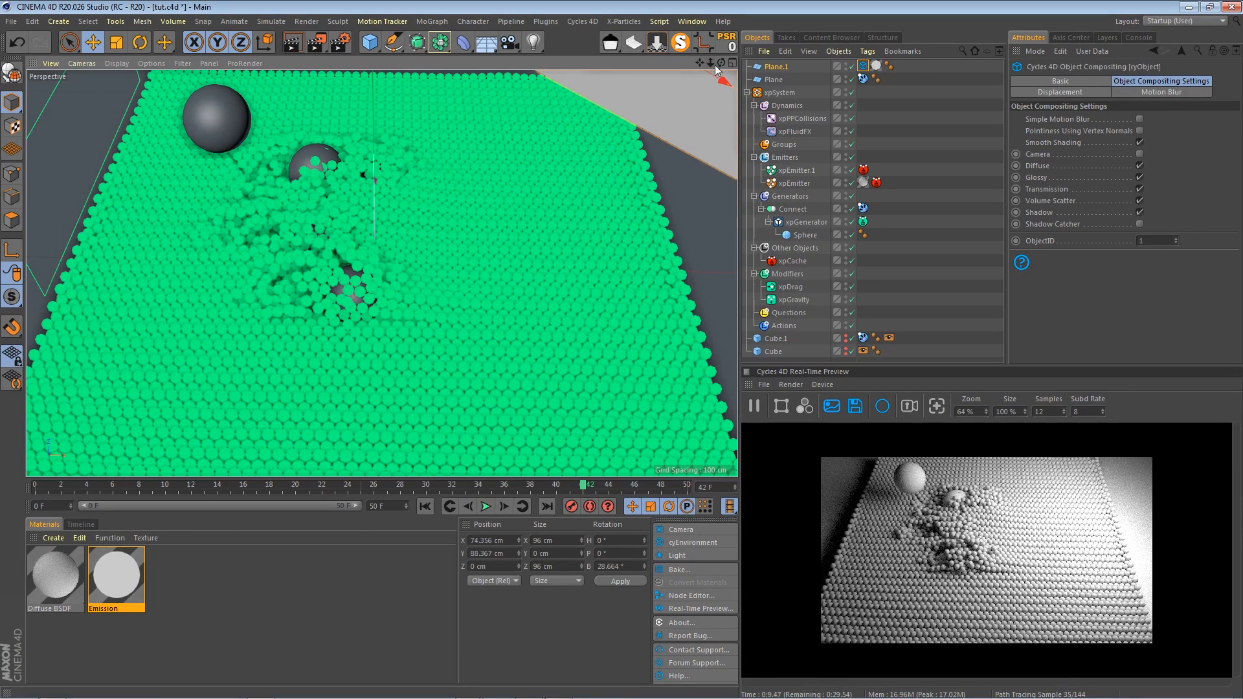
pyautogui.scroll(1, 1025, 575)
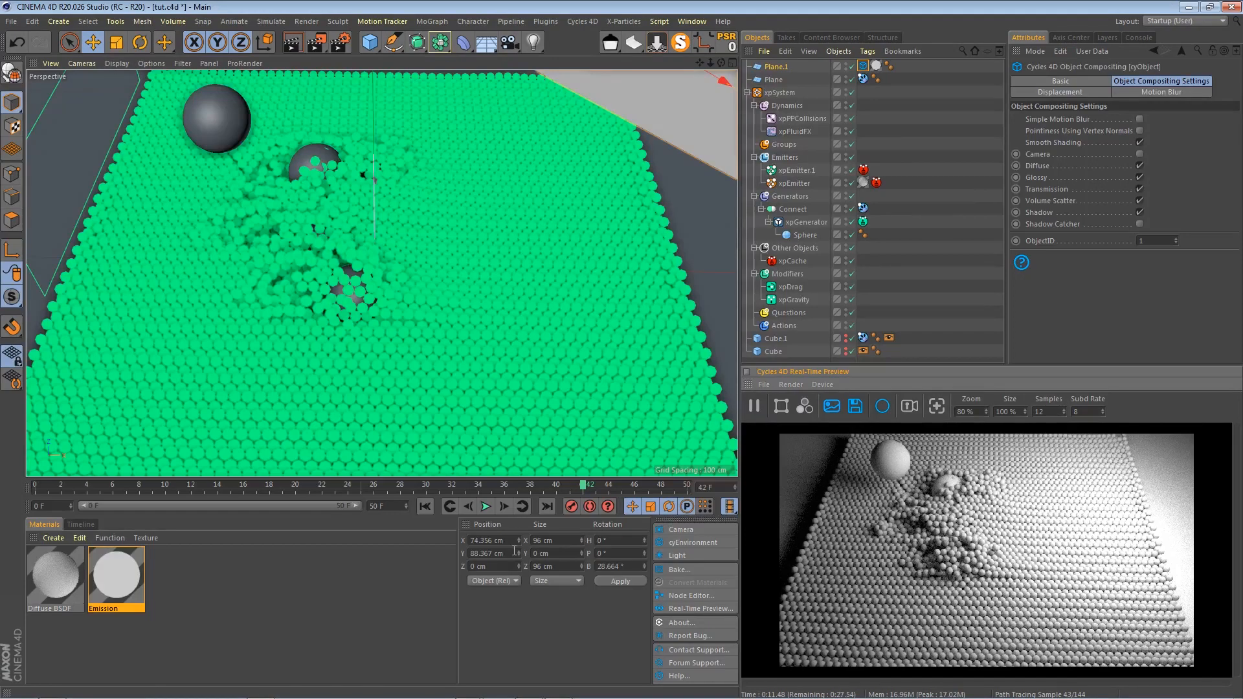
pyautogui.click(487, 513)
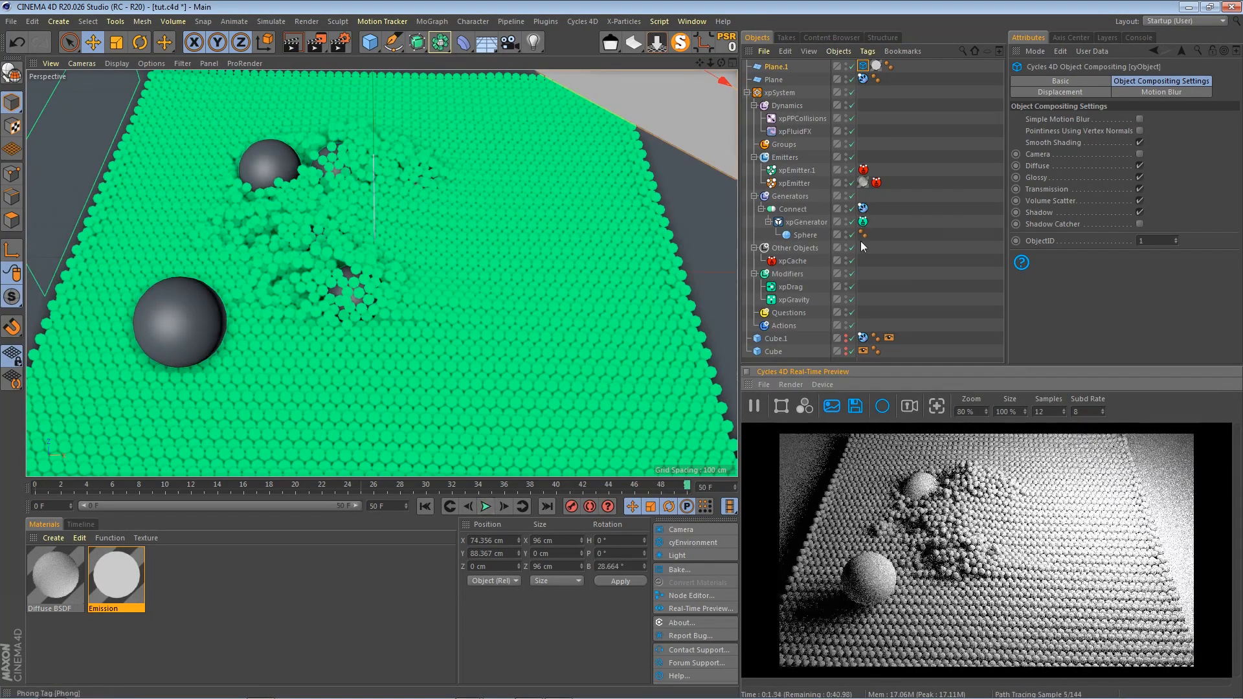
# Add a Cycles 4D cyInstance tag to xpEmitter and set its Sphere Segments to 14
pyautogui.rightClick(793, 184)
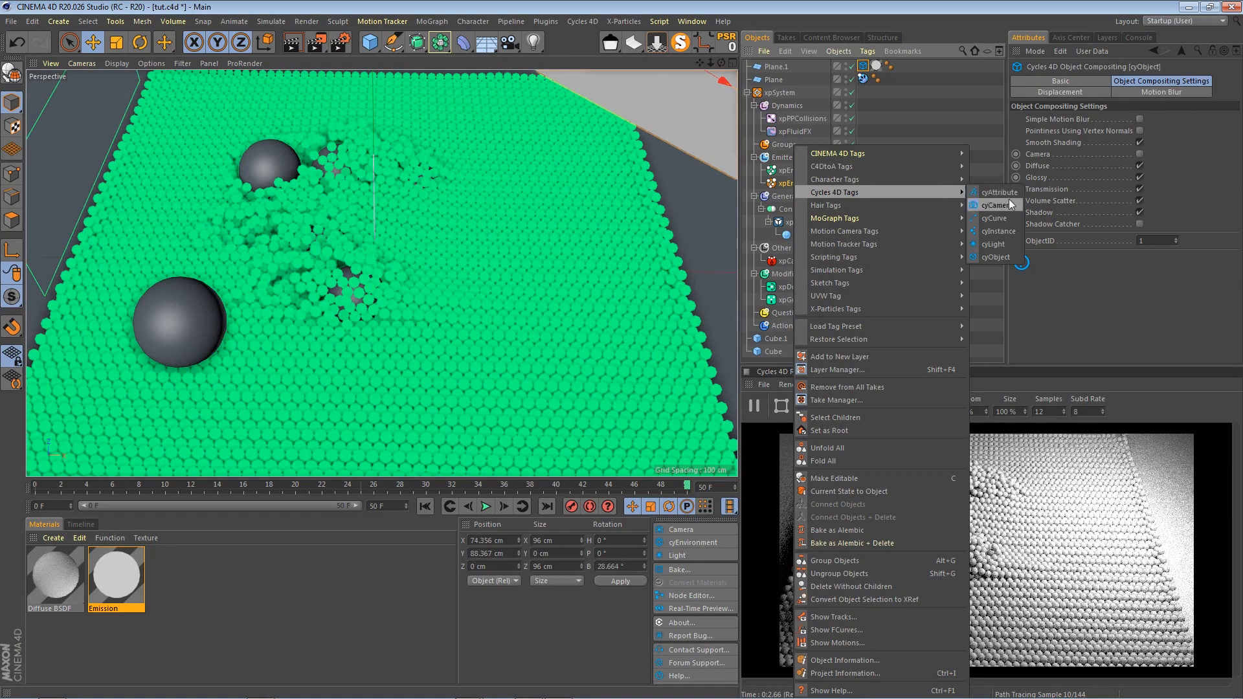
pyautogui.click(1016, 227)
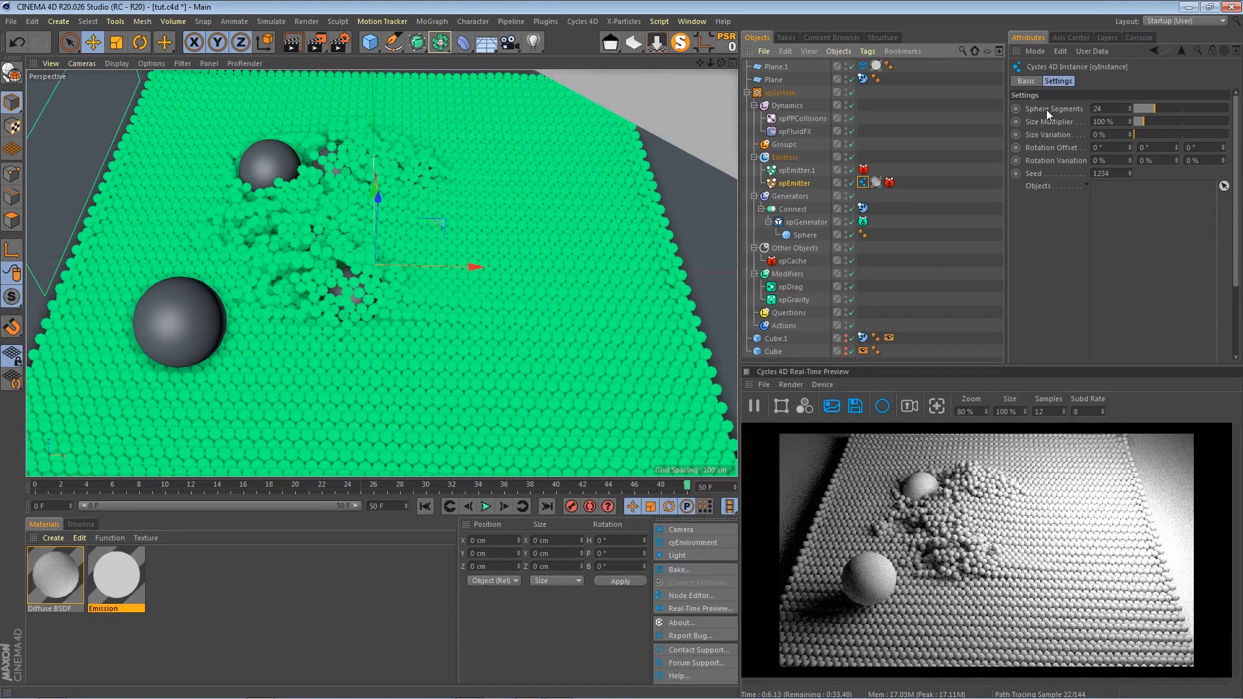
pyautogui.moveTo(1154, 107); pyautogui.dragTo(1144, 107)
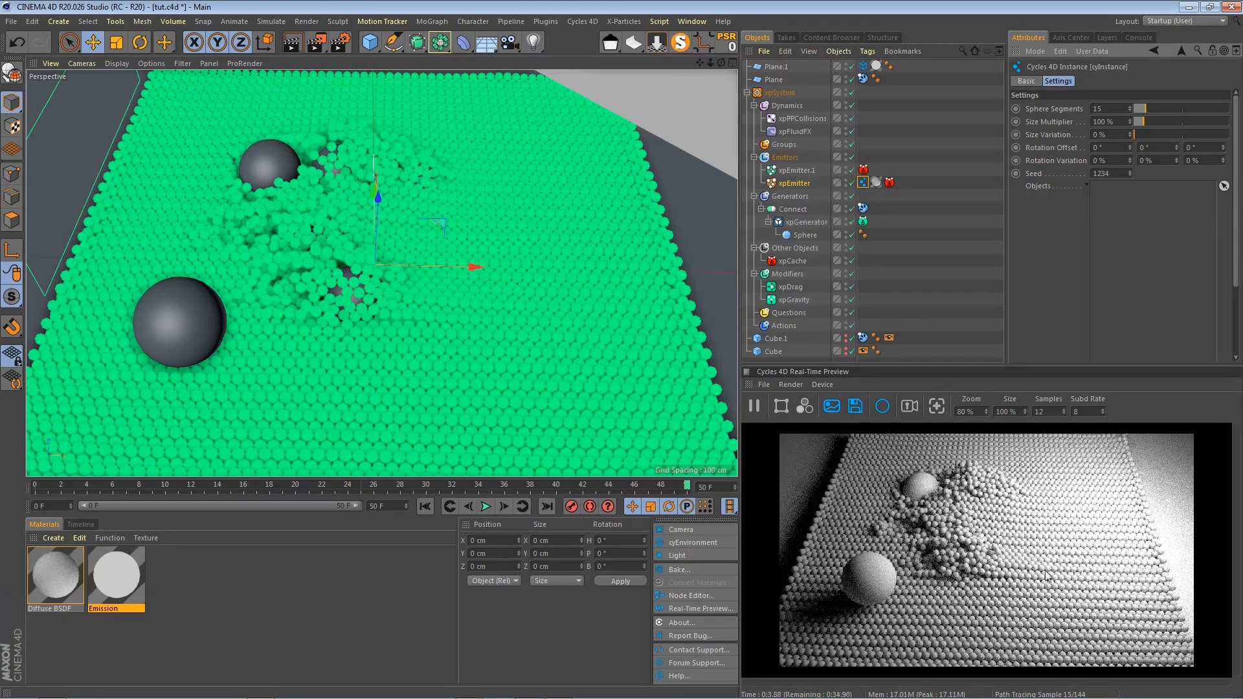
pyautogui.moveTo(1144, 107); pyautogui.dragTo(1145, 108)
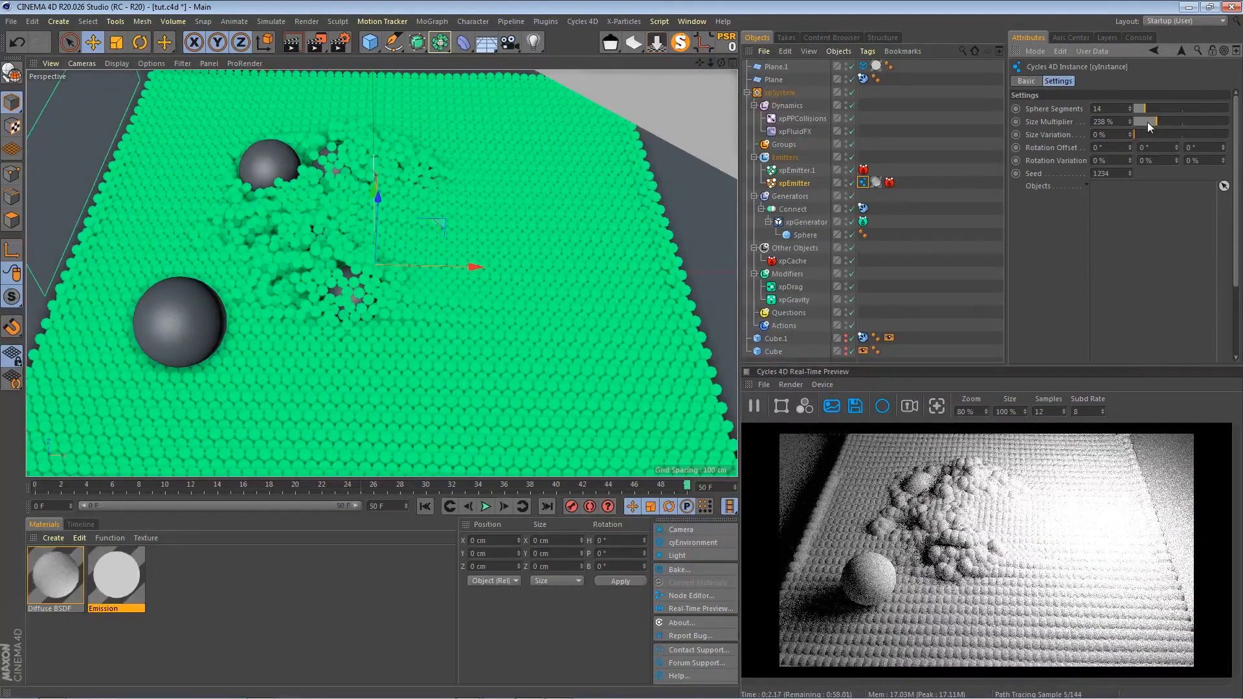
# Set the cyInstance Size Multiplier to 64% and Size Variation to 124%, and inspect the grains up close in the preview
pyautogui.moveTo(1141, 120); pyautogui.dragTo(1139, 121)
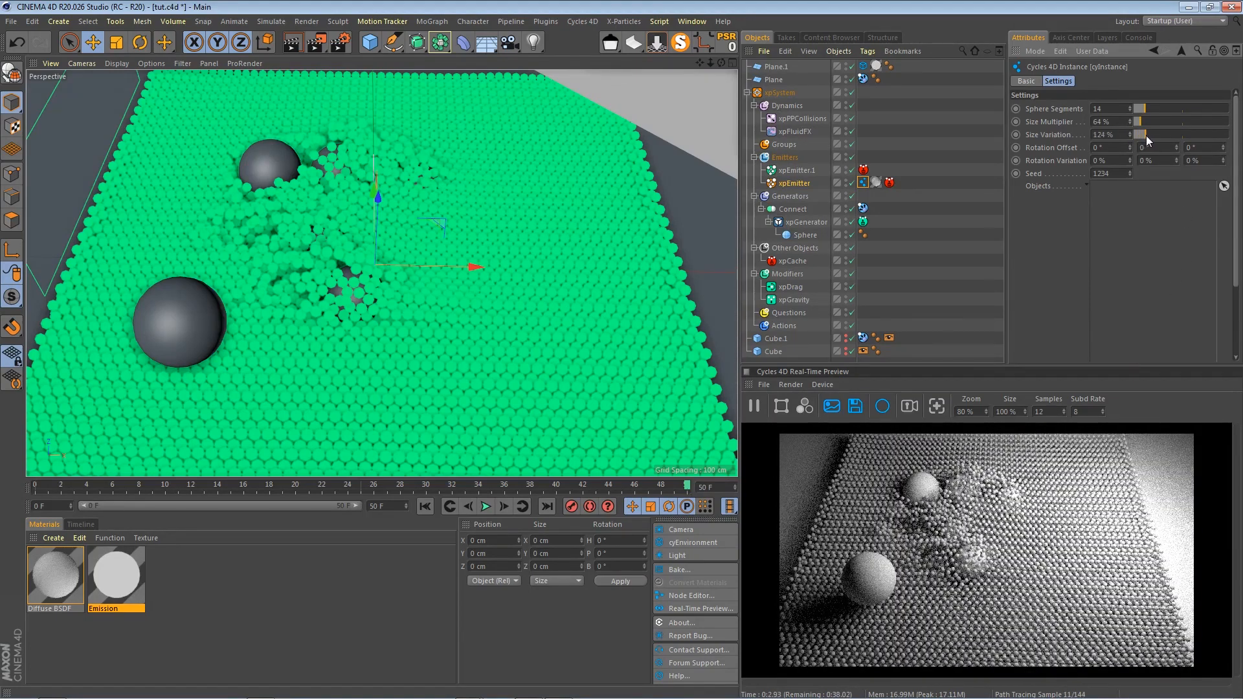
pyautogui.click(1146, 134)
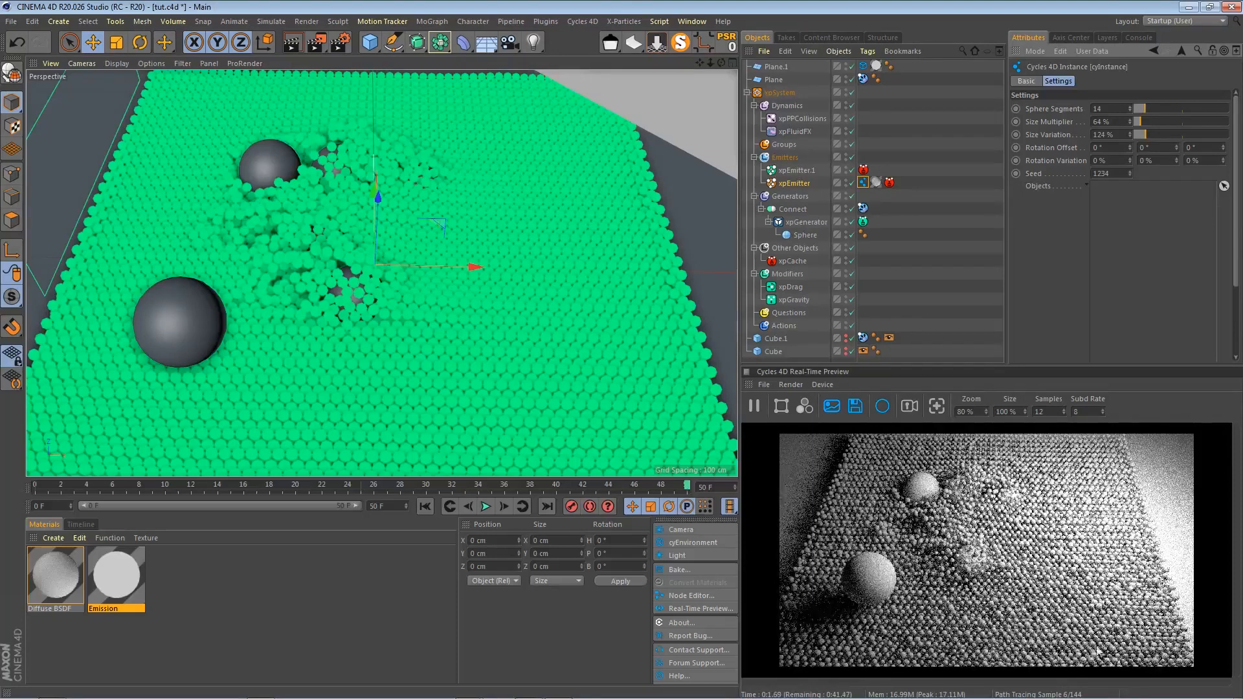
pyautogui.scroll(2, 1045, 657)
pyautogui.moveTo(1047, 629); pyautogui.dragTo(962, 547)
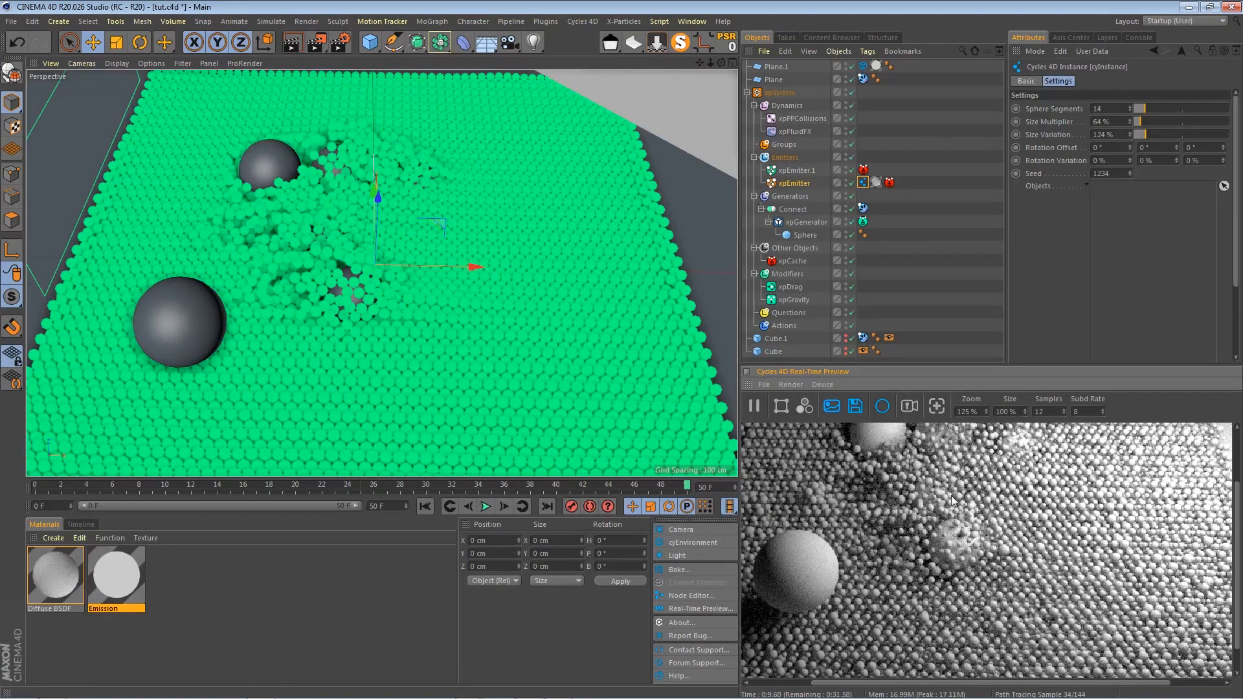
pyautogui.scroll(-2, 980, 579)
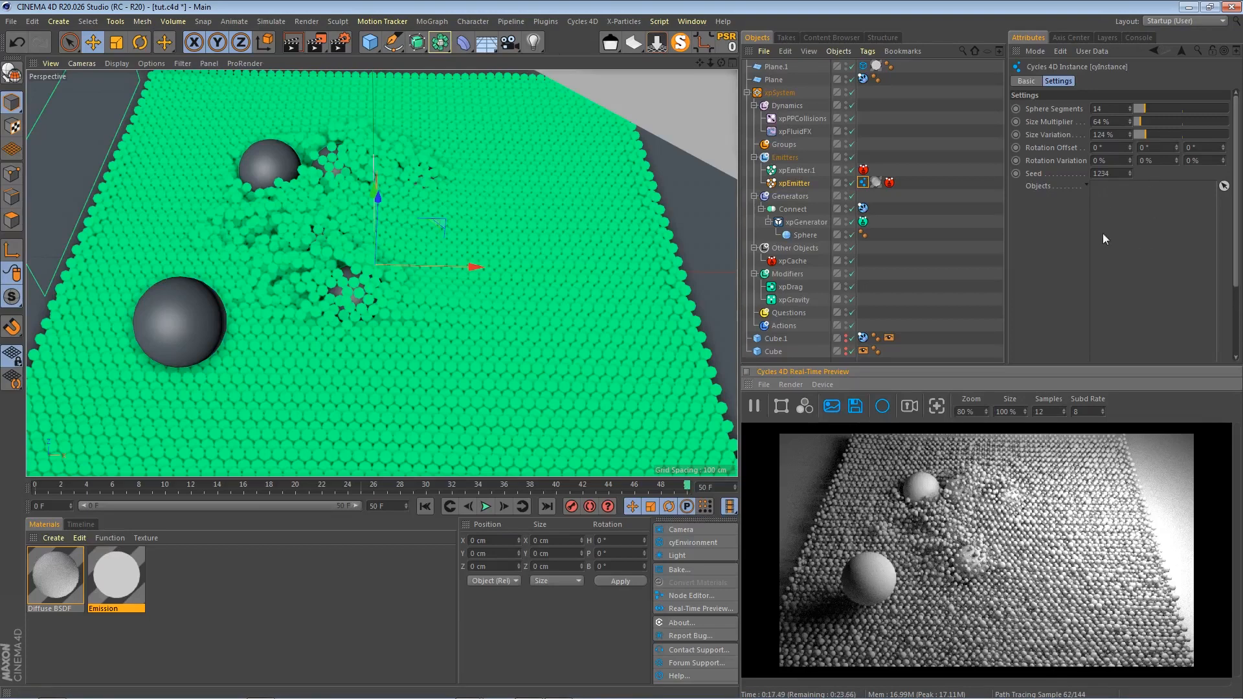
# Create a Sphere with a 1.8 cm radius to match the xpEmitter particle radius, and add it to the cyInstance tag's objects
pyautogui.click(369, 42)
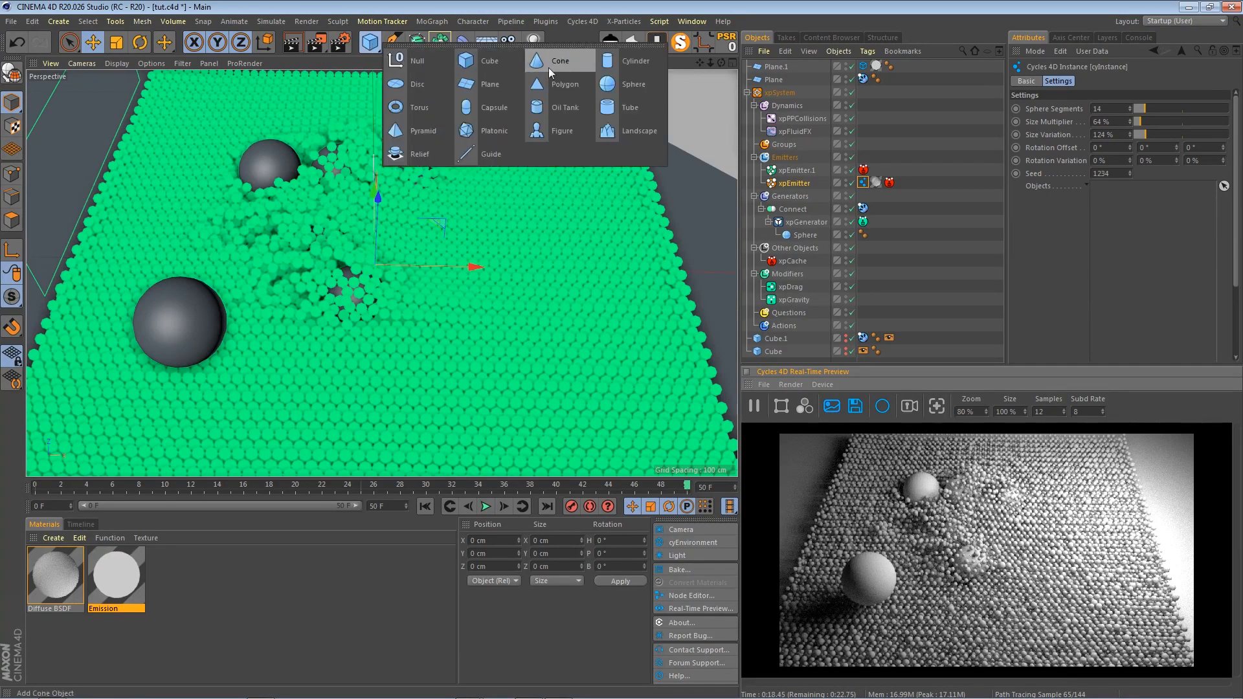
pyautogui.click(610, 85)
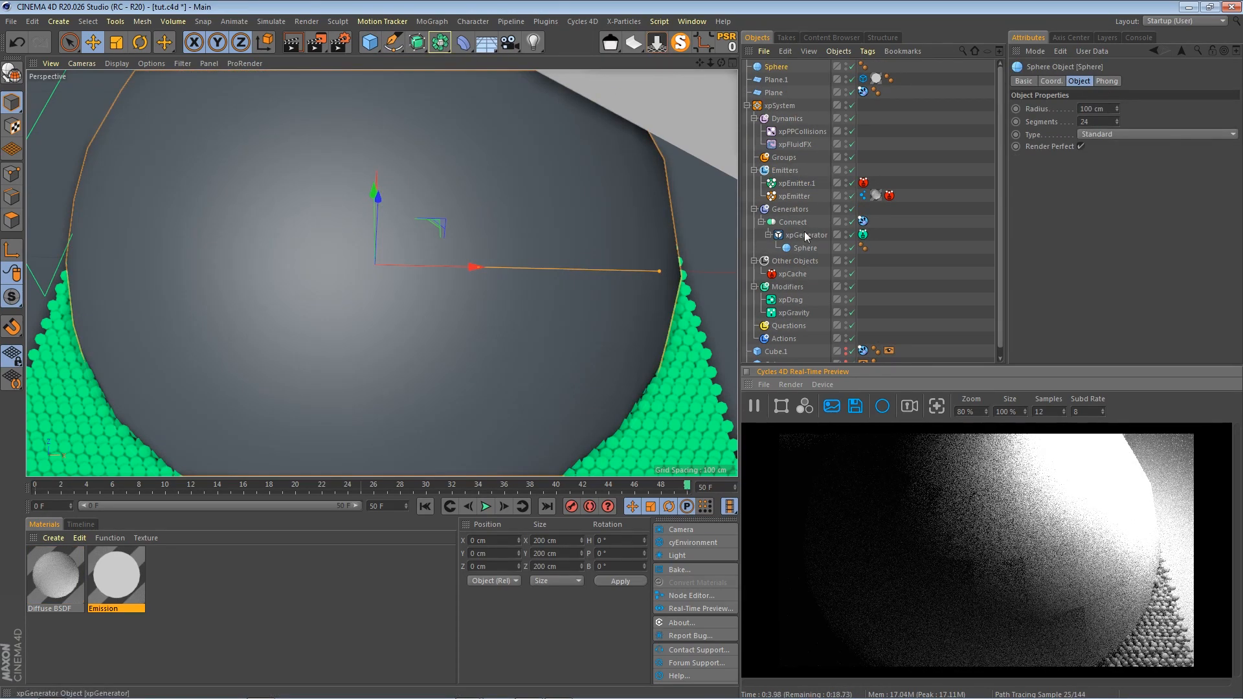
pyautogui.click(798, 197)
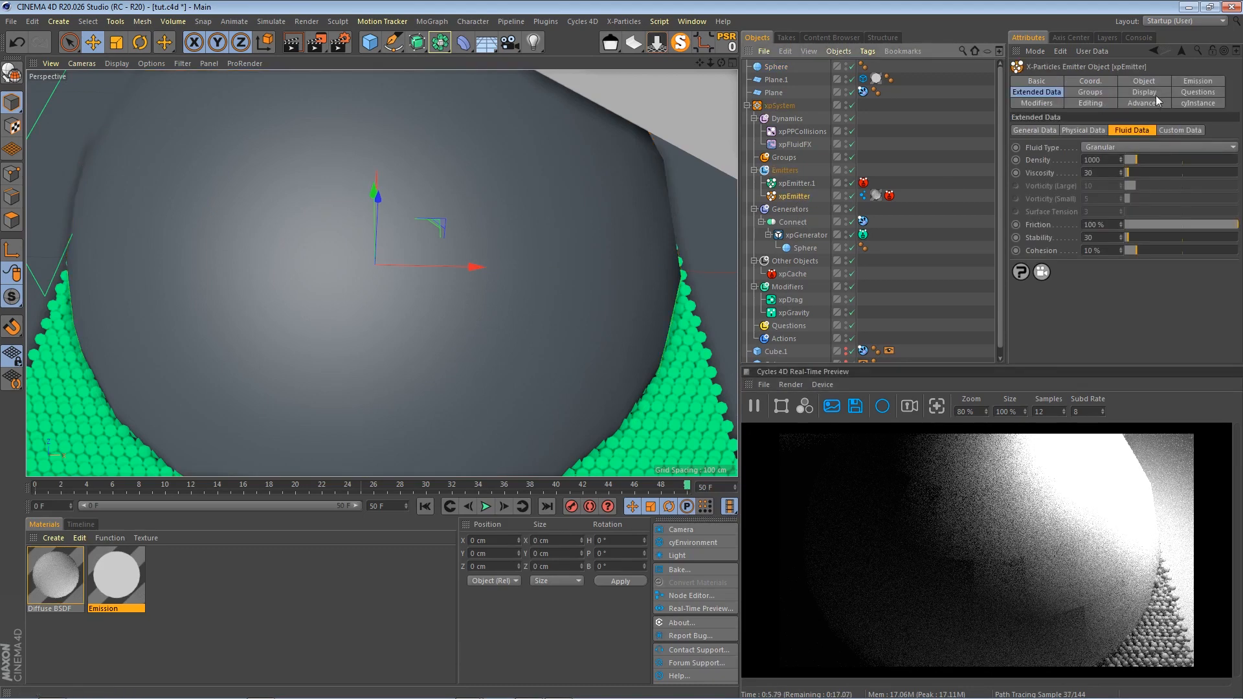
pyautogui.click(1185, 81)
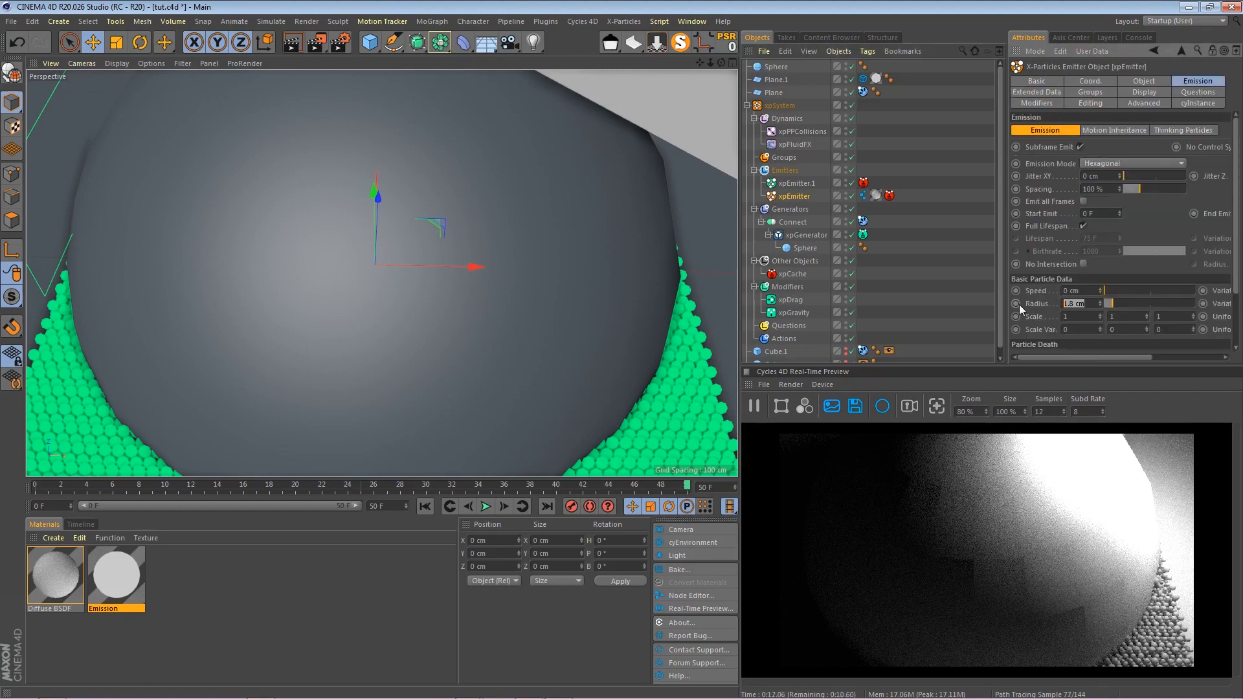
pyautogui.click(480, 192)
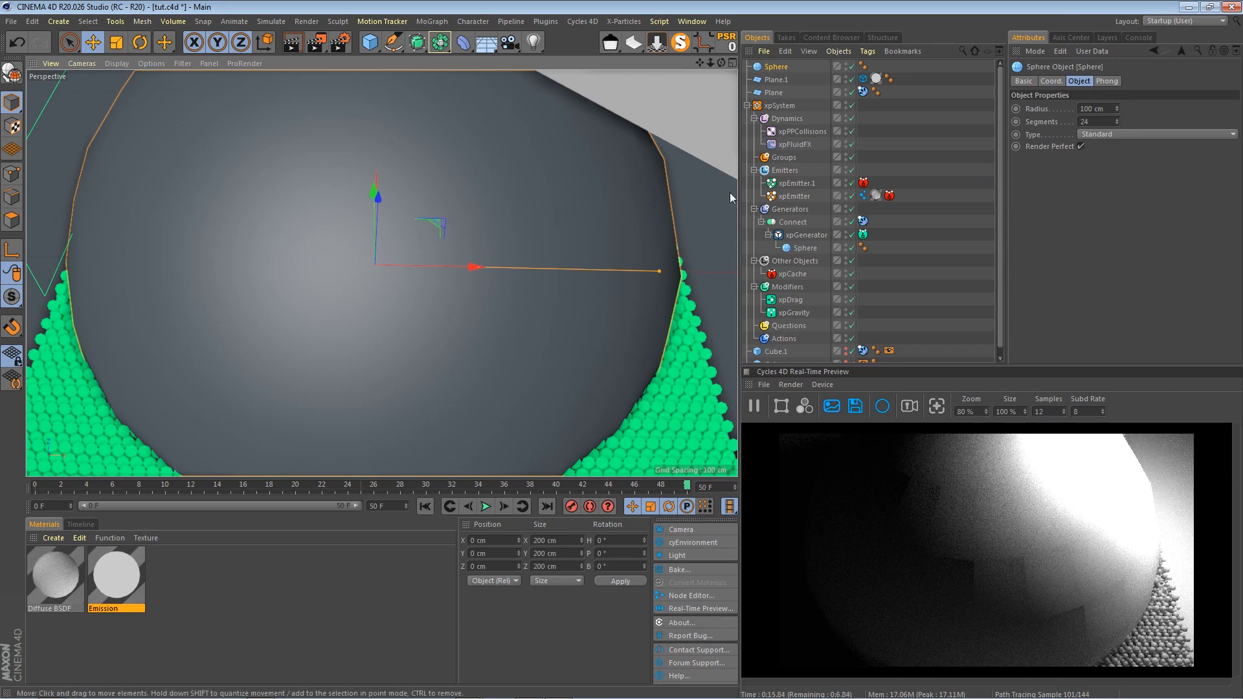
pyautogui.click(1110, 108)
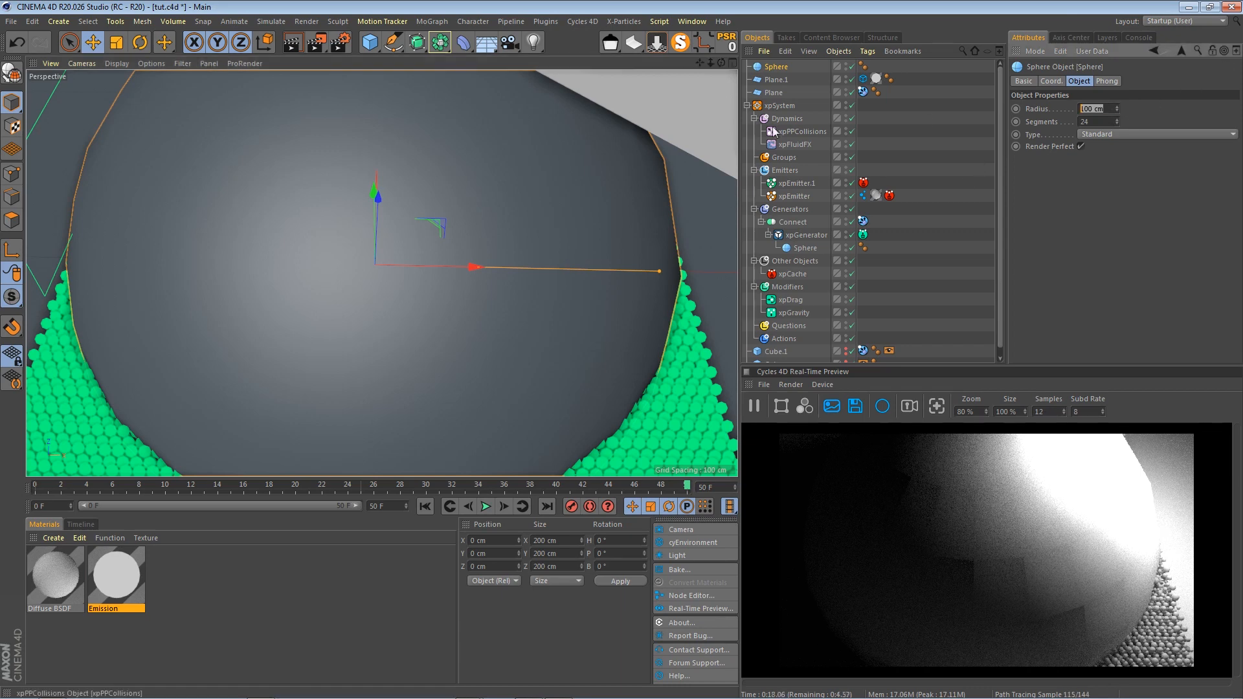
pyautogui.write('1.8')
pyautogui.press('Return')
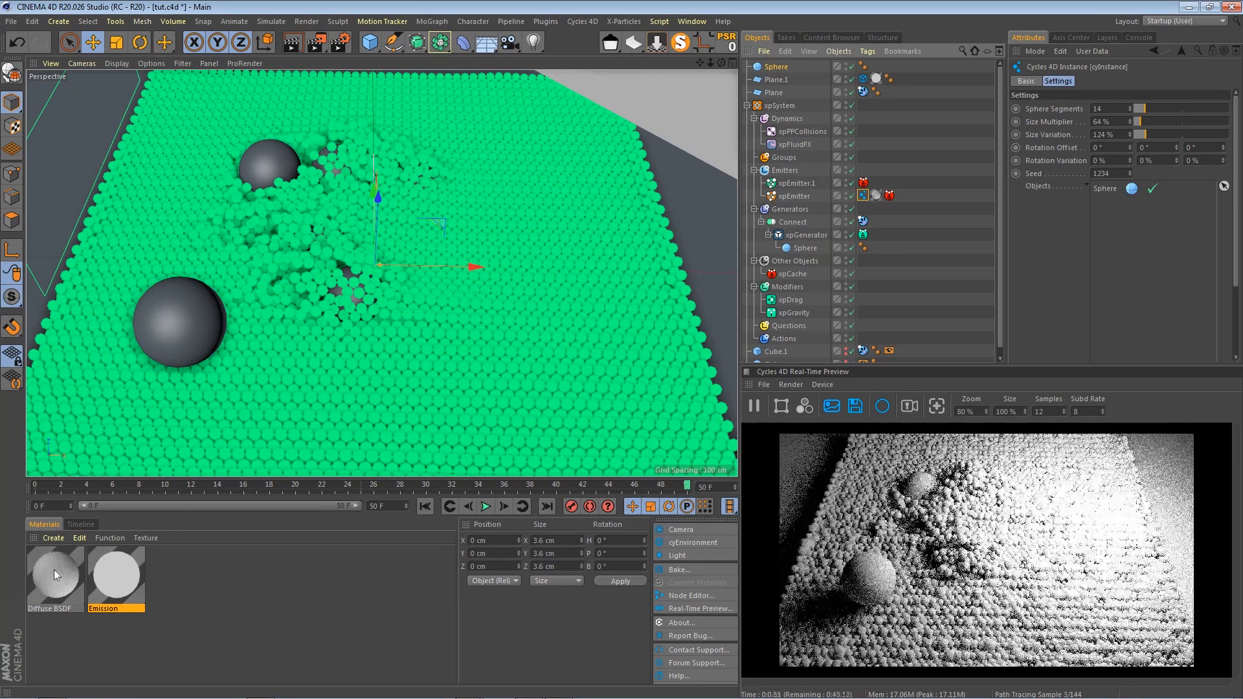
# Create a Cycles 4D Object Material and apply it to the new Sphere
pyautogui.click(55, 538)
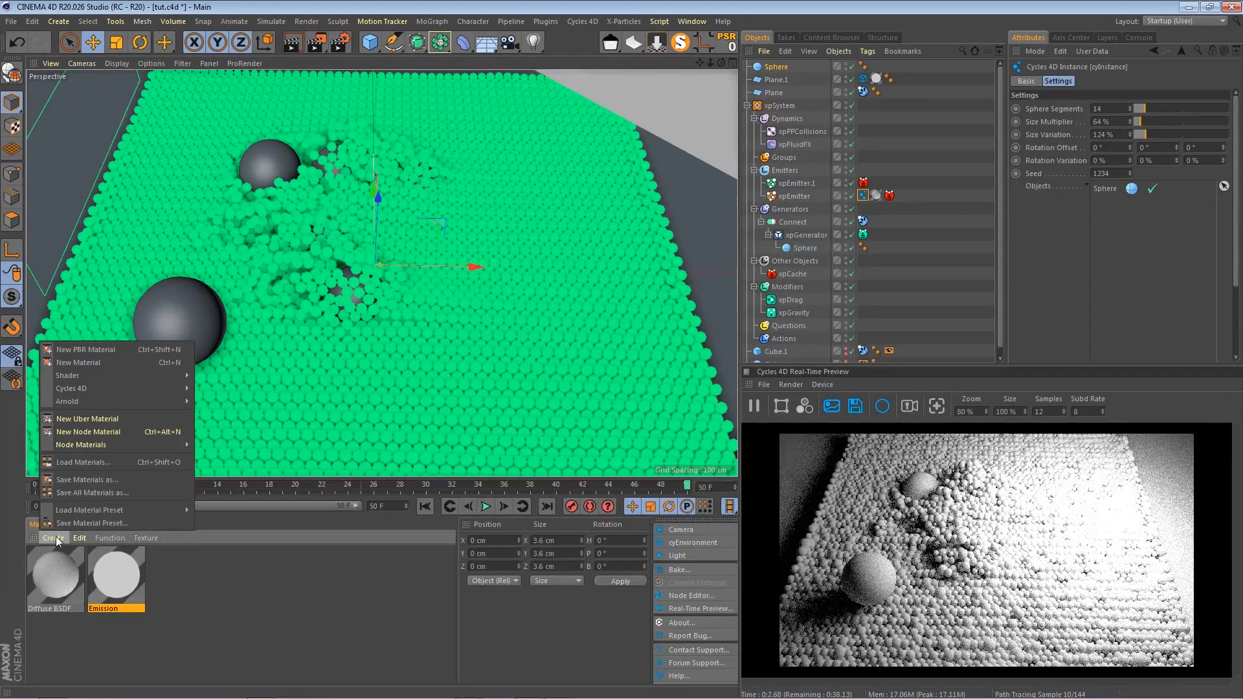
pyautogui.moveTo(84, 391)
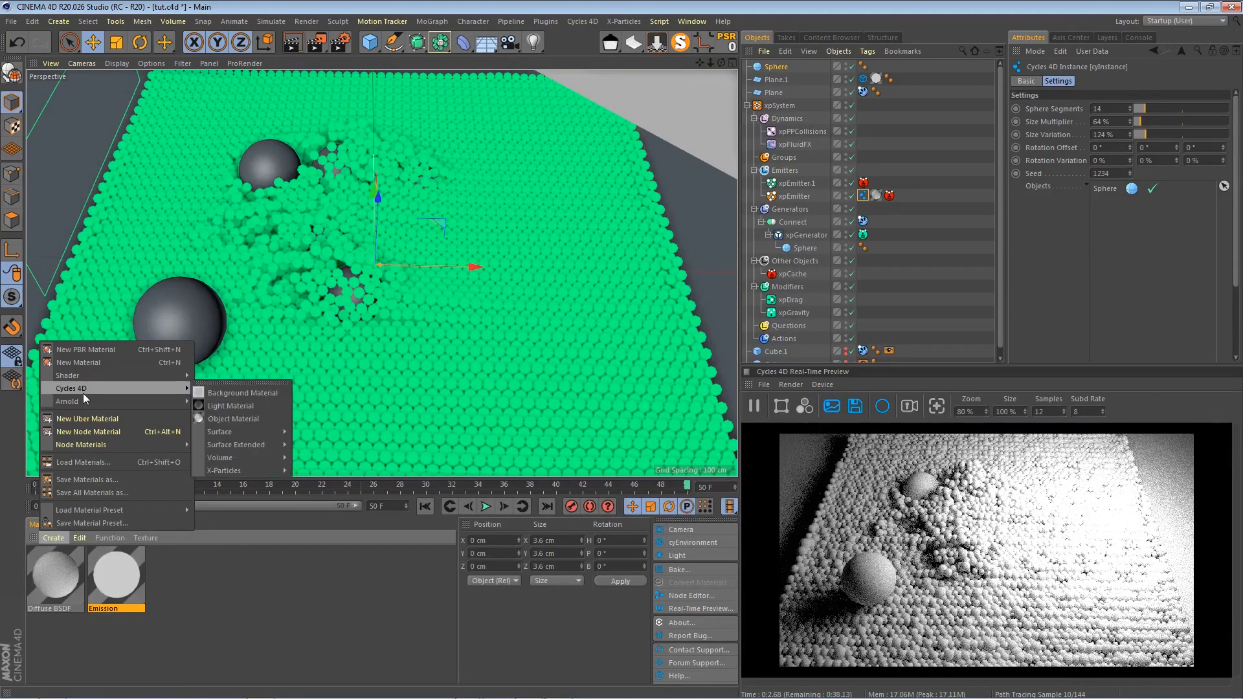
pyautogui.click(235, 418)
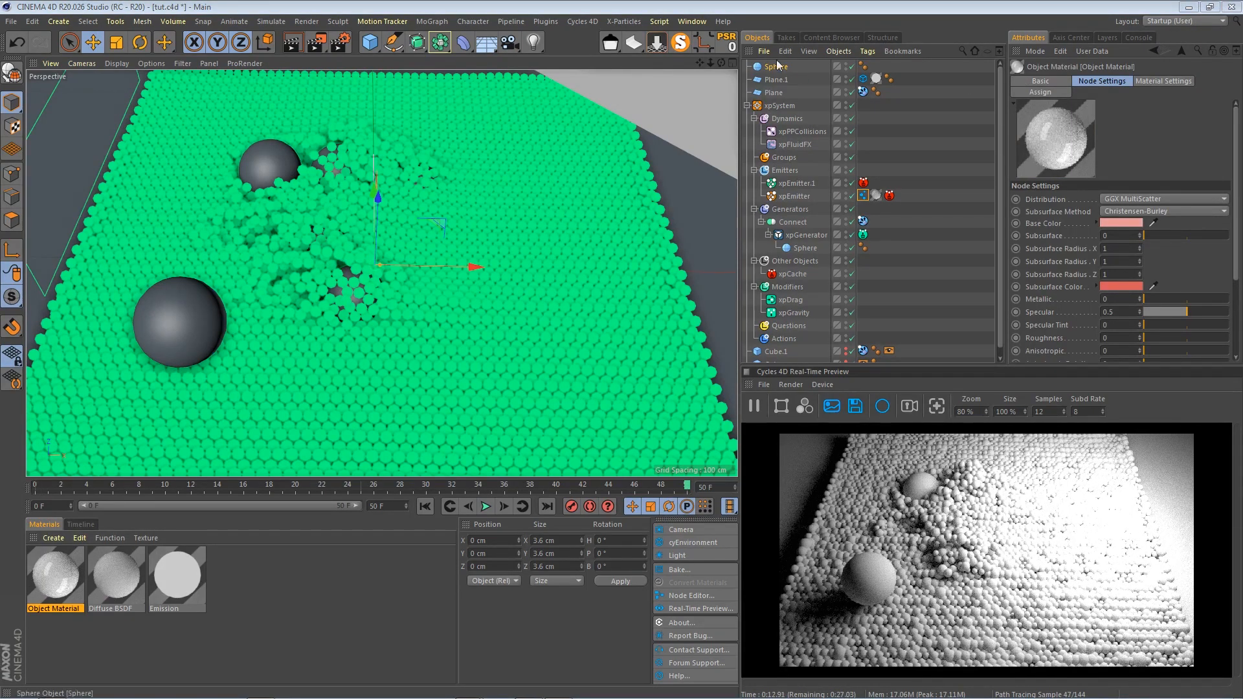
pyautogui.moveTo(720, 142); pyautogui.dragTo(783, 71)
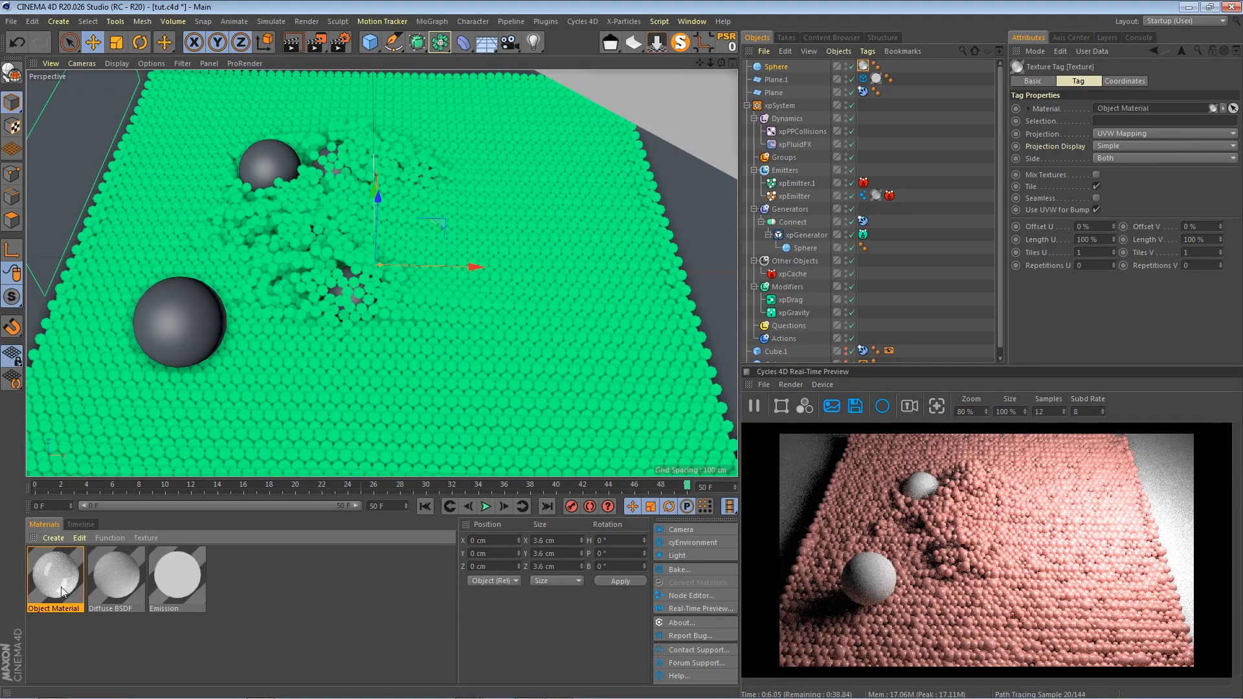
# Make two copies of the Object Material
pyautogui.keyDown('ctrl'); pyautogui.moveTo(53, 589); pyautogui.dragTo(55, 579); pyautogui.keyUp('ctrl')
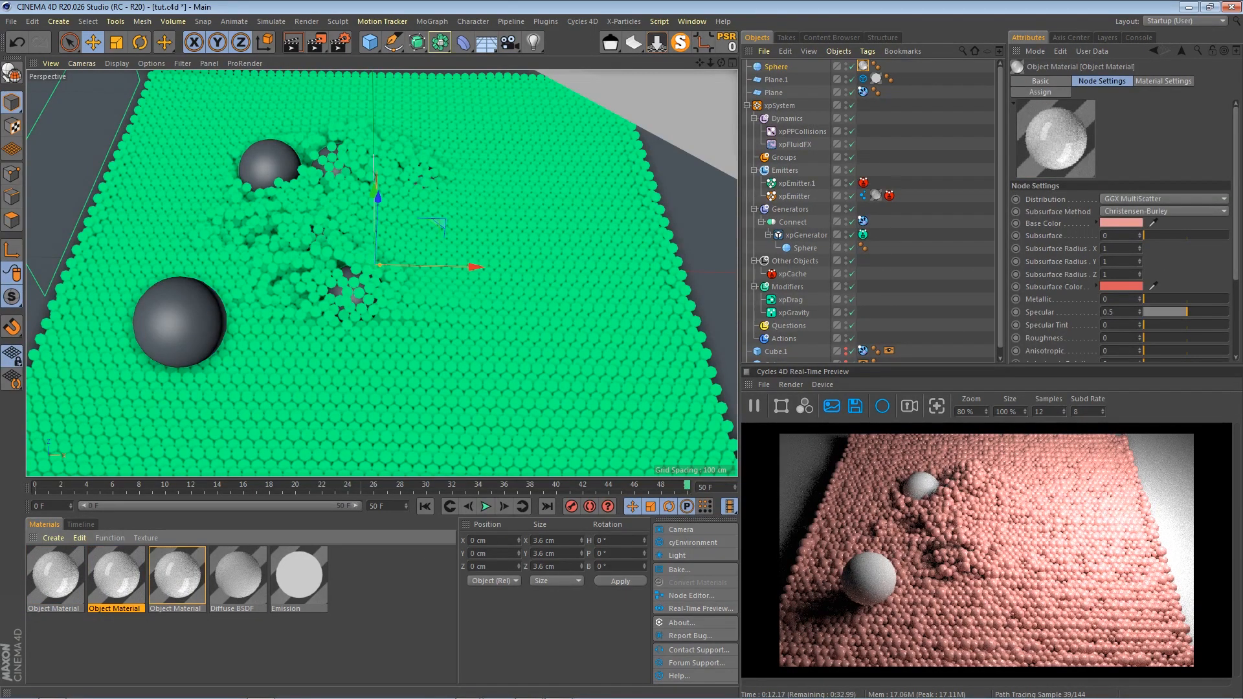
# Give the second Object Material a paler pink base color, with Specular 0.299 and Roughness 0.494
pyautogui.moveTo(1186, 311); pyautogui.dragTo(1169, 311)
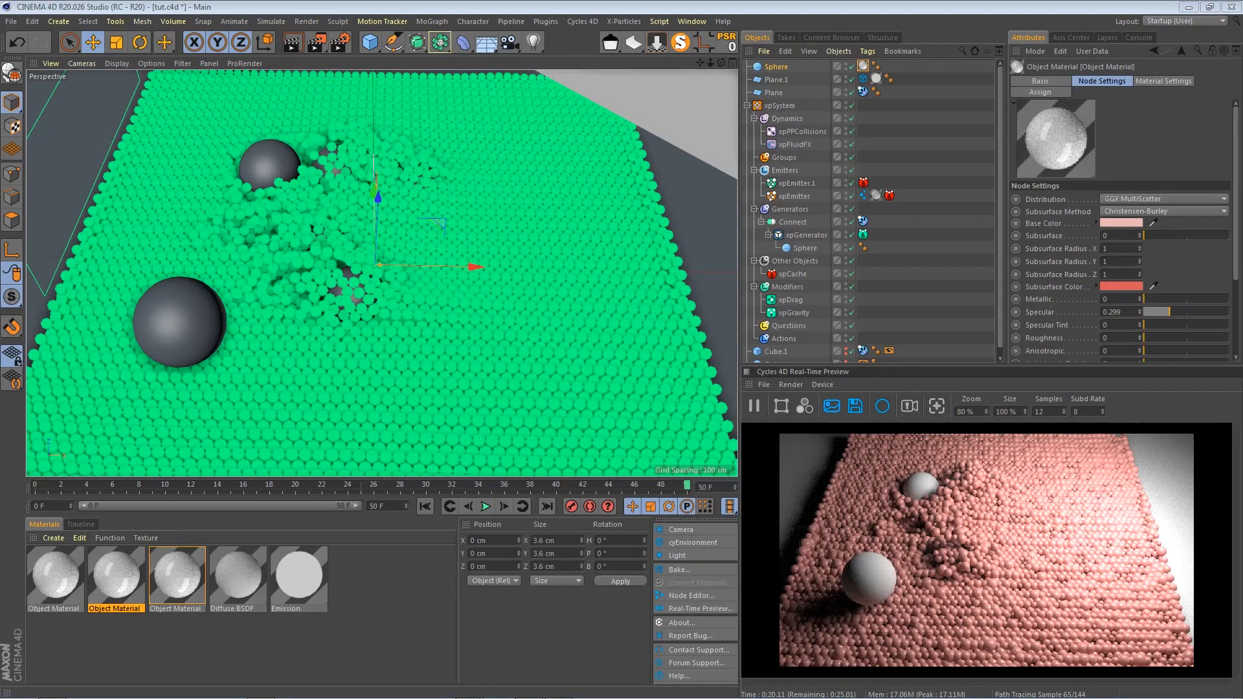
pyautogui.click(1186, 337)
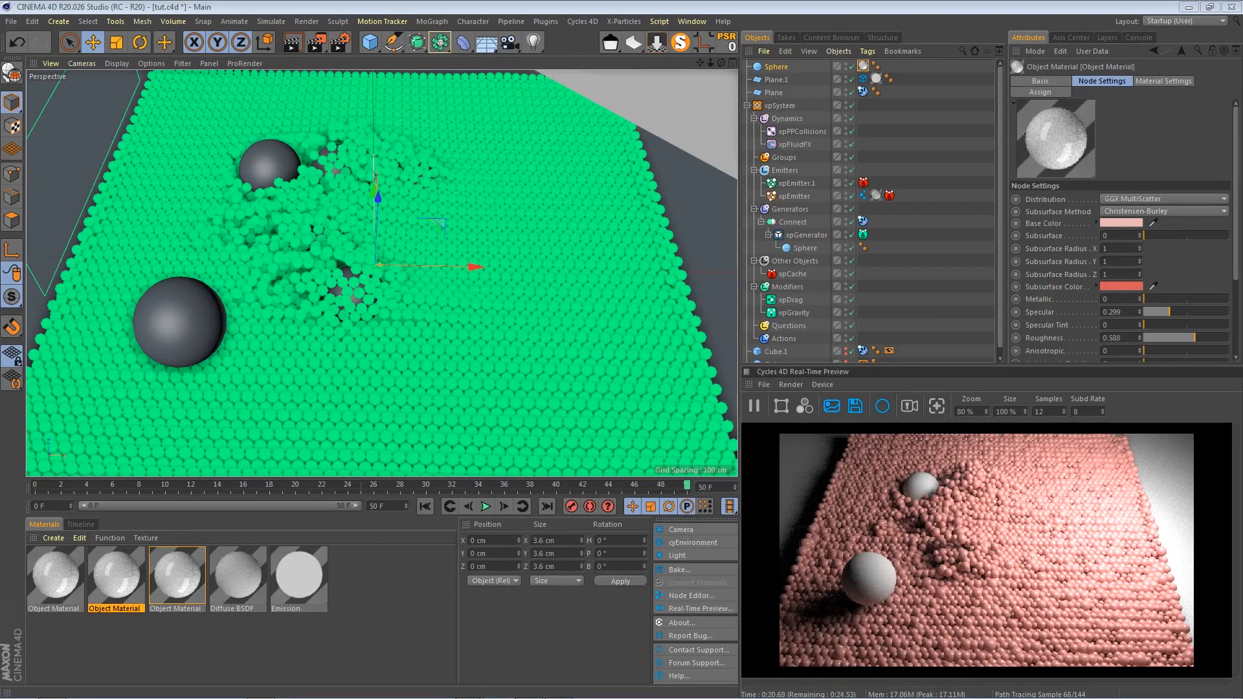
# Give the first Object Material a pale yellow base color, with Specular 0.299 and Roughness 0.574
pyautogui.click(55, 589)
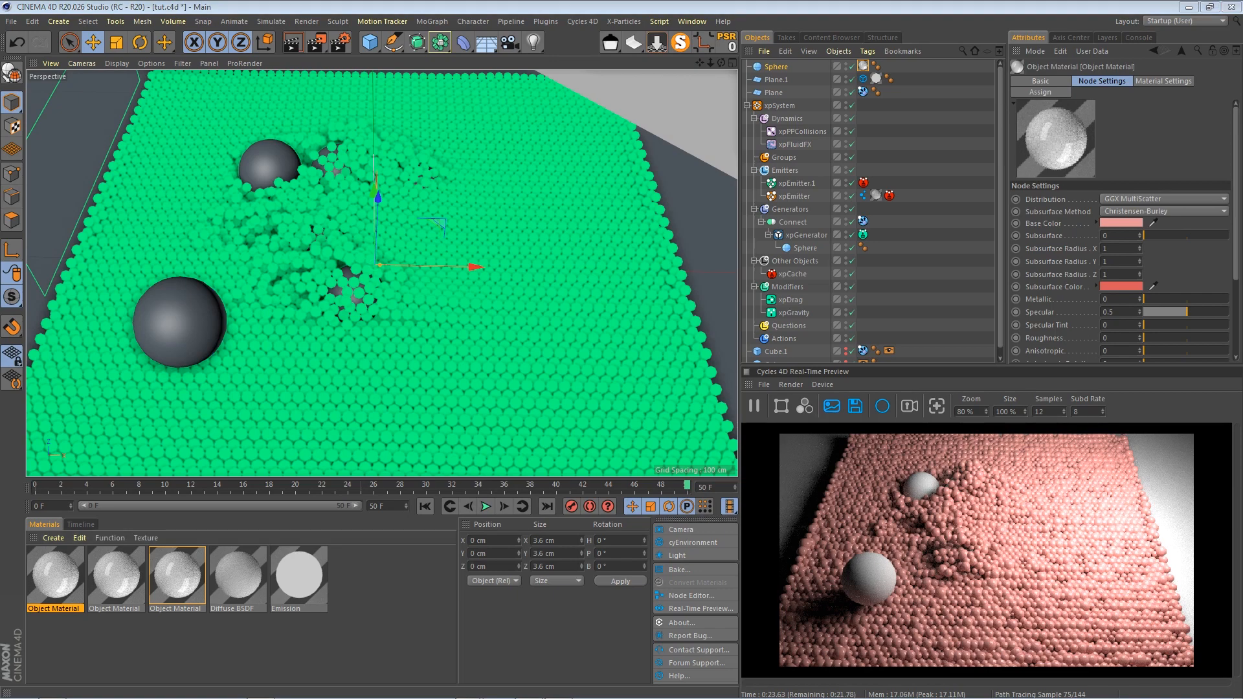
pyautogui.press('Return')
pyautogui.click(1169, 312)
pyautogui.click(1193, 338)
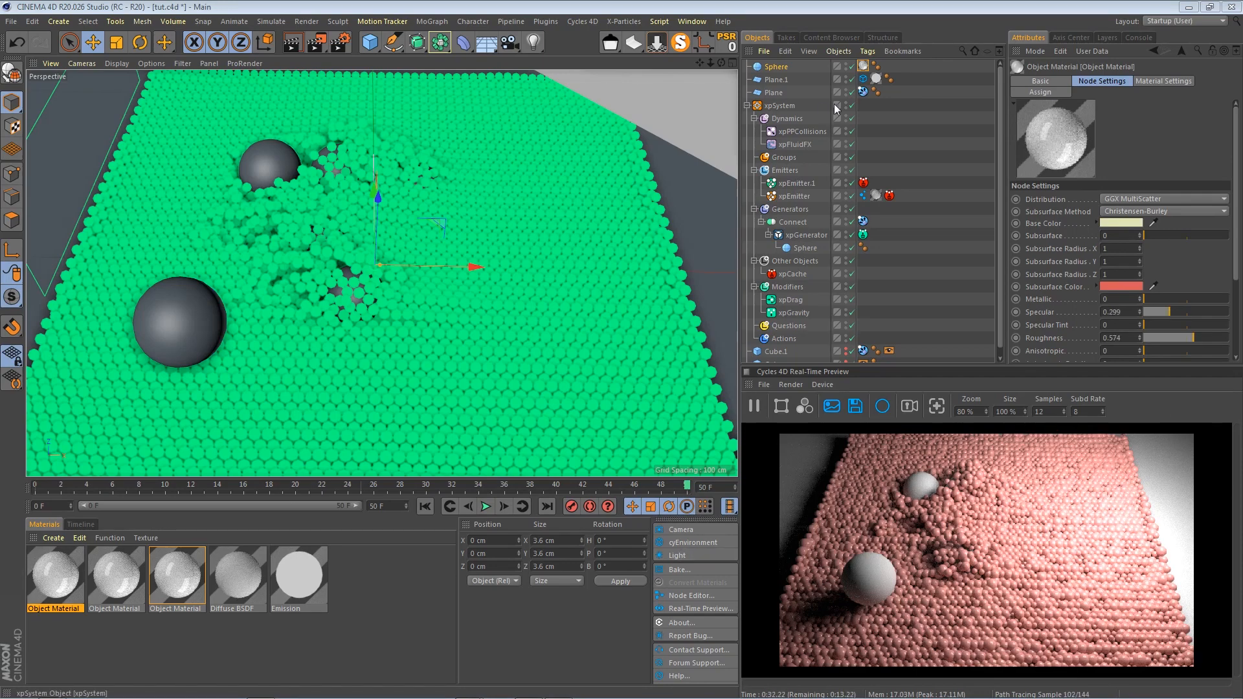
# Duplicate the Sphere twice and assign a different Object Material copy to each duplicate
pyautogui.keyDown('ctrl'); pyautogui.moveTo(774, 64); pyautogui.dragTo(776, 65); pyautogui.keyUp('ctrl')
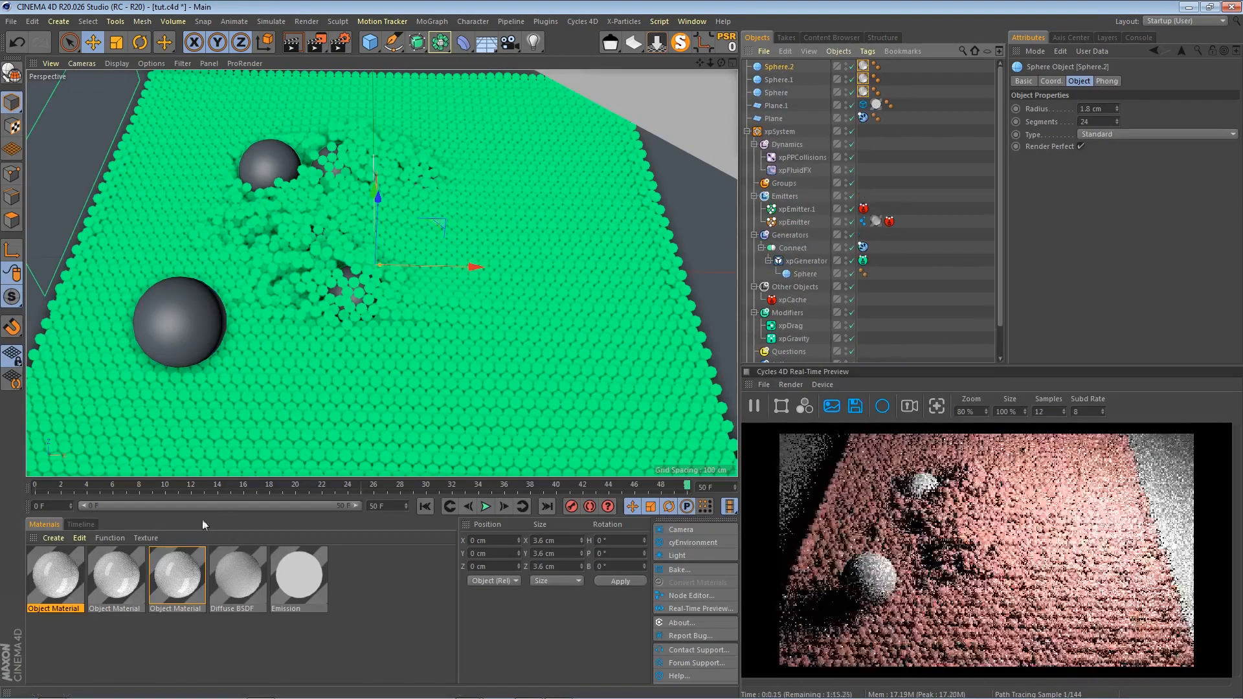
pyautogui.moveTo(109, 586); pyautogui.dragTo(787, 132)
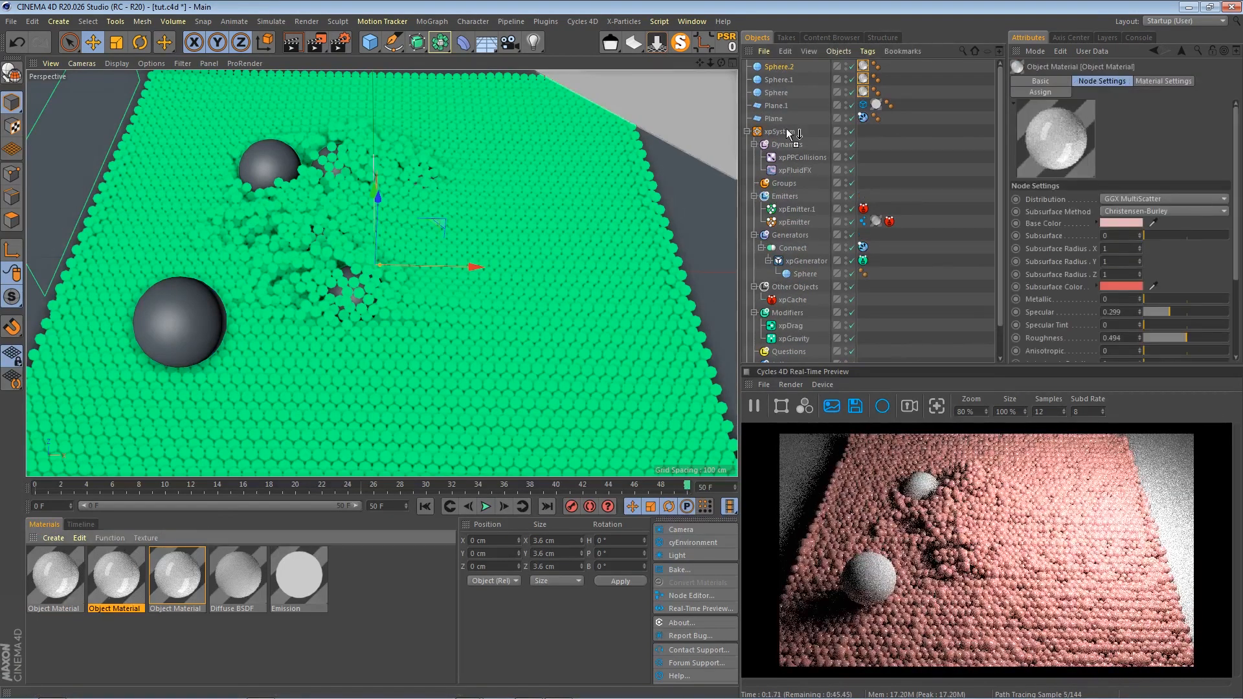
pyautogui.moveTo(864, 79); pyautogui.dragTo(864, 79)
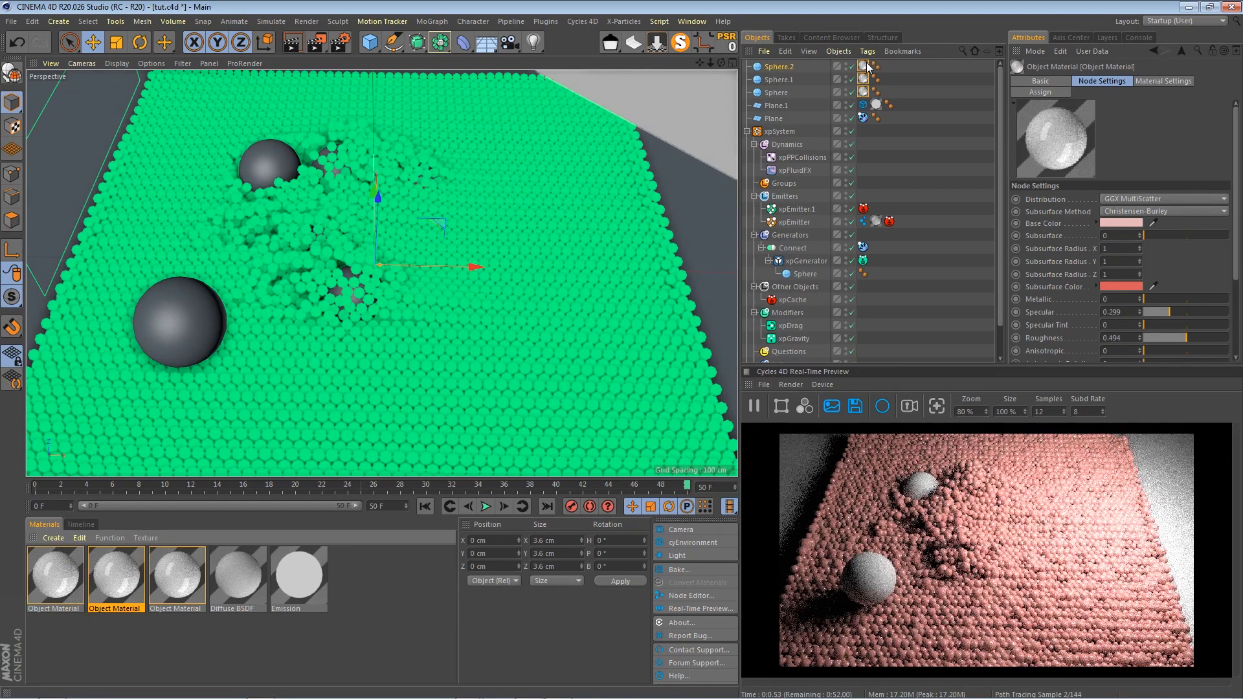
pyautogui.click(755, 406)
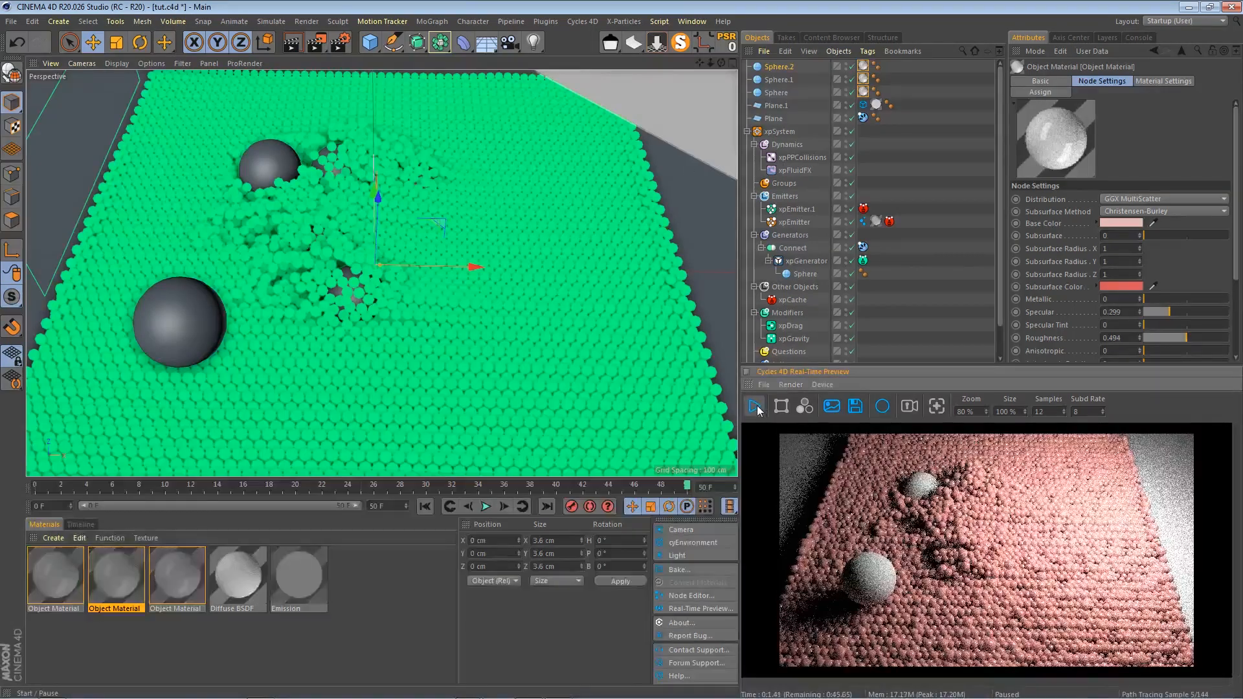
pyautogui.click(755, 406)
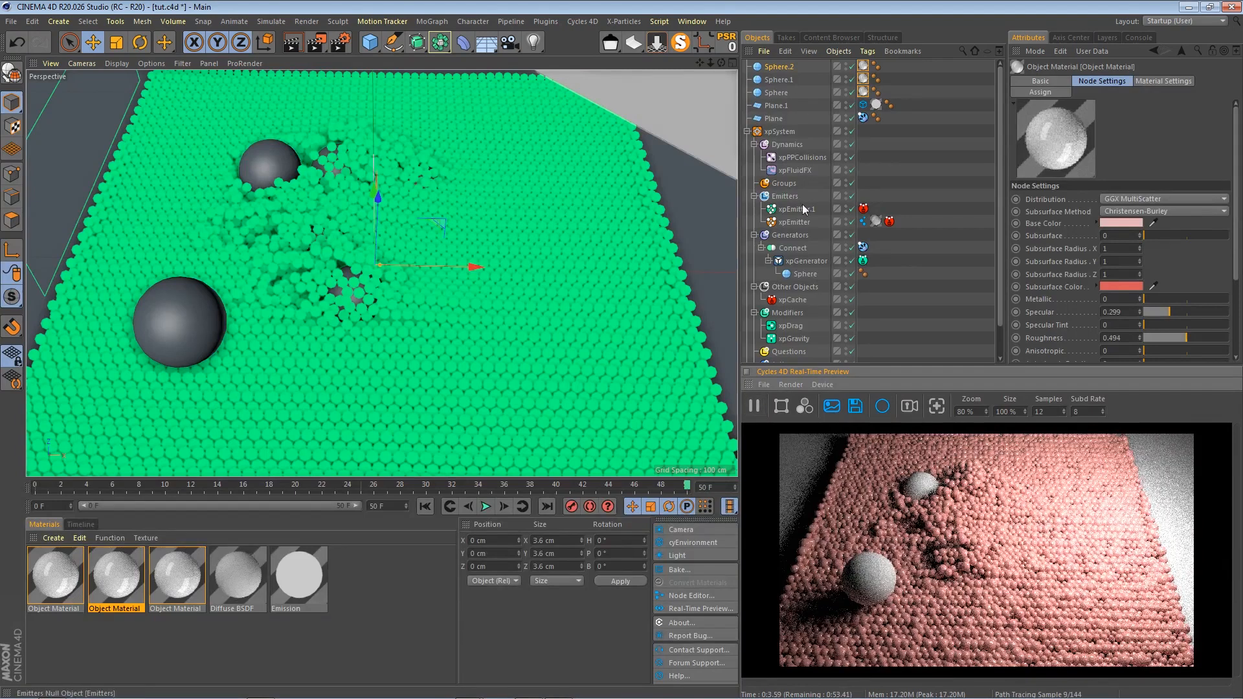
# Add Sphere.1 and Sphere.2 to the objects of the xpEmitter's cyInstance tag, and inspect the mixed grains in the preview
pyautogui.click(862, 221)
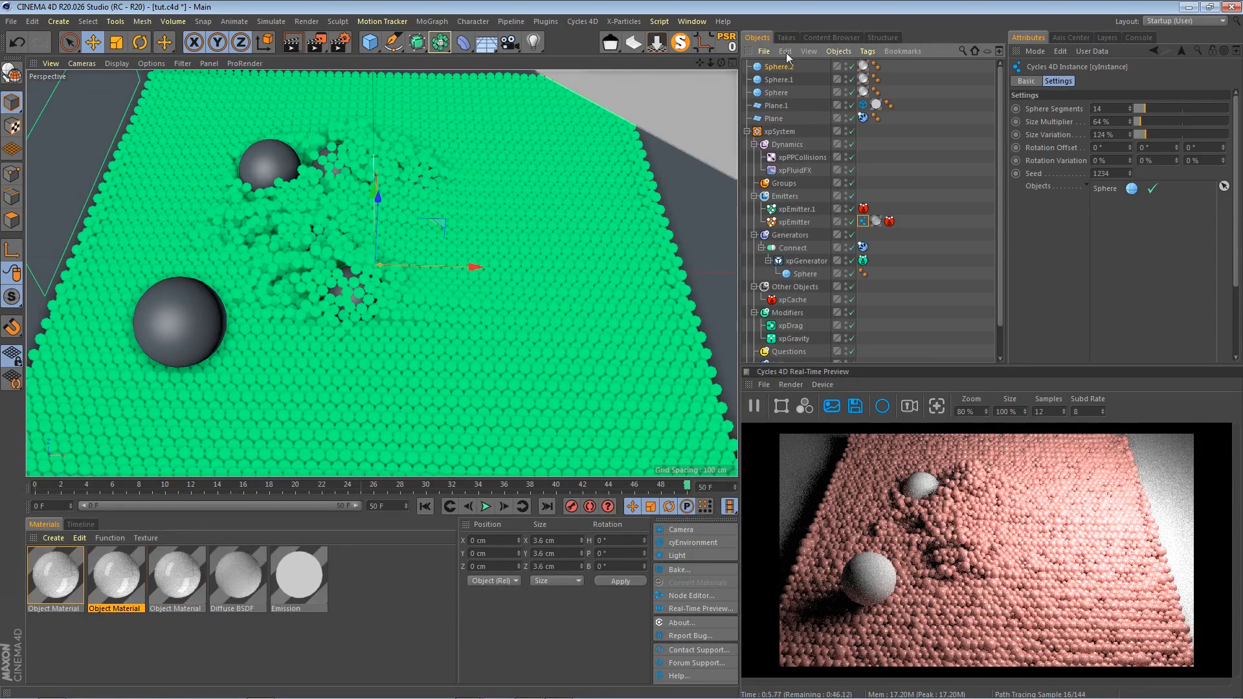
pyautogui.moveTo(787, 77); pyautogui.dragTo(1048, 166)
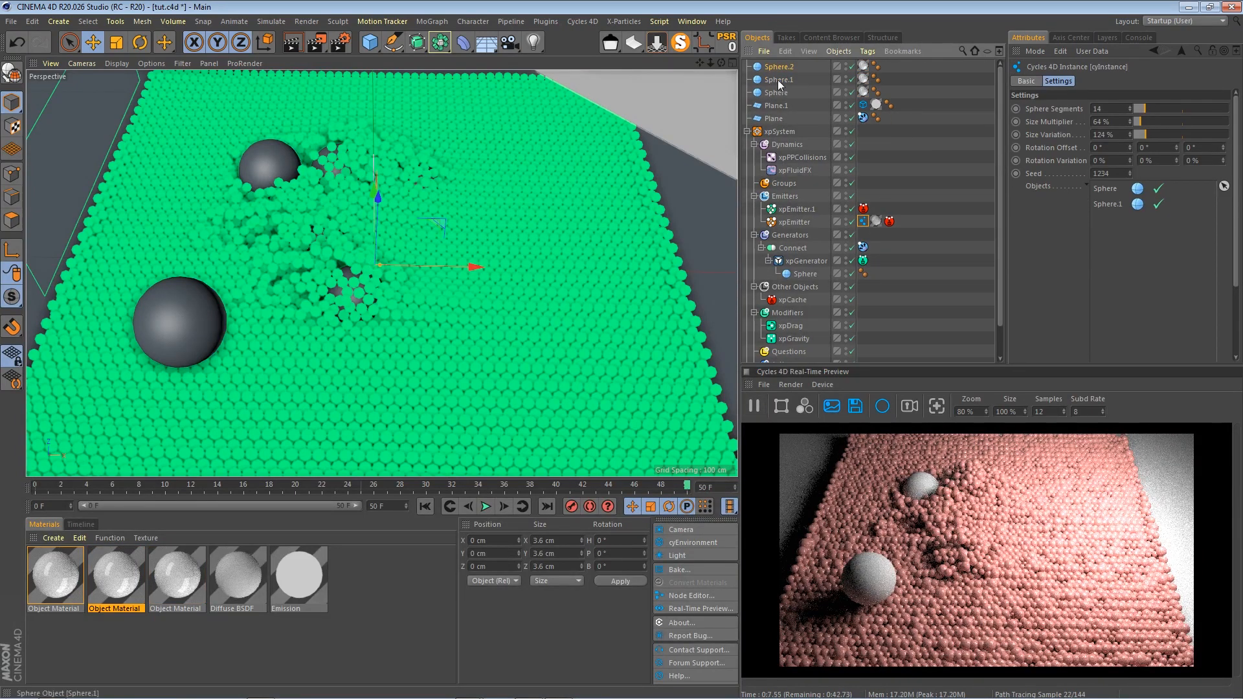
pyautogui.moveTo(779, 67); pyautogui.dragTo(848, 88)
pyautogui.moveTo(1146, 238); pyautogui.dragTo(1146, 238)
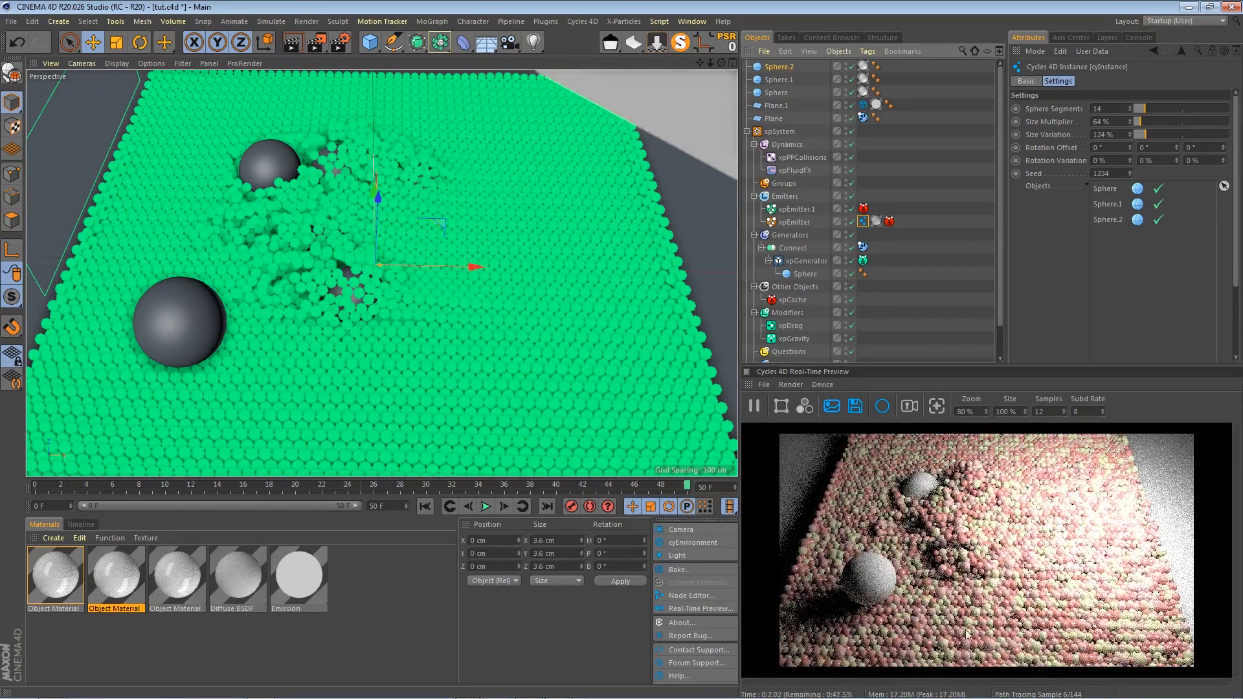
pyautogui.scroll(1, 996, 632)
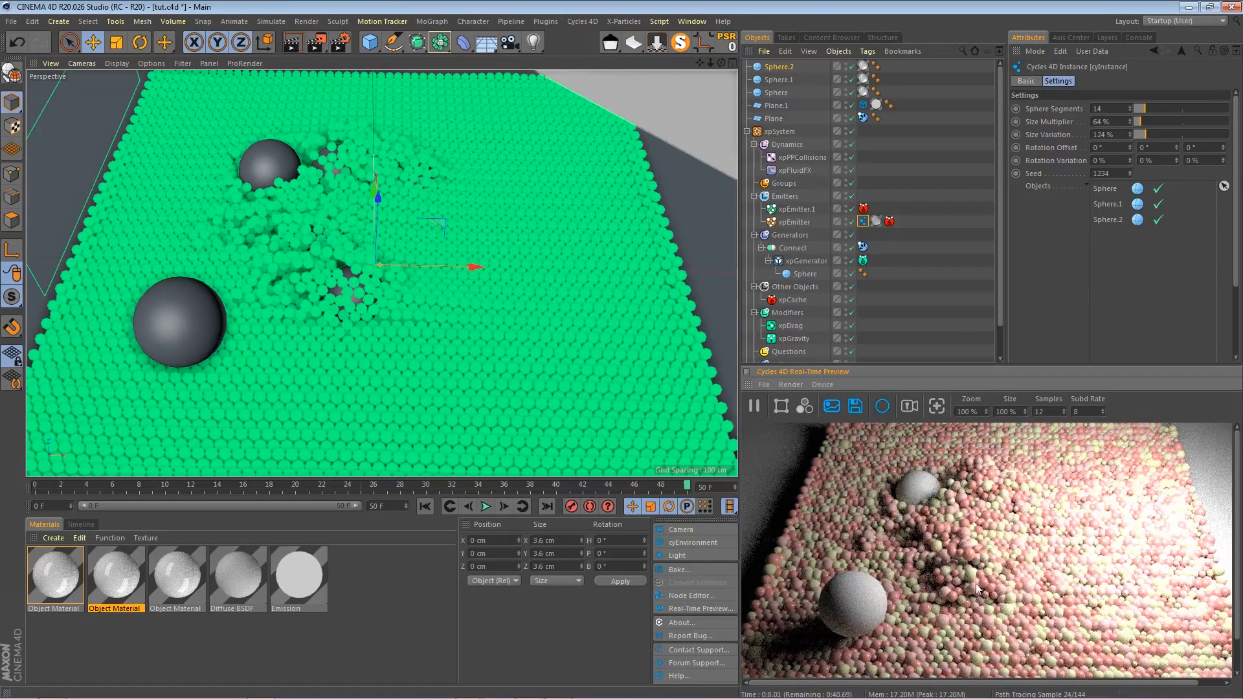
# Reduce the segments of all three instance Spheres to 13
pyautogui.click(781, 72)
pyautogui.keyDown('shift'); pyautogui.click(775, 92); pyautogui.keyUp('shift')
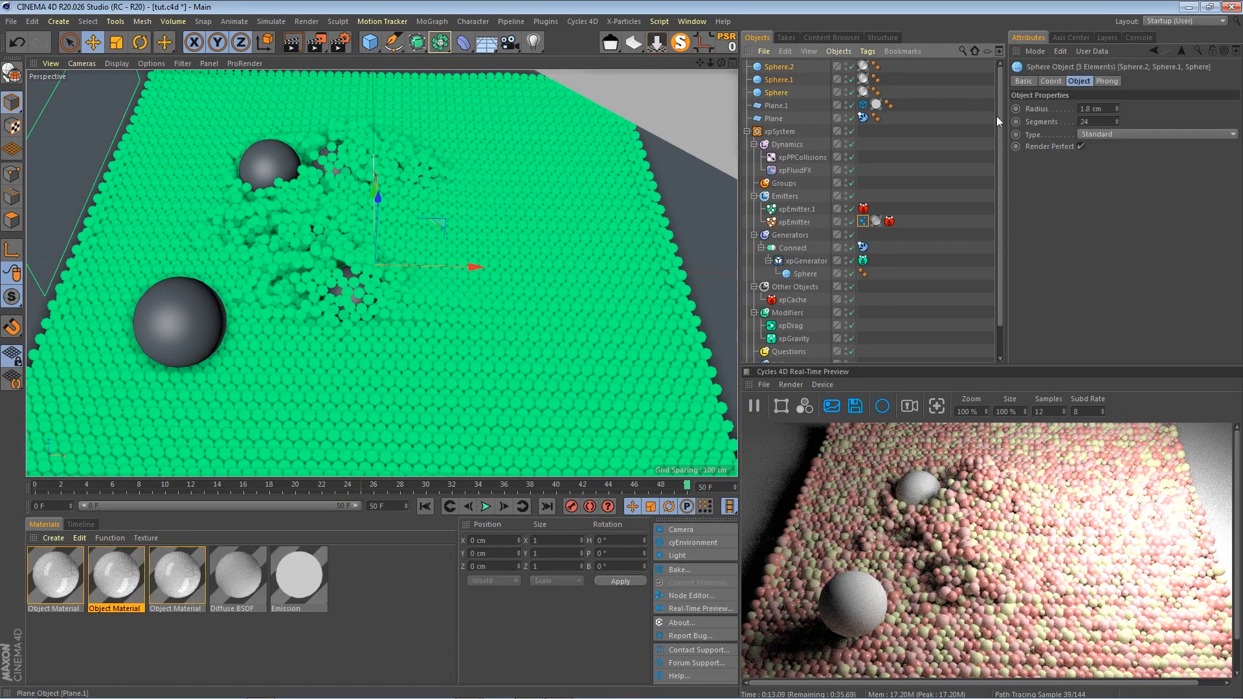
pyautogui.click(1116, 123)
pyautogui.moveTo(1116, 123); pyautogui.dragTo(1115, 129)
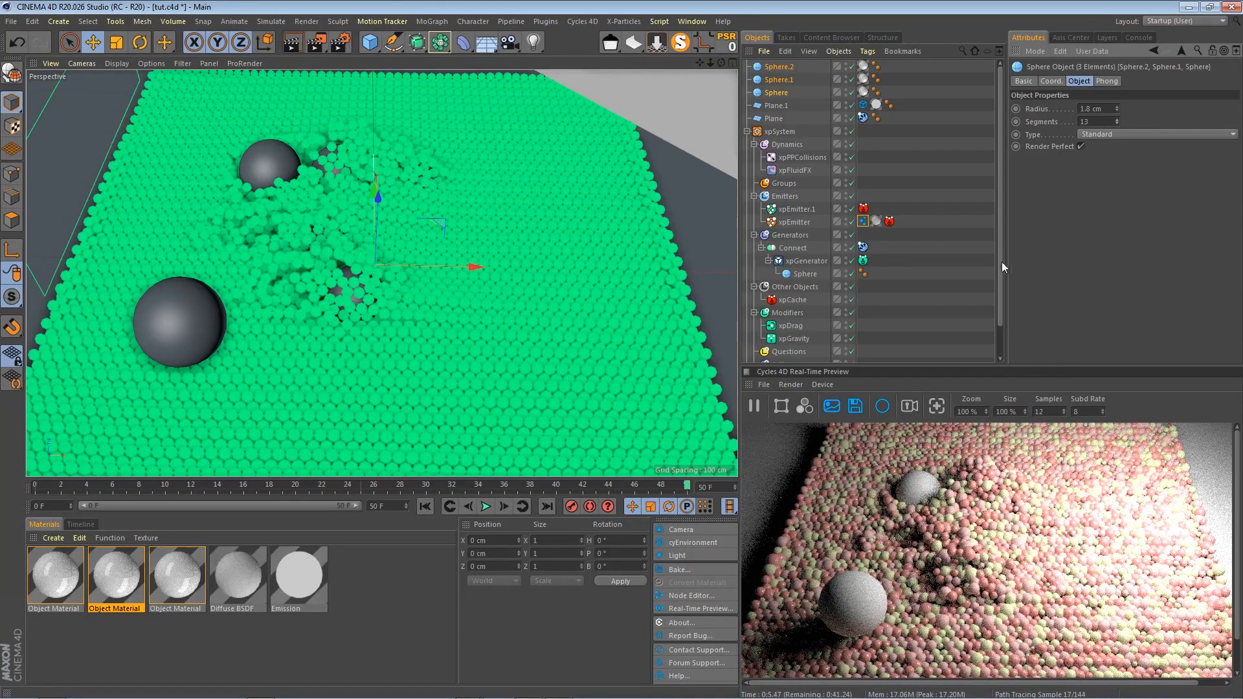
# Play the cached simulation to frame 47 and examine the multicolored grains in the real-time preview
pyautogui.click(486, 506)
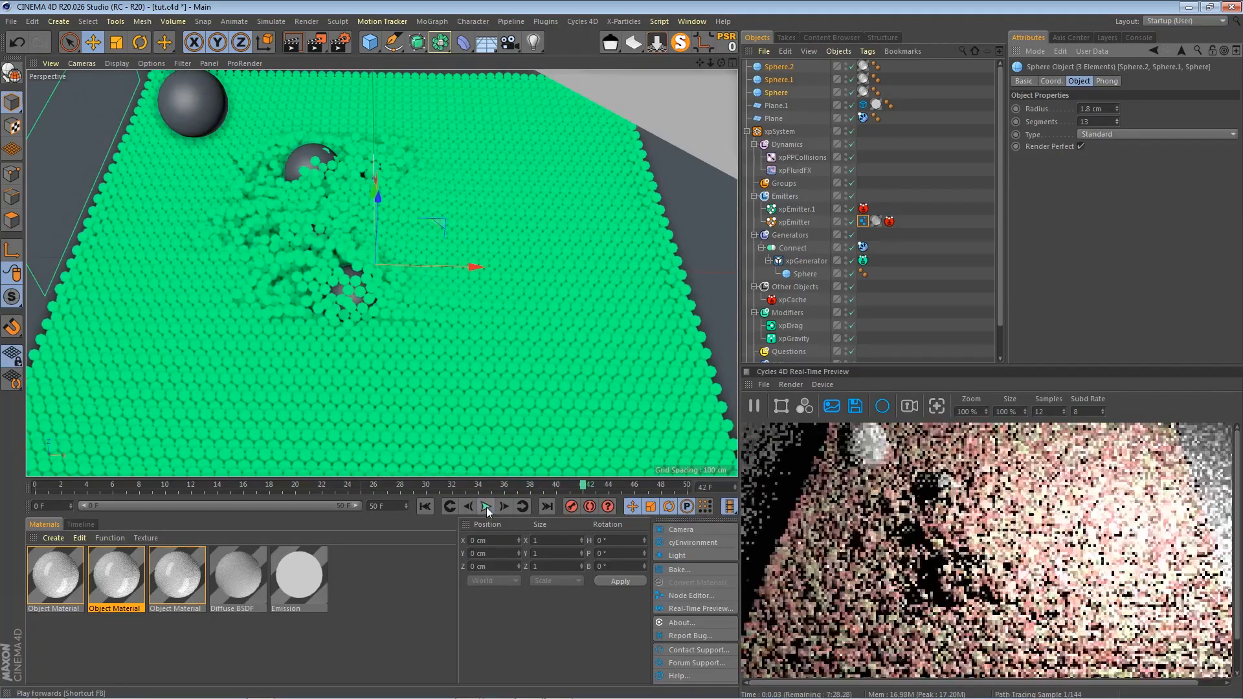
pyautogui.click(487, 506)
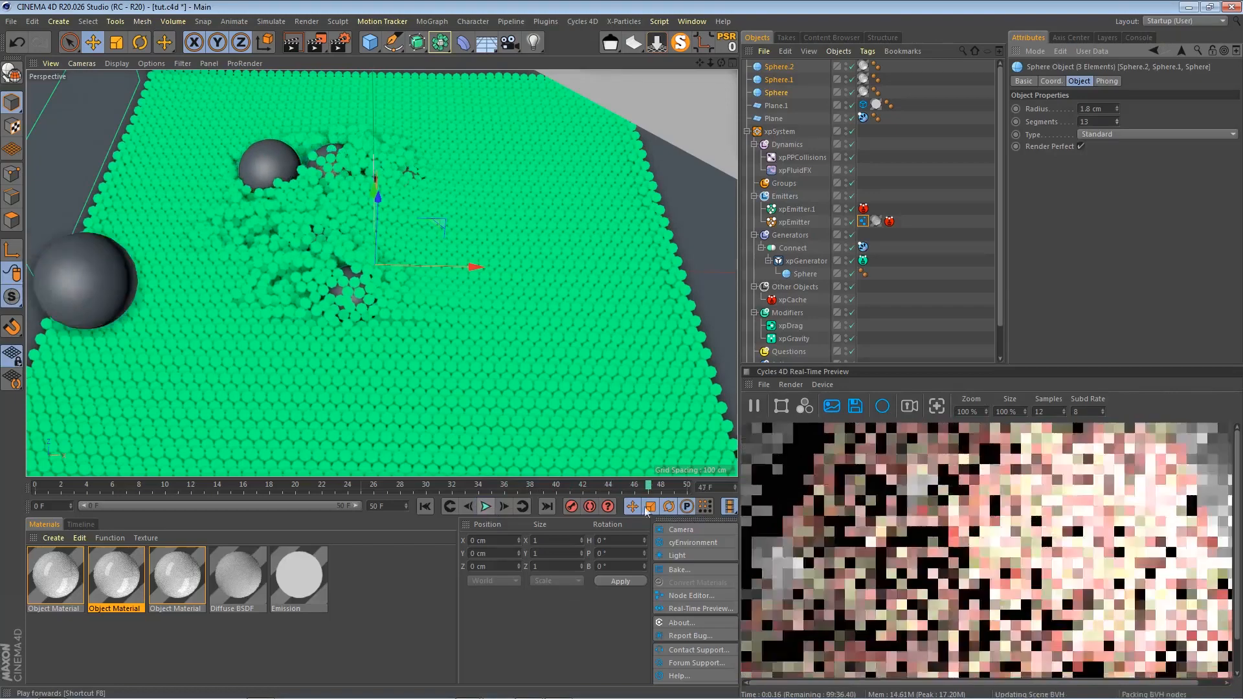
pyautogui.scroll(1, 1025, 574)
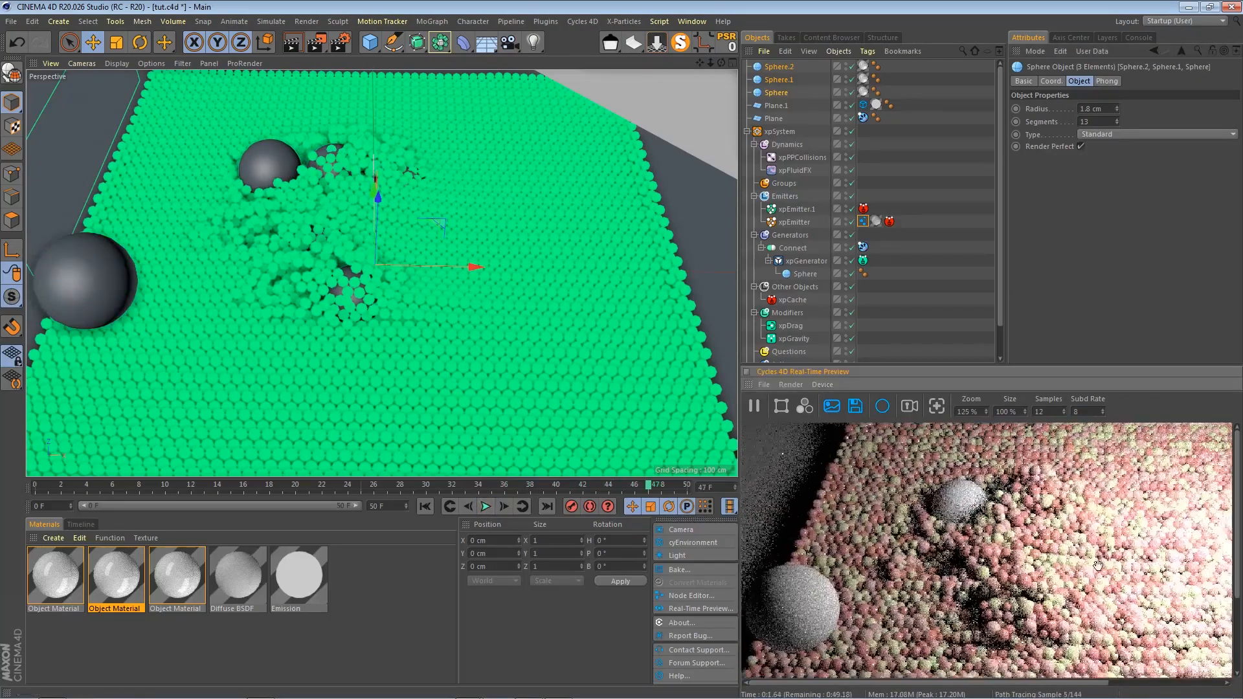
pyautogui.scroll(-2, 1004, 529)
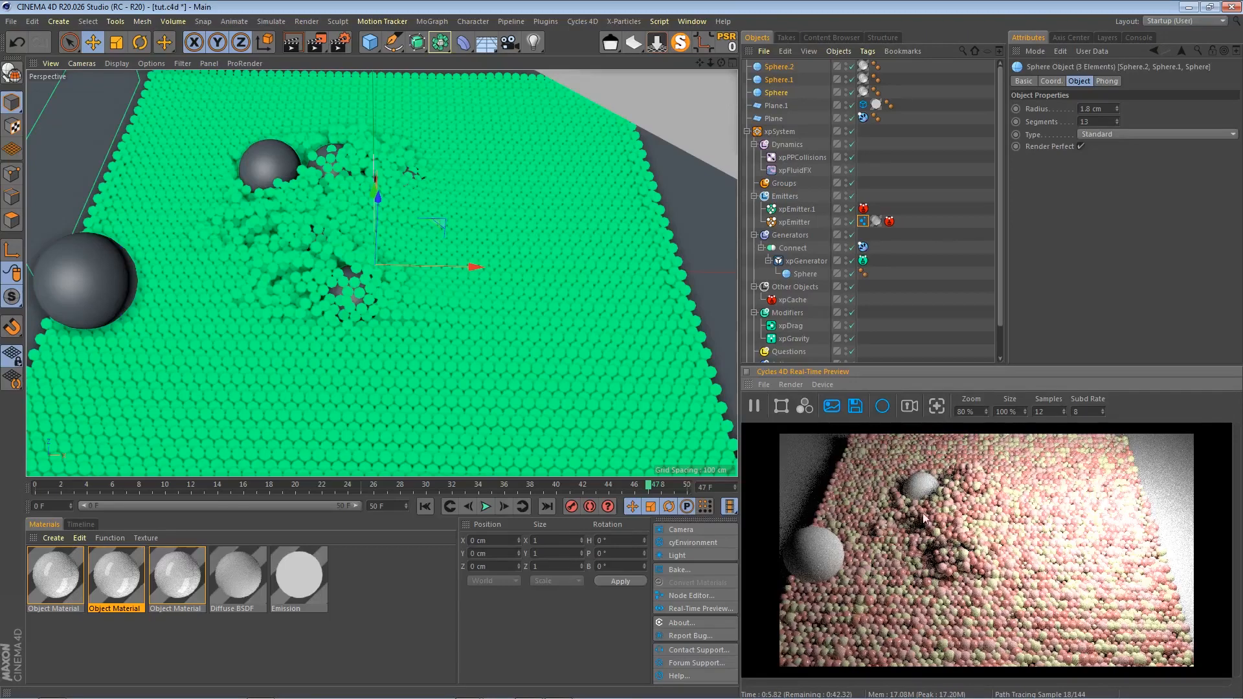
pyautogui.scroll(-3, 999, 278)
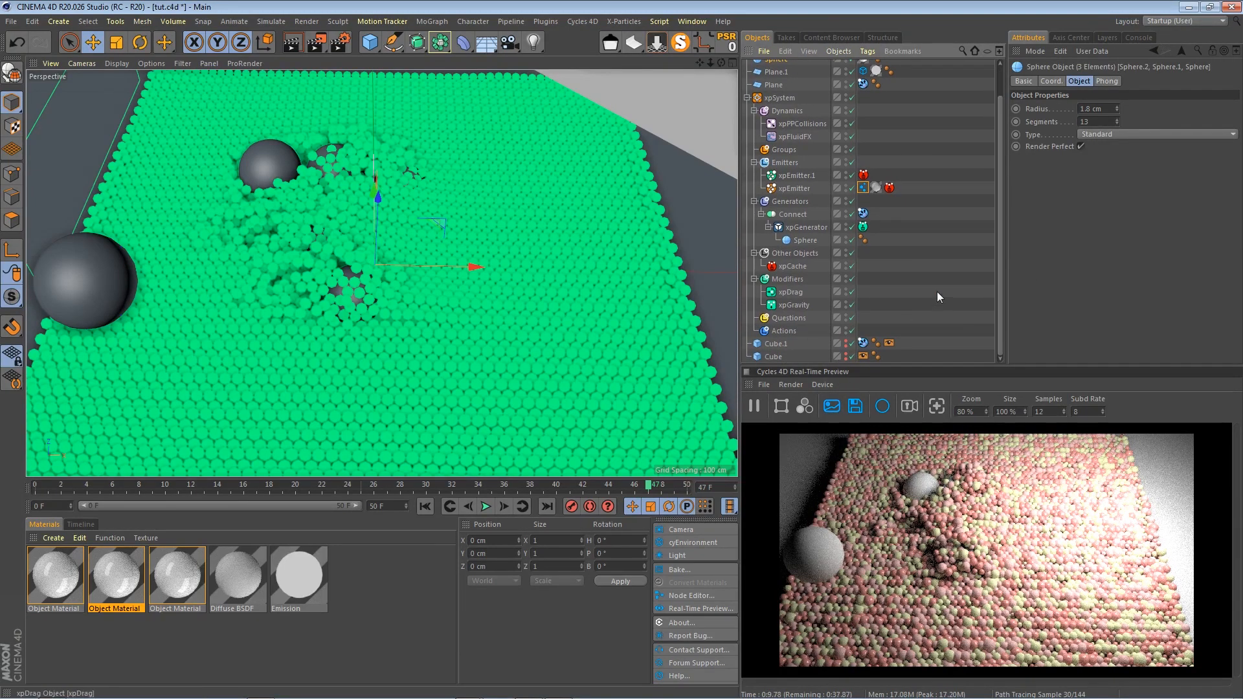
pyautogui.scroll(3, 999, 275)
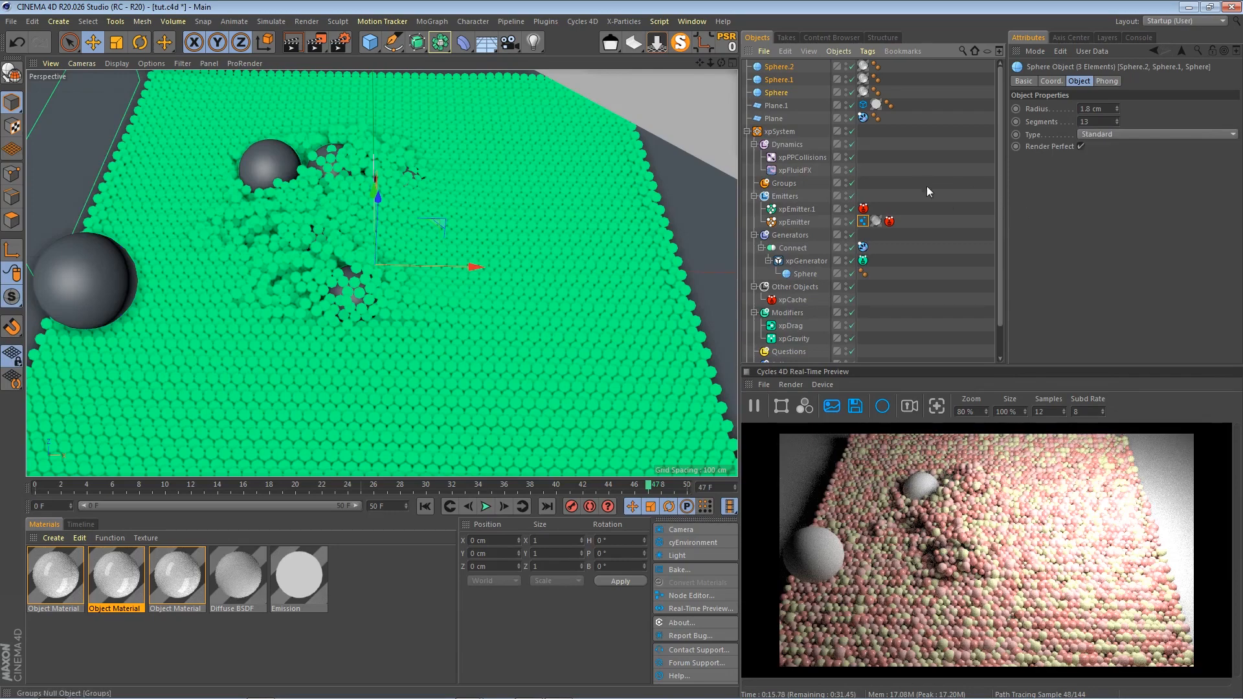
# Pause the real-time preview, then switch to Chrome and look through the posts on the artist's Instagram profile
pyautogui.click(754, 404)
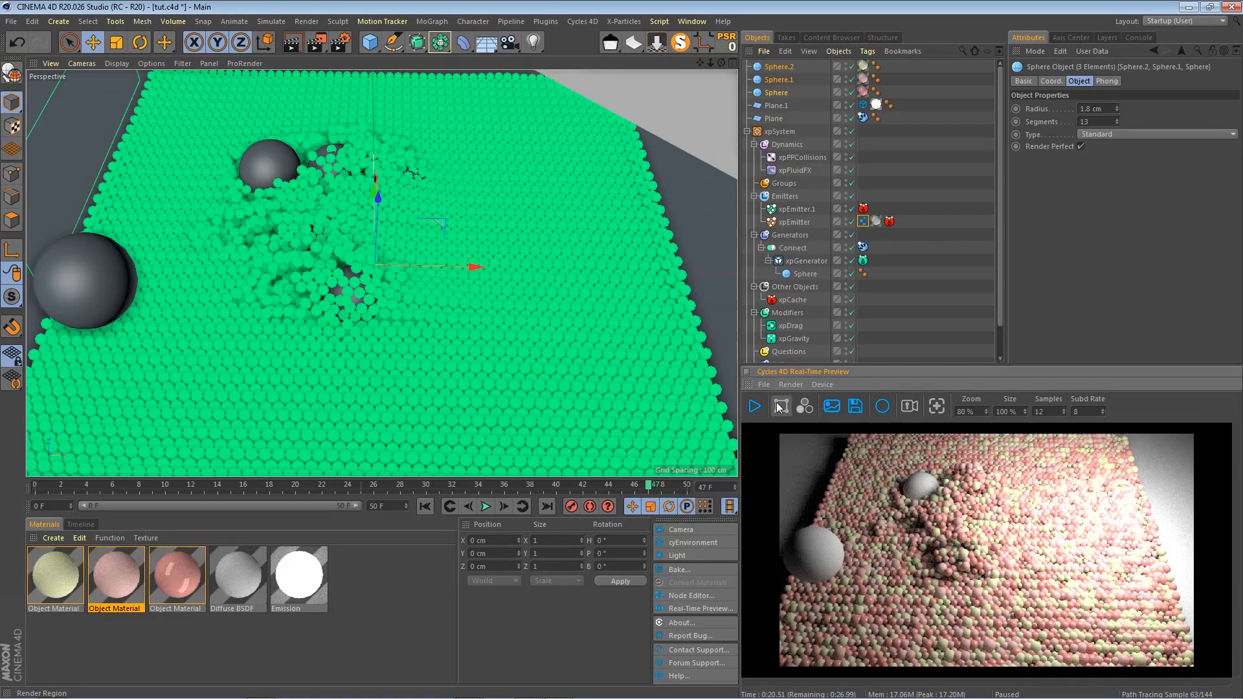
pyautogui.hotkey('alt', 'Tab')
pyautogui.hotkey('alt', 'Tab')
pyautogui.hotkey('alt', 'Tab')
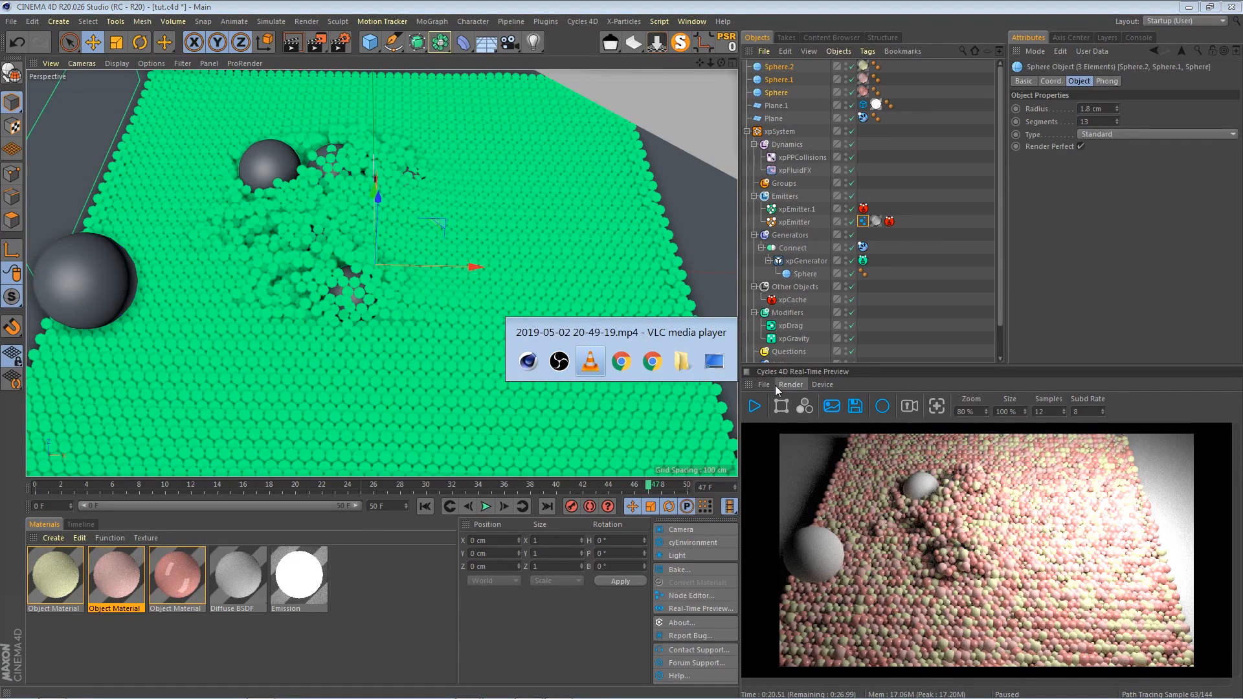
pyautogui.hotkey('alt', 'Tab')
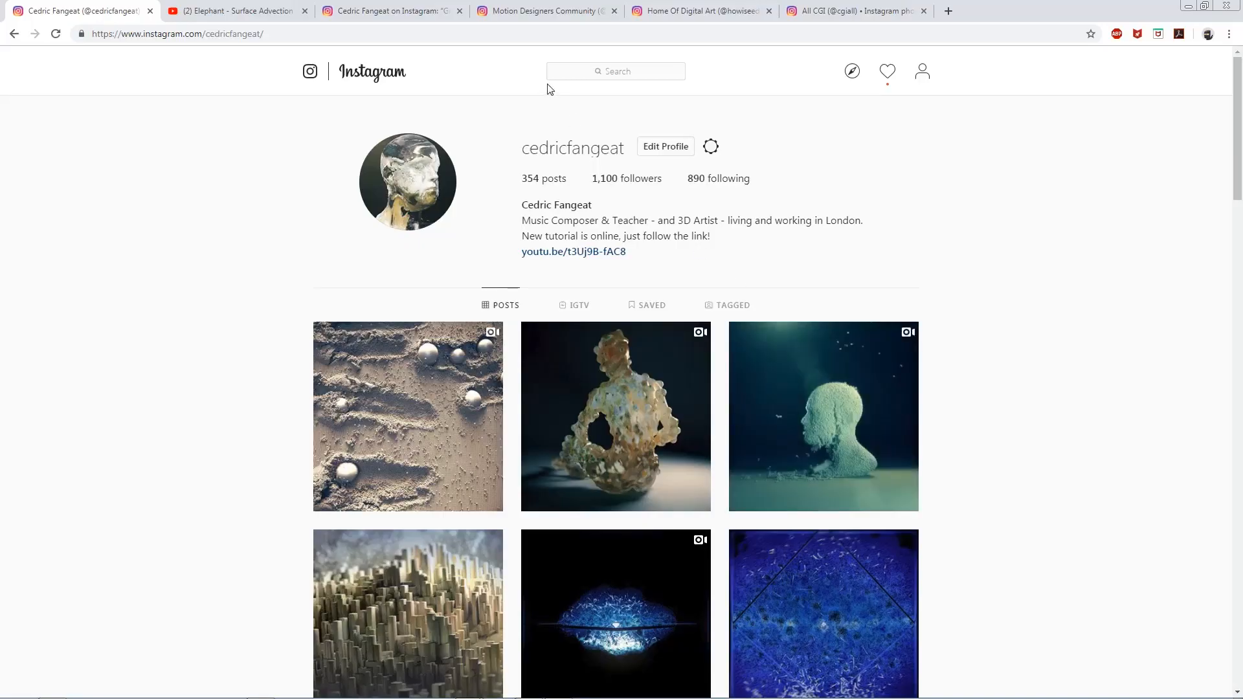
pyautogui.scroll(-2, 412, 460)
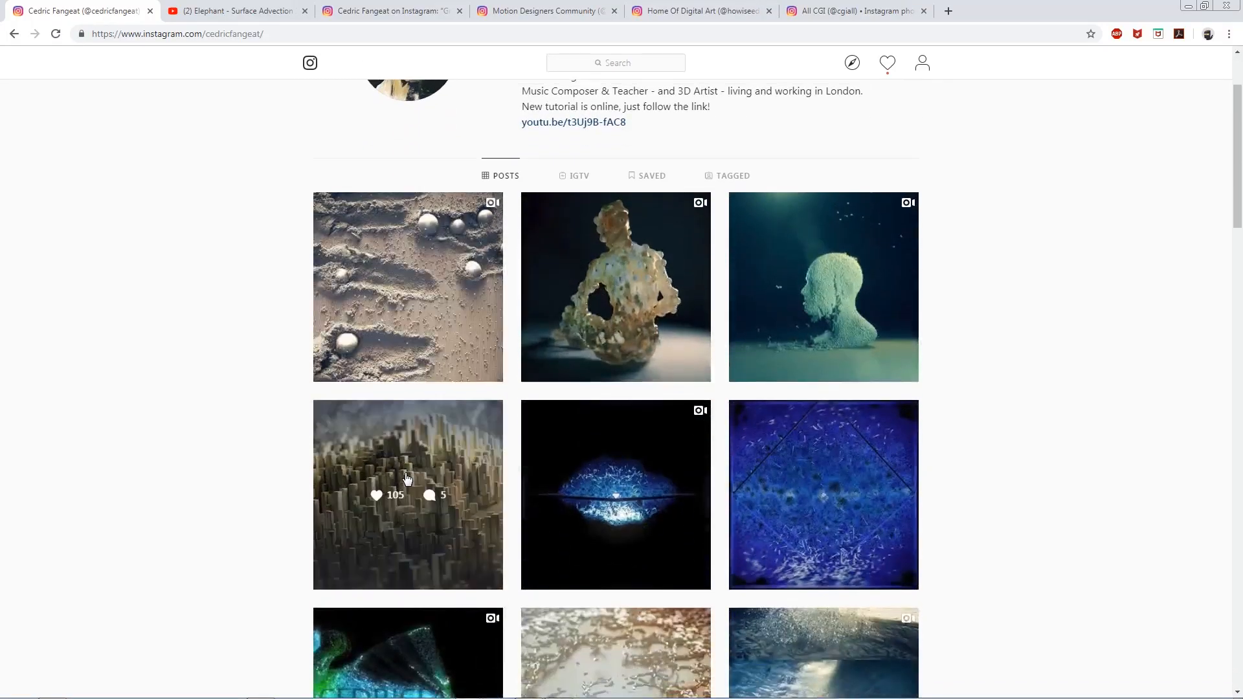
pyautogui.scroll(2, 412, 460)
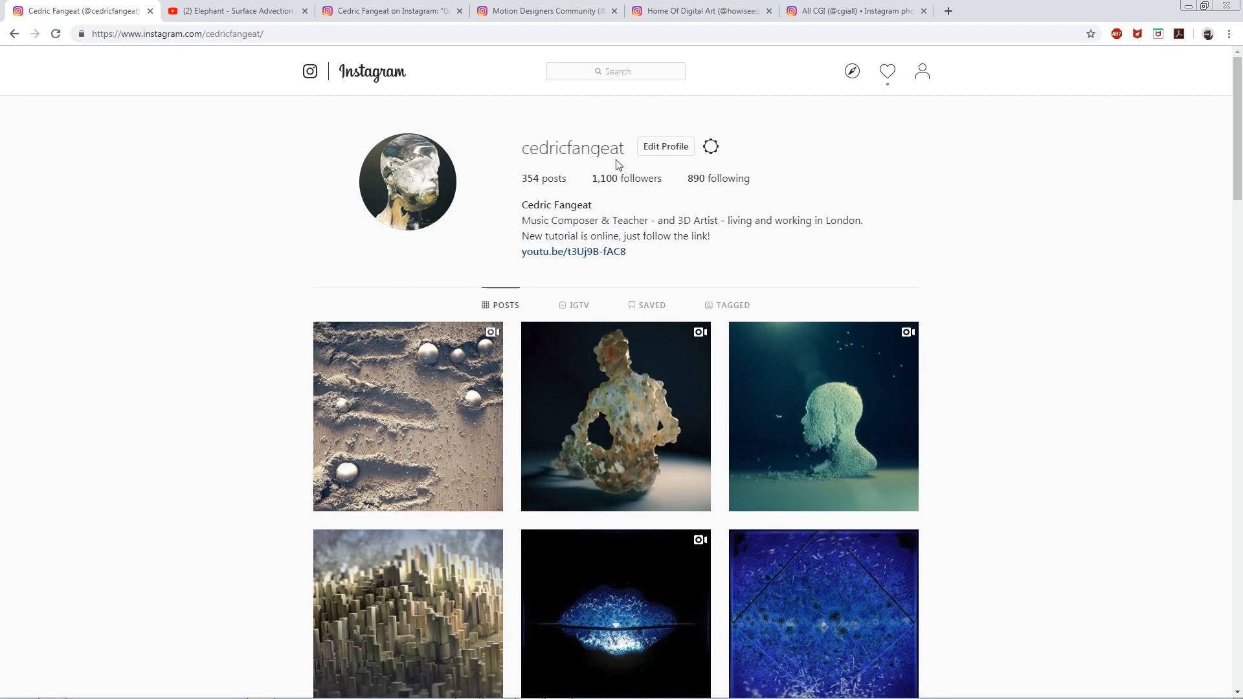
# Open the tutorial video linked in the profile, view the elephant animation from 1:23, and return to the Instagram profile
pyautogui.click(566, 252)
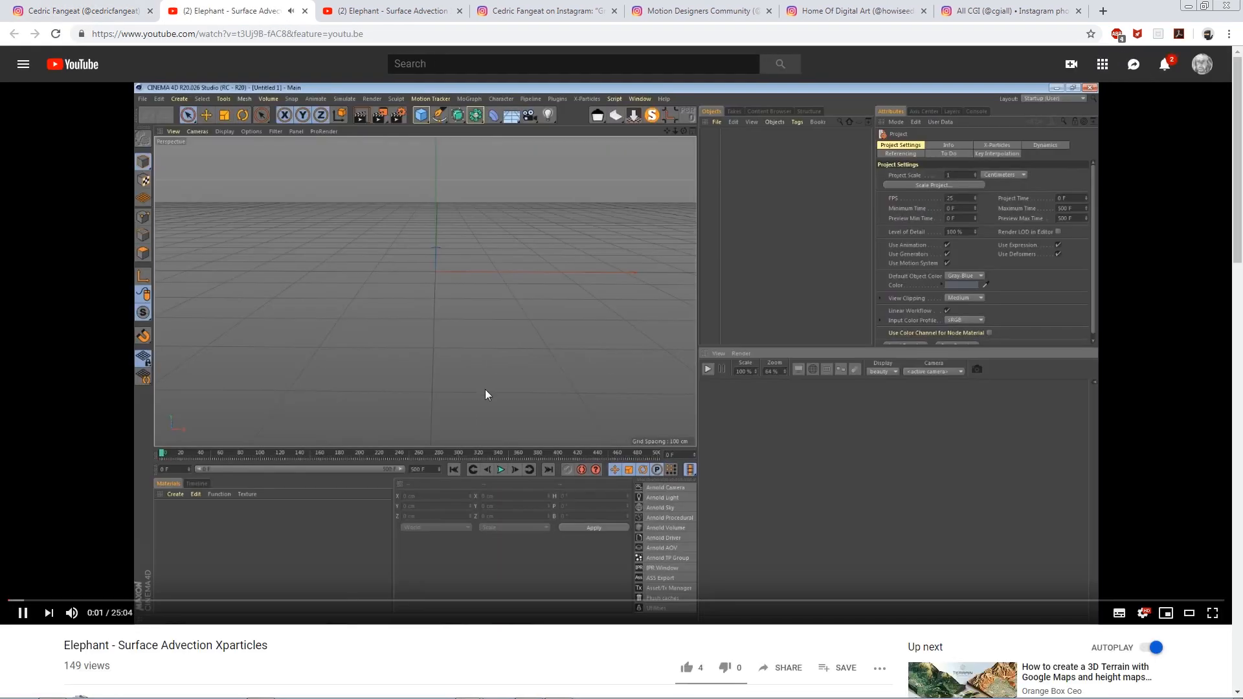
pyautogui.click(484, 390)
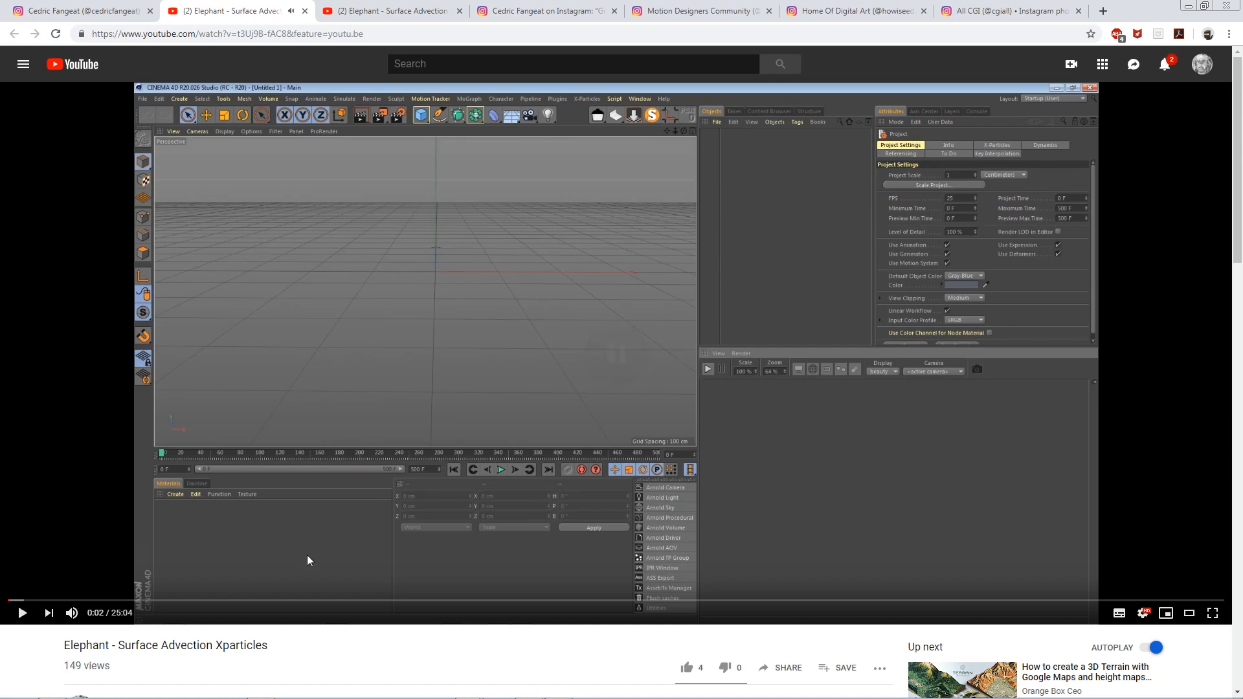
pyautogui.click(80, 600)
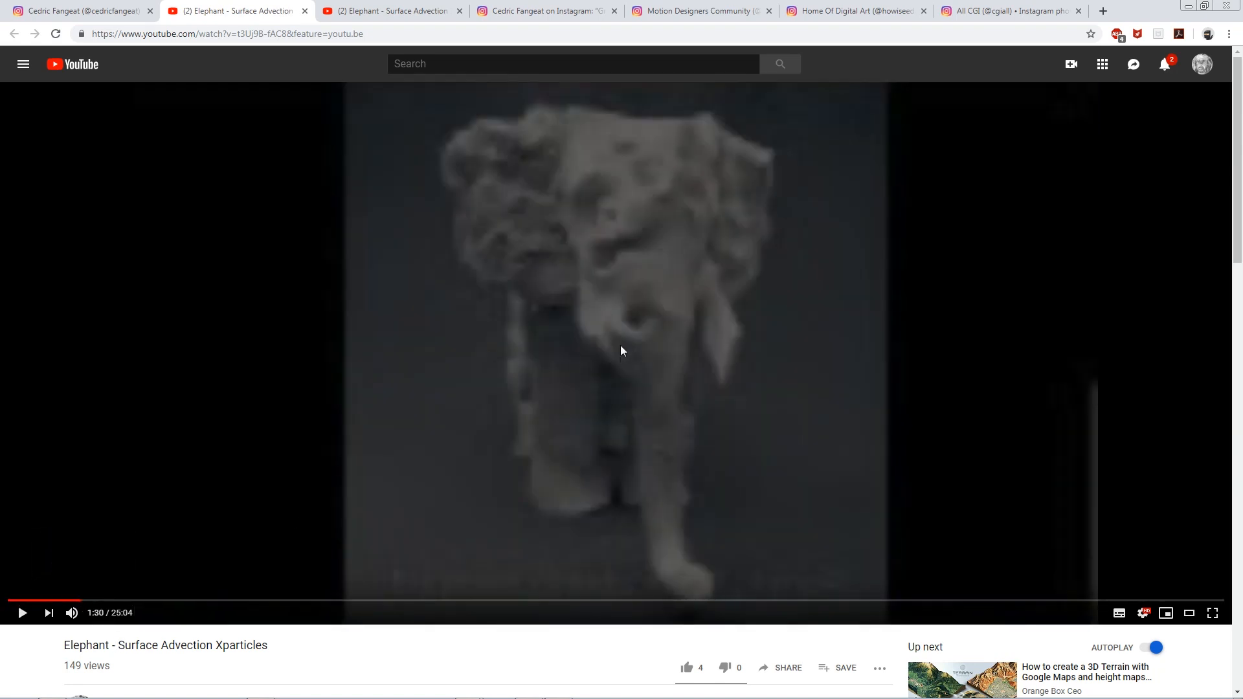
pyautogui.click(75, 601)
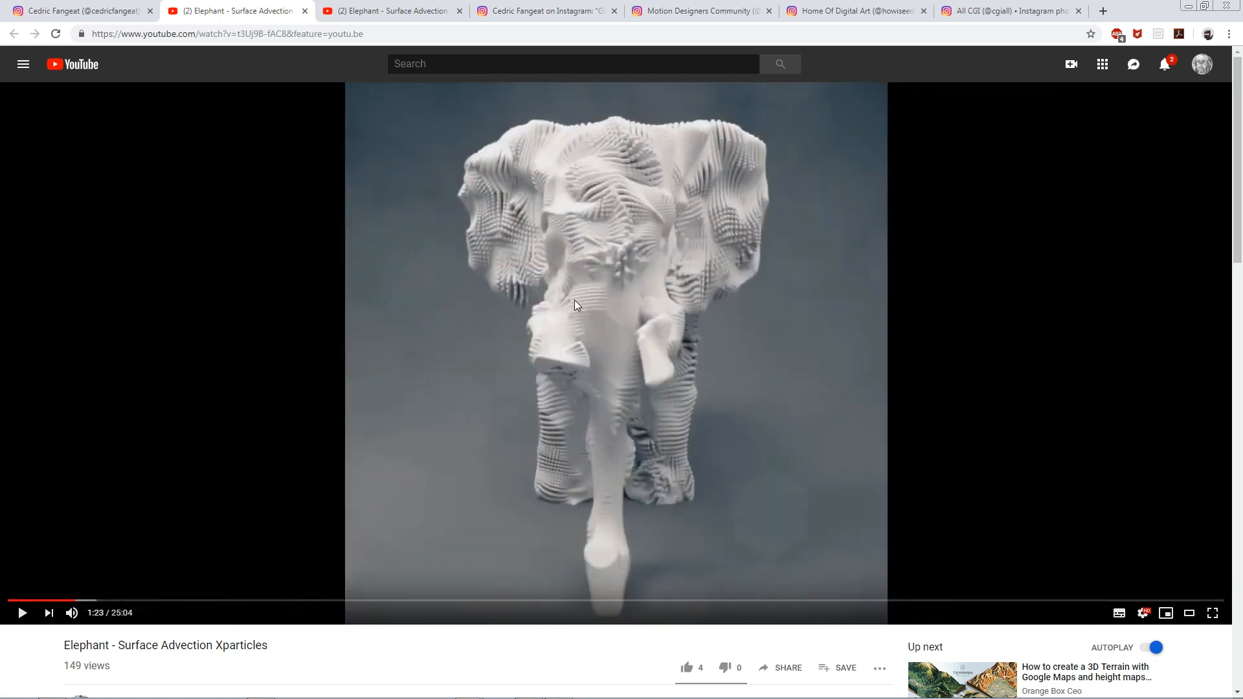
pyautogui.click(21, 612)
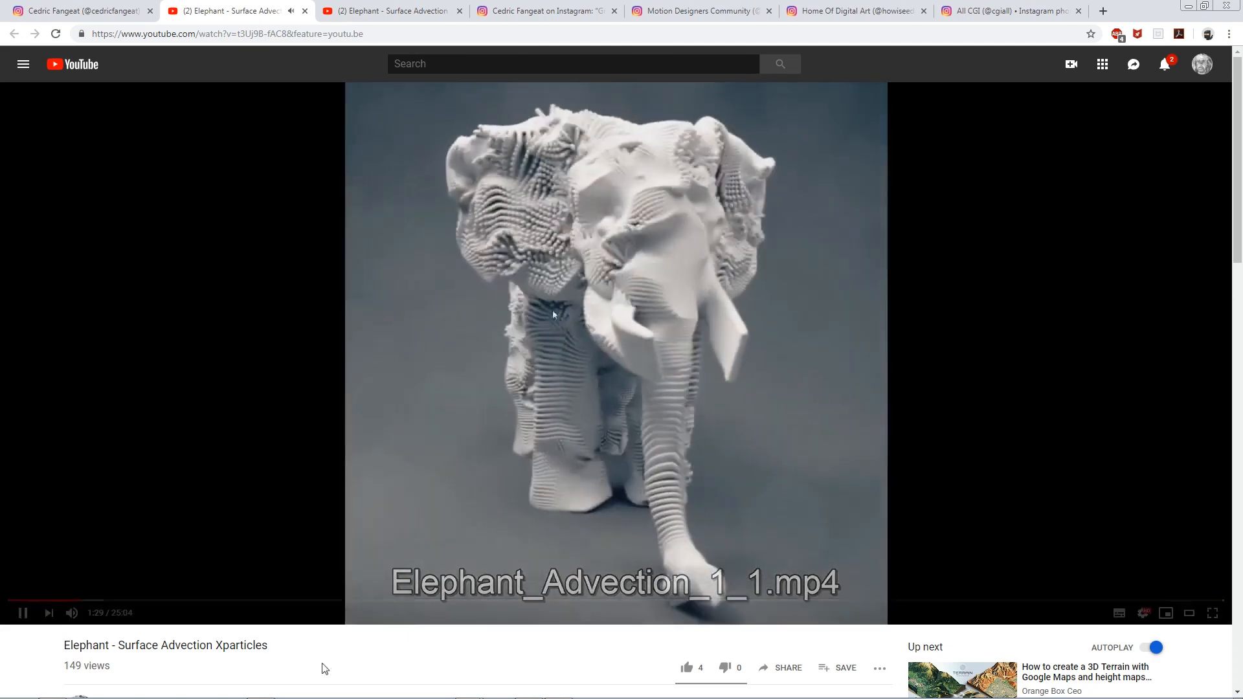
pyautogui.click(673, 422)
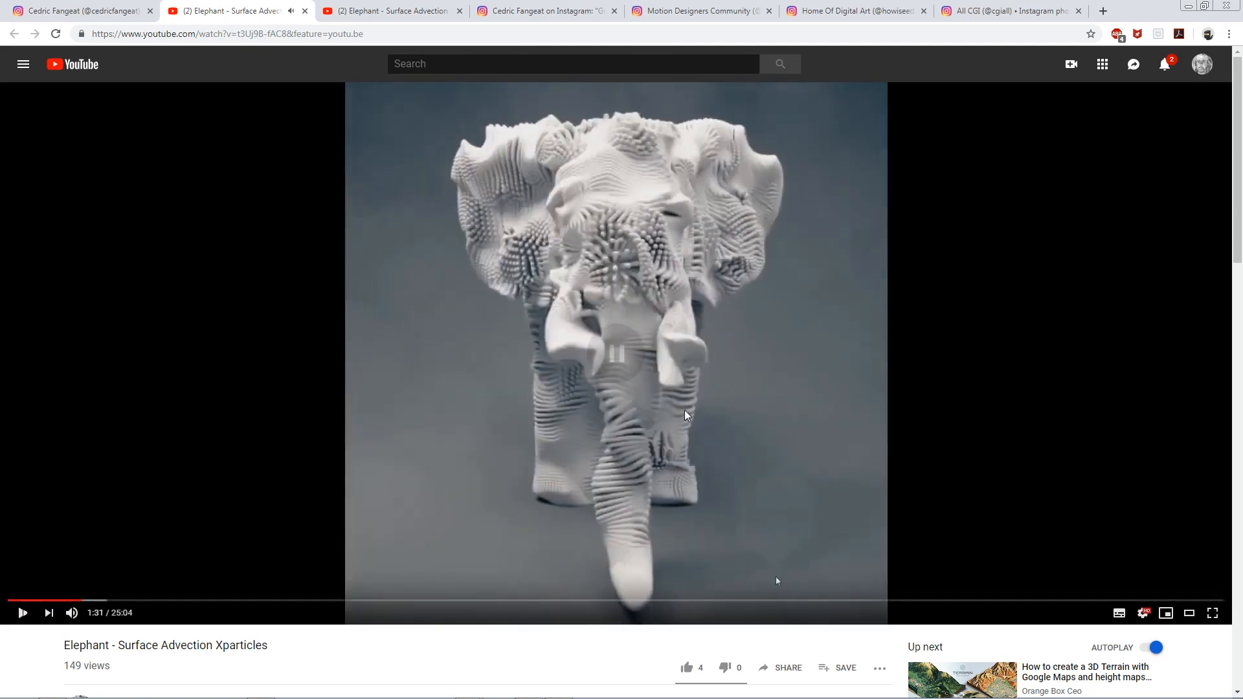
pyautogui.click(97, 13)
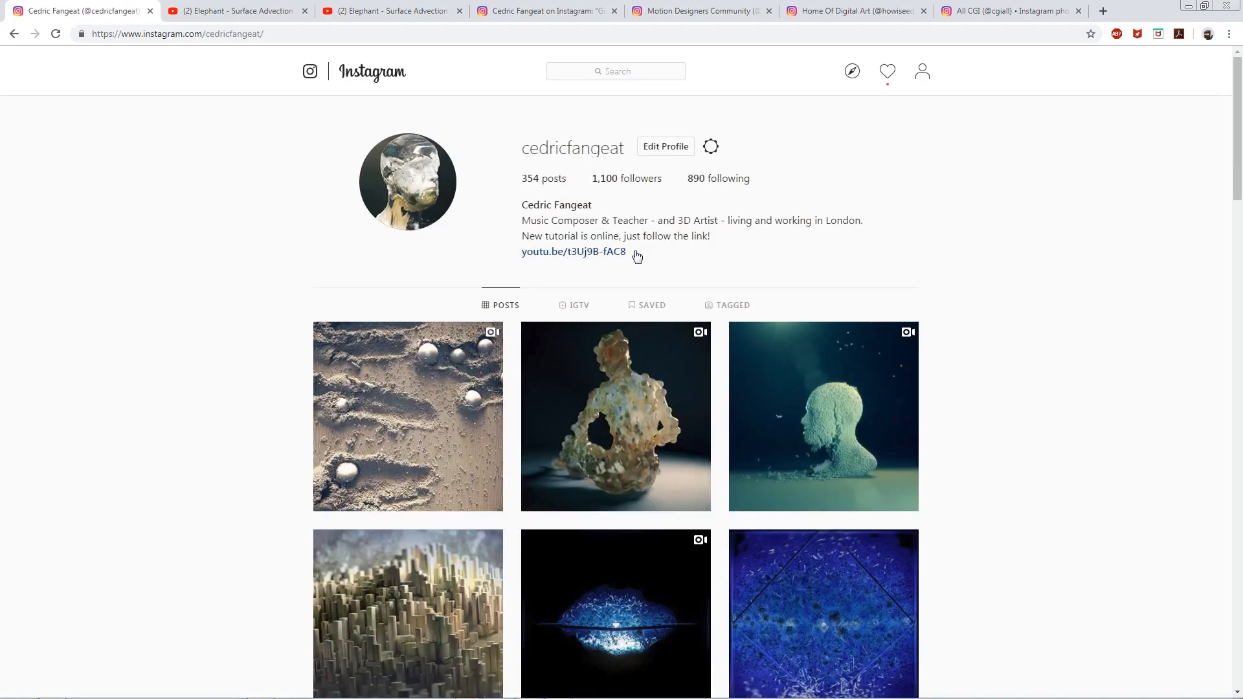